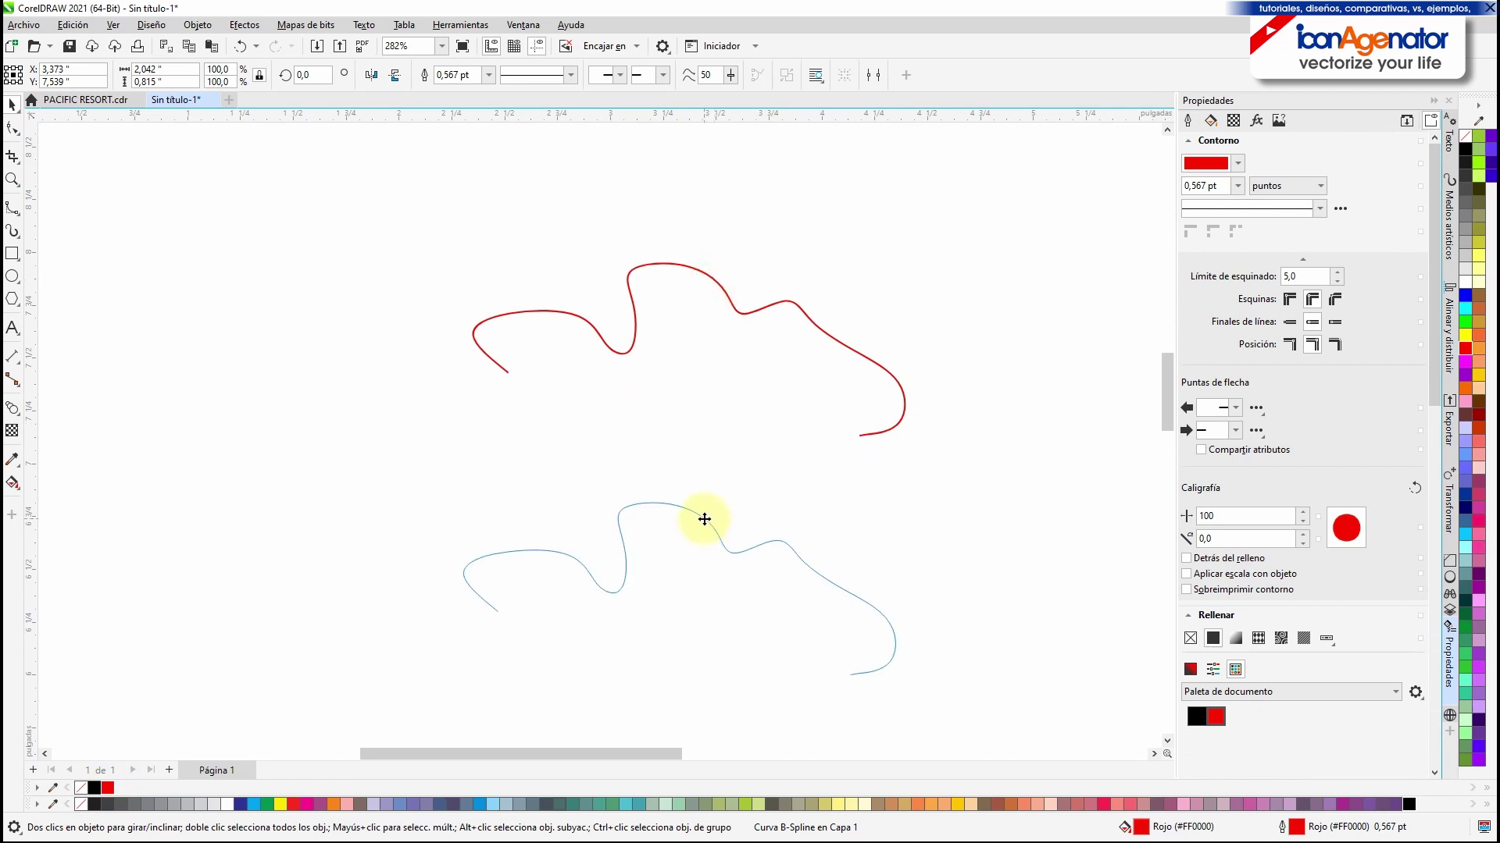
# Step: Duplicate the red wavy curve below the original, scale the copy to about 69% and outline it in black
pyautogui.rightClick(703, 517)
pyautogui.moveTo(900, 500); pyautogui.dragTo(764, 553)
pyautogui.rightClick(94, 788)
pyautogui.moveTo(612, 616); pyautogui.dragTo(774, 549)
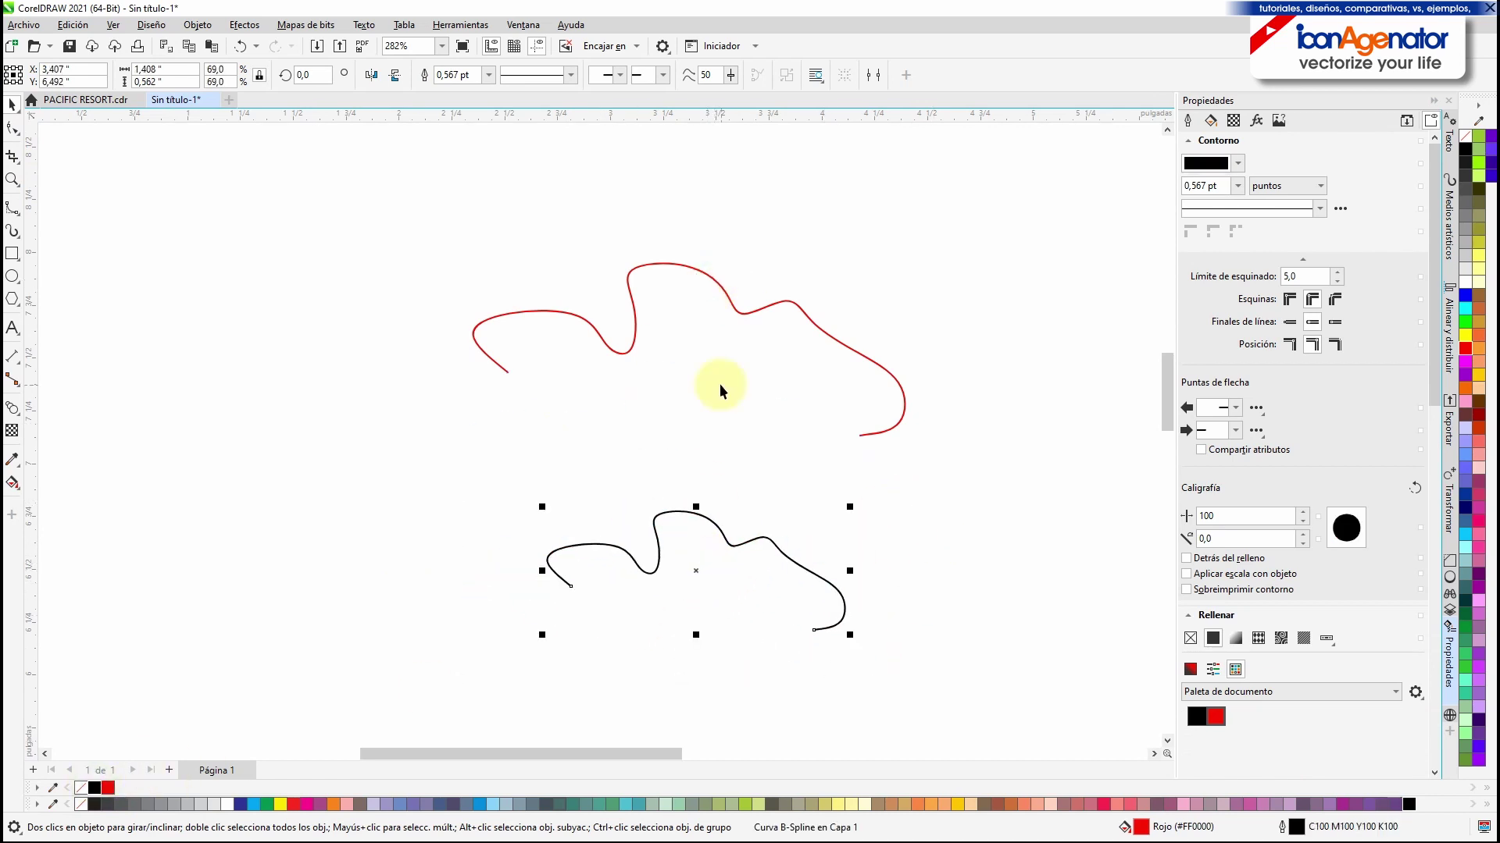
pyautogui.click(685, 266)
pyautogui.rightClick(687, 261)
pyautogui.press('Escape')
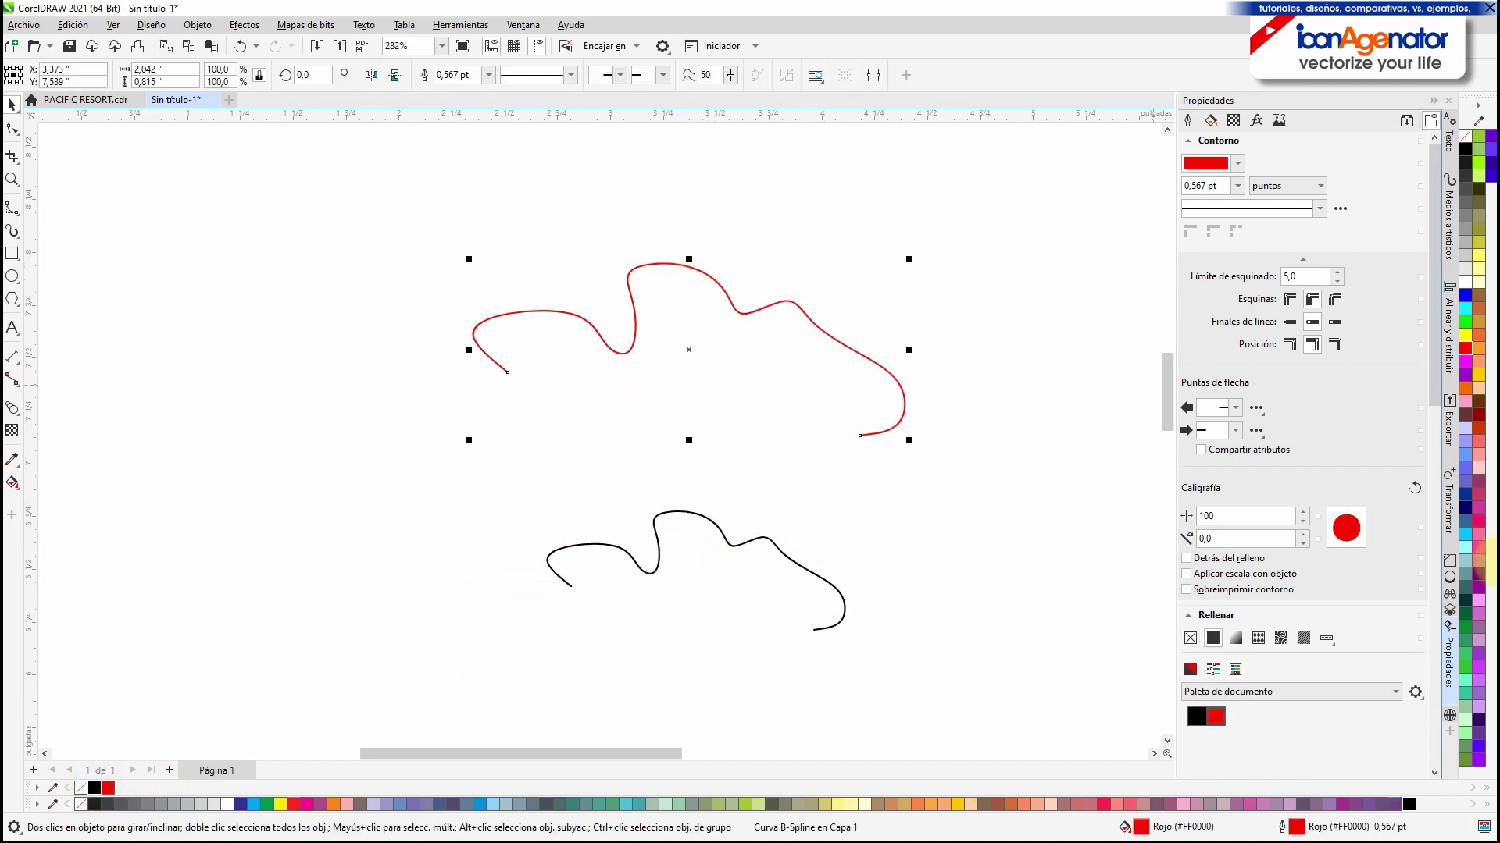
pyautogui.click(1453, 357)
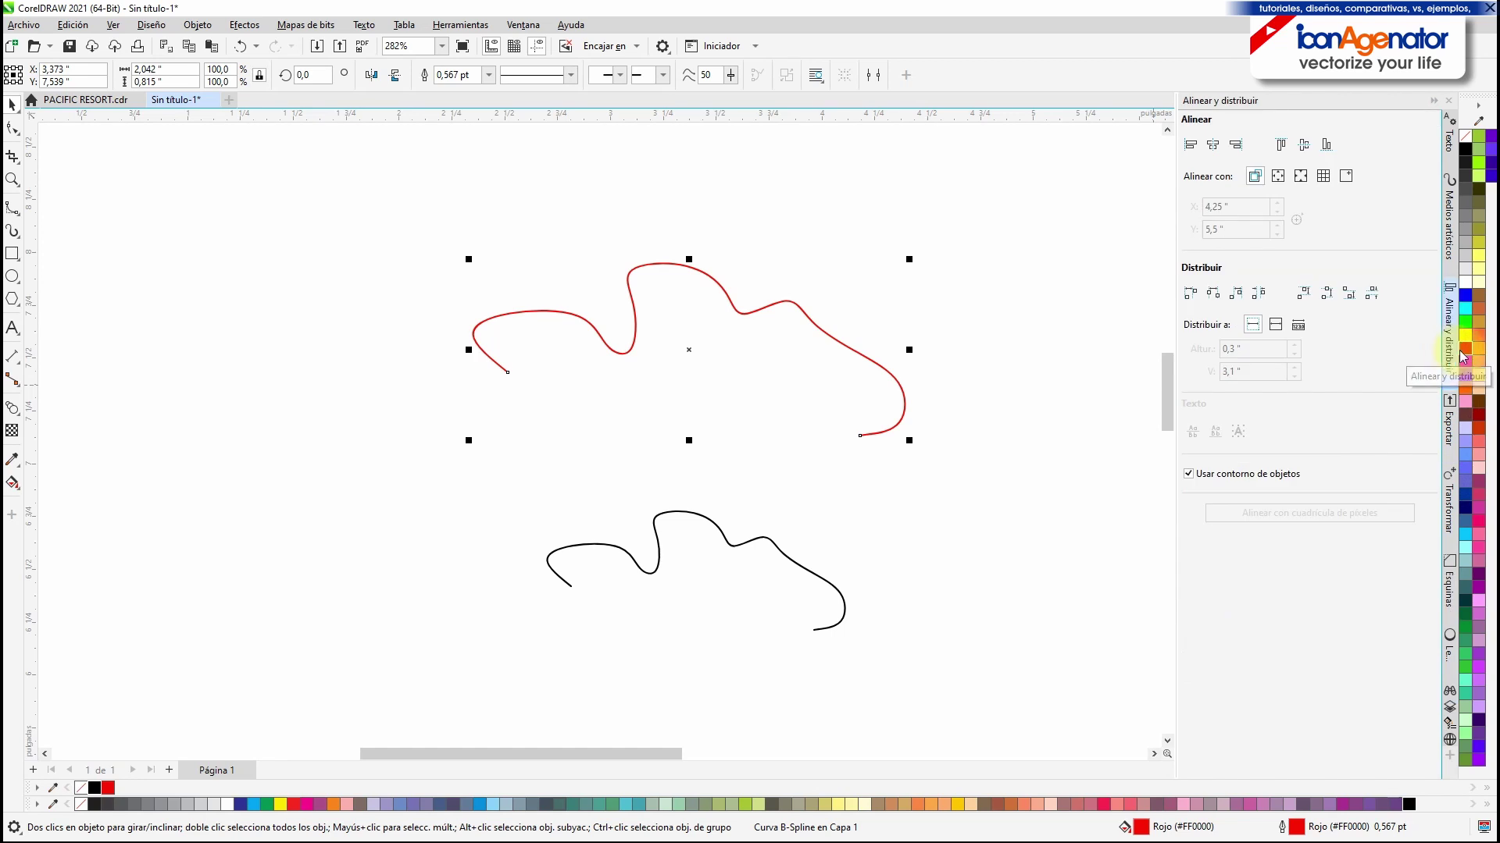
pyautogui.click(678, 262)
pyautogui.click(678, 265)
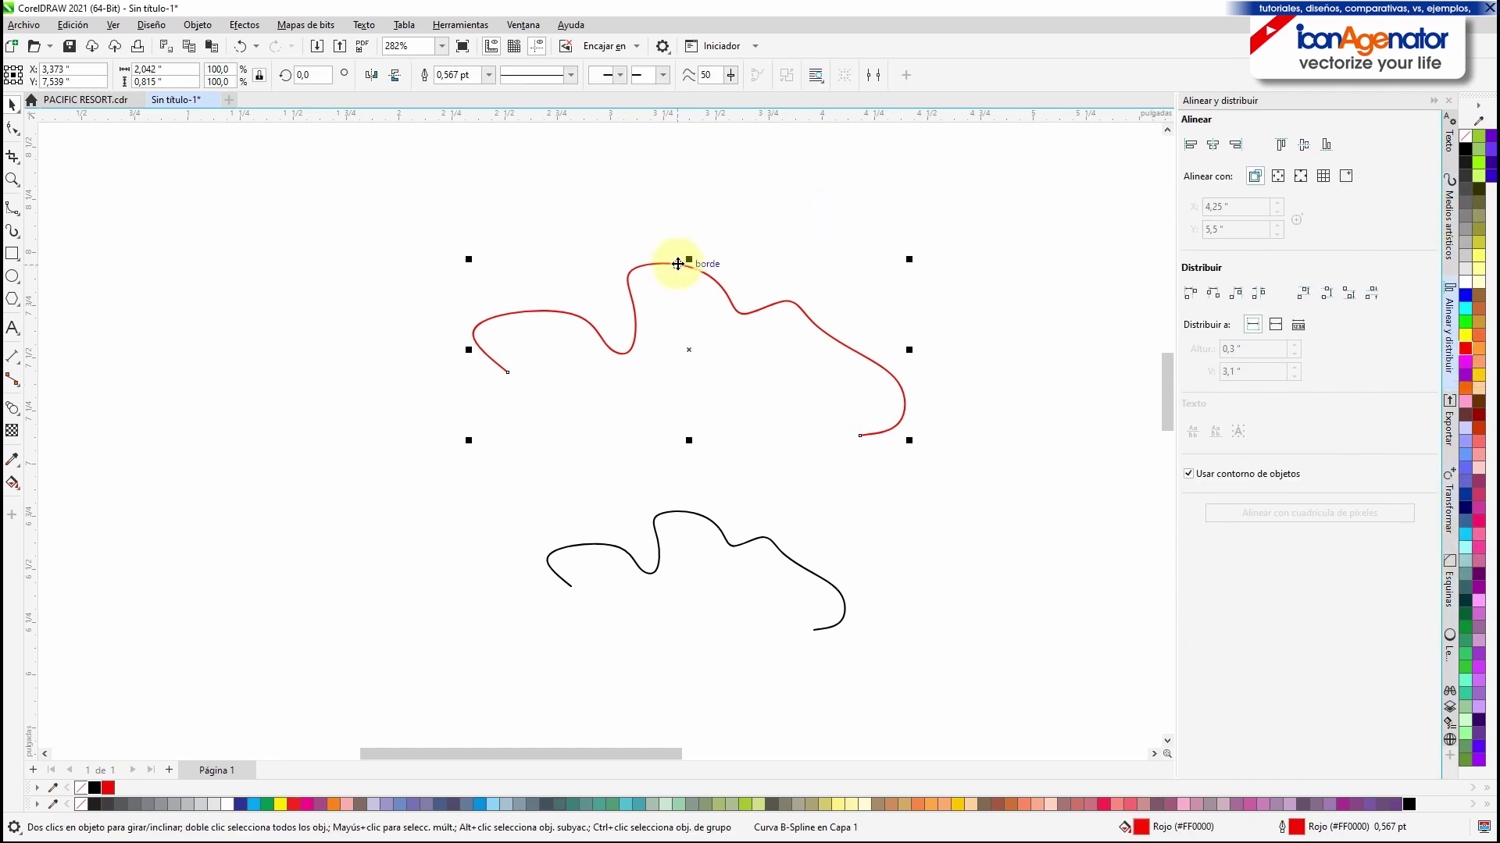
pyautogui.rightClick(677, 265)
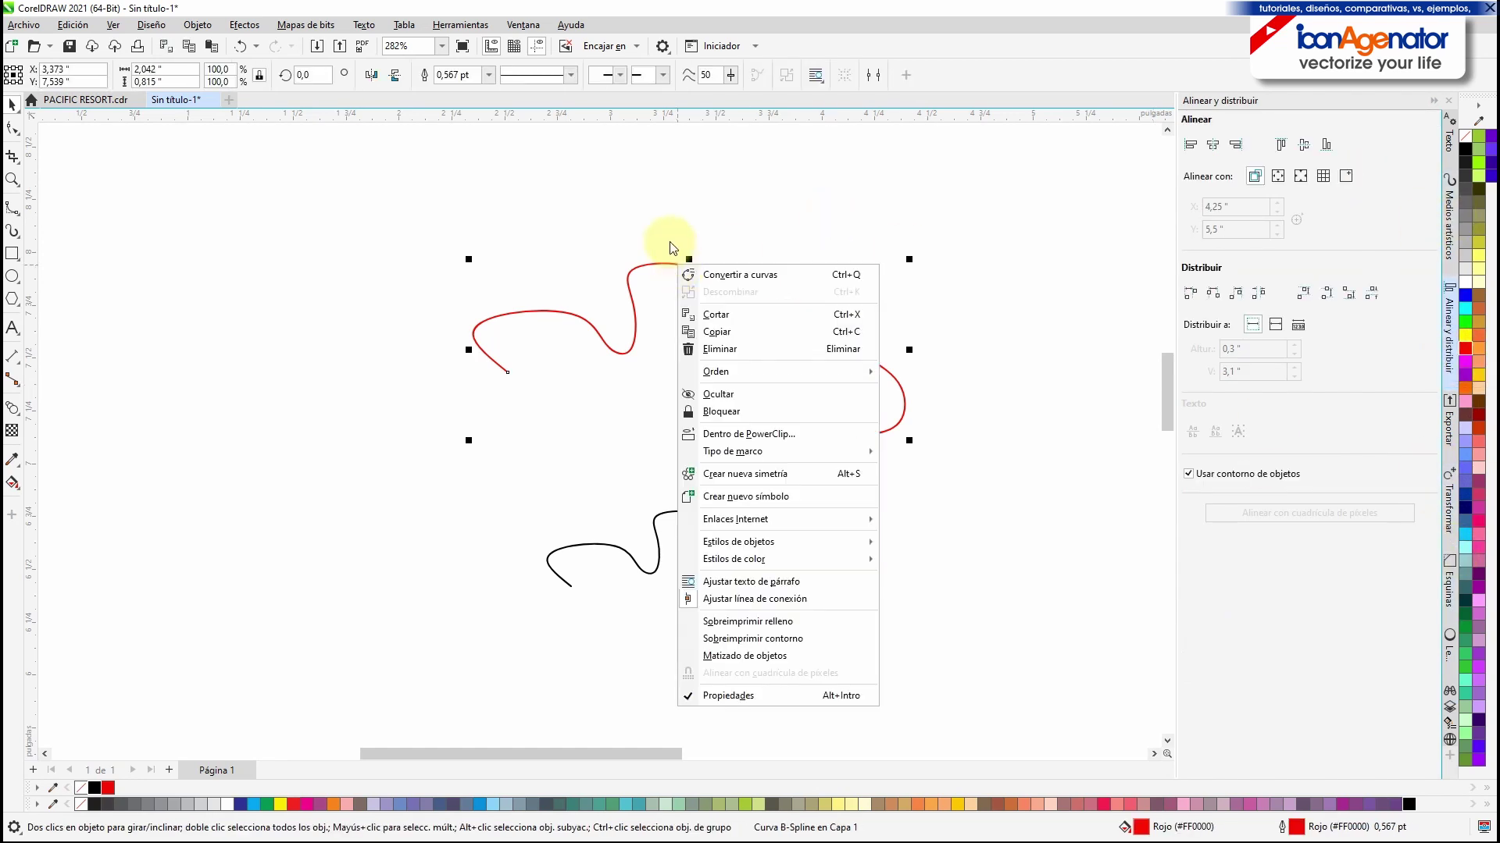
pyautogui.click(667, 263)
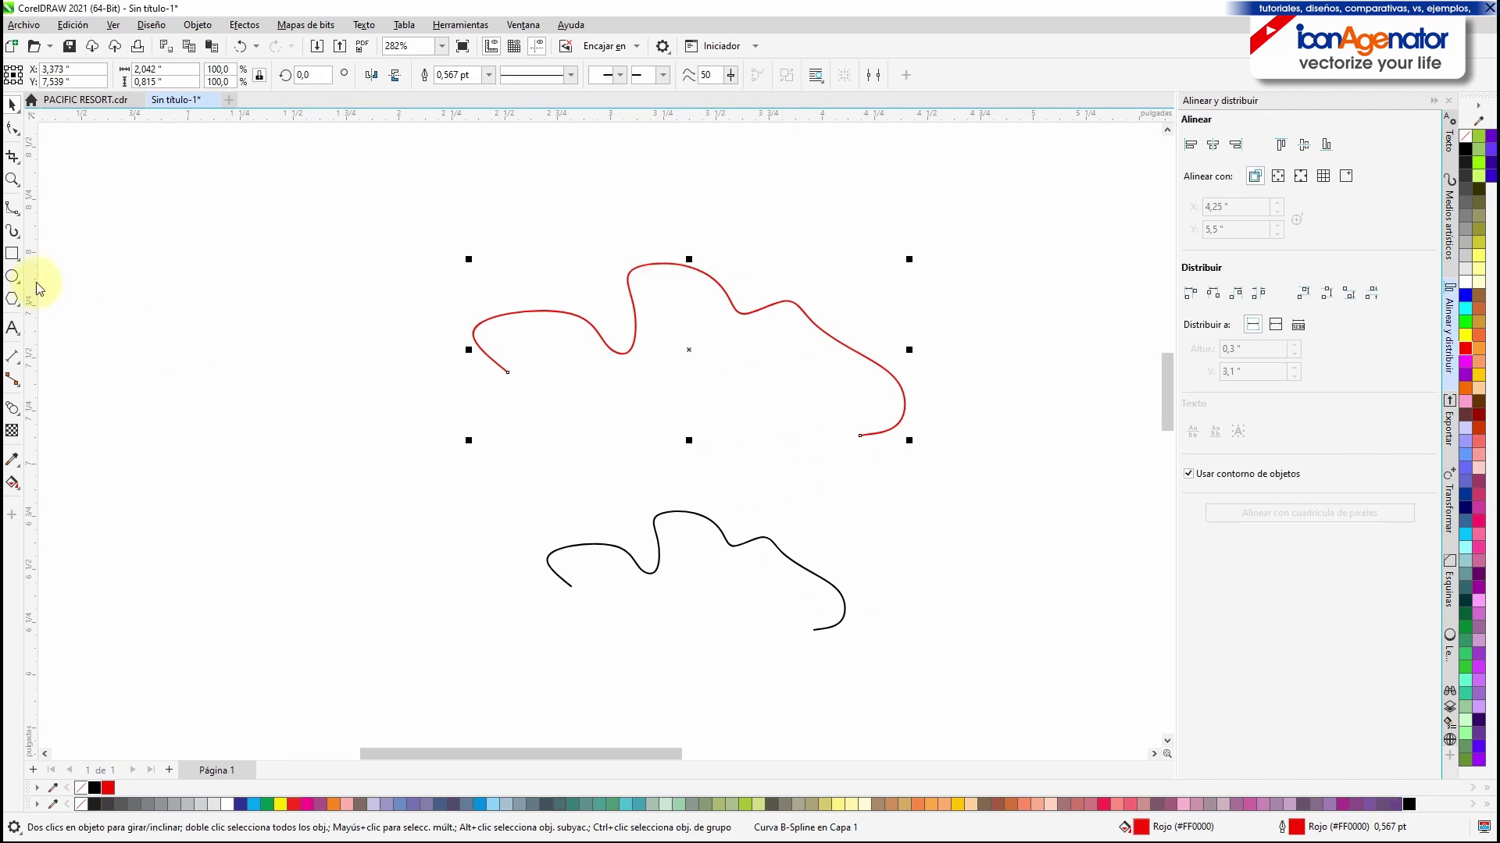
# Step: Blend the red curve with the smaller black curve using 400 steps
pyautogui.click(11, 416)
pyautogui.moveTo(687, 266); pyautogui.dragTo(687, 515)
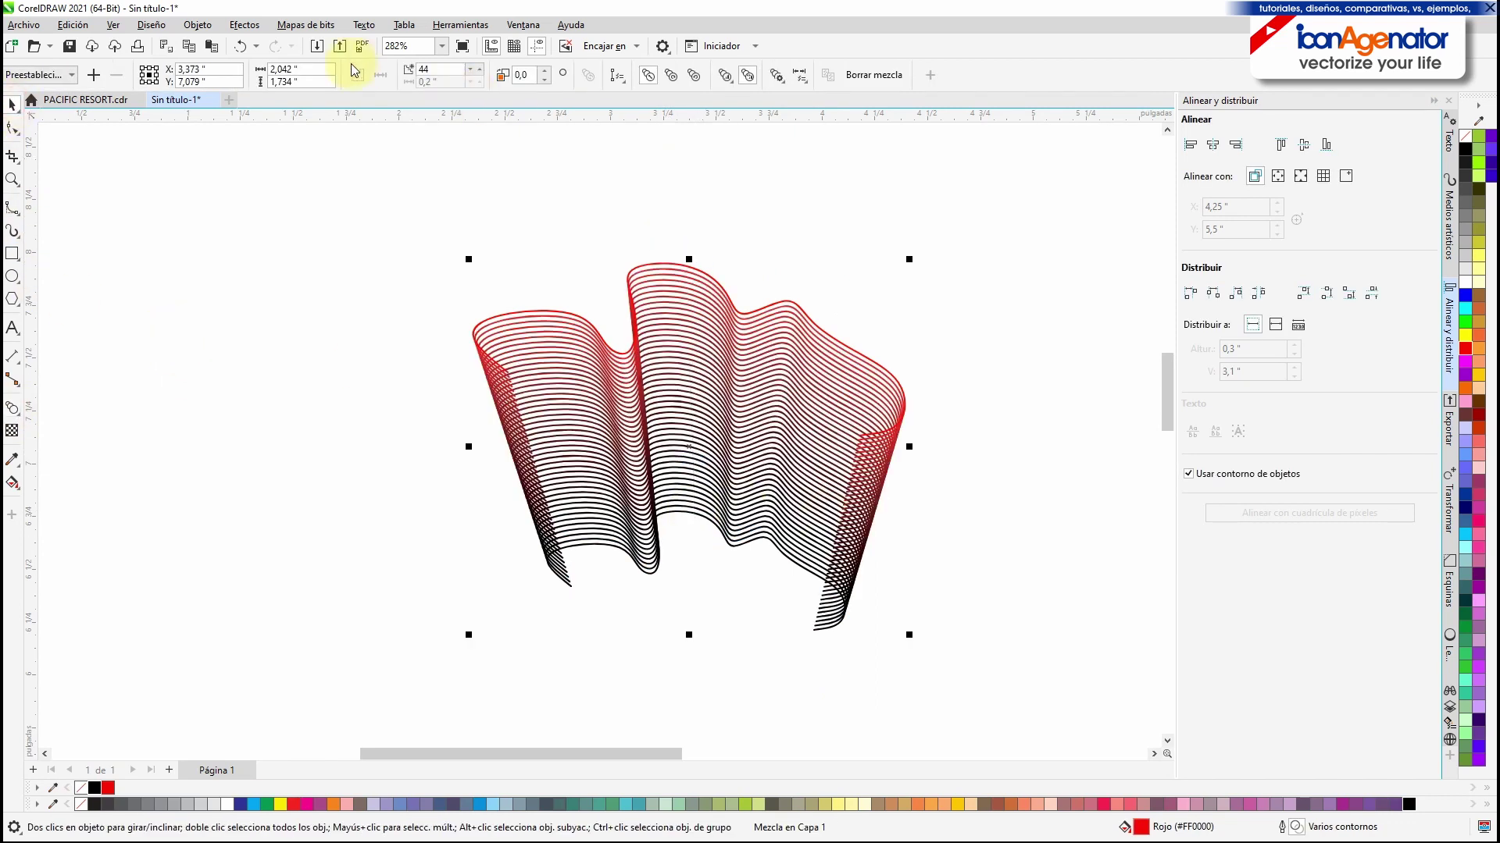
pyautogui.doubleClick(437, 68)
pyautogui.write('400')
pyautogui.press('Return')
# Step: Move the blend's red top curve slightly upward to stretch the back petal
pyautogui.click(729, 395)
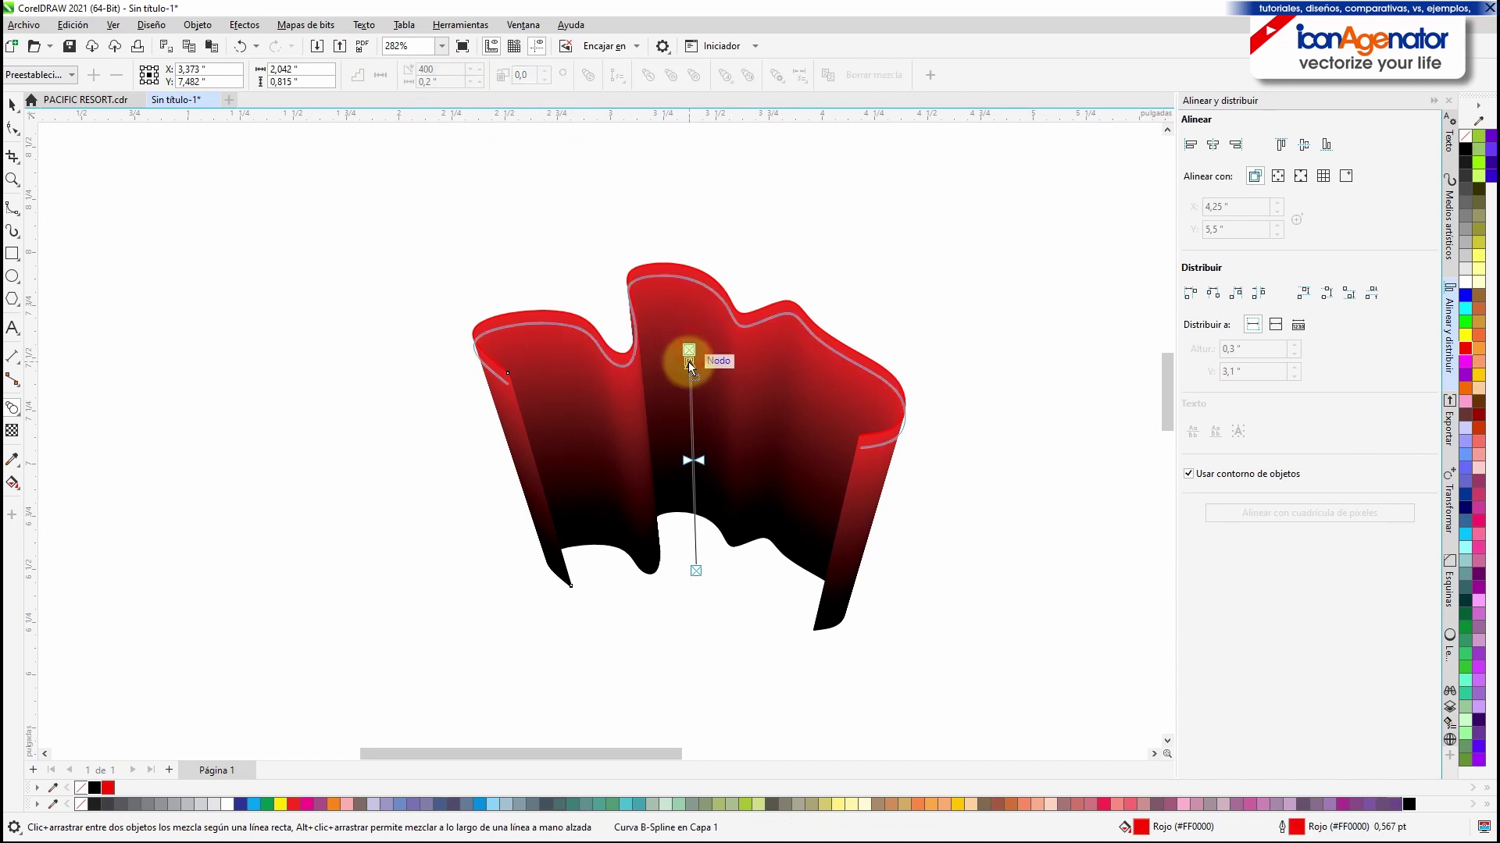
pyautogui.moveTo(694, 447)
pyautogui.mouseDown()
pyautogui.moveTo(693, 495)
pyautogui.moveTo(692, 411)
pyautogui.moveTo(694, 431)
pyautogui.mouseUp()
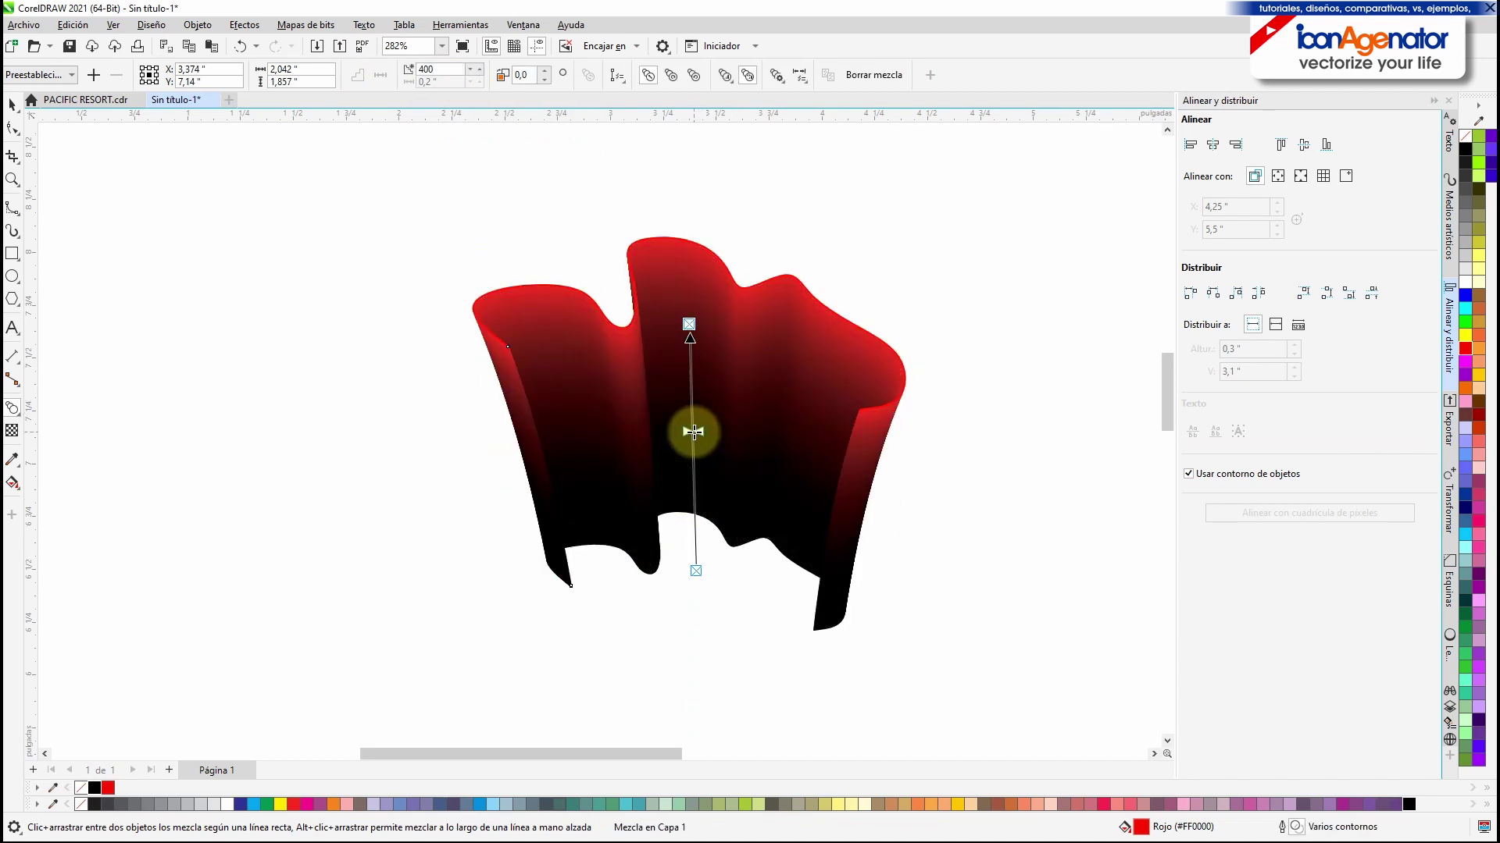
pyautogui.press('space')
pyautogui.click(252, 227)
# Step: Draw an open wavy B-spline about 1.76 in wide across the petal's front, rounded at its left end and folded at its right
pyautogui.press('F5')
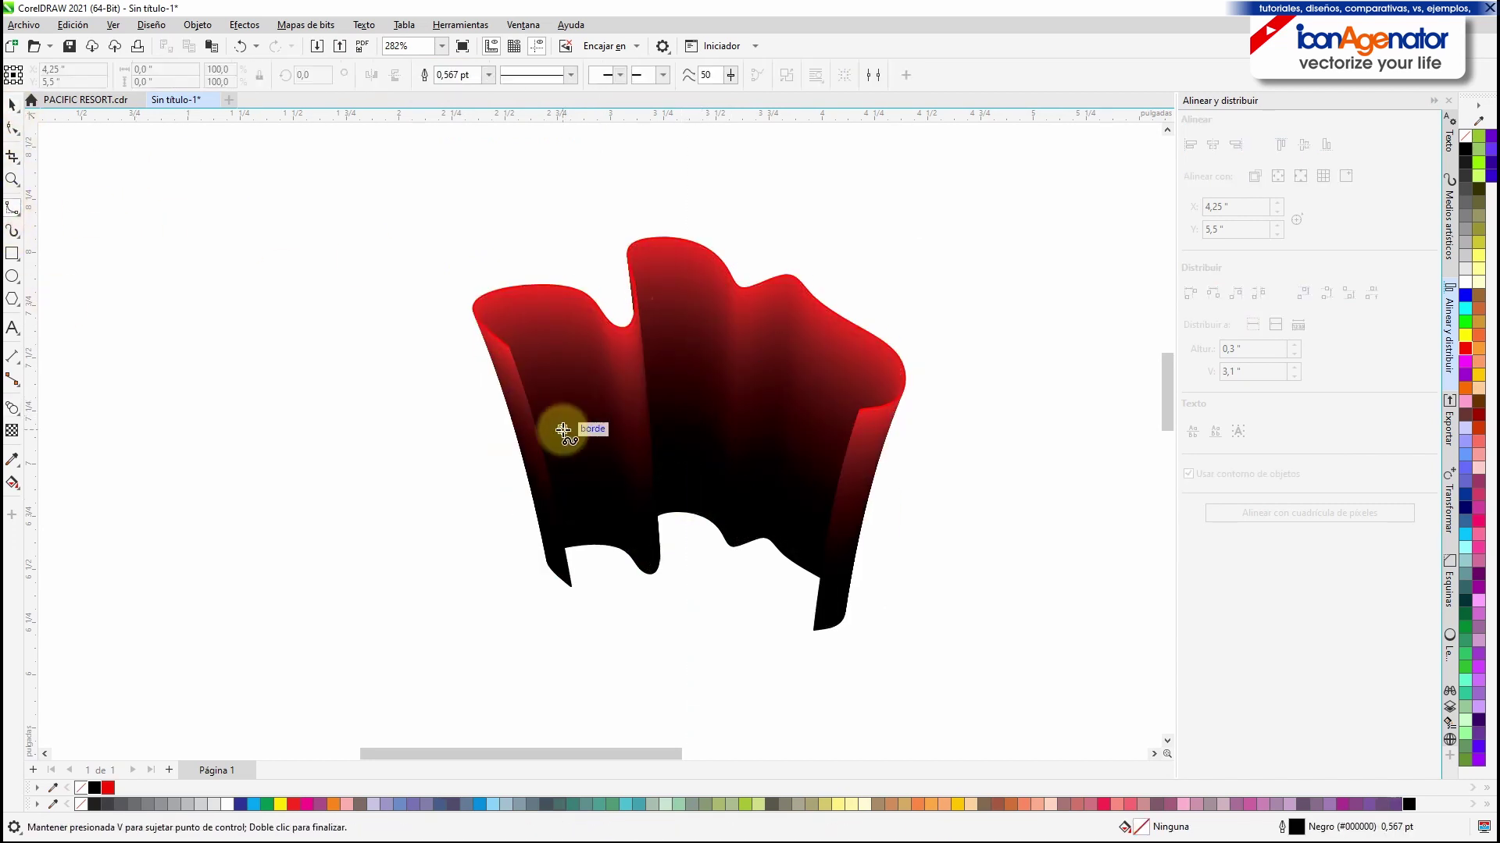
pyautogui.click(572, 341)
pyautogui.click(527, 339)
pyautogui.click(501, 348)
pyautogui.click(488, 371)
pyautogui.click(489, 411)
pyautogui.click(519, 442)
pyautogui.click(566, 446)
pyautogui.click(610, 391)
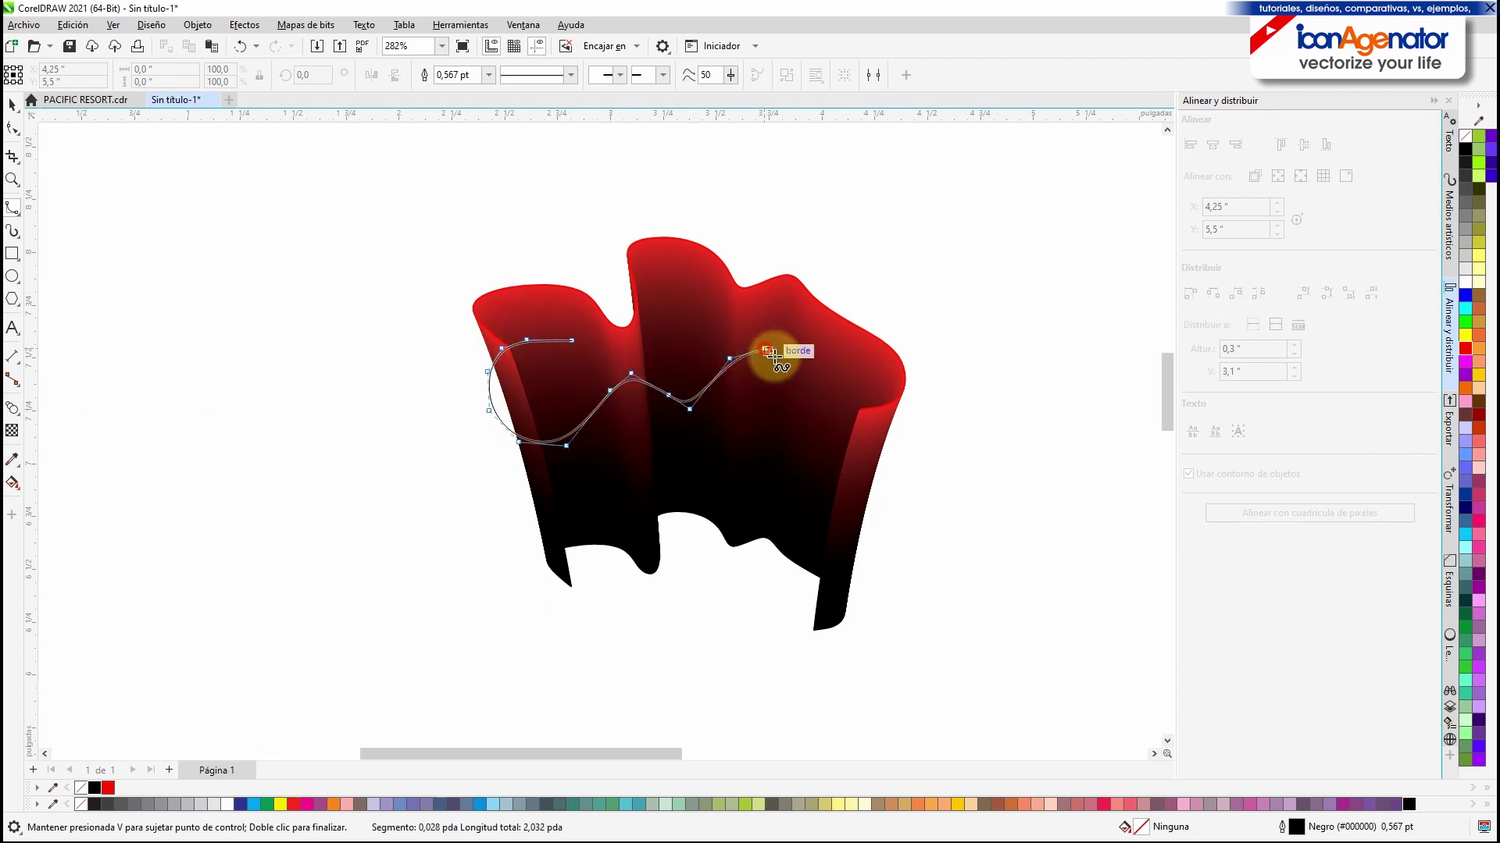
pyautogui.doubleClick(861, 409)
# Step: Draw a shorter wavy B-spline about 1.06 in wide along the petal's lower edge
pyautogui.click(594, 585)
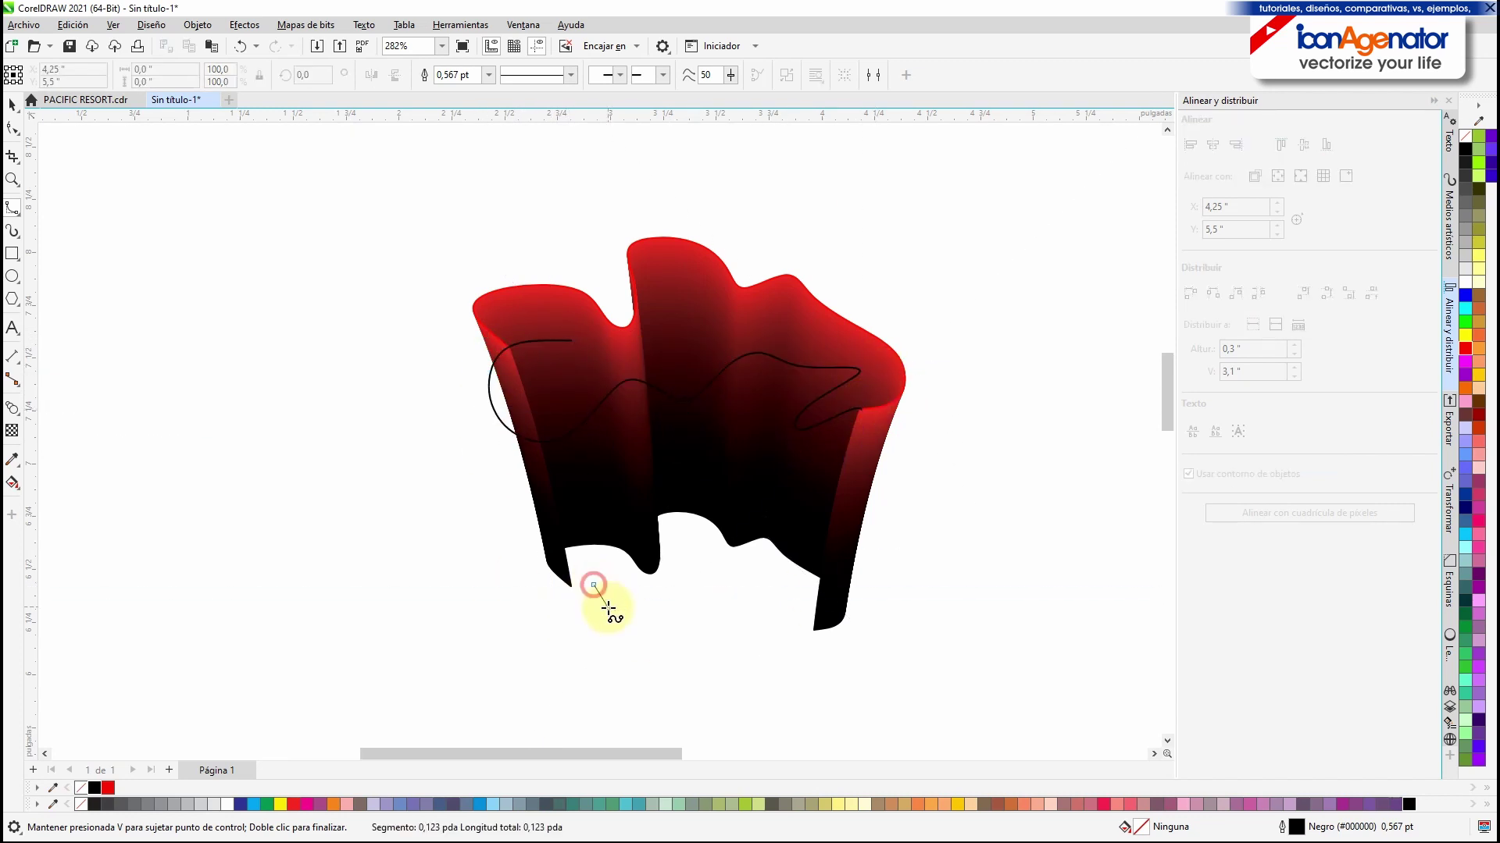
pyautogui.doubleClick(850, 613)
pyautogui.click(13, 104)
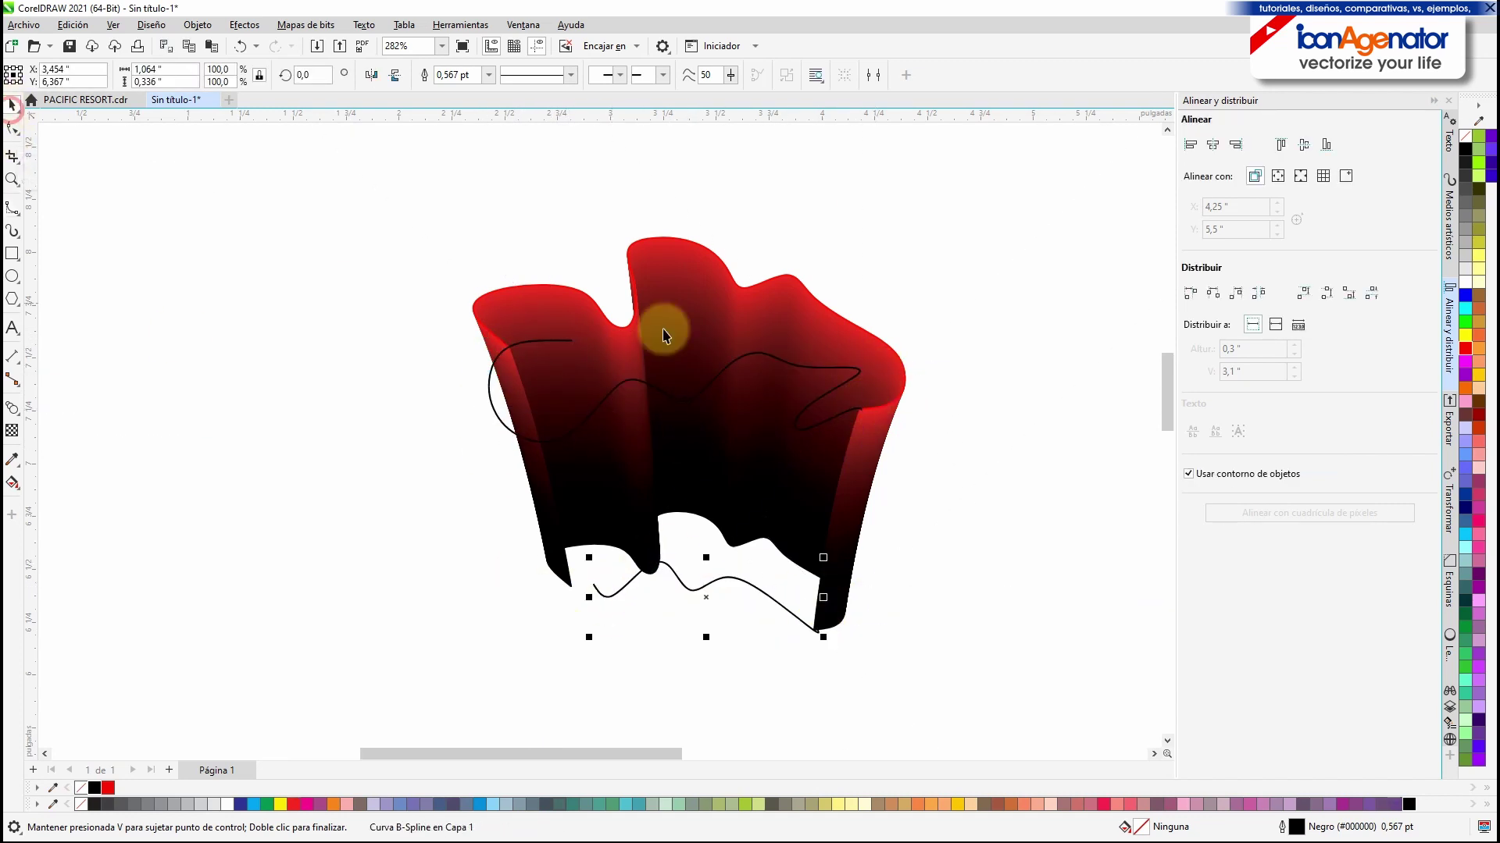
# Step: Outline the upper front curve in red and blend it with the lower black curve
pyautogui.click(691, 388)
pyautogui.rightClick(107, 788)
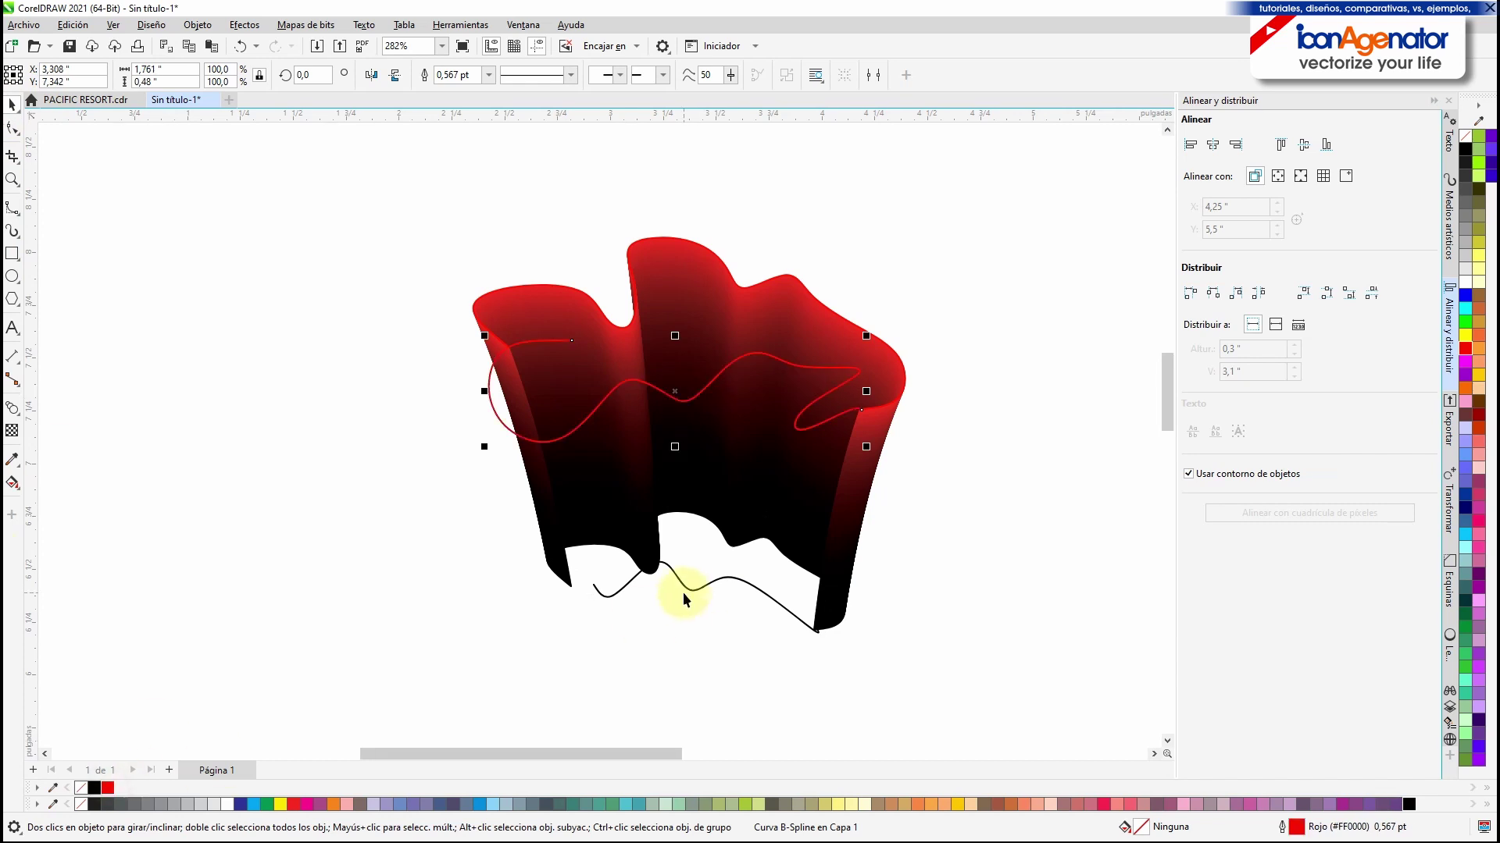
pyautogui.click(13, 412)
pyautogui.moveTo(688, 399); pyautogui.dragTo(698, 568)
pyautogui.moveTo(690, 406); pyautogui.dragTo(687, 598)
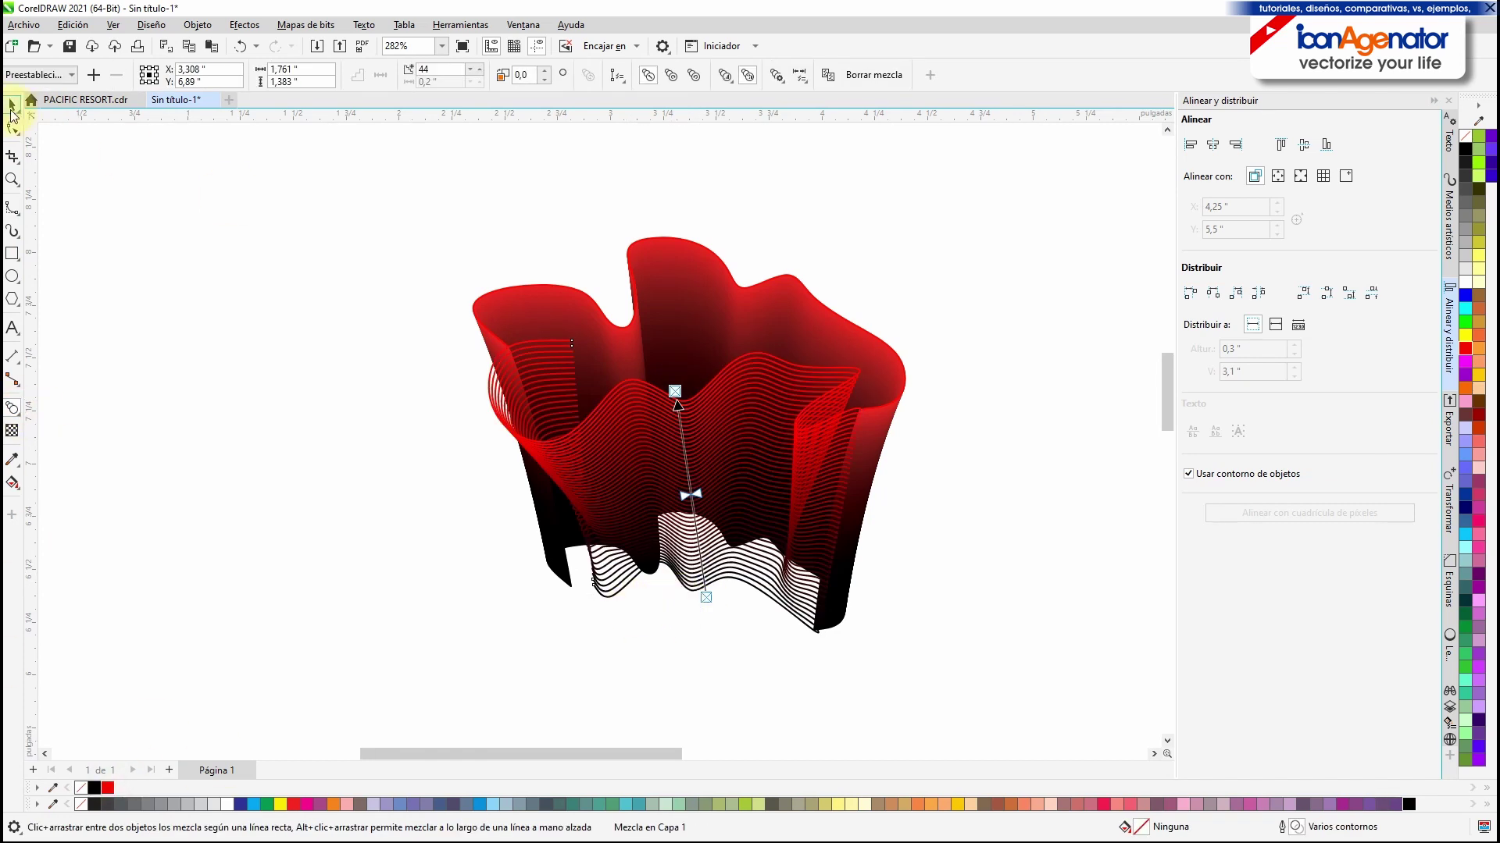
# Step: Set the front blend to 400 steps, and shift its top curve up and left and its bottom curve downward
pyautogui.moveTo(692, 449)
pyautogui.mouseDown()
pyautogui.moveTo(653, 459)
pyautogui.moveTo(675, 442)
pyautogui.moveTo(666, 460)
pyautogui.mouseUp()
pyautogui.doubleClick(674, 443)
pyautogui.moveTo(683, 584); pyautogui.dragTo(676, 674)
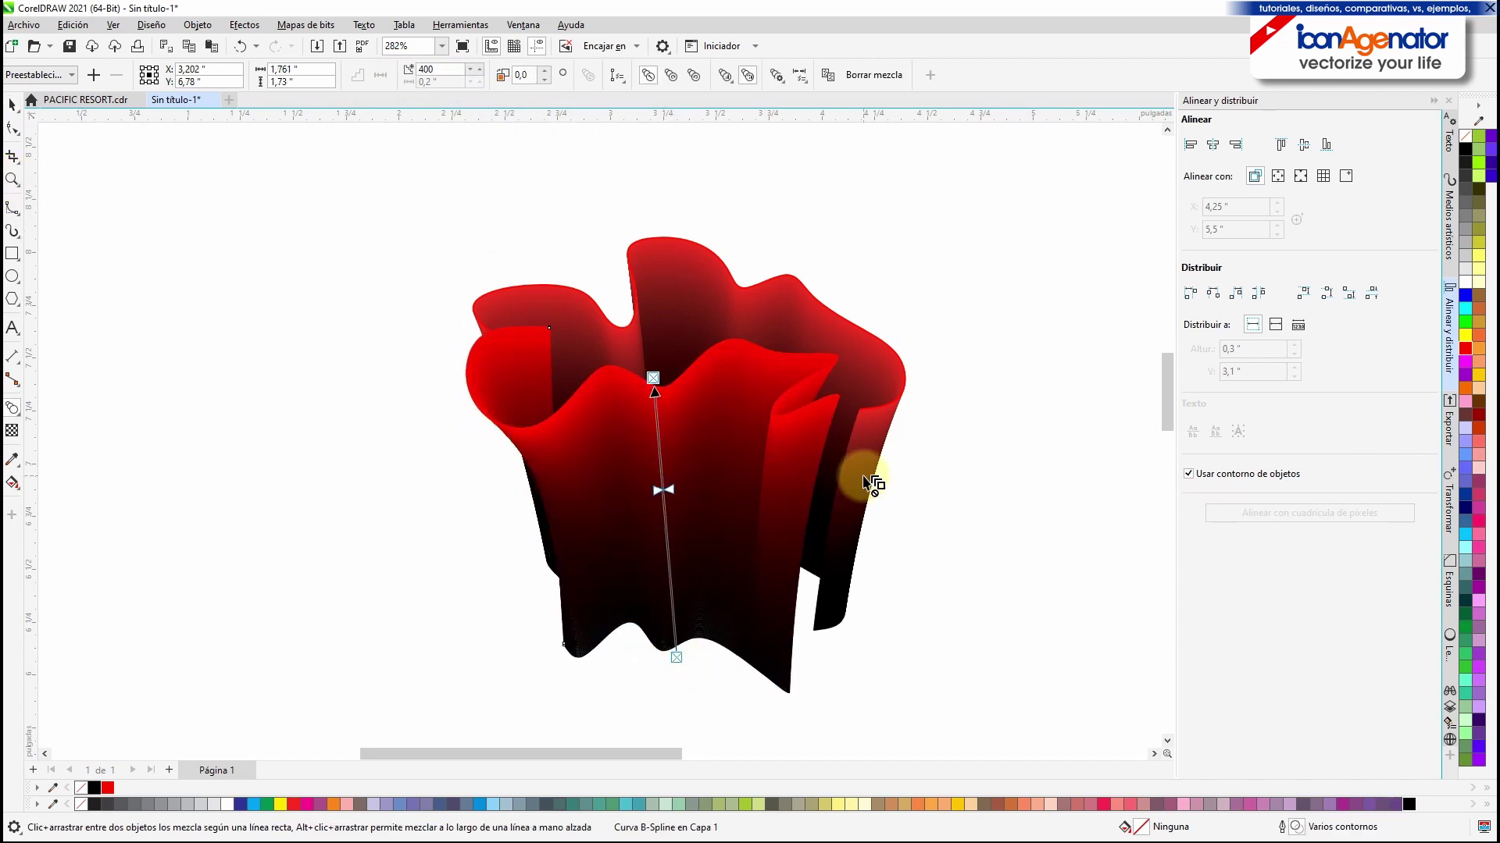
# Step: Pull the right end node of the front petal's top curve out to the back petal's edge
pyautogui.click(11, 128)
pyautogui.click(835, 396)
pyautogui.moveTo(837, 395); pyautogui.dragTo(882, 428)
pyautogui.click(948, 395)
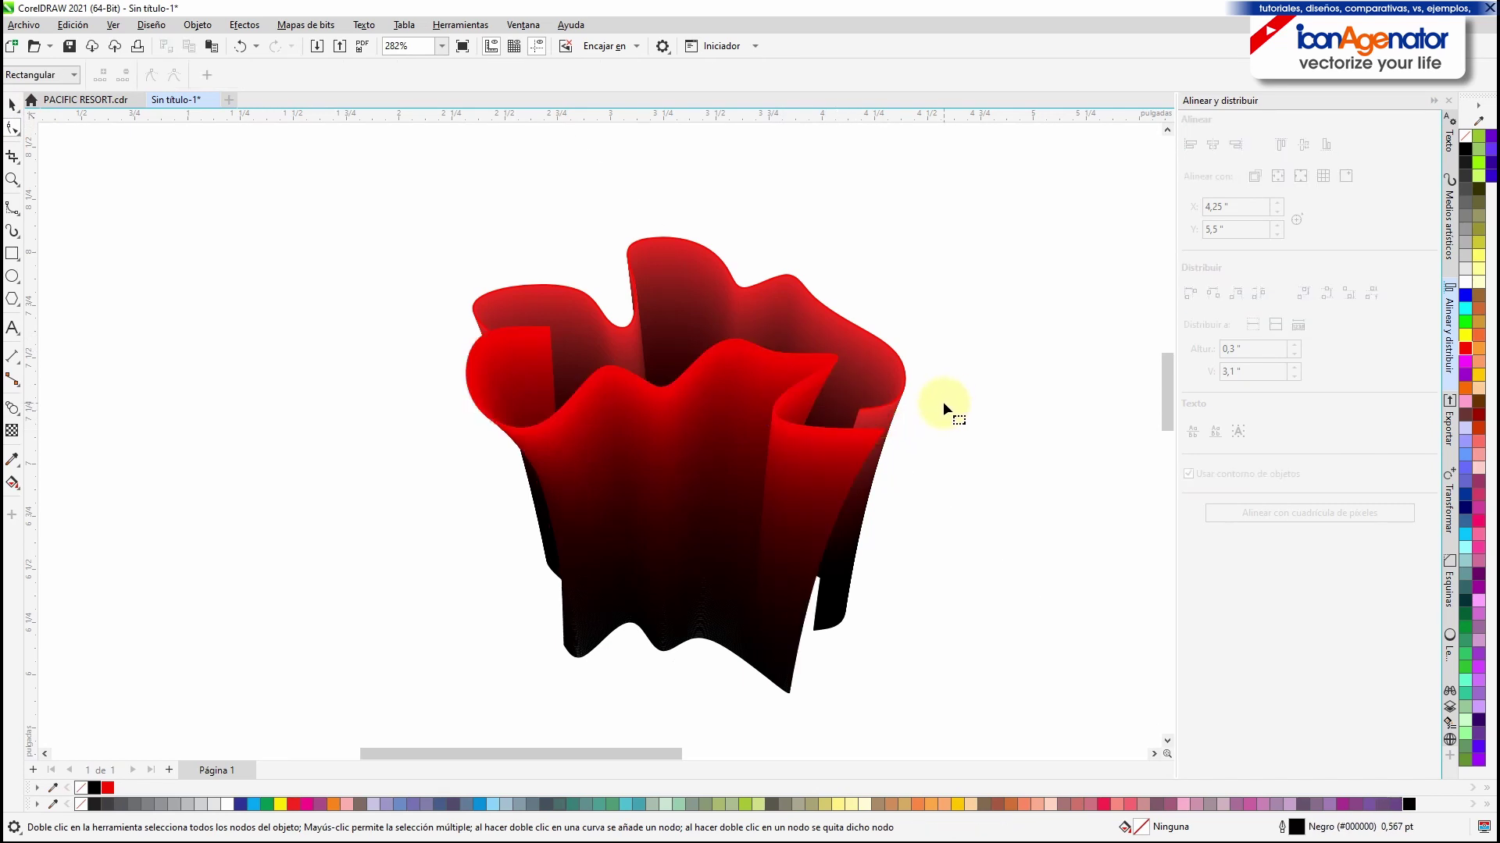
# Step: Reshape the nodes at the left end of the front petal's top curve into an inward-pinched fold
pyautogui.click(537, 327)
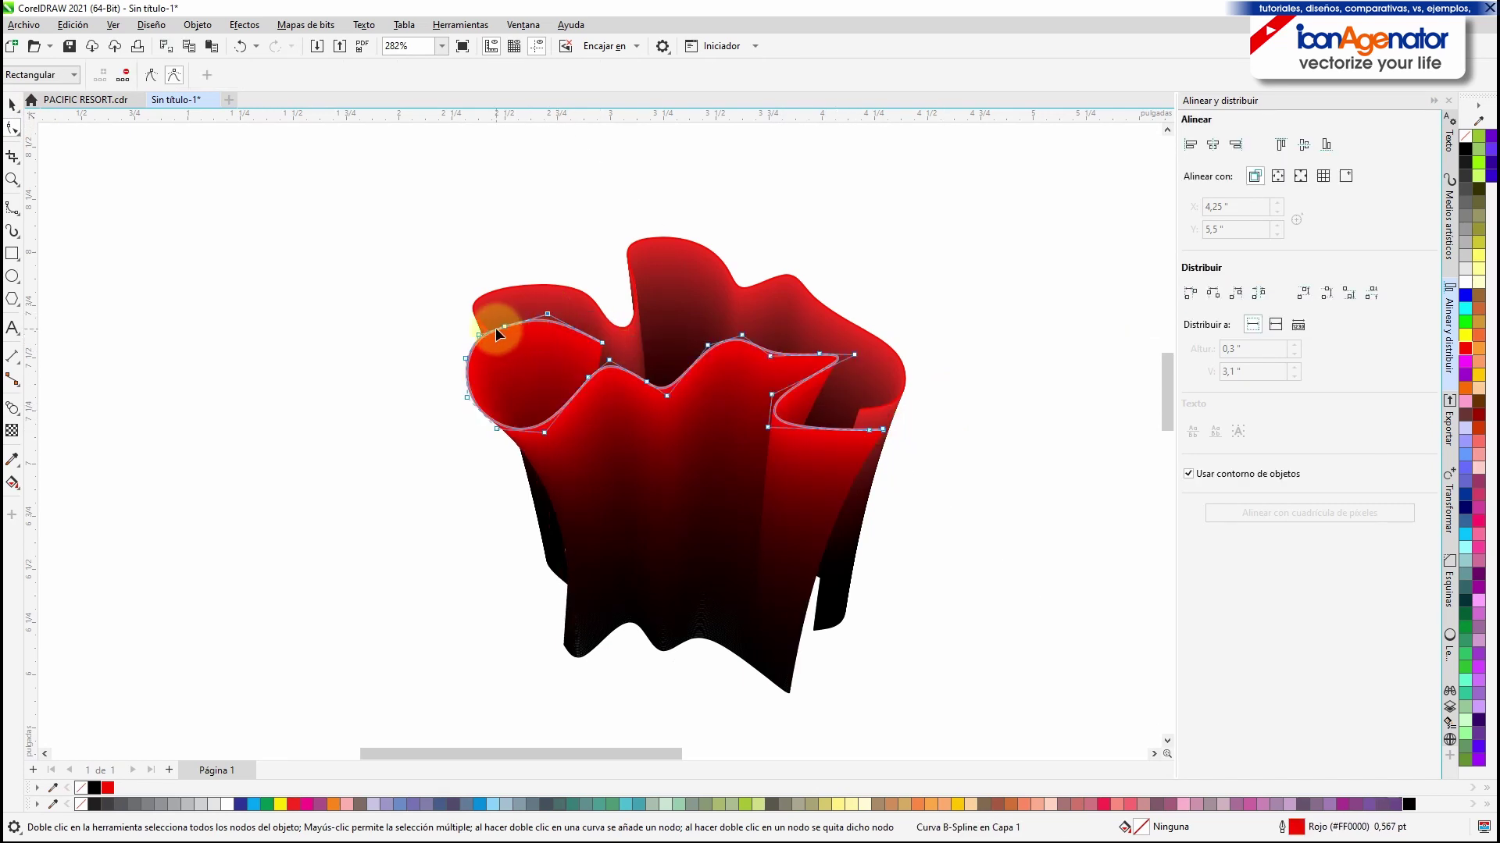
pyautogui.moveTo(504, 327); pyautogui.dragTo(497, 319)
pyautogui.moveTo(605, 345); pyautogui.dragTo(559, 351)
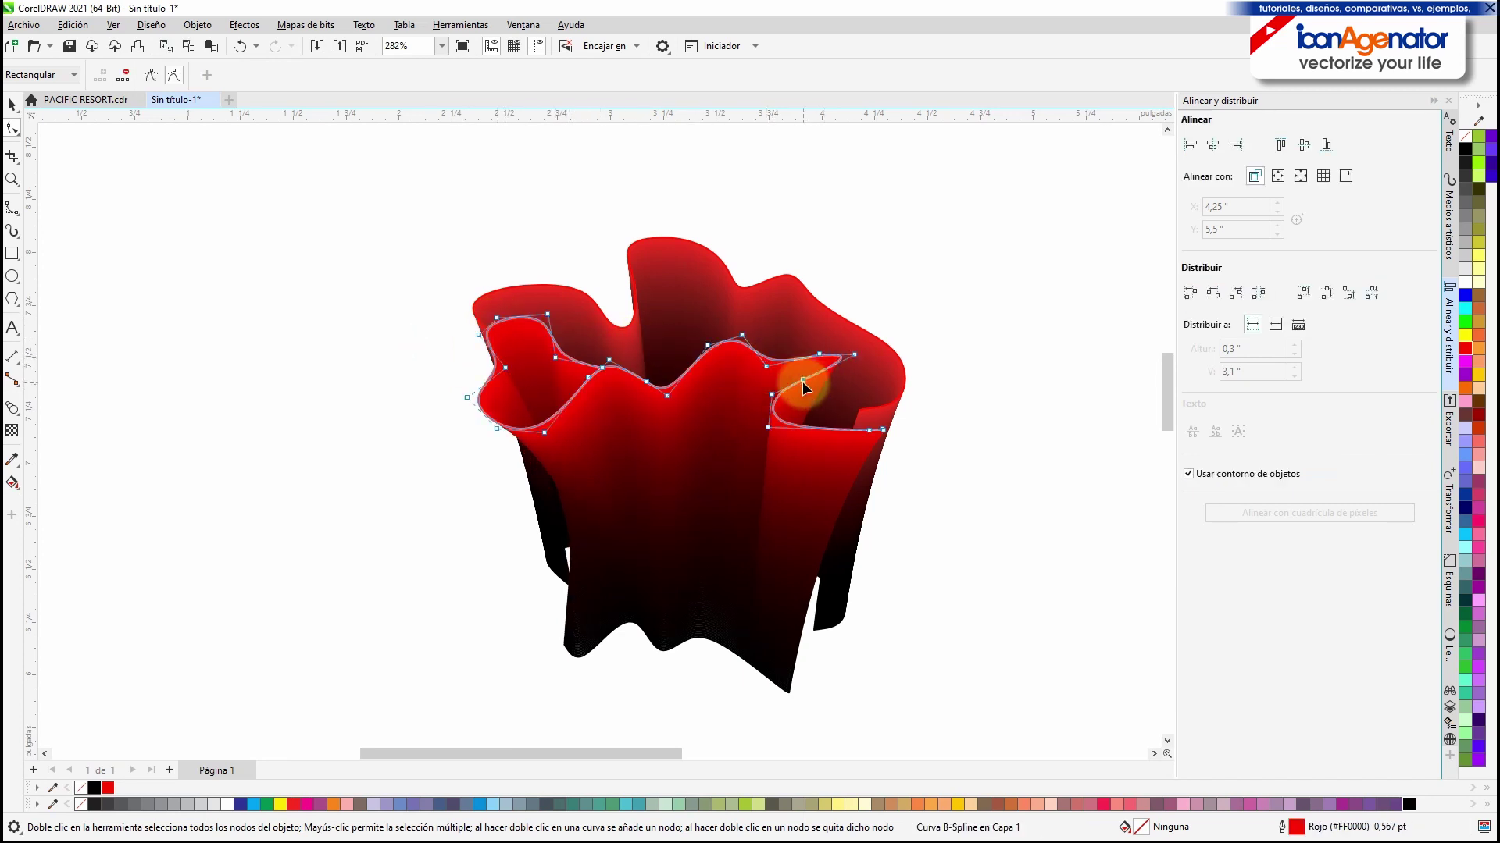
# Step: Reshape the right end of the front petal's top curve into a rounded, curled fold
pyautogui.doubleClick(803, 381)
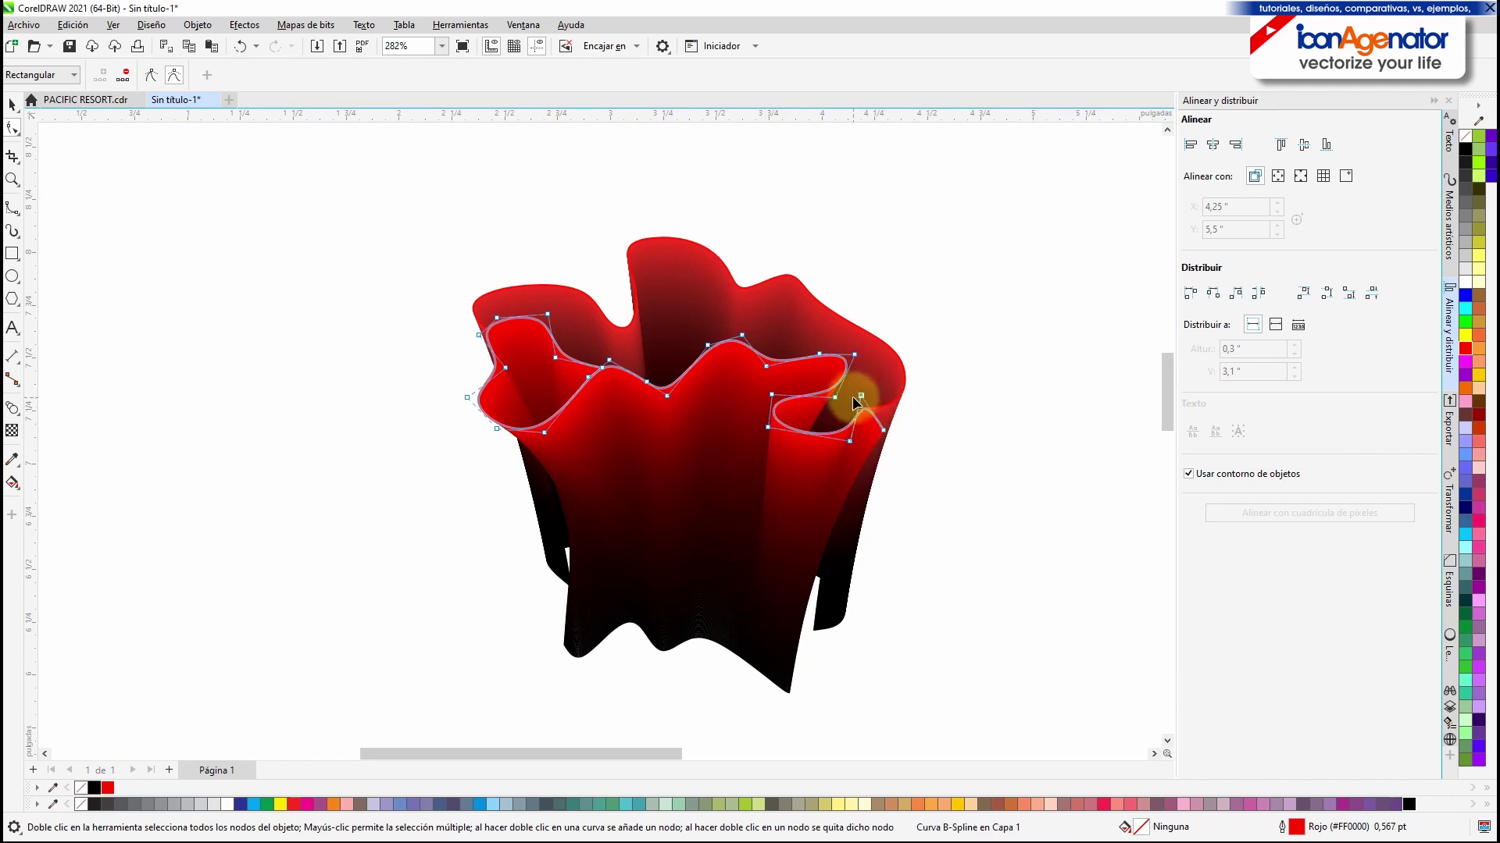
pyautogui.click(925, 385)
pyautogui.click(15, 105)
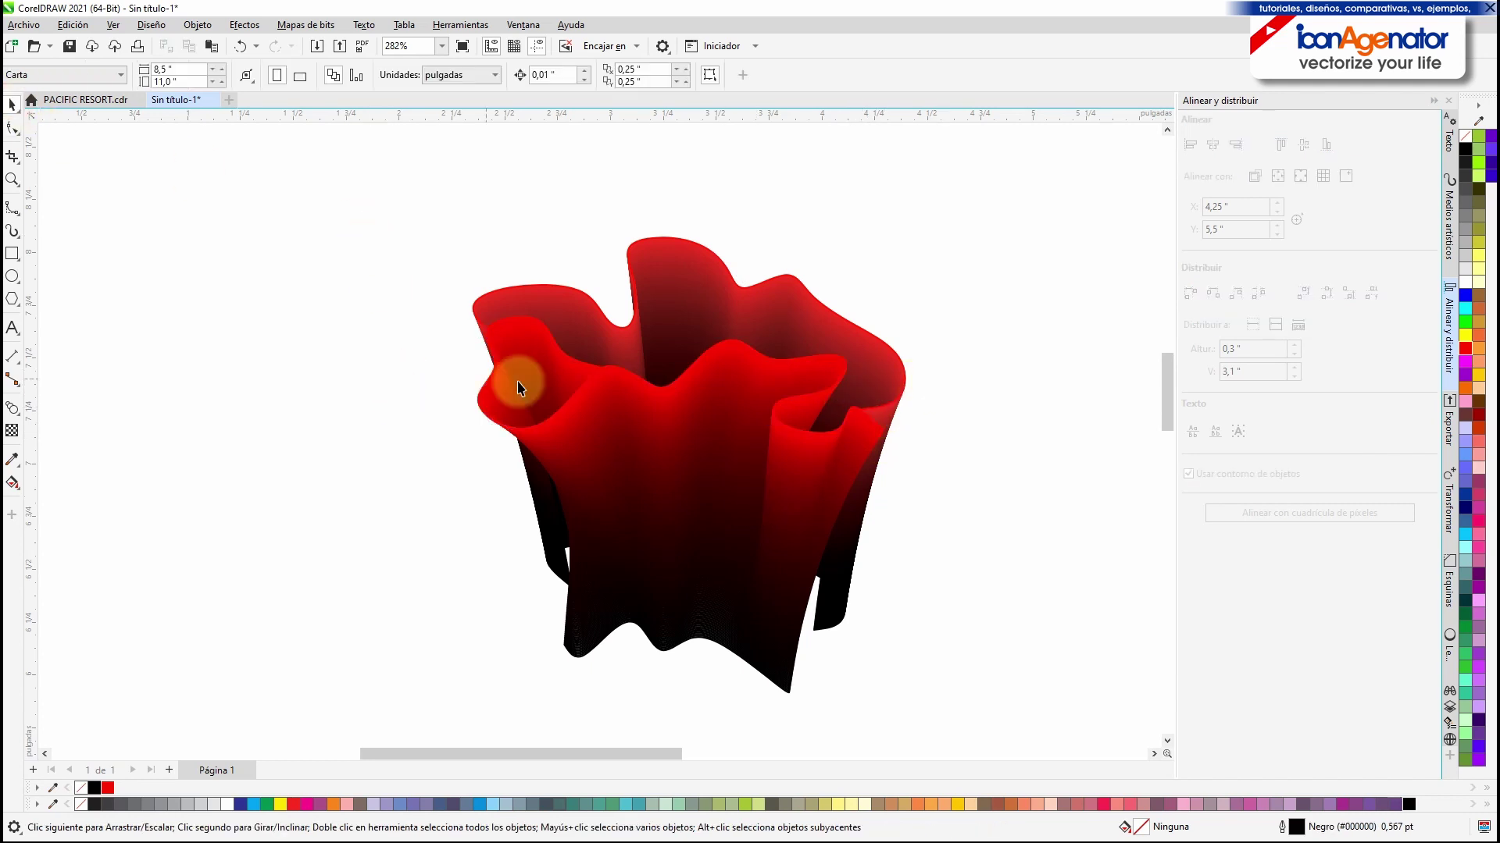
# Step: Apply a red outline to the back petal's top curve
pyautogui.click(724, 371)
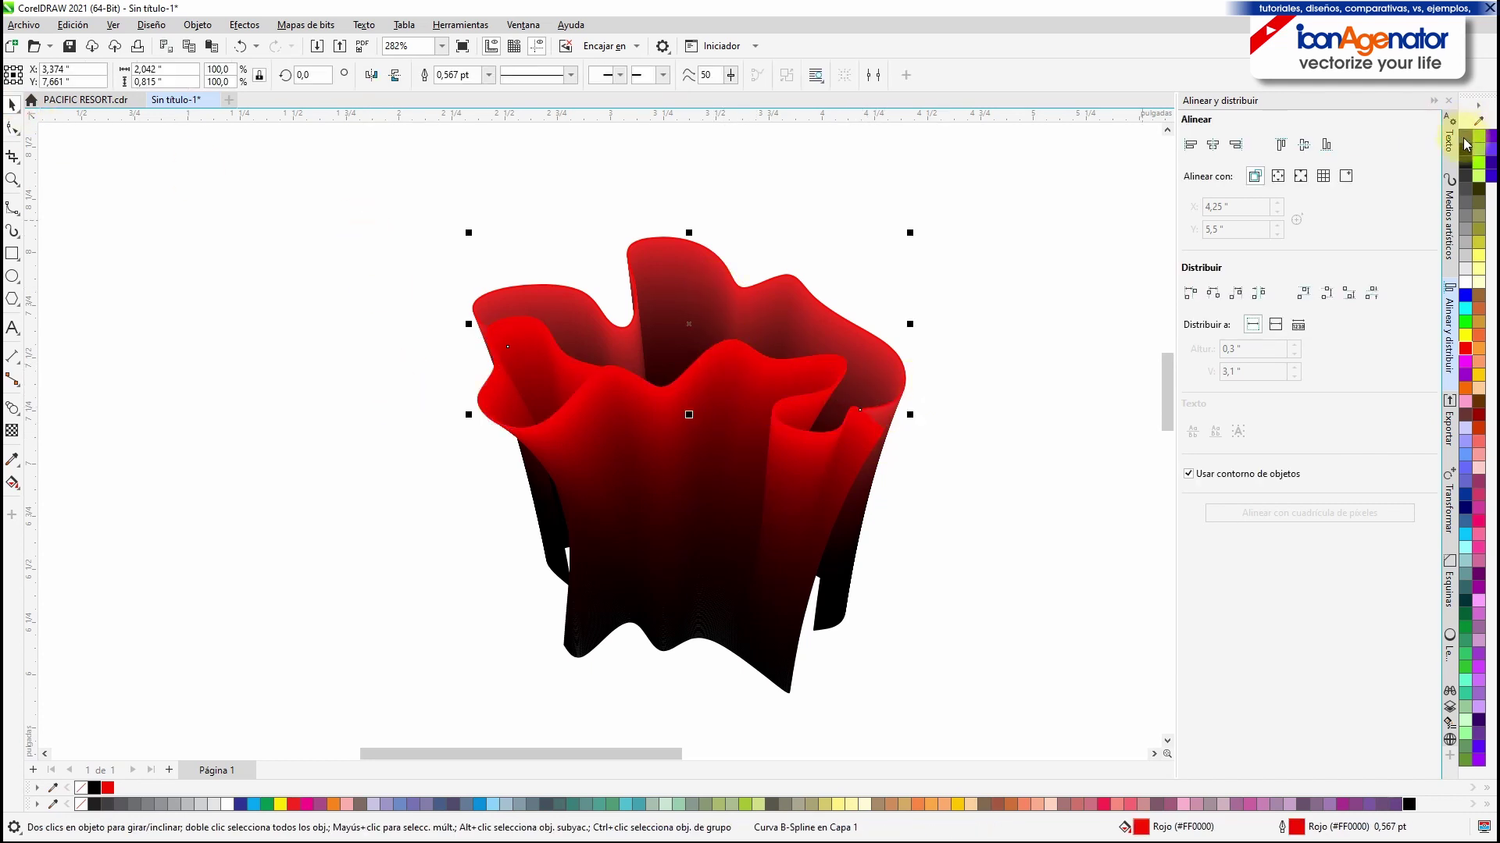
pyautogui.rightClick(1464, 138)
pyautogui.rightClick(1465, 349)
pyautogui.click(627, 208)
pyautogui.click(712, 350)
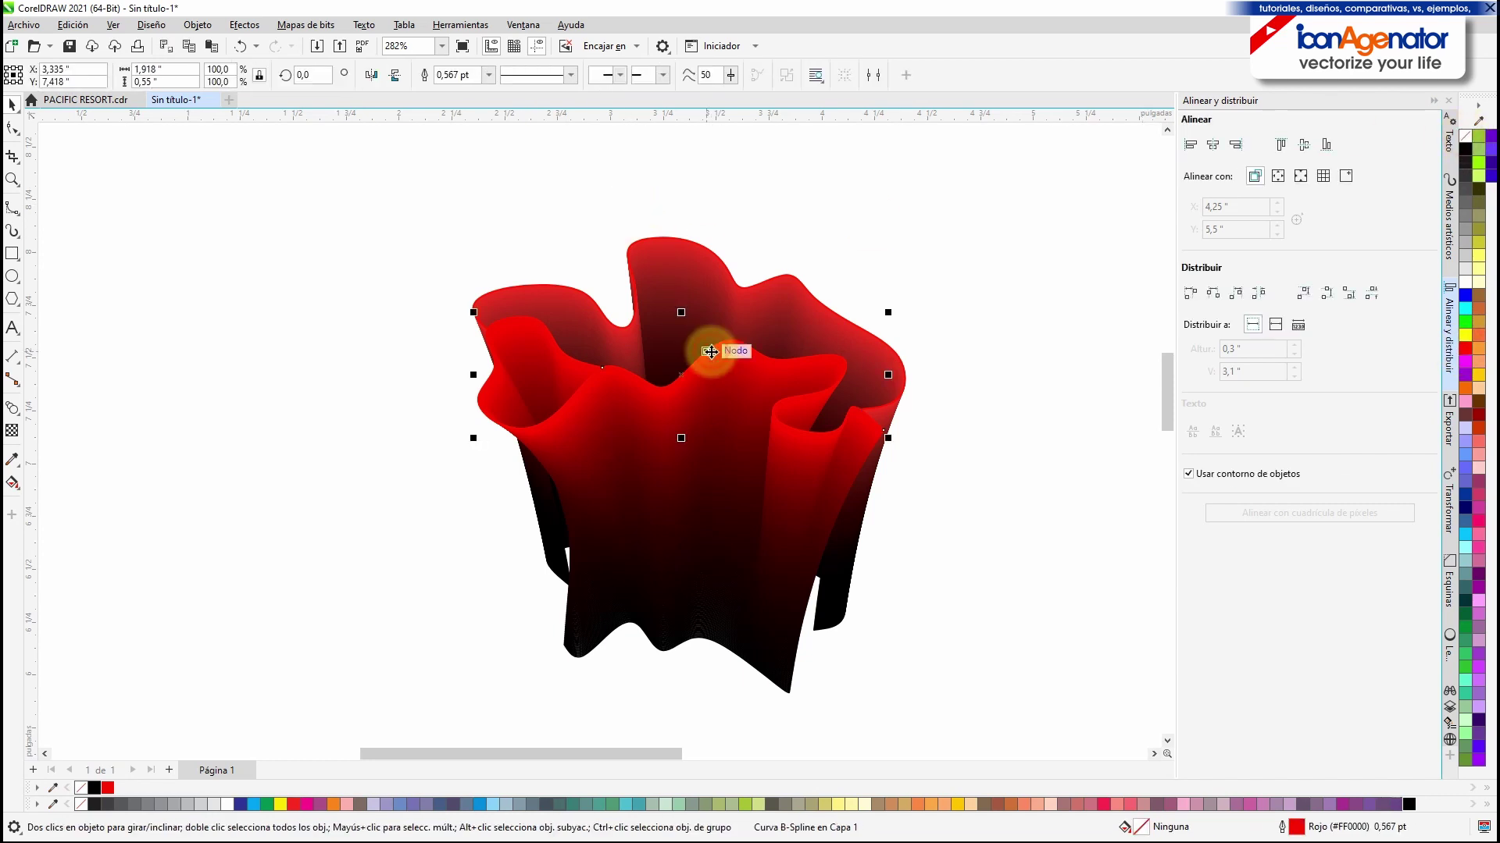
pyautogui.click(301, 237)
# Step: Draw an open arched B-spline about 0.84 in wide across the upper middle of the front petal
pyautogui.click(12, 209)
pyautogui.click(635, 361)
pyautogui.click(648, 345)
pyautogui.click(683, 341)
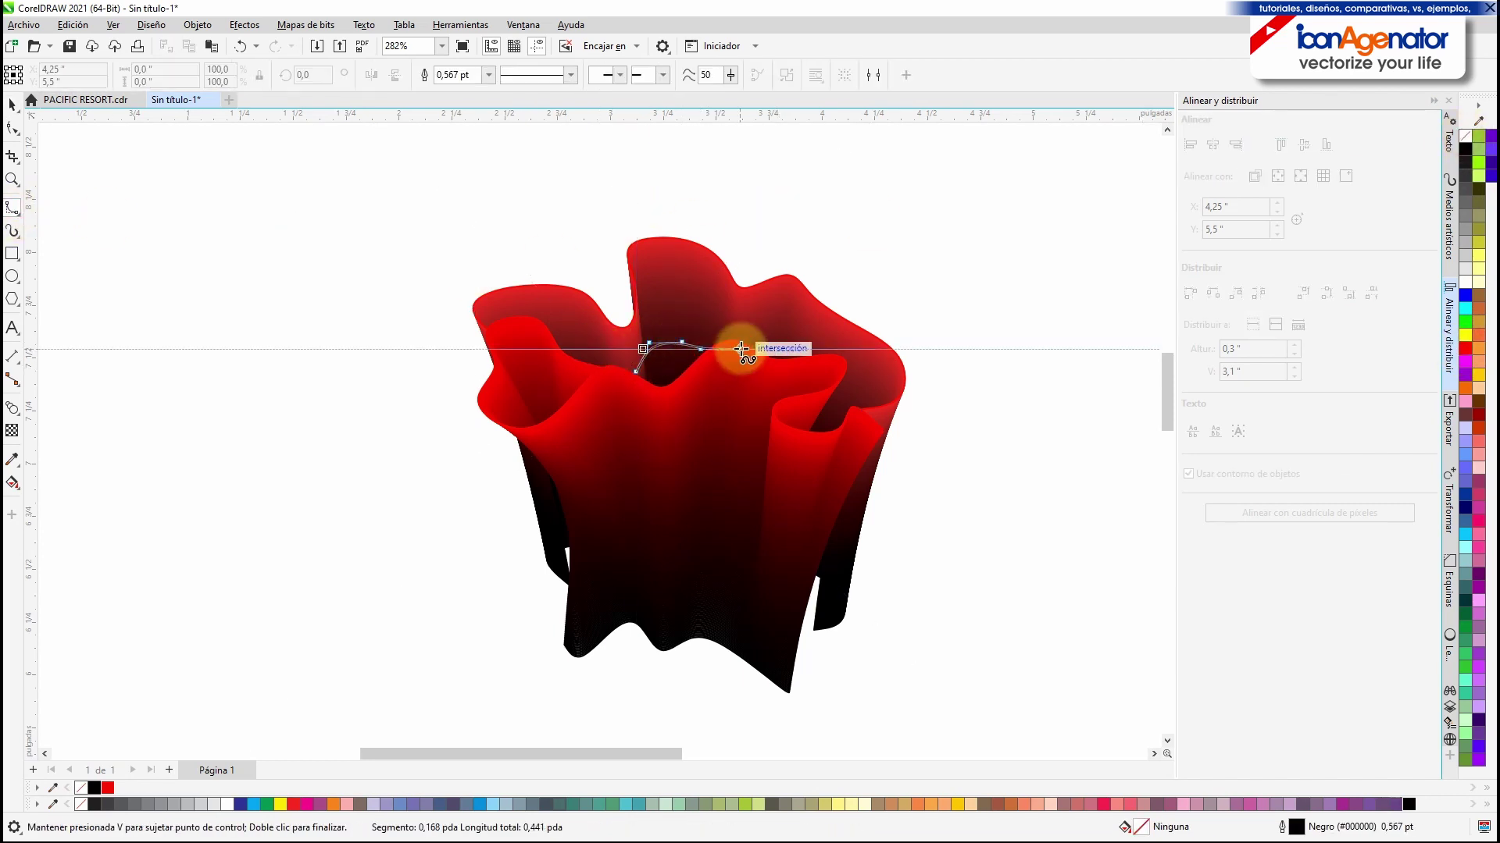
pyautogui.click(740, 348)
pyautogui.click(780, 334)
pyautogui.click(813, 345)
pyautogui.doubleClick(798, 392)
# Step: Draw a small U-shaped B-spline at the middle of the front petal's lower edge
pyautogui.click(663, 613)
pyautogui.click(679, 640)
pyautogui.click(706, 666)
pyautogui.click(739, 644)
pyautogui.click(763, 619)
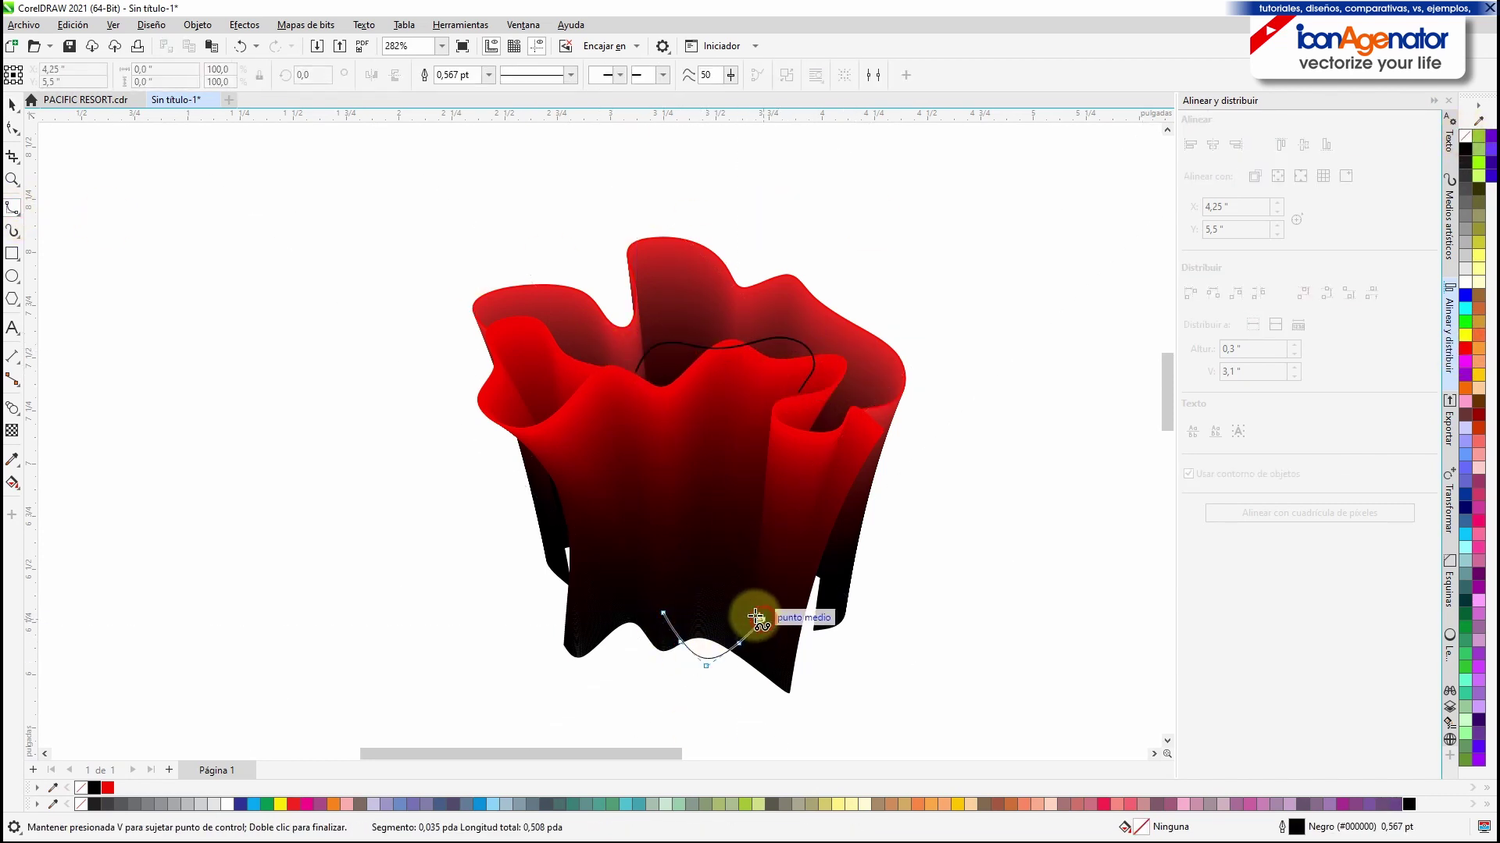
pyautogui.doubleClick(750, 616)
# Step: Outline the arched curve in red and blend it with the small U-shaped black curve
pyautogui.click(13, 128)
pyautogui.rightClick(107, 789)
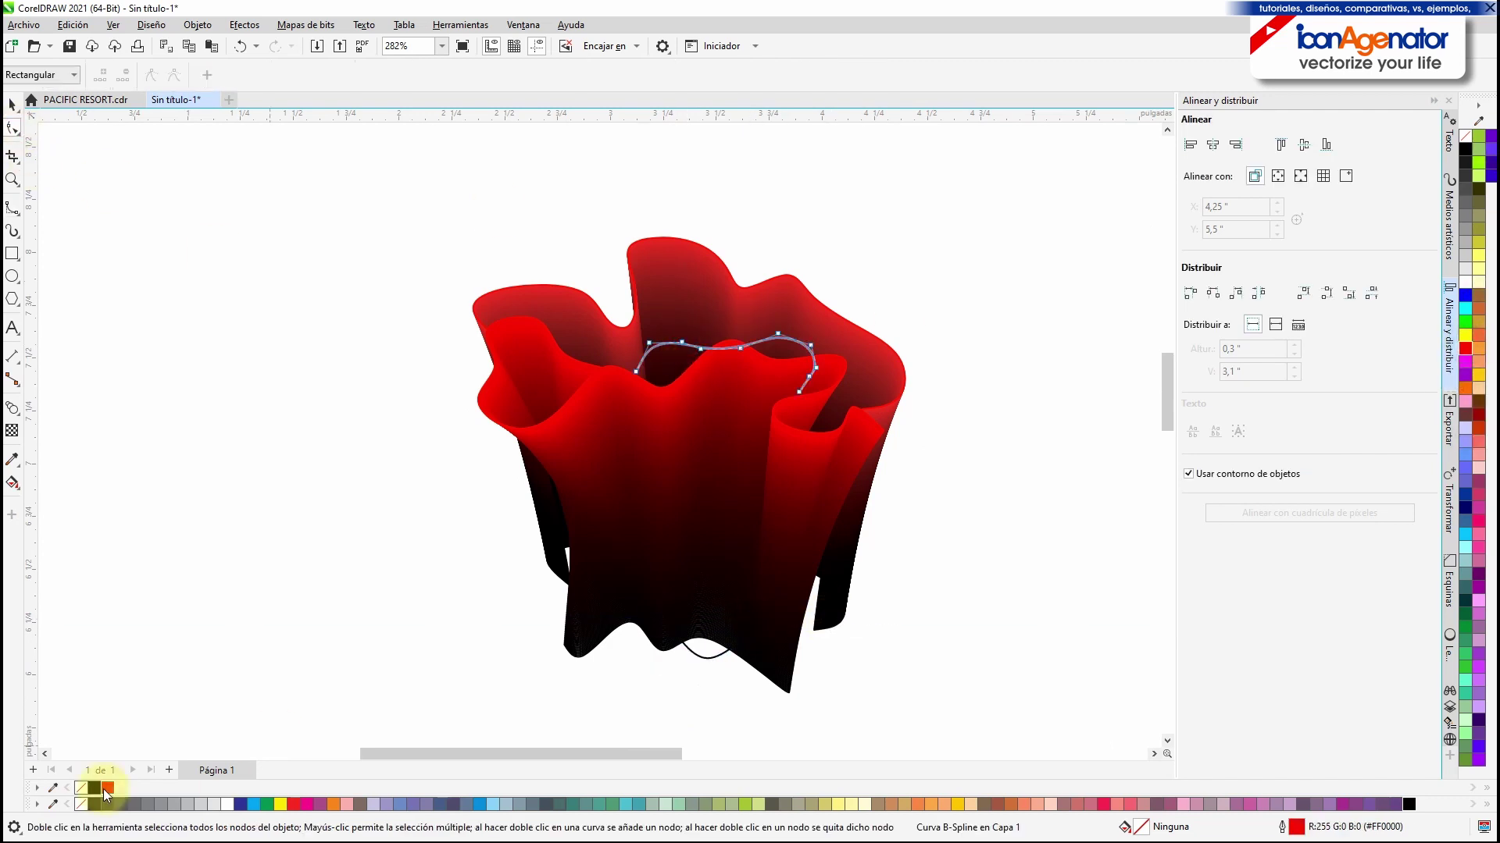
pyautogui.click(18, 379)
pyautogui.moveTo(684, 343)
pyautogui.mouseDown()
pyautogui.moveTo(710, 663)
pyautogui.moveTo(686, 538)
pyautogui.moveTo(710, 662)
pyautogui.moveTo(702, 347)
pyautogui.moveTo(682, 344)
pyautogui.mouseUp()
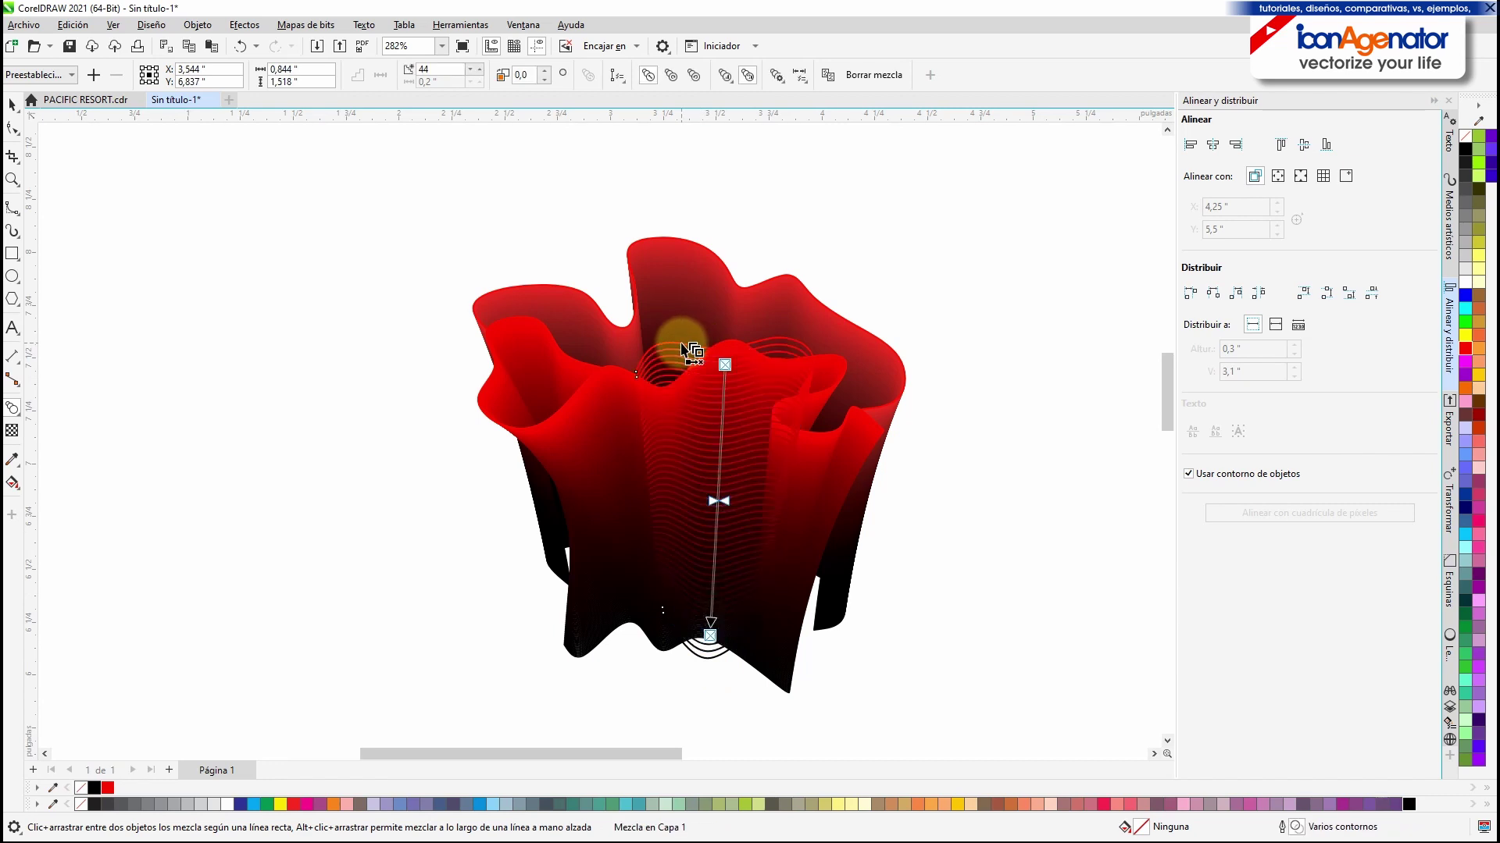
# Step: Set the center blend to 400 steps and shift its acceleration toward the red curve to darken the petal
pyautogui.click(14, 103)
pyautogui.doubleClick(426, 69)
pyautogui.write('400')
pyautogui.press('Return')
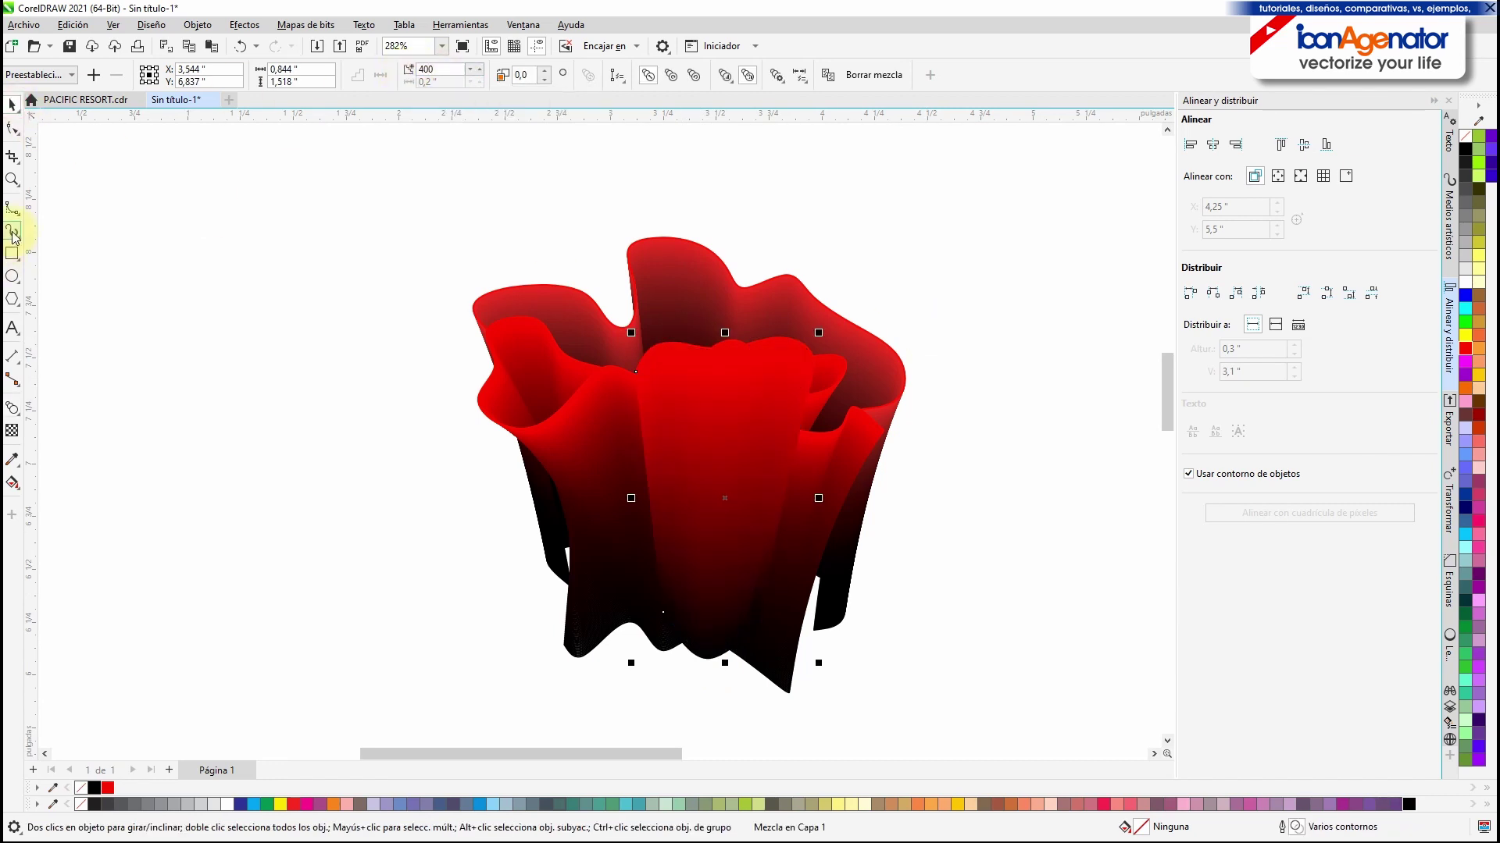
pyautogui.click(13, 407)
pyautogui.moveTo(718, 500)
pyautogui.mouseDown()
pyautogui.moveTo(726, 409)
pyautogui.moveTo(719, 458)
pyautogui.moveTo(724, 438)
pyautogui.mouseUp()
# Step: Reshape the center petal's top curve with a dip in its middle, and raise the middle of its bottom curve
pyautogui.click(12, 128)
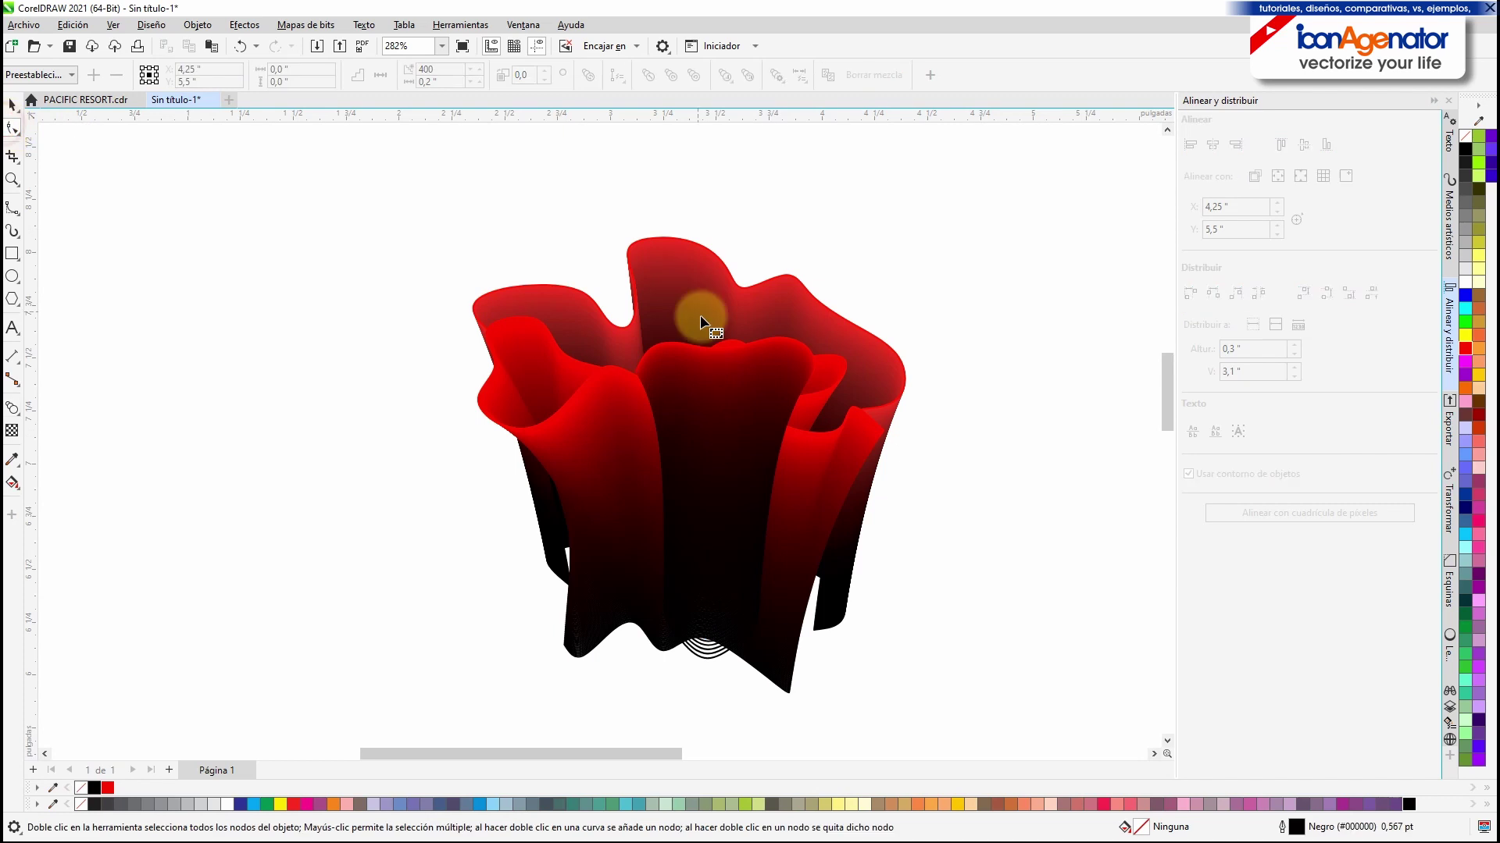
pyautogui.click(784, 336)
pyautogui.moveTo(728, 354); pyautogui.dragTo(731, 402)
pyautogui.click(702, 658)
pyautogui.moveTo(703, 658); pyautogui.dragTo(706, 586)
pyautogui.click(13, 105)
pyautogui.moveTo(742, 405); pyautogui.dragTo(736, 385)
pyautogui.click(12, 407)
pyautogui.press('F10')
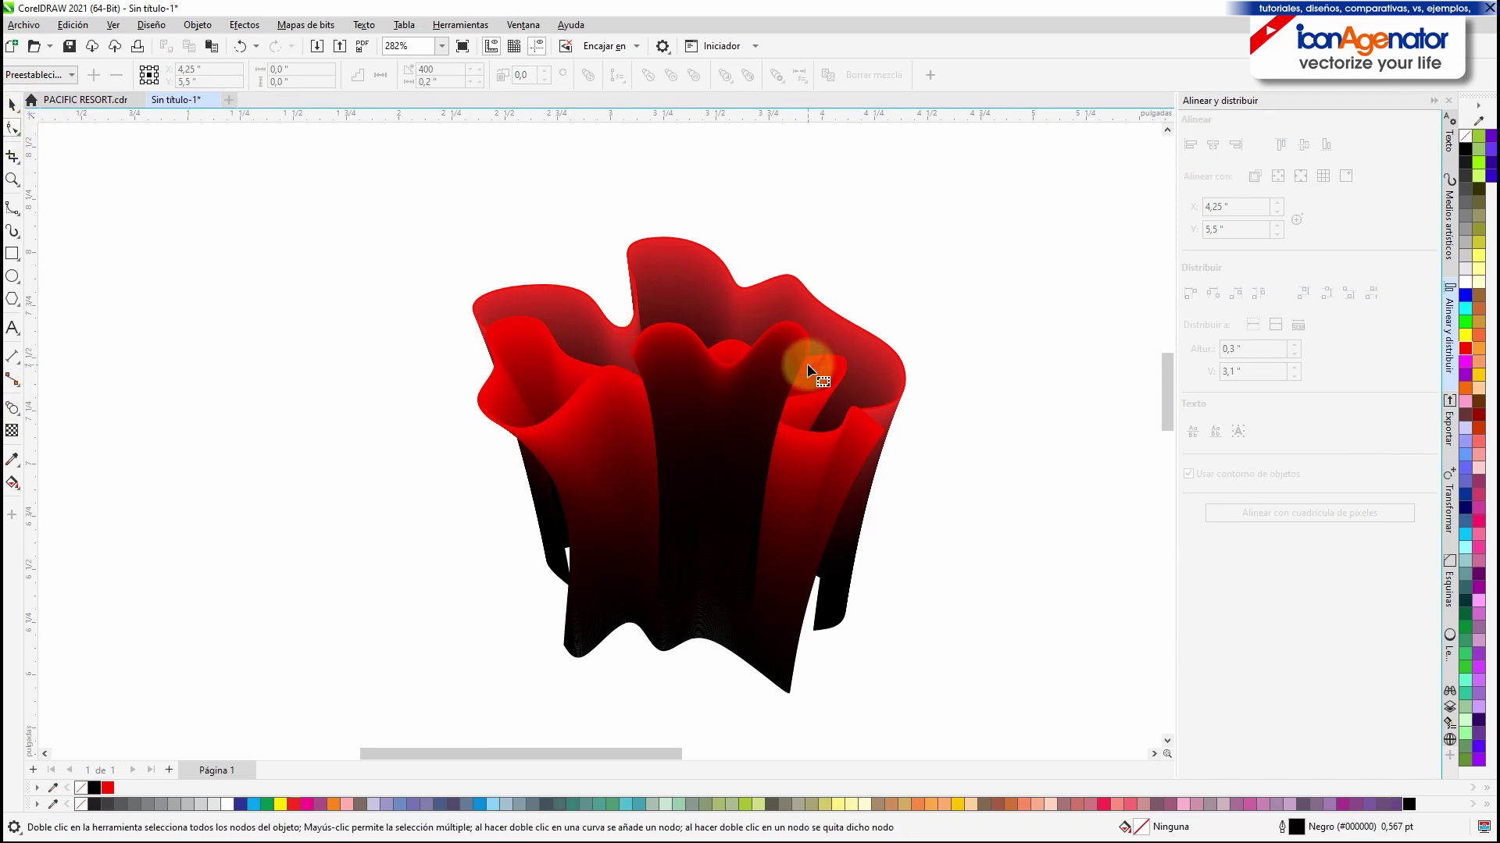
# Step: Send the center petal behind the front petal and stretch it leftward to about 1.085 in wide
pyautogui.click(13, 105)
pyautogui.doubleClick(670, 325)
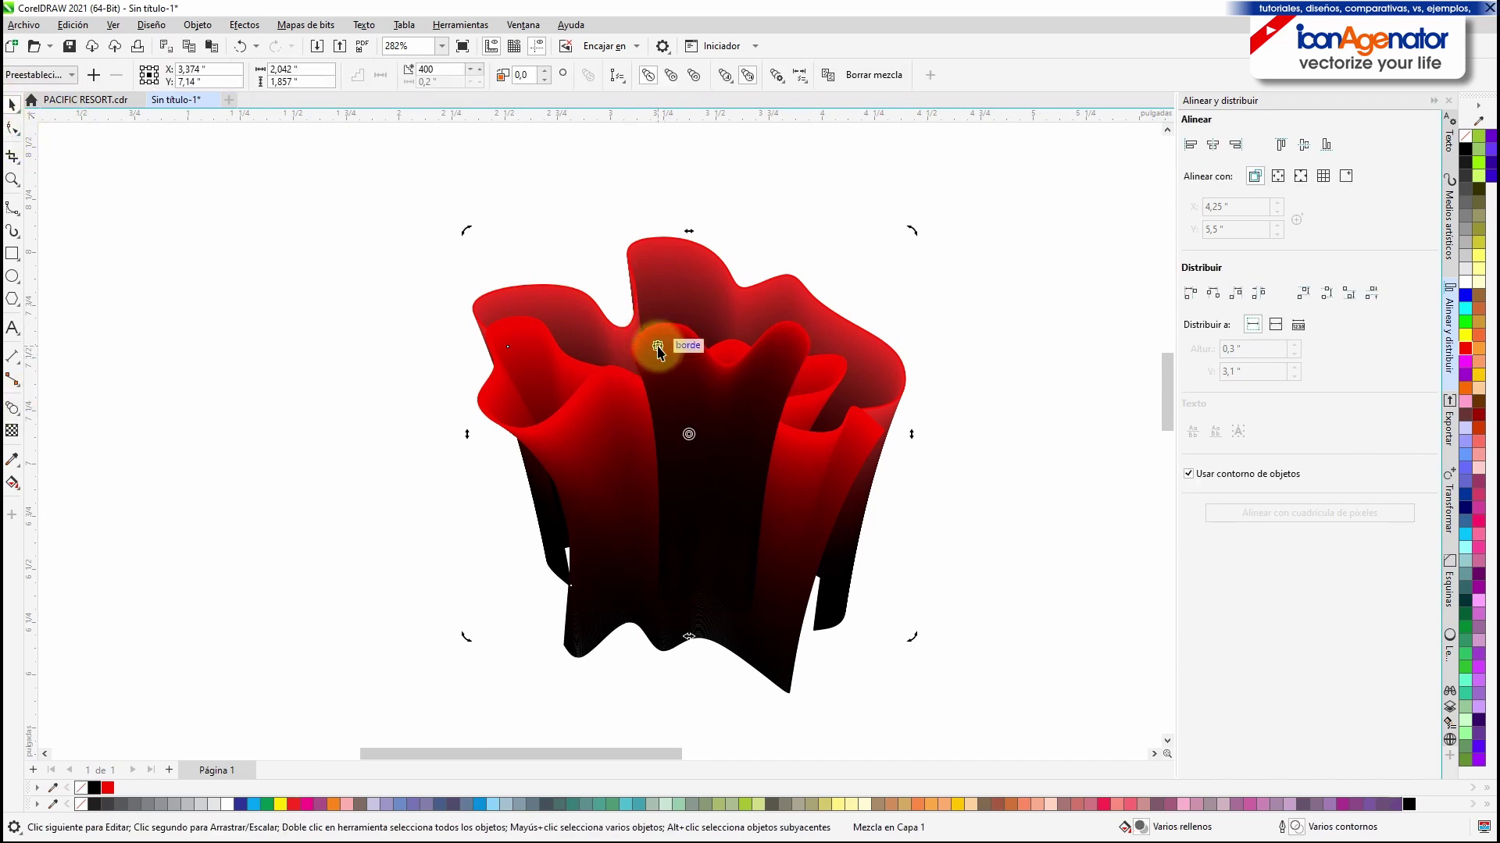
pyautogui.click(733, 443)
pyautogui.hotkey('ctrl', 'pagedown')
pyautogui.moveTo(626, 467); pyautogui.dragTo(576, 468)
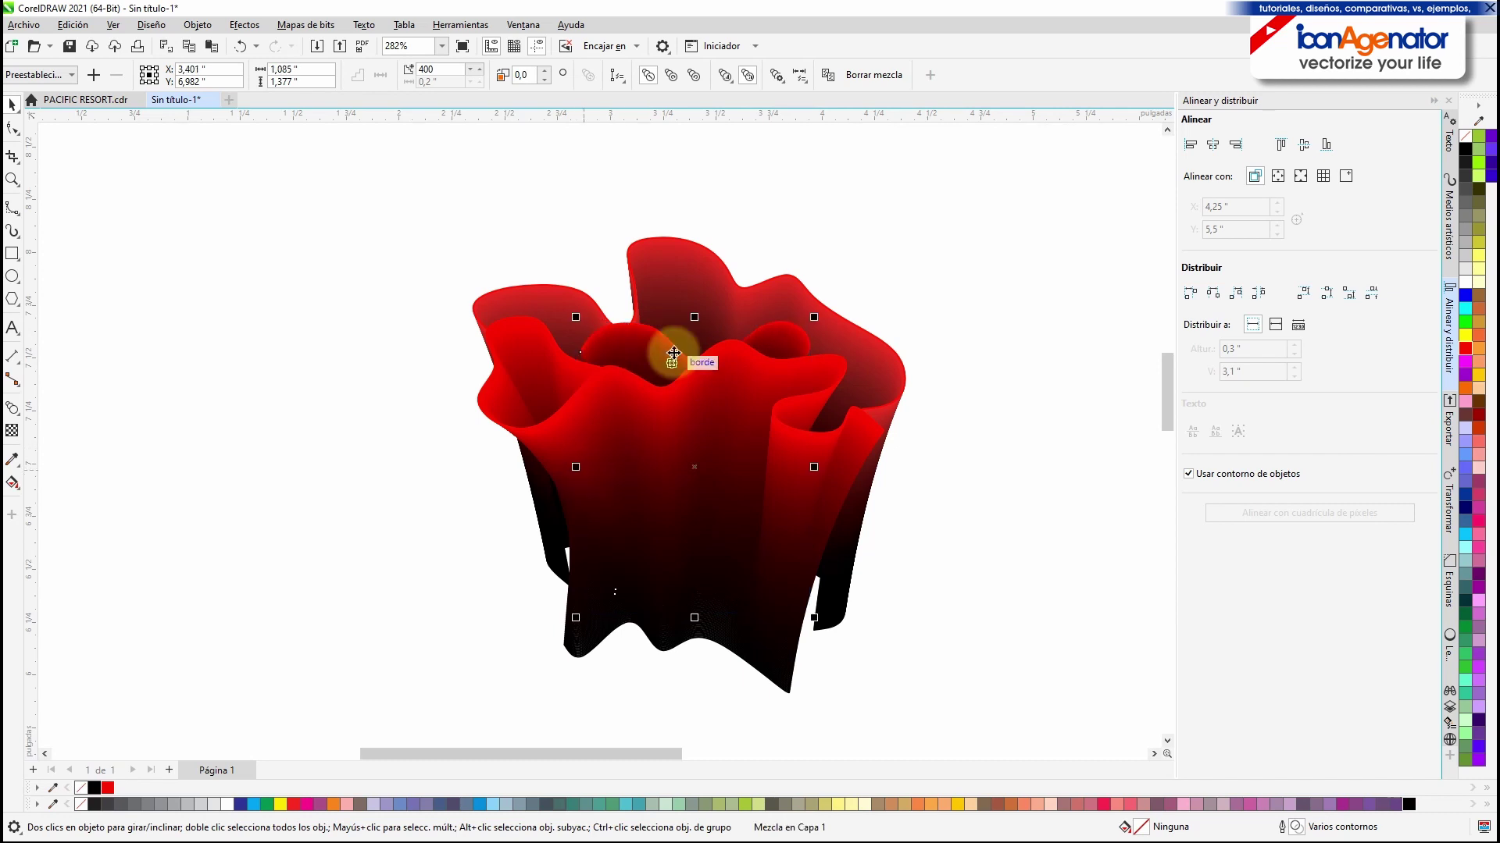
pyautogui.moveTo(652, 353); pyautogui.dragTo(648, 362)
pyautogui.click(831, 237)
# Step: Draw a wavy B-spline about 2 in long across the front petal from its left edge to the back petal's right edge
pyautogui.click(13, 208)
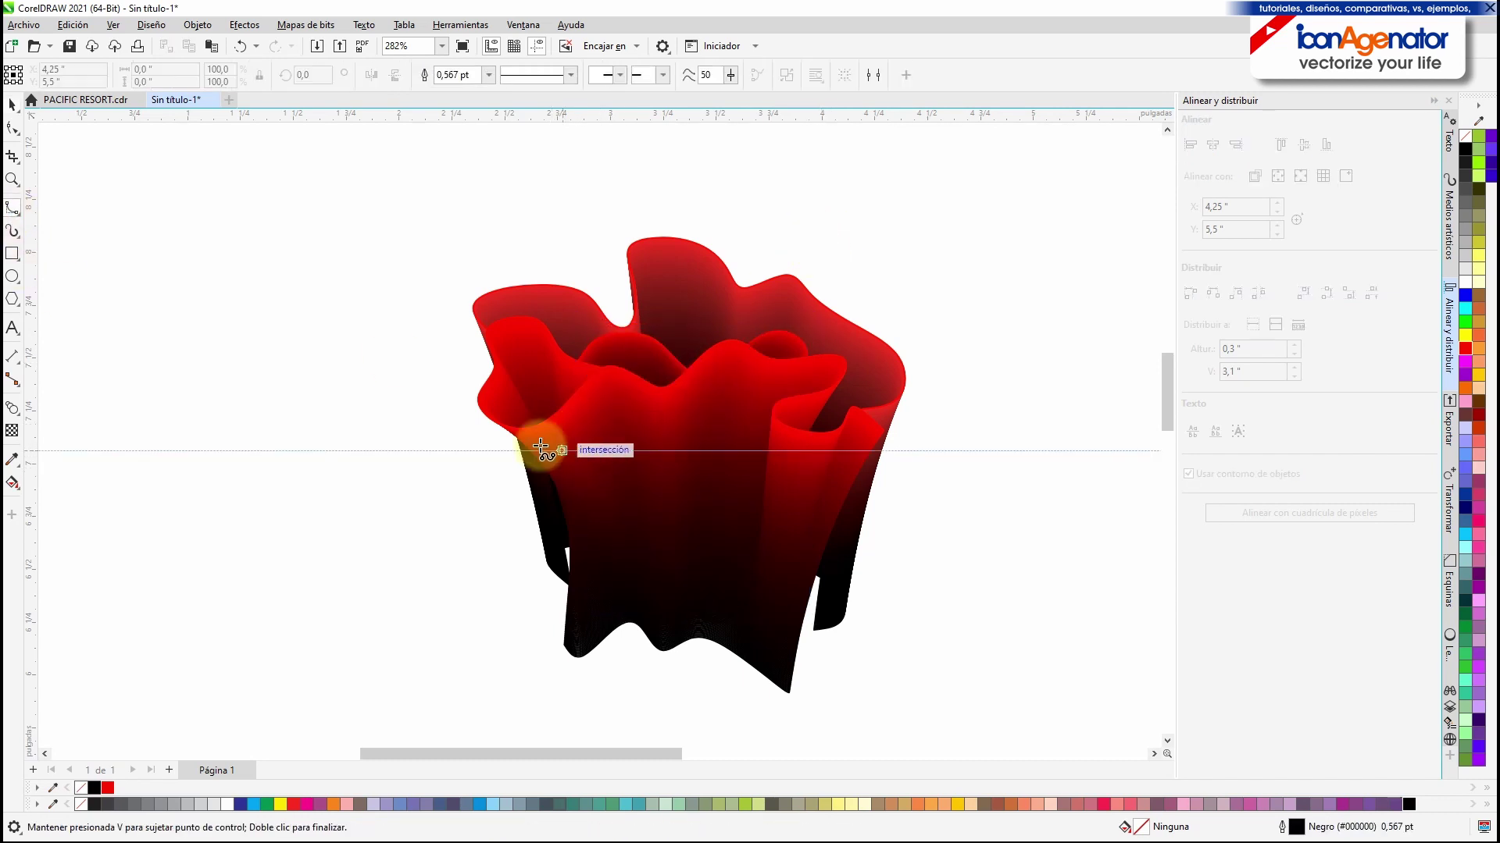
pyautogui.click(507, 441)
pyautogui.click(554, 460)
pyautogui.click(611, 457)
pyautogui.click(634, 437)
pyautogui.click(652, 426)
pyautogui.click(682, 415)
pyautogui.click(710, 416)
pyautogui.click(746, 449)
pyautogui.click(843, 461)
pyautogui.click(860, 450)
pyautogui.click(896, 432)
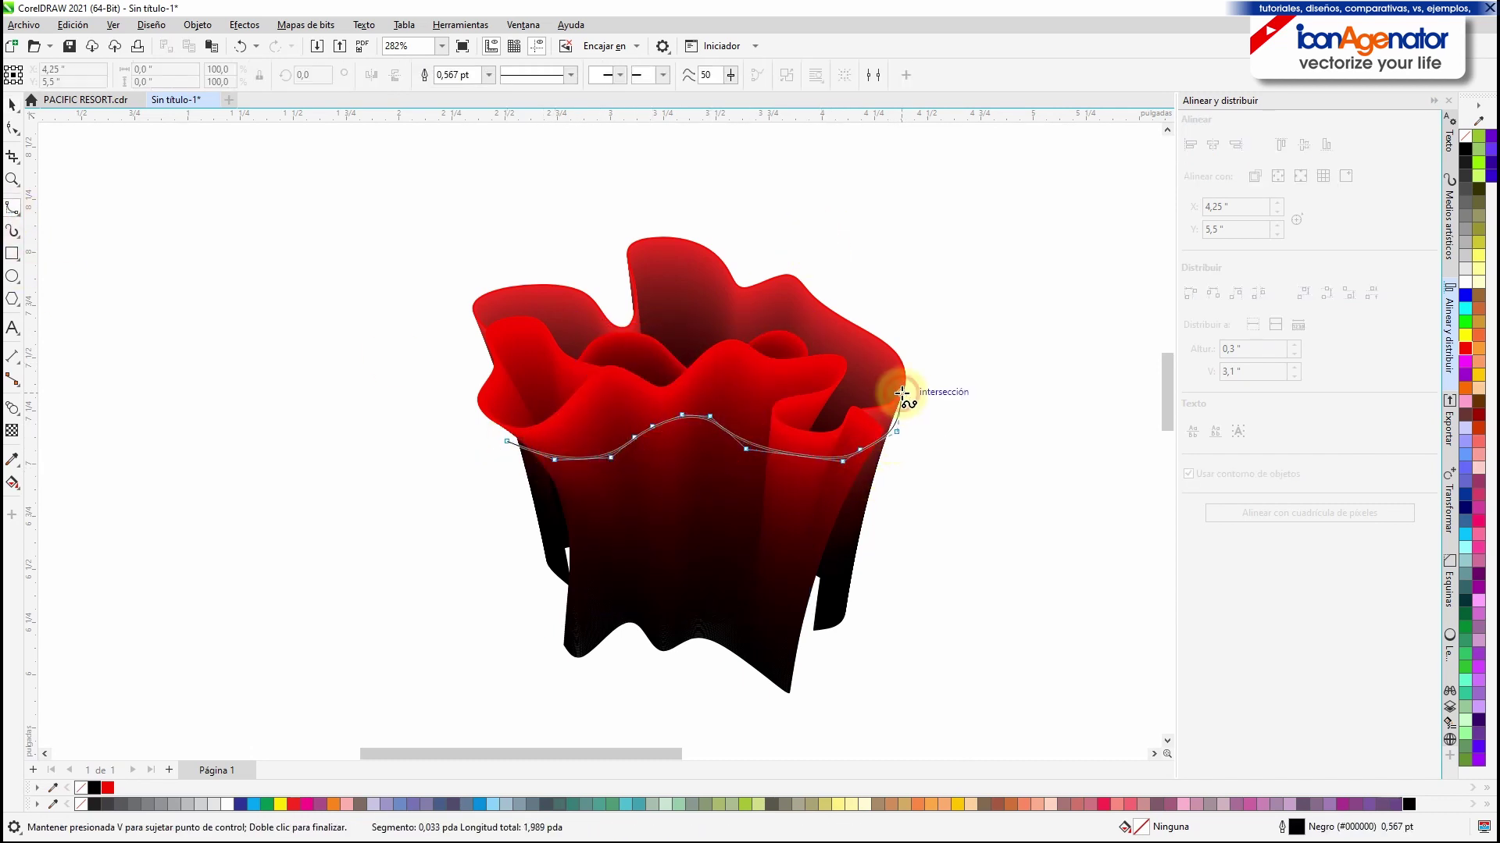
pyautogui.doubleClick(905, 385)
# Step: Reshape the new wavy curve, bending its left end upward toward the inner petal's edge and raising its left crest
pyautogui.click(13, 129)
pyautogui.scroll(3, 507, 438)
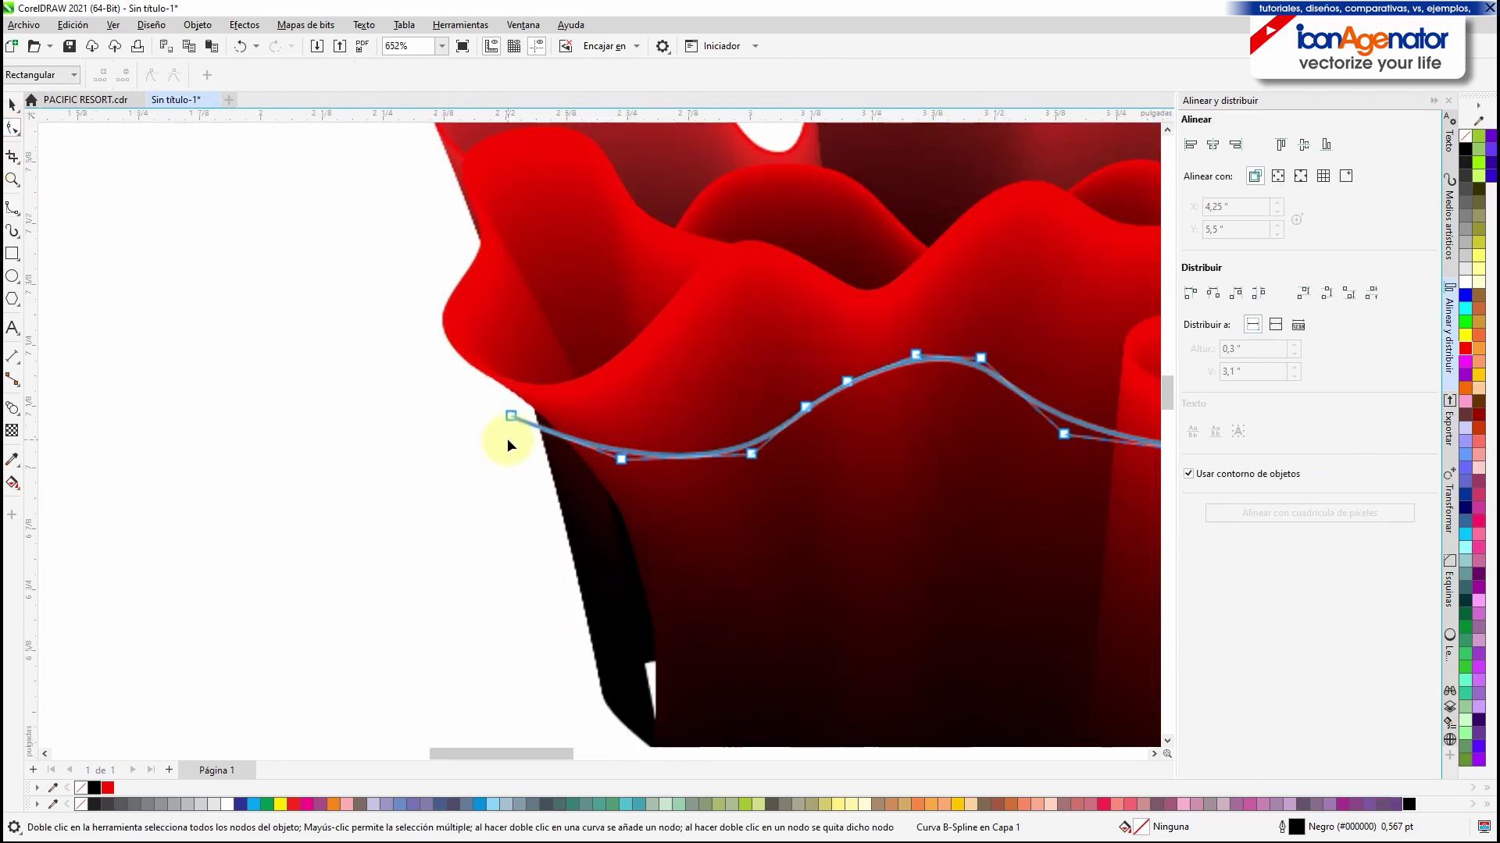
pyautogui.moveTo(467, 405); pyautogui.dragTo(479, 374)
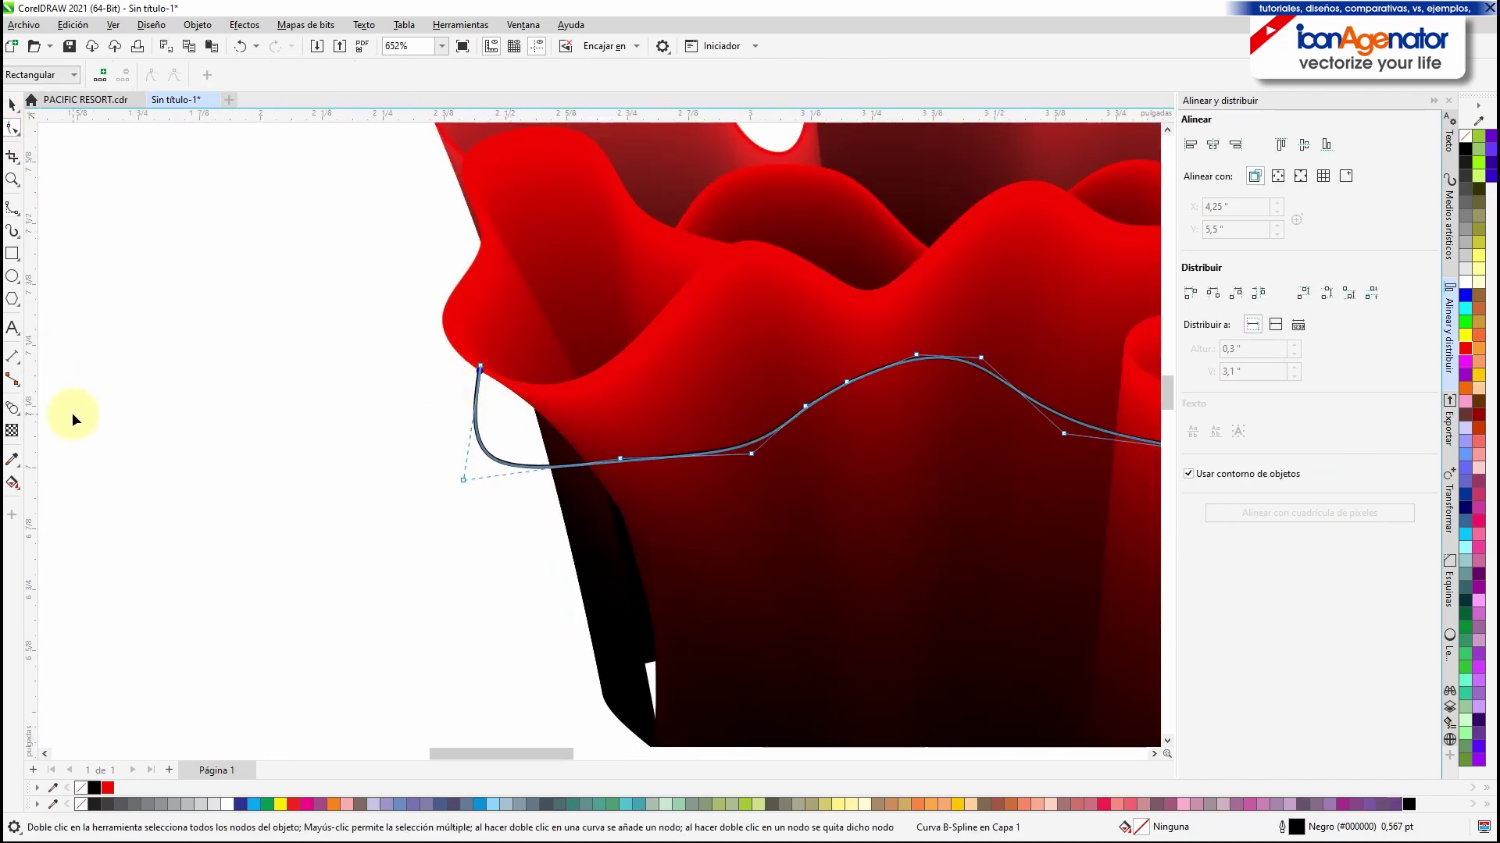
pyautogui.scroll(-2, 73, 414)
pyautogui.click(12, 105)
pyautogui.doubleClick(510, 399)
pyautogui.moveTo(387, 441); pyautogui.dragTo(399, 414)
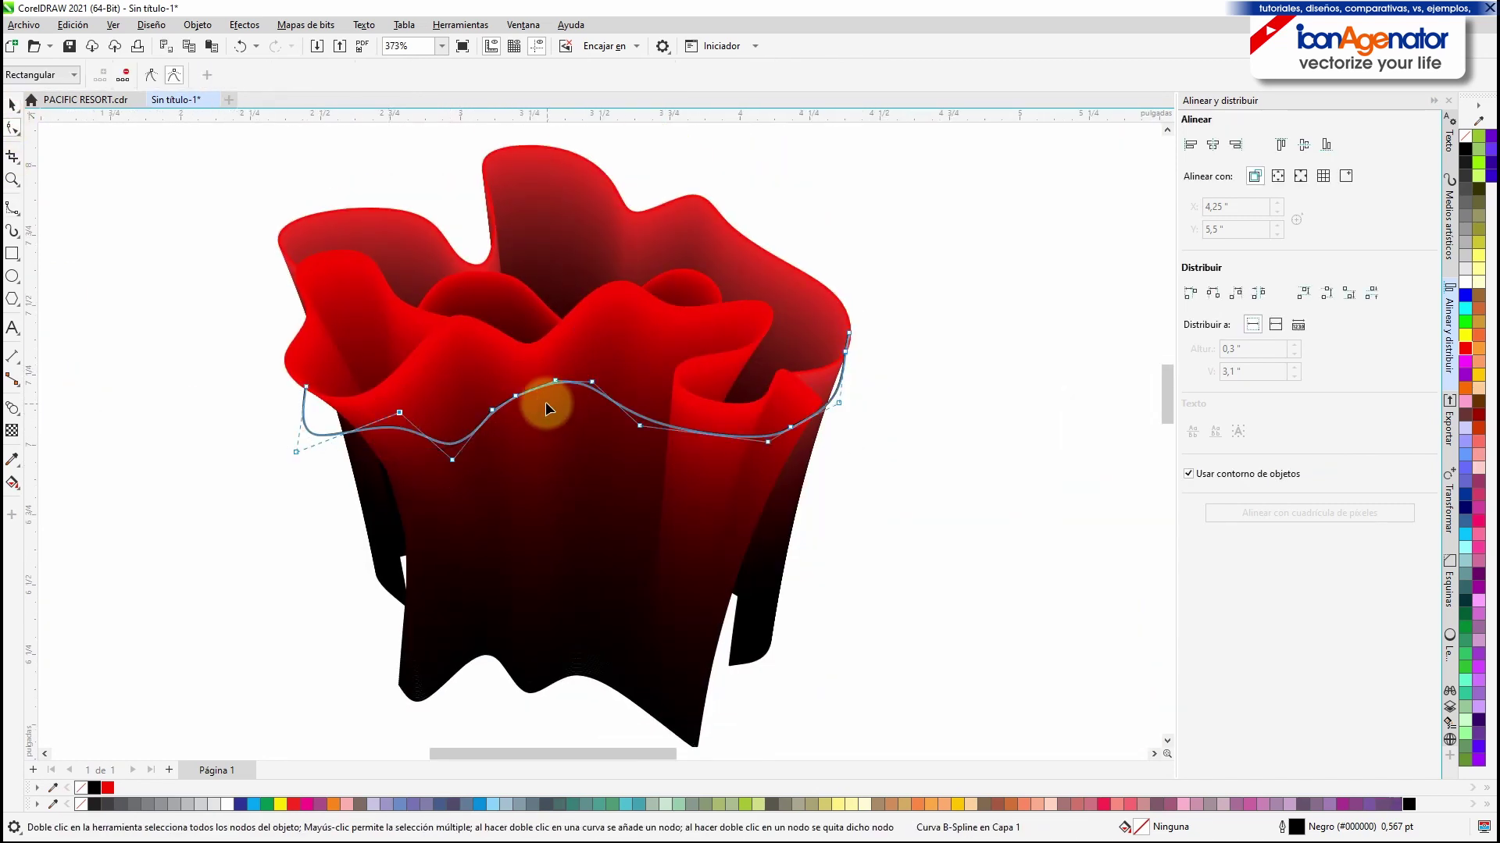
# Step: Outline the wavy curve in red and place a black copy narrowed to about 1.62 in wide at the flower's base
pyautogui.click(14, 107)
pyautogui.rightClick(1466, 348)
pyautogui.moveTo(577, 389); pyautogui.dragTo(773, 707)
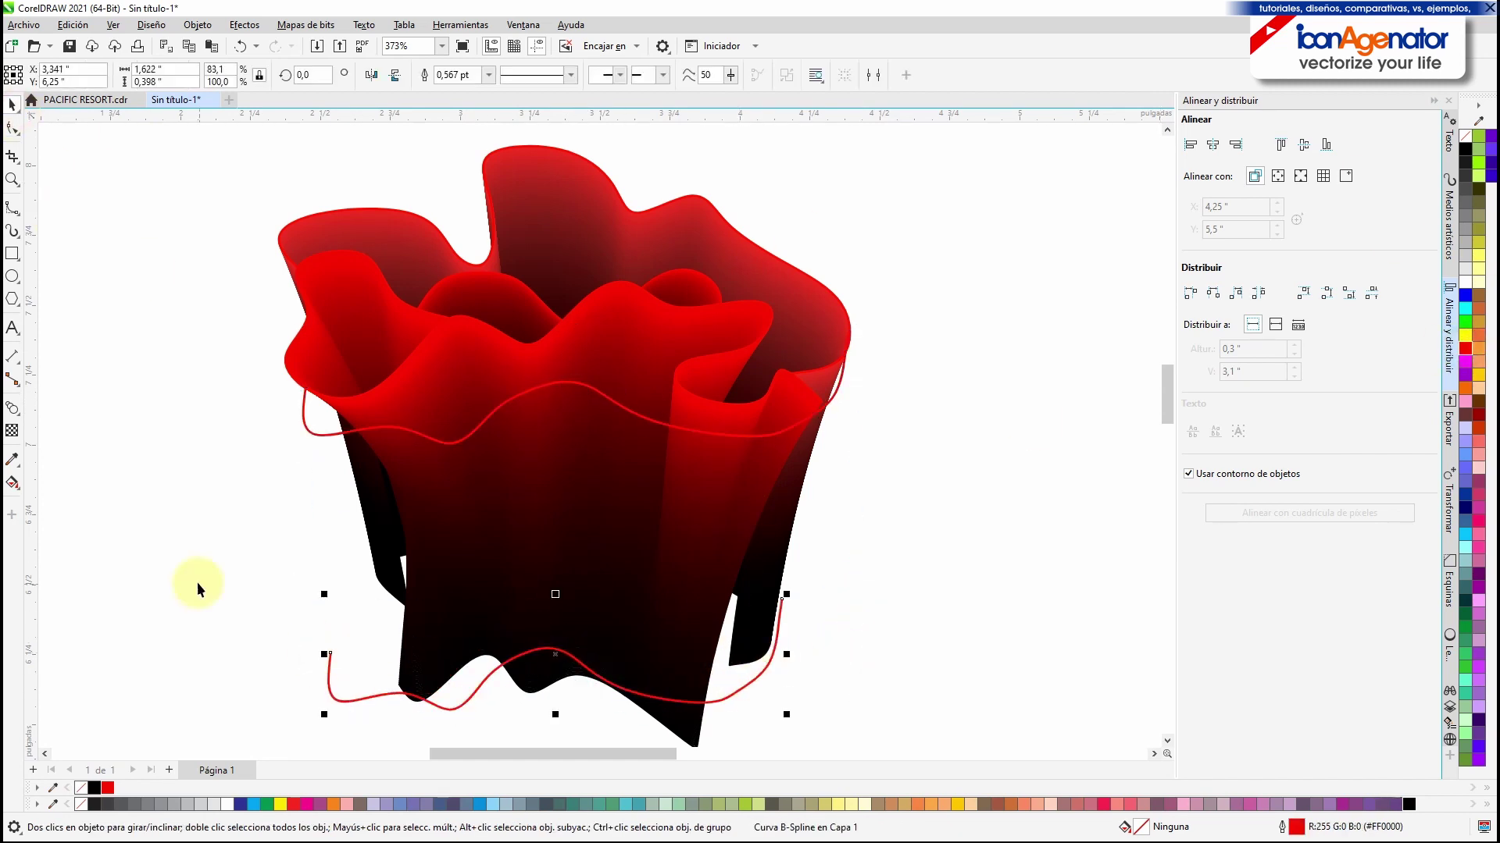
pyautogui.click(11, 405)
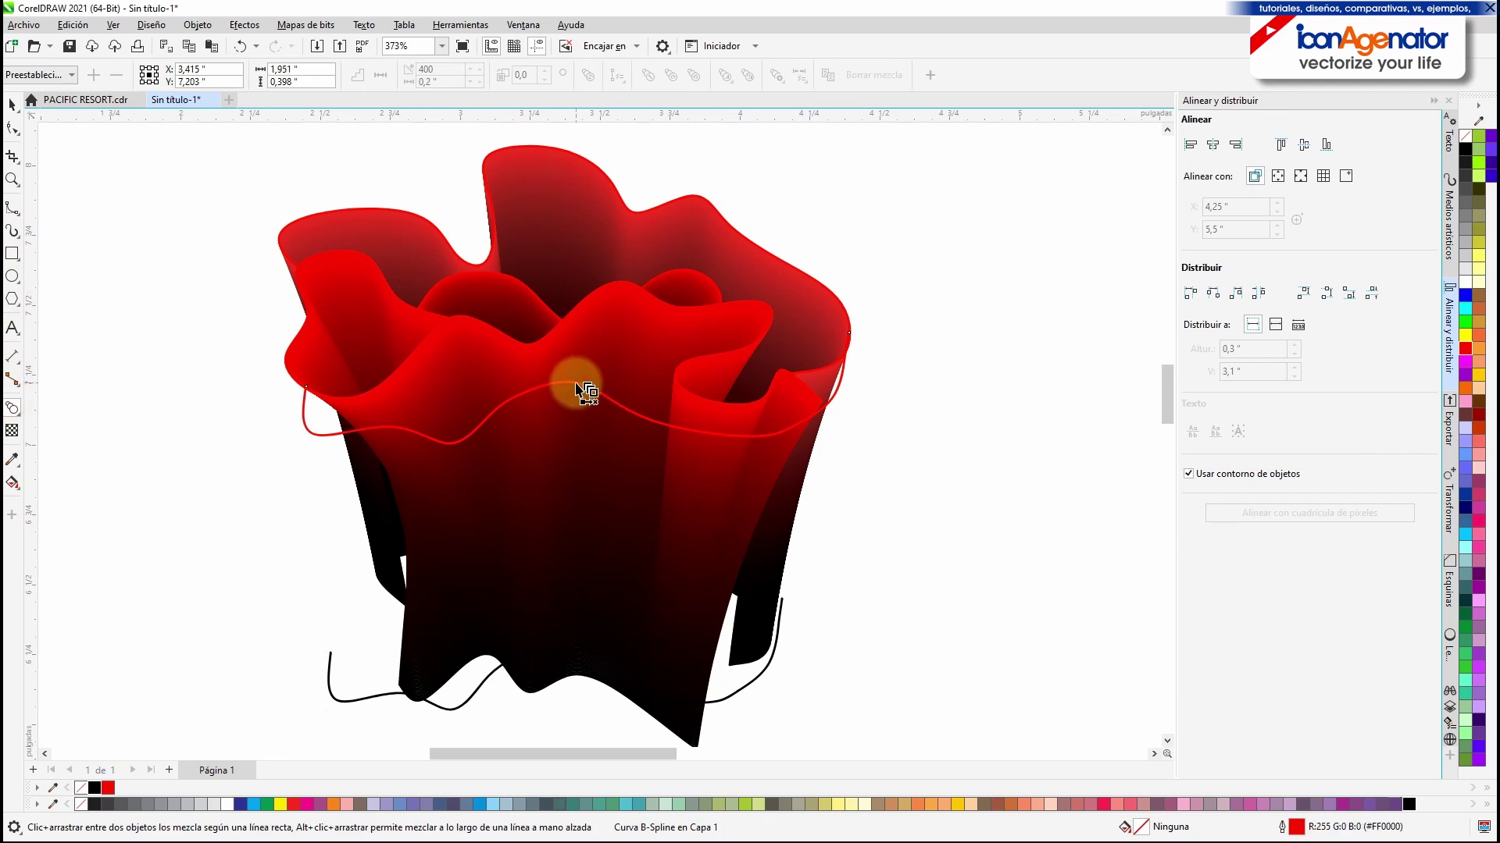
pyautogui.moveTo(575, 386); pyautogui.dragTo(578, 669)
pyautogui.write('400')
pyautogui.press('Return')
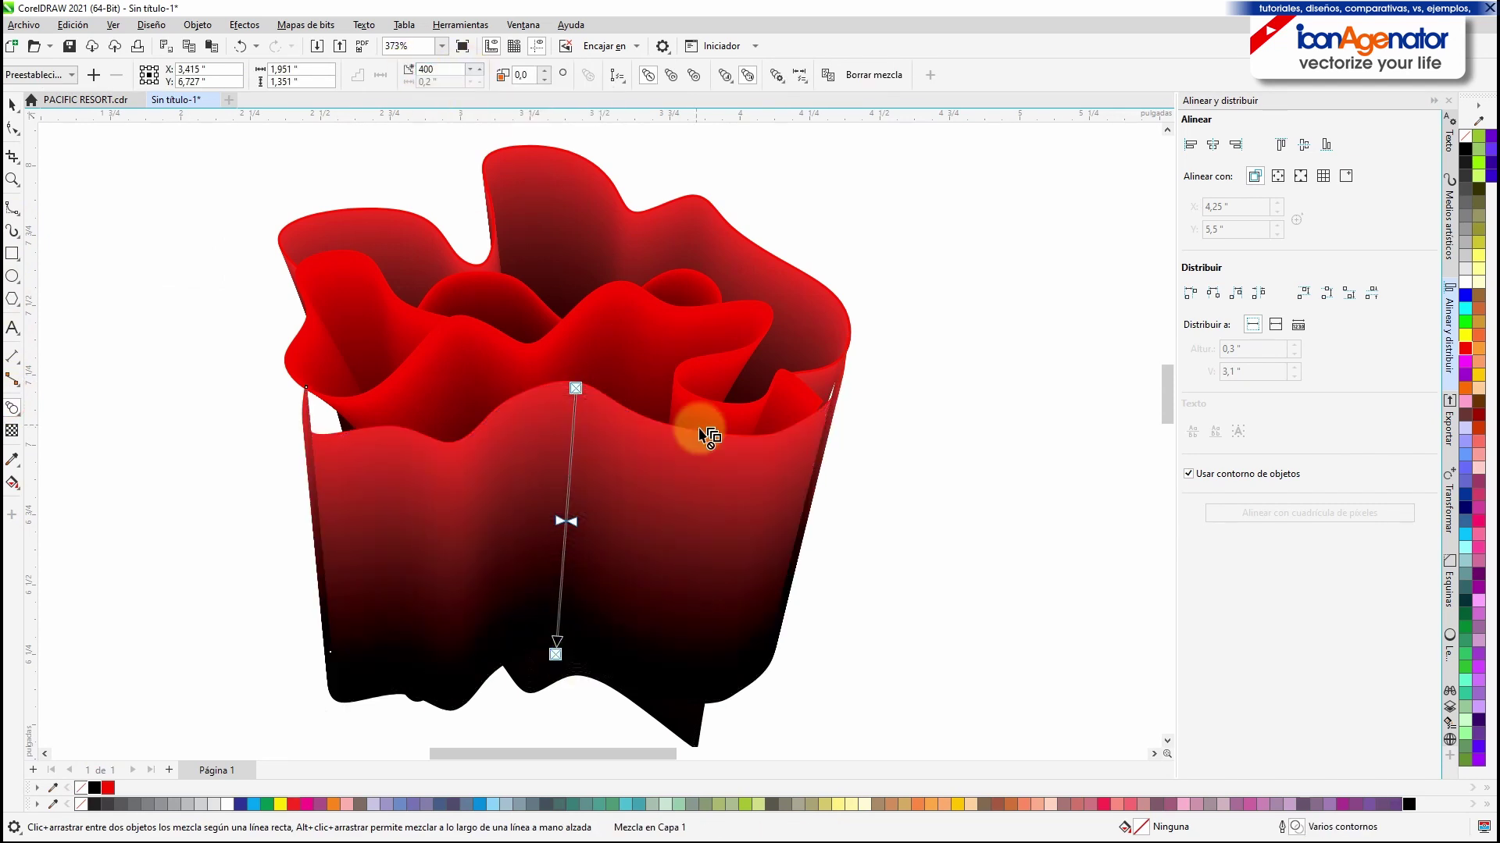
pyautogui.click(11, 105)
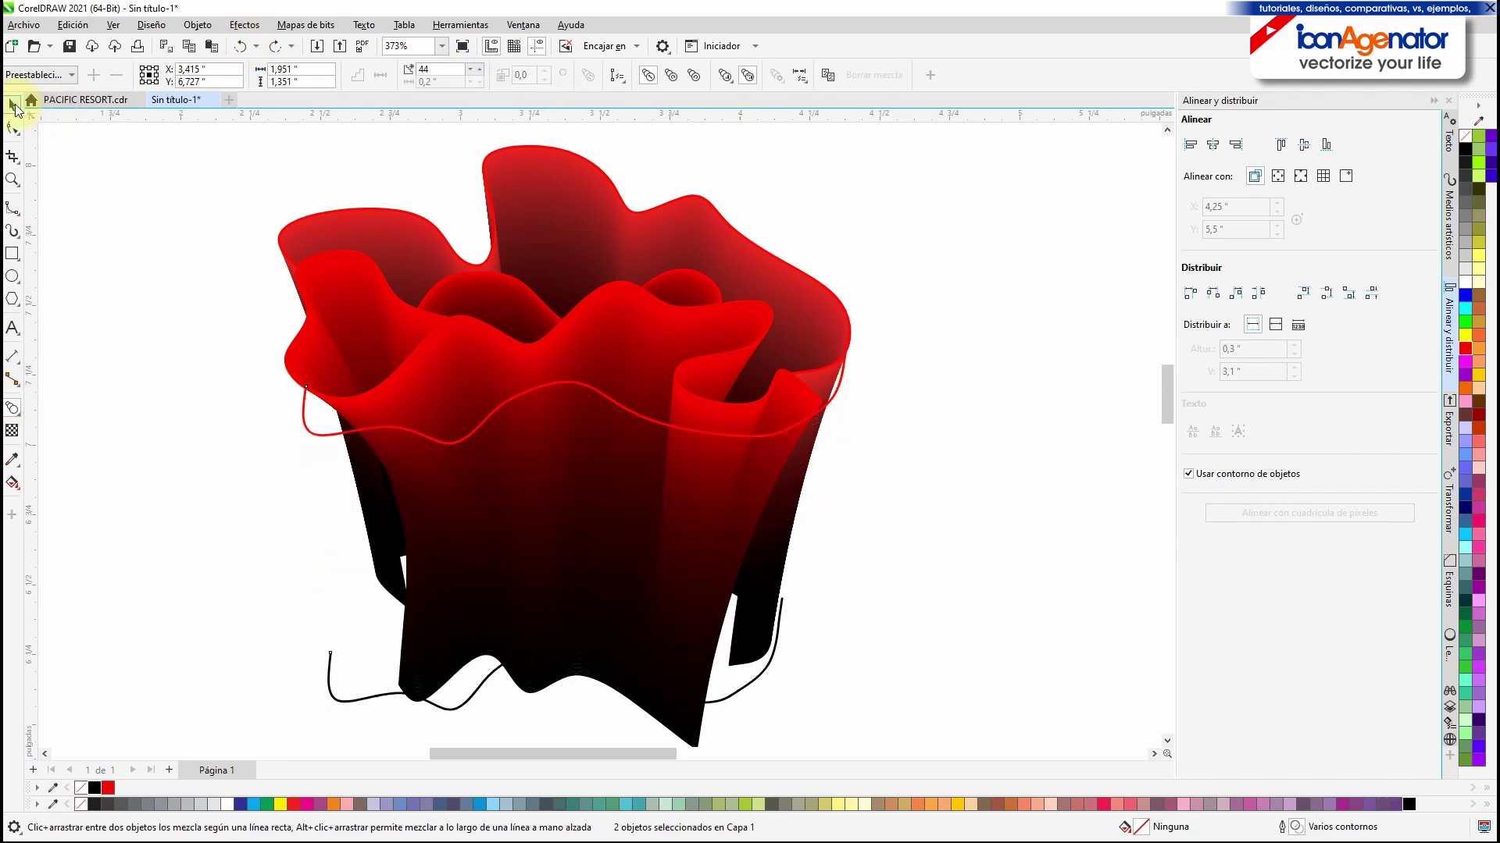
pyautogui.click(302, 433)
# Step: Blend the red wavy curve into the black copy at the base using 400 steps
pyautogui.click(12, 407)
pyautogui.moveTo(576, 388); pyautogui.dragTo(555, 655)
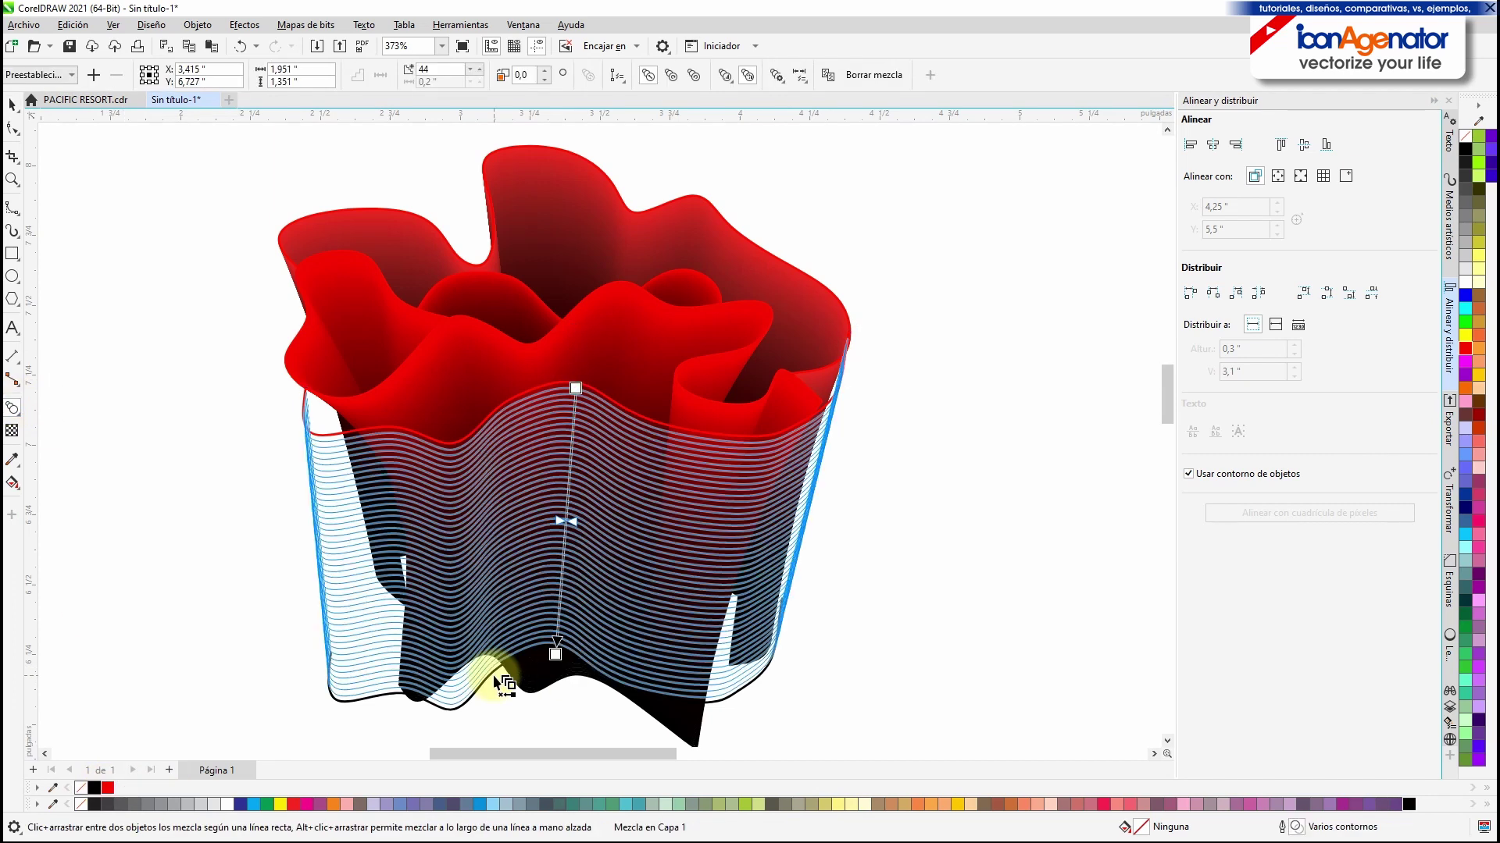
pyautogui.write('400')
pyautogui.press('Return')
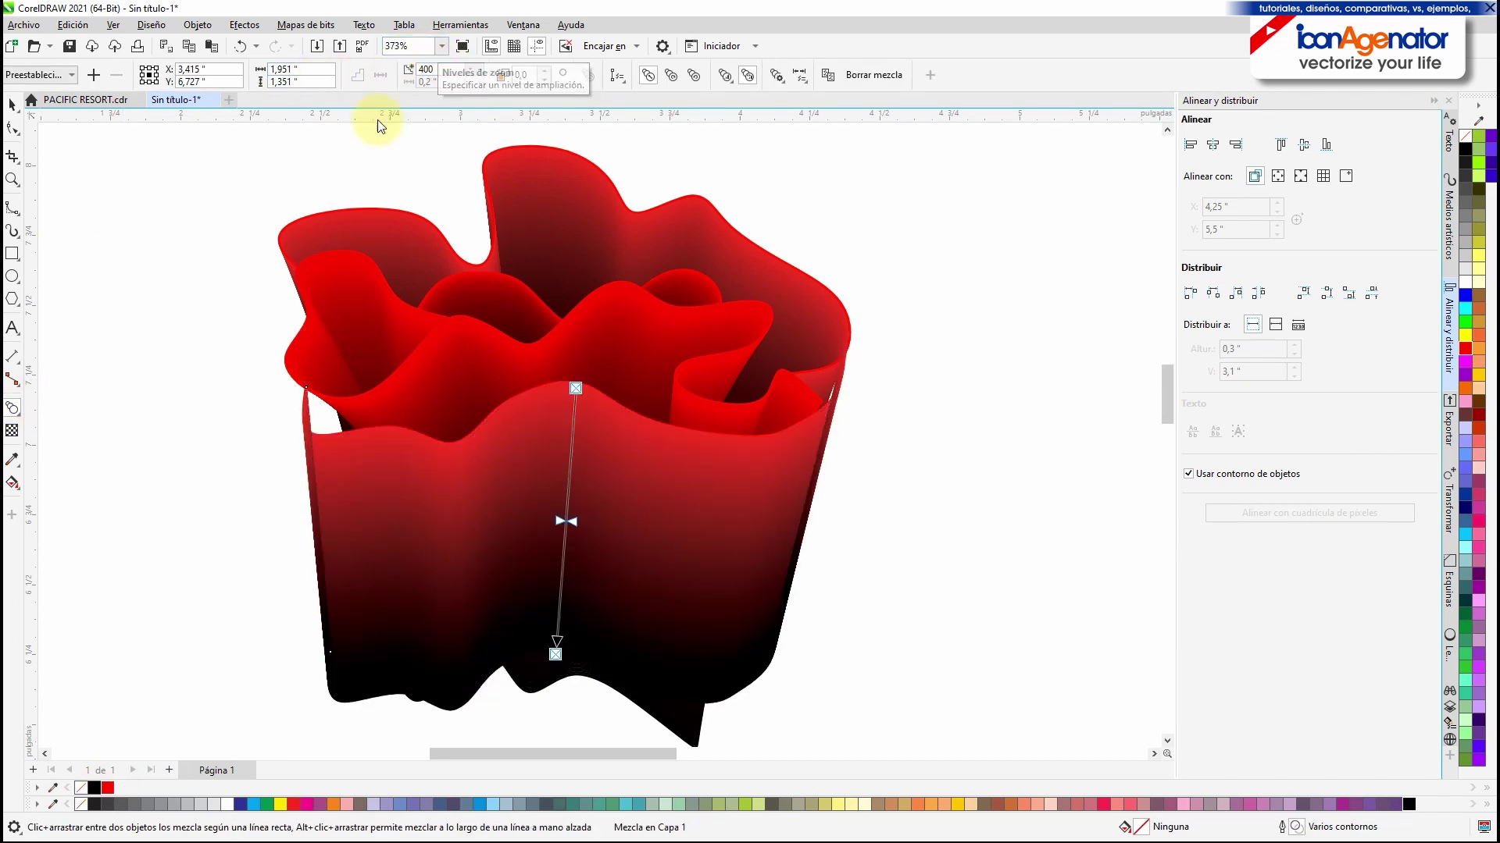
# Step: Shift the front blend's black curve slightly down and to the right, keeping the blend's acceleration centered
pyautogui.moveTo(571, 522)
pyautogui.mouseDown()
pyautogui.moveTo(572, 475)
pyautogui.moveTo(571, 585)
pyautogui.mouseUp()
pyautogui.moveTo(555, 654); pyautogui.dragTo(568, 677)
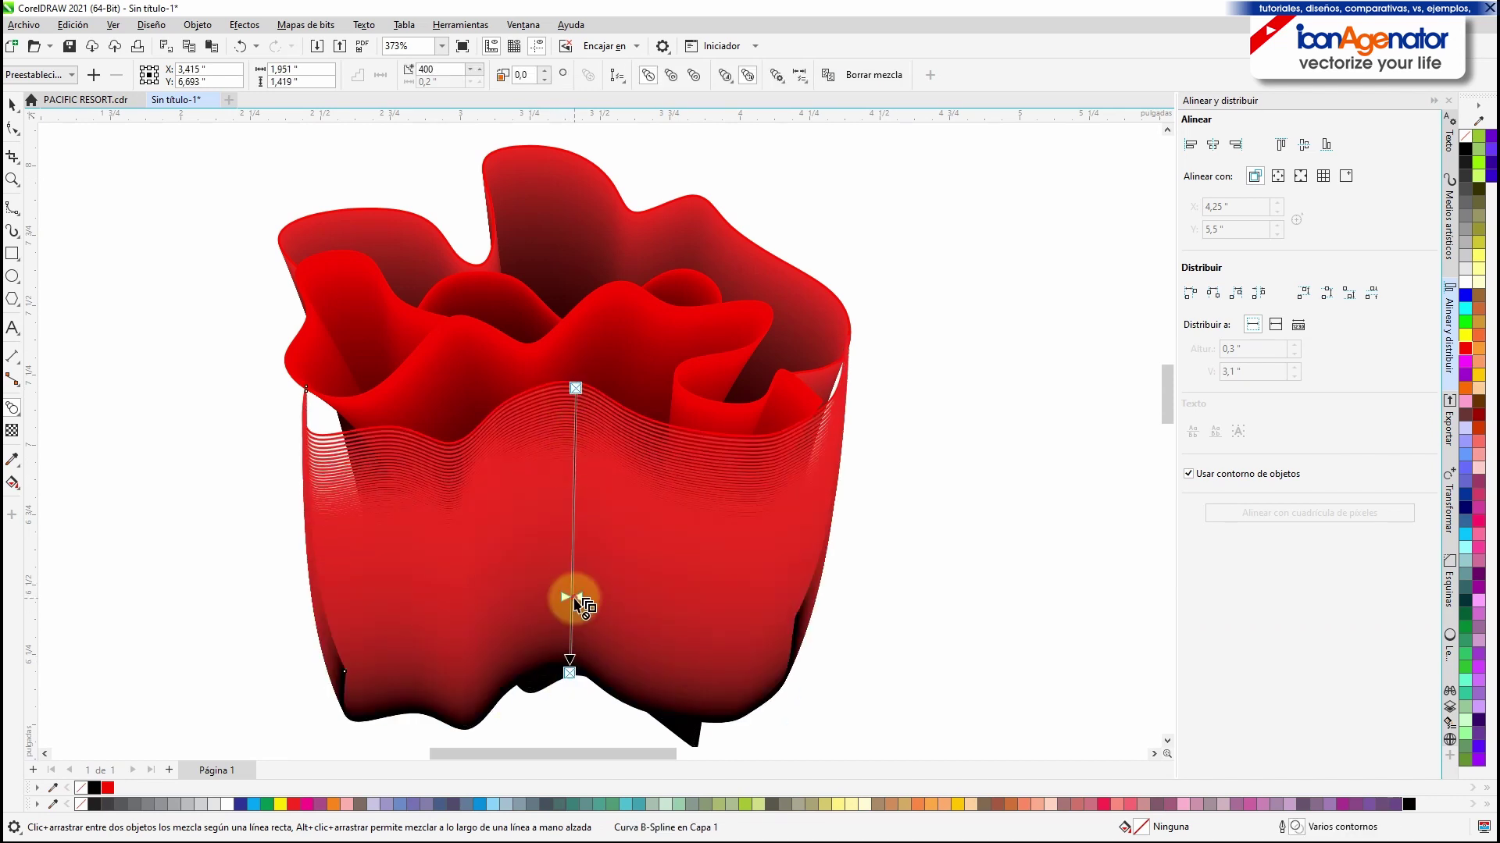
pyautogui.moveTo(569, 591); pyautogui.dragTo(564, 524)
pyautogui.press('F10')
pyautogui.click(303, 396)
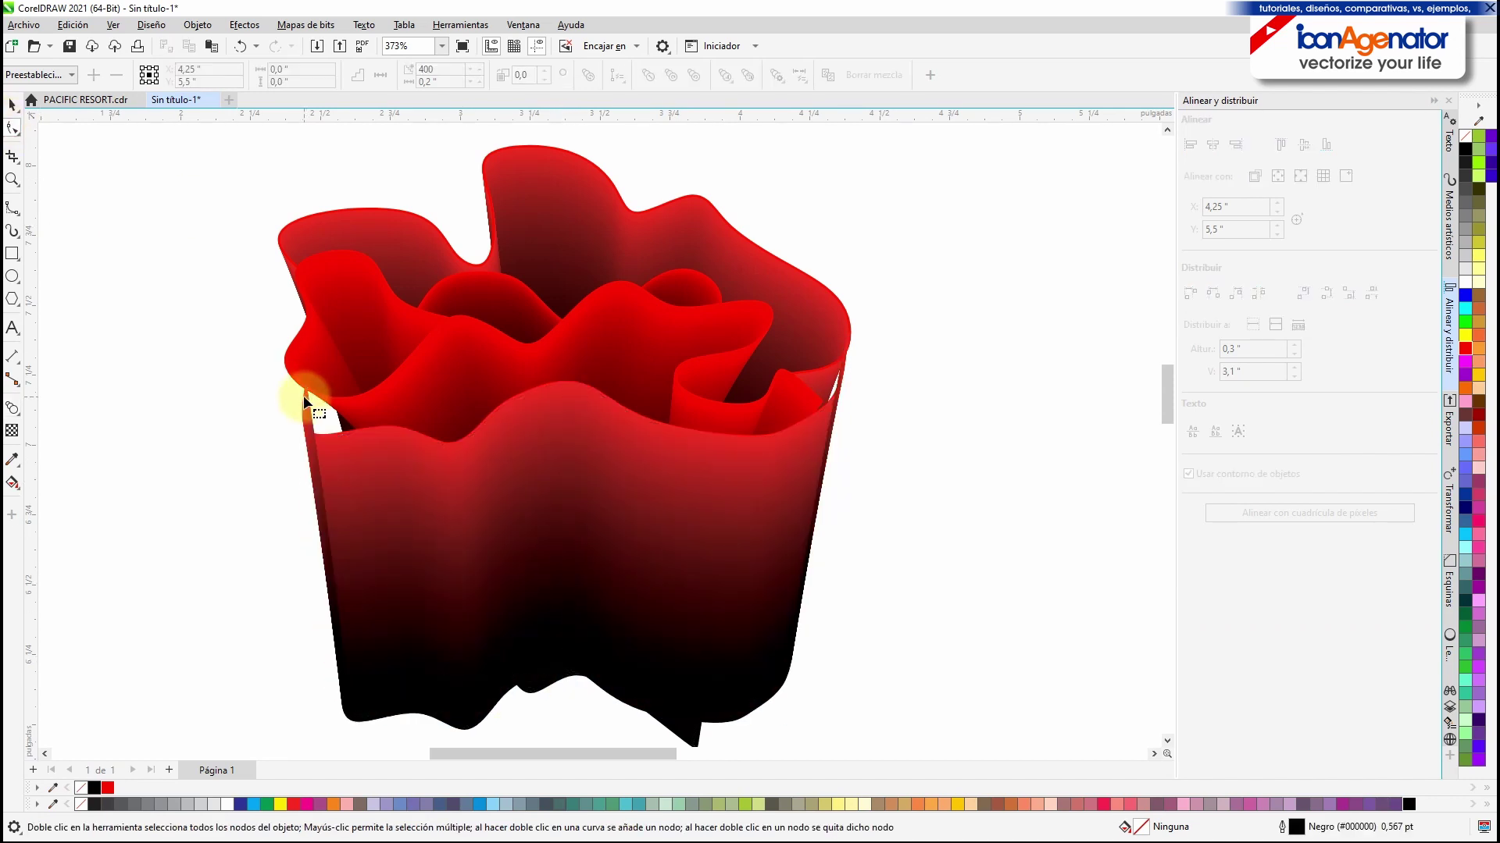
# Step: Outline the front blend in pure red and recolor its bottom curve black for stronger shading
pyautogui.click(13, 106)
pyautogui.click(654, 478)
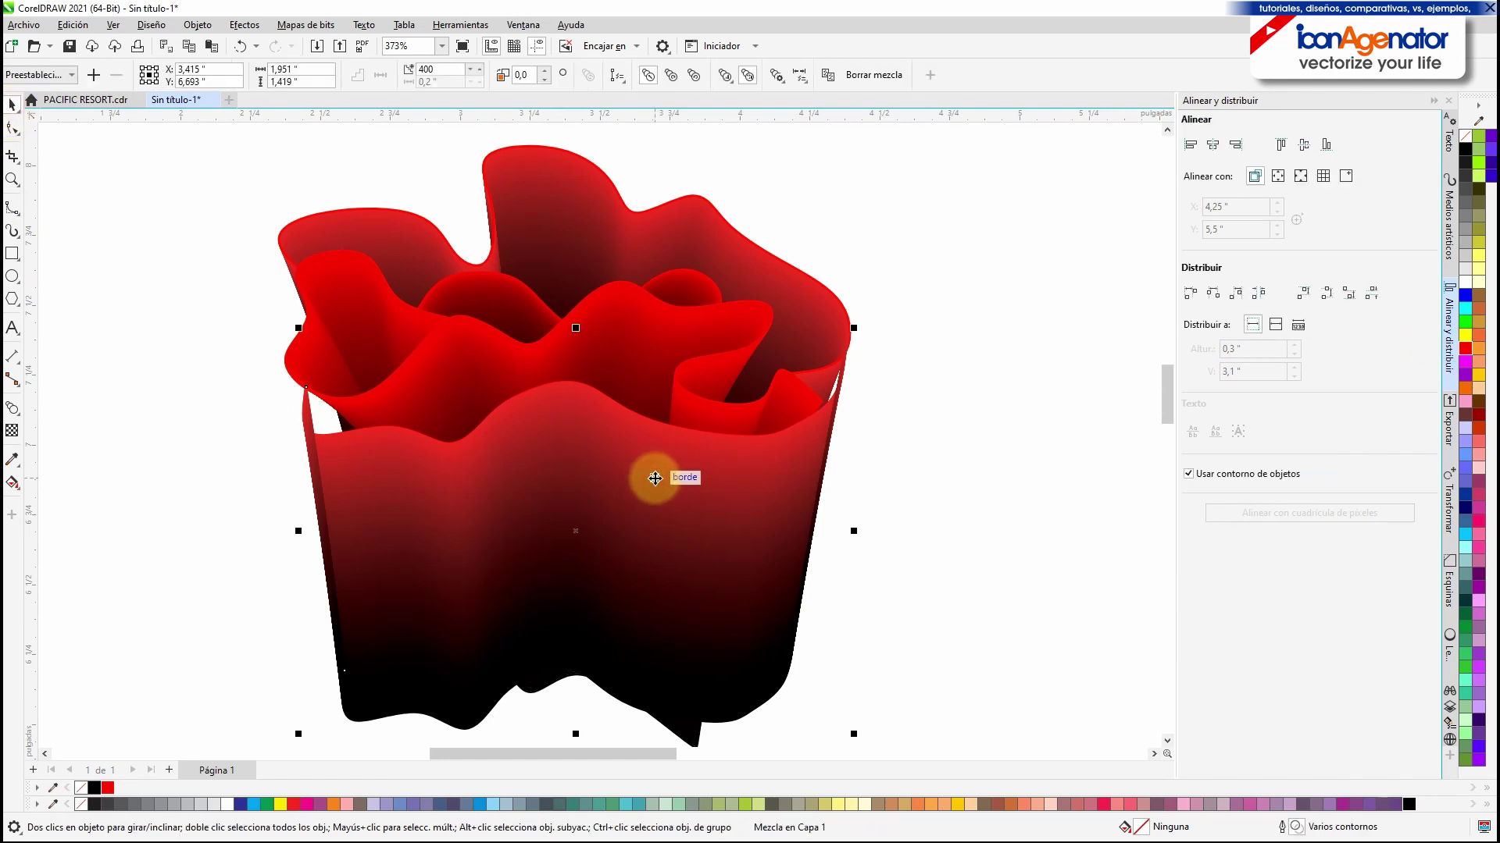
pyautogui.rightClick(1465, 350)
pyautogui.click(903, 706)
pyautogui.click(695, 727)
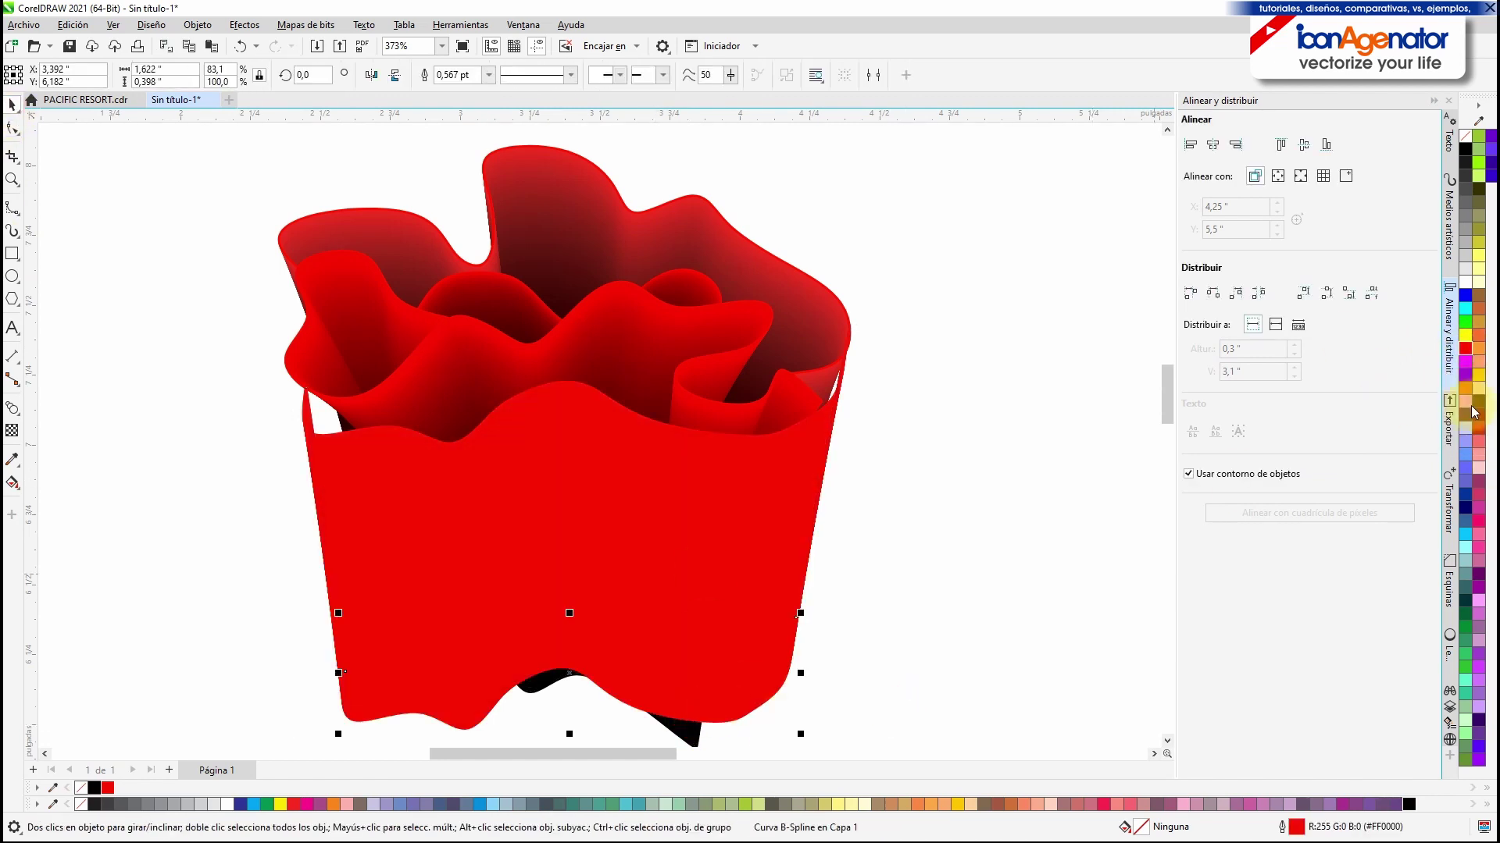
pyautogui.rightClick(1464, 151)
pyautogui.click(867, 601)
pyautogui.click(785, 489)
# Step: Reposition the nodes at the left end of the front petal's top curve to cover the gap beside the inner petal
pyautogui.click(12, 130)
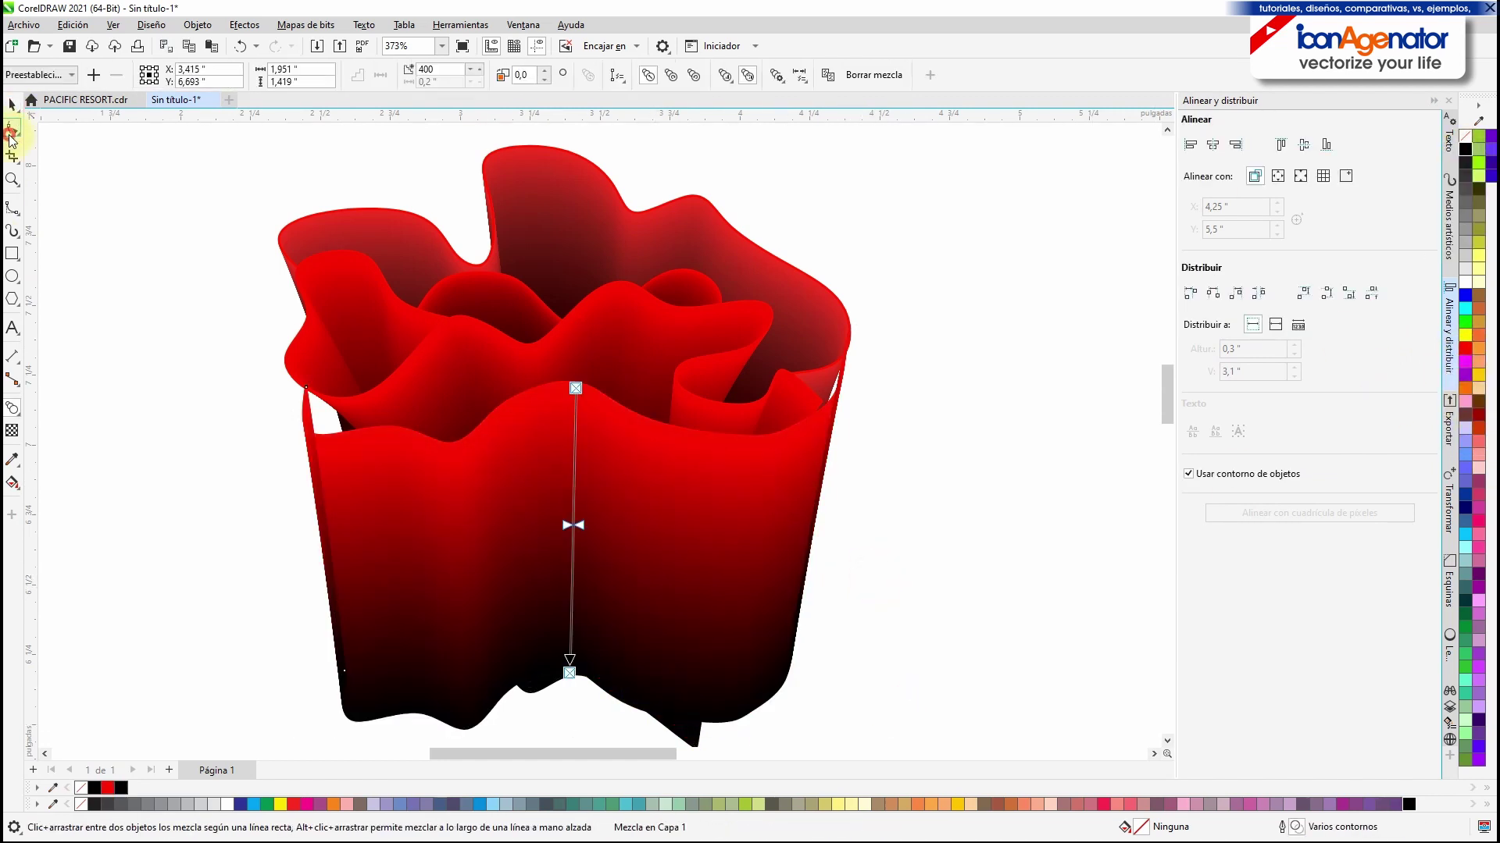
pyautogui.click(320, 399)
pyautogui.scroll(2, 323, 399)
pyautogui.moveTo(289, 527); pyautogui.dragTo(450, 656)
pyautogui.moveTo(377, 537); pyautogui.dragTo(351, 495)
pyautogui.moveTo(238, 592); pyautogui.dragTo(174, 410)
pyautogui.scroll(-2, 545, 598)
pyautogui.moveTo(592, 662); pyautogui.dragTo(420, 403)
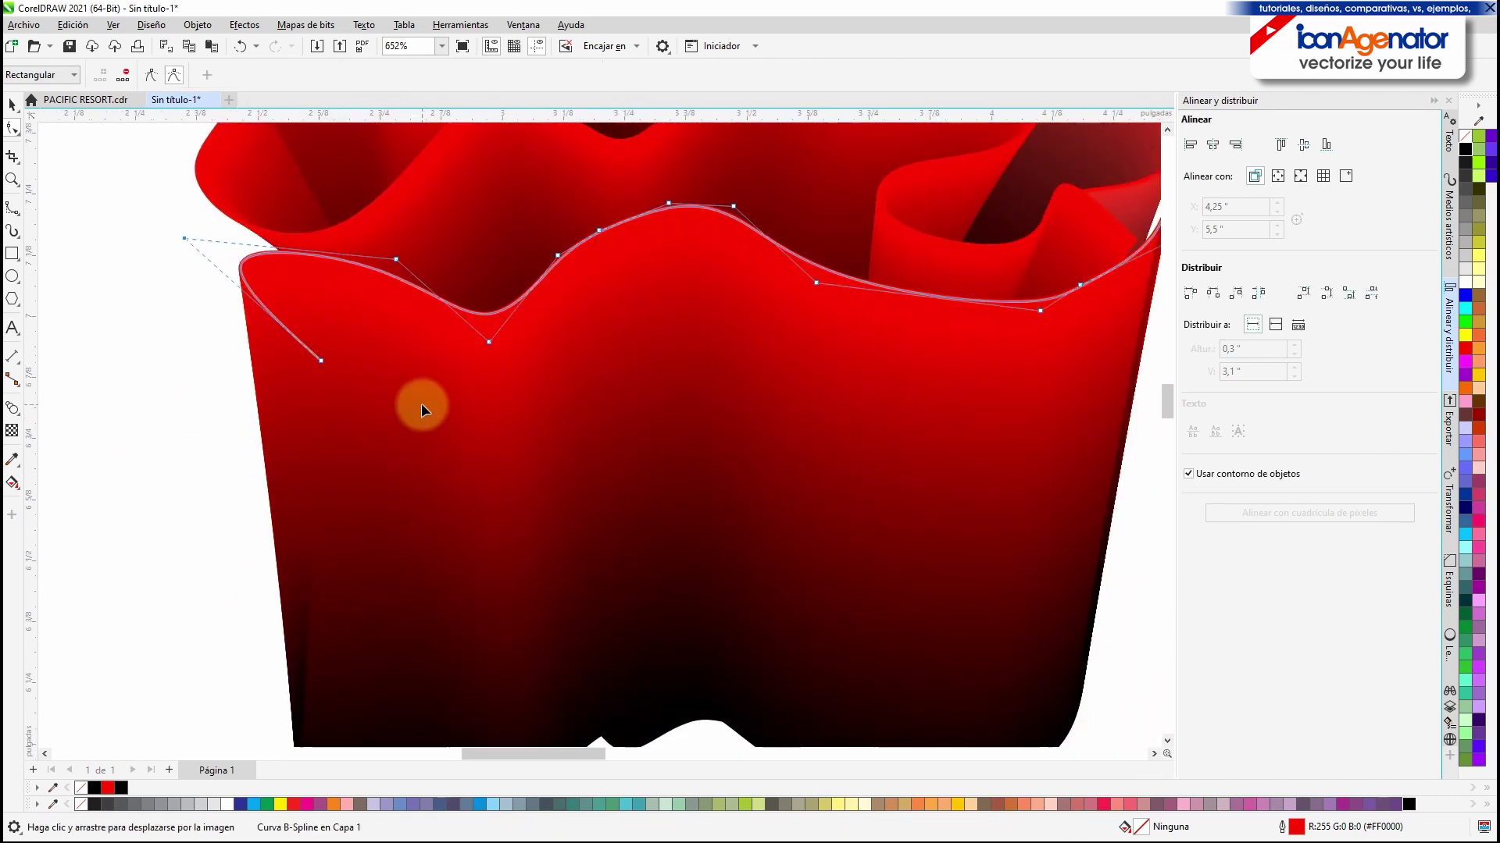
# Step: Attach the left end of the front petal's top curve to the inner petal's edge, with a small dip beside it
pyautogui.doubleClick(322, 363)
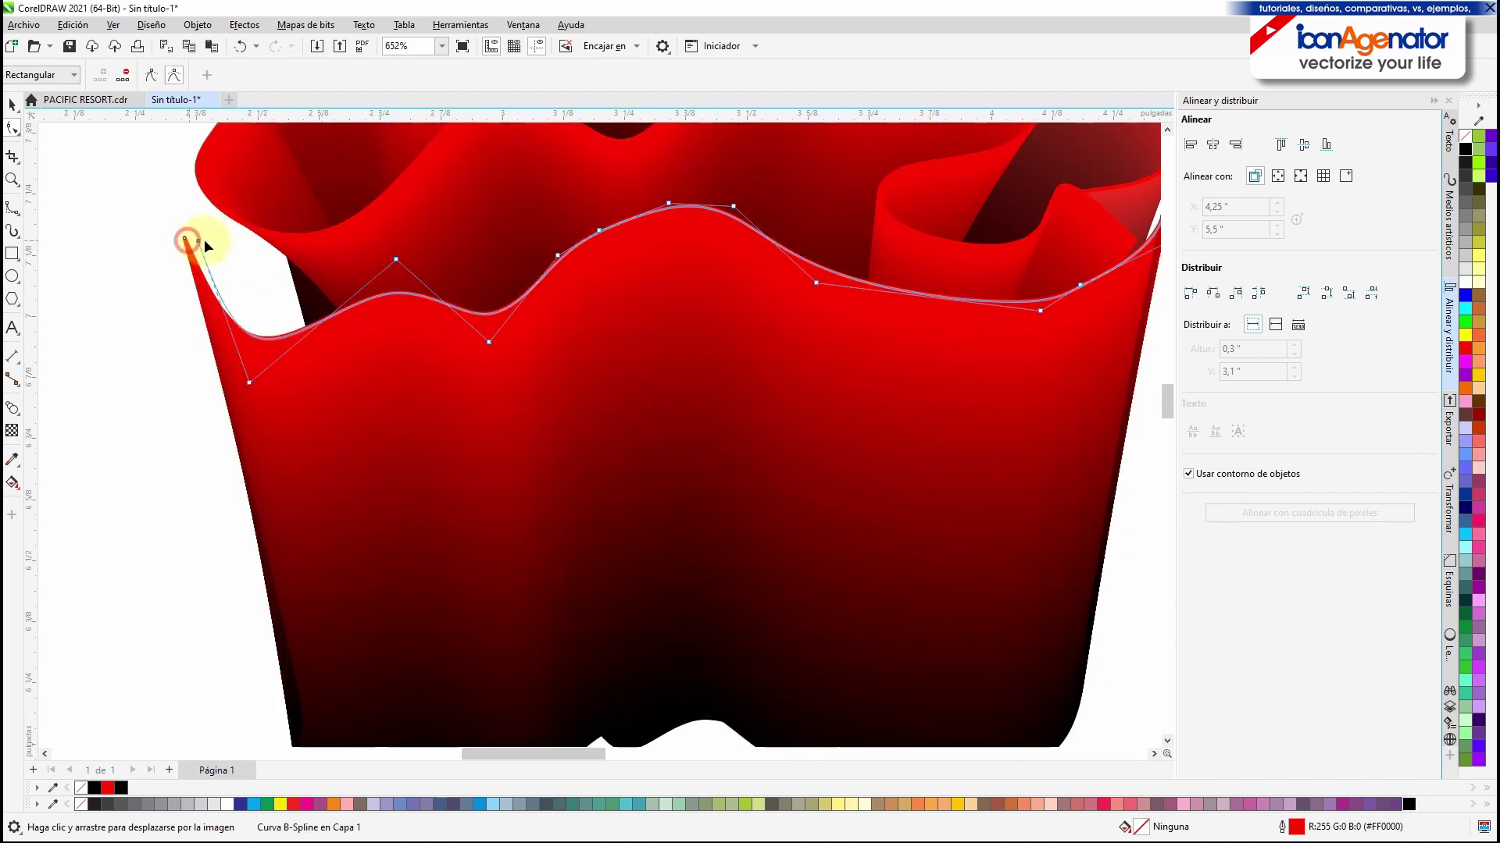
pyautogui.moveTo(185, 239); pyautogui.dragTo(282, 251)
pyautogui.moveTo(249, 384); pyautogui.dragTo(319, 359)
pyautogui.scroll(-2, 418, 484)
pyautogui.moveTo(419, 484); pyautogui.dragTo(329, 383)
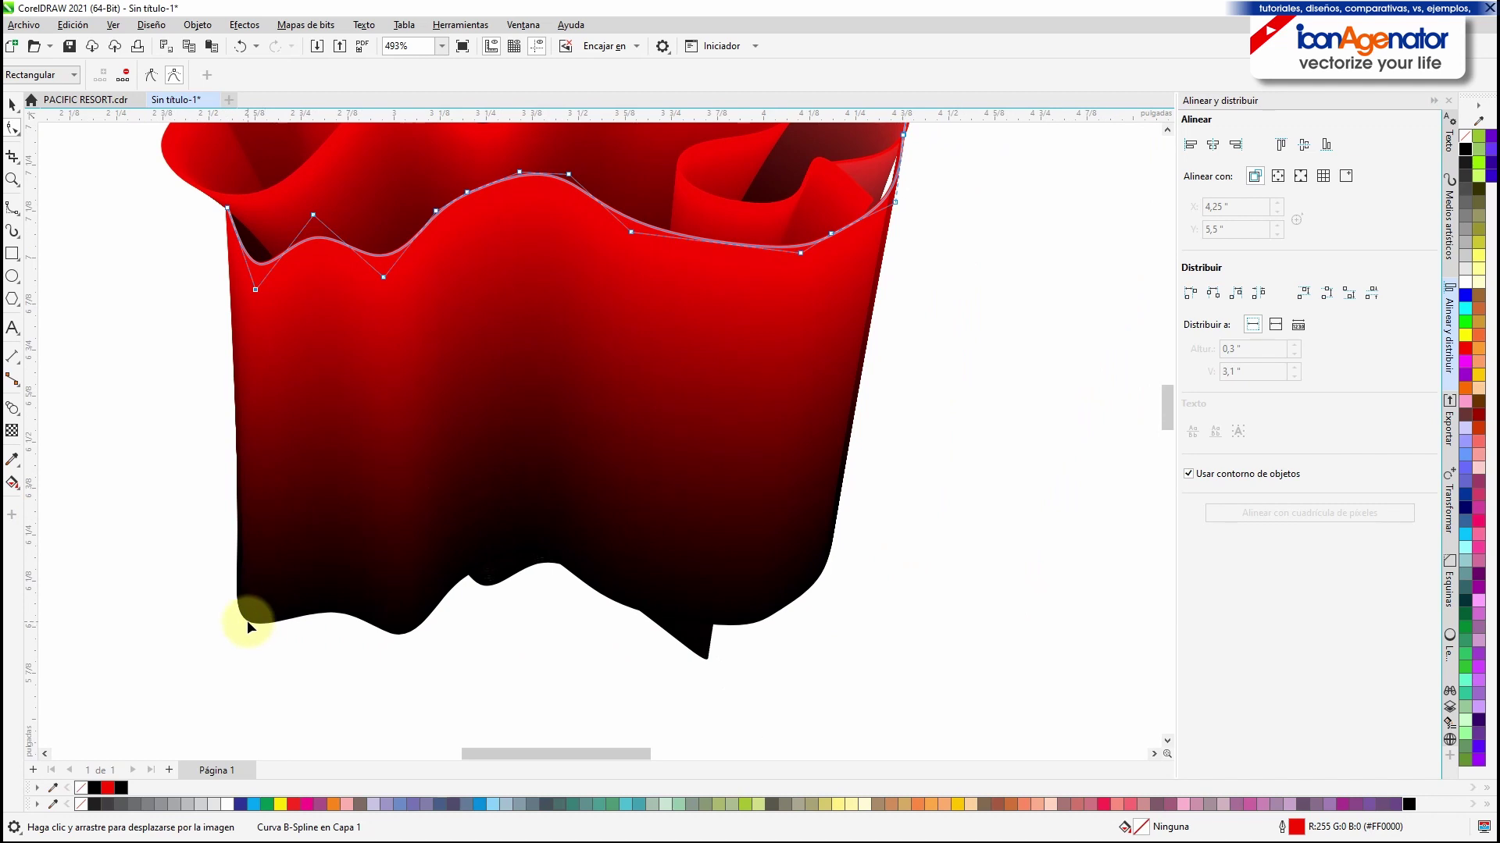
# Step: Narrow the front petal's bottom curve so that the petal tapers toward the base
pyautogui.click(246, 620)
pyautogui.press('space')
pyautogui.moveTo(387, 559); pyautogui.dragTo(552, 559)
pyautogui.click(864, 418)
pyautogui.scroll(-2, 864, 419)
pyautogui.moveTo(867, 414); pyautogui.dragTo(799, 651)
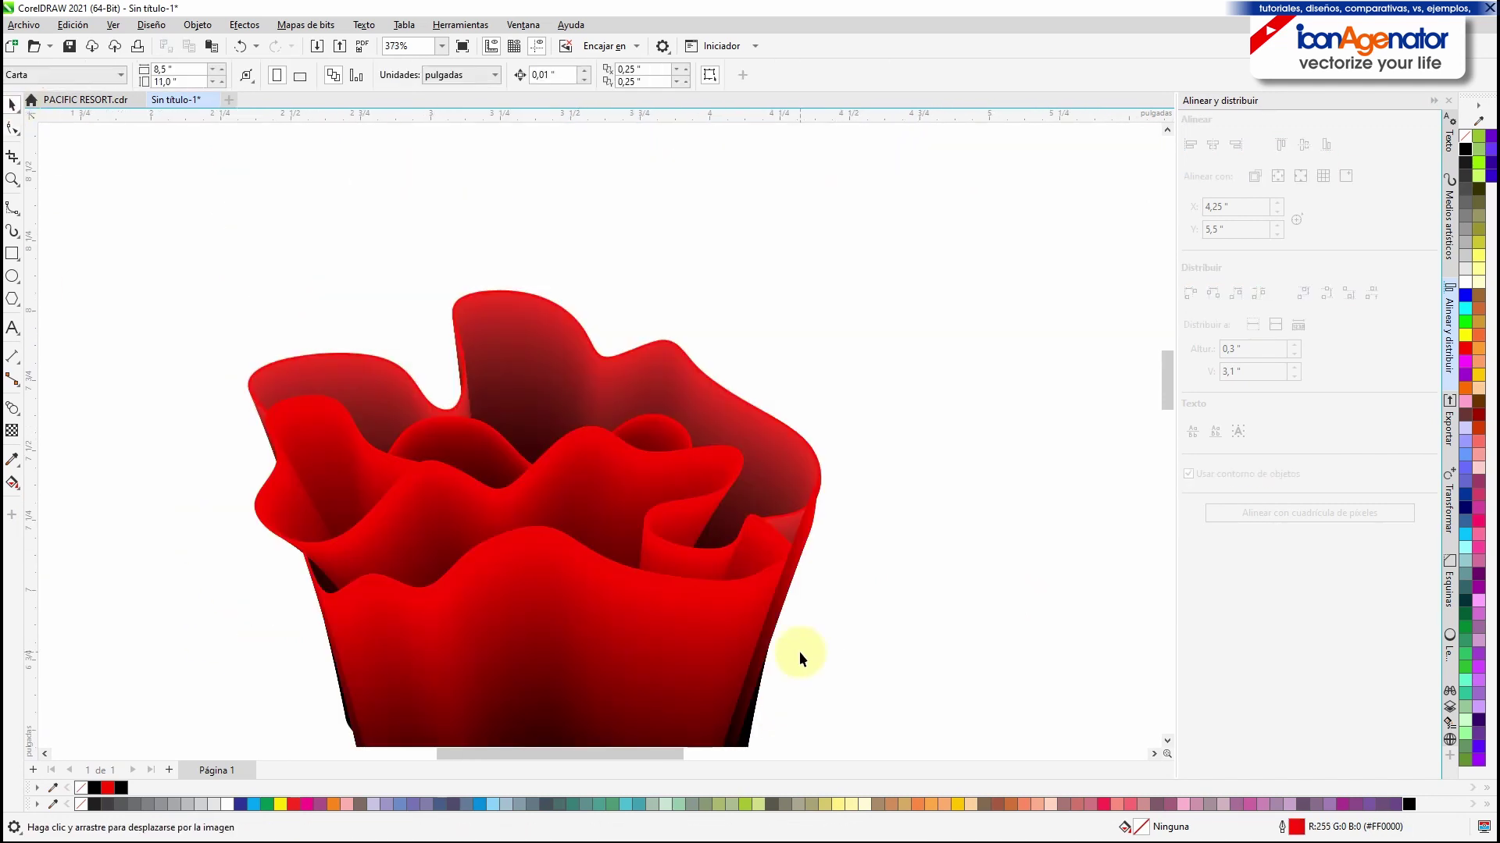
# Step: Examine the petal curves and their nodes along the flower's right edge
pyautogui.scroll(-2, 597, 577)
pyautogui.scroll(5, 596, 575)
pyautogui.moveTo(593, 564); pyautogui.dragTo(654, 516)
pyautogui.scroll(1, 663, 624)
pyautogui.scroll(-4, 663, 626)
pyautogui.scroll(1, 670, 467)
pyautogui.doubleClick(905, 434)
pyautogui.click(13, 127)
pyautogui.click(901, 434)
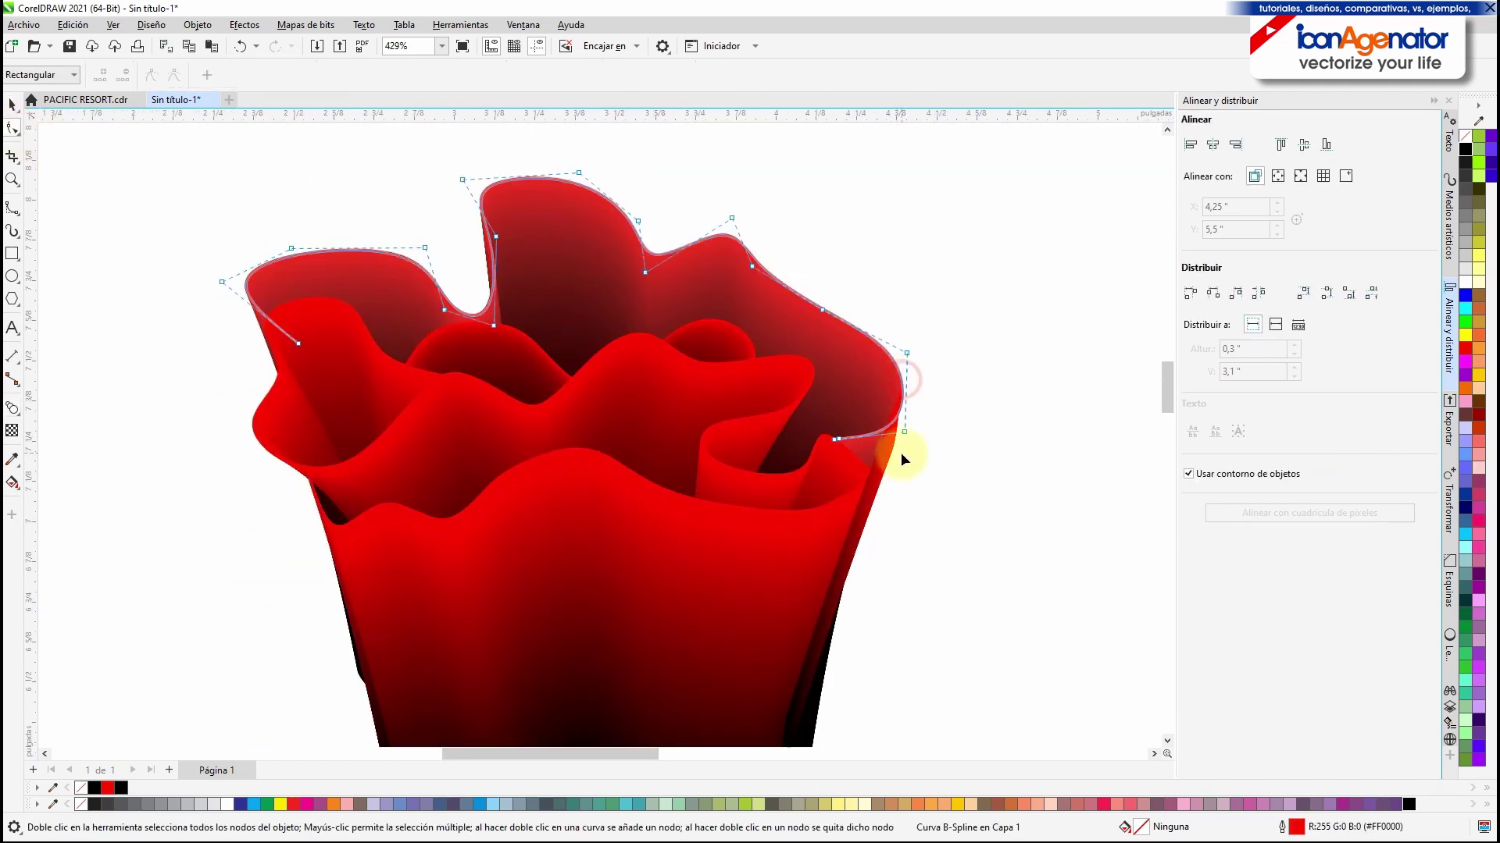
pyautogui.click(867, 477)
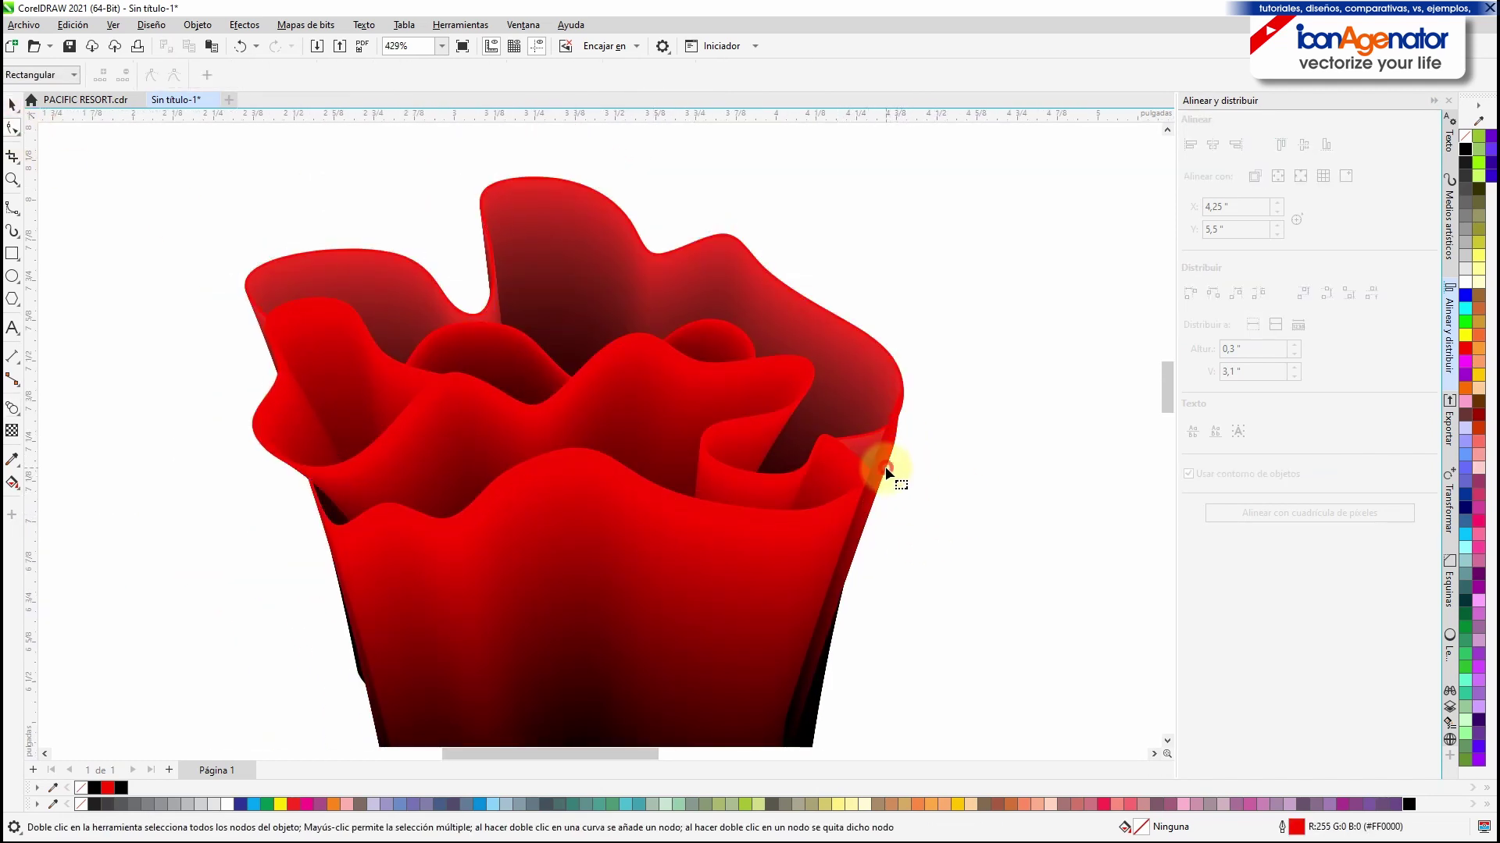
pyautogui.click(898, 438)
pyautogui.click(848, 525)
pyautogui.scroll(-1, 813, 508)
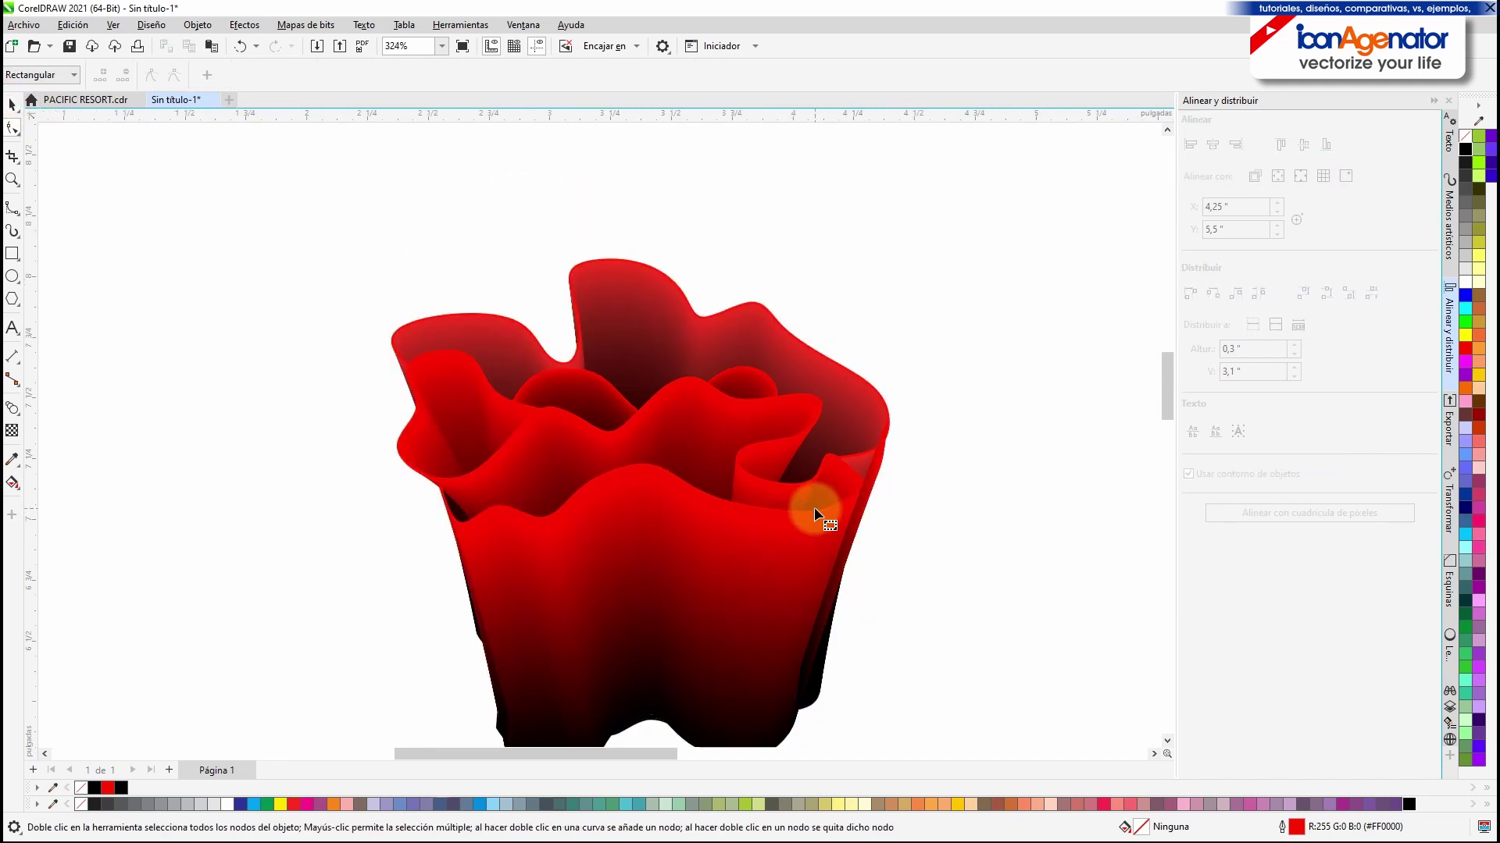
# Step: Draw a red wavy B-spline about 2.85 in long around the flower's front, from the left petal edge to the back petal's right edge
pyautogui.click(11, 209)
pyautogui.click(422, 557)
pyautogui.click(447, 559)
pyautogui.click(502, 551)
pyautogui.click(591, 537)
pyautogui.click(607, 549)
pyautogui.click(612, 567)
pyautogui.click(647, 539)
pyautogui.click(671, 558)
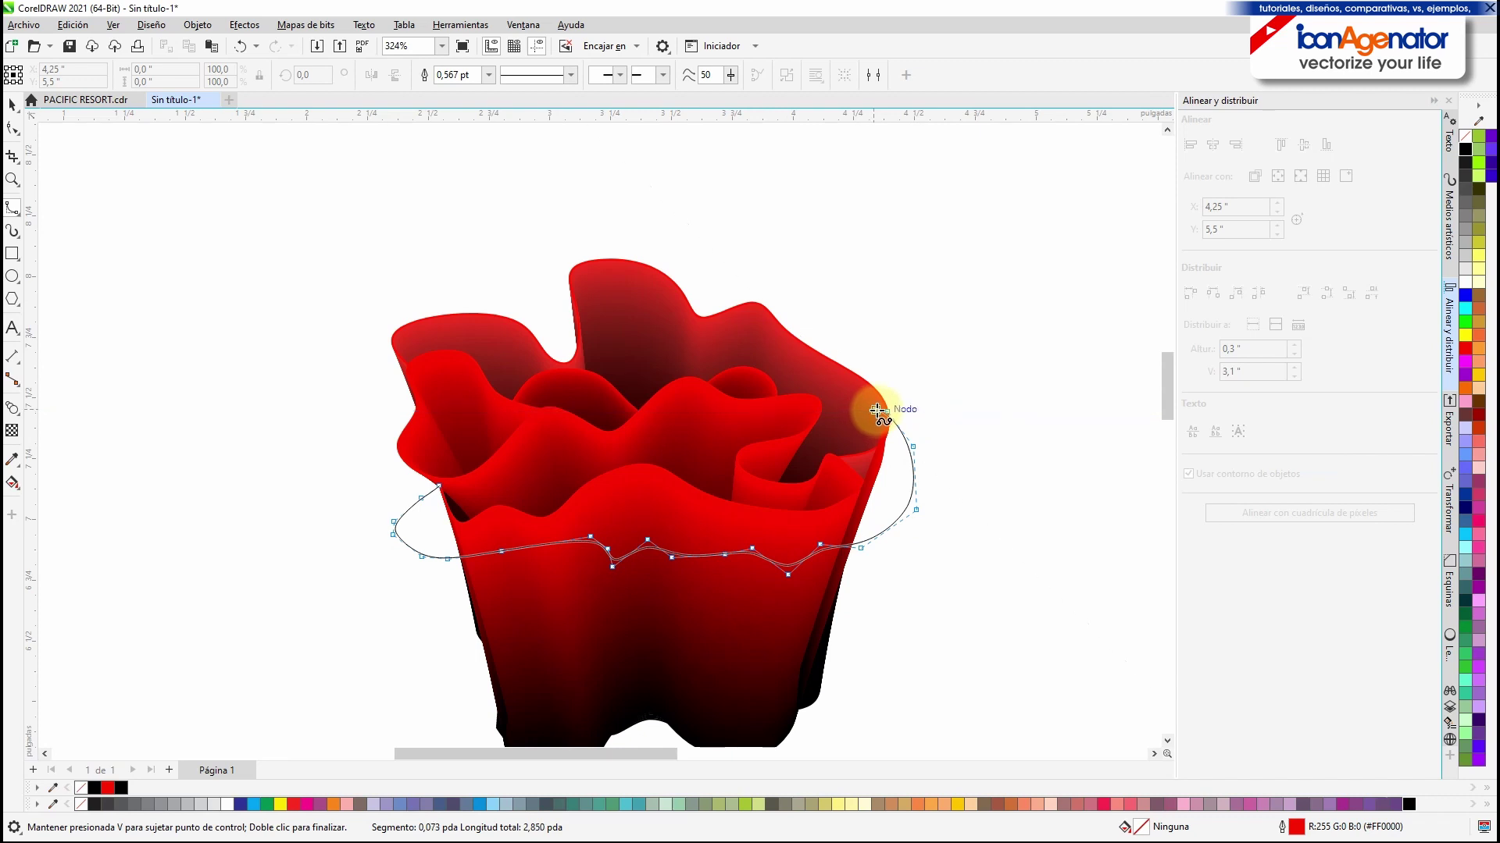
pyautogui.click(877, 410)
pyautogui.rightClick(107, 790)
# Step: Draw a second wavy B-spline about 1.7 in wide around the flower's base and outline it in black
pyautogui.moveTo(521, 692); pyautogui.dragTo(486, 515)
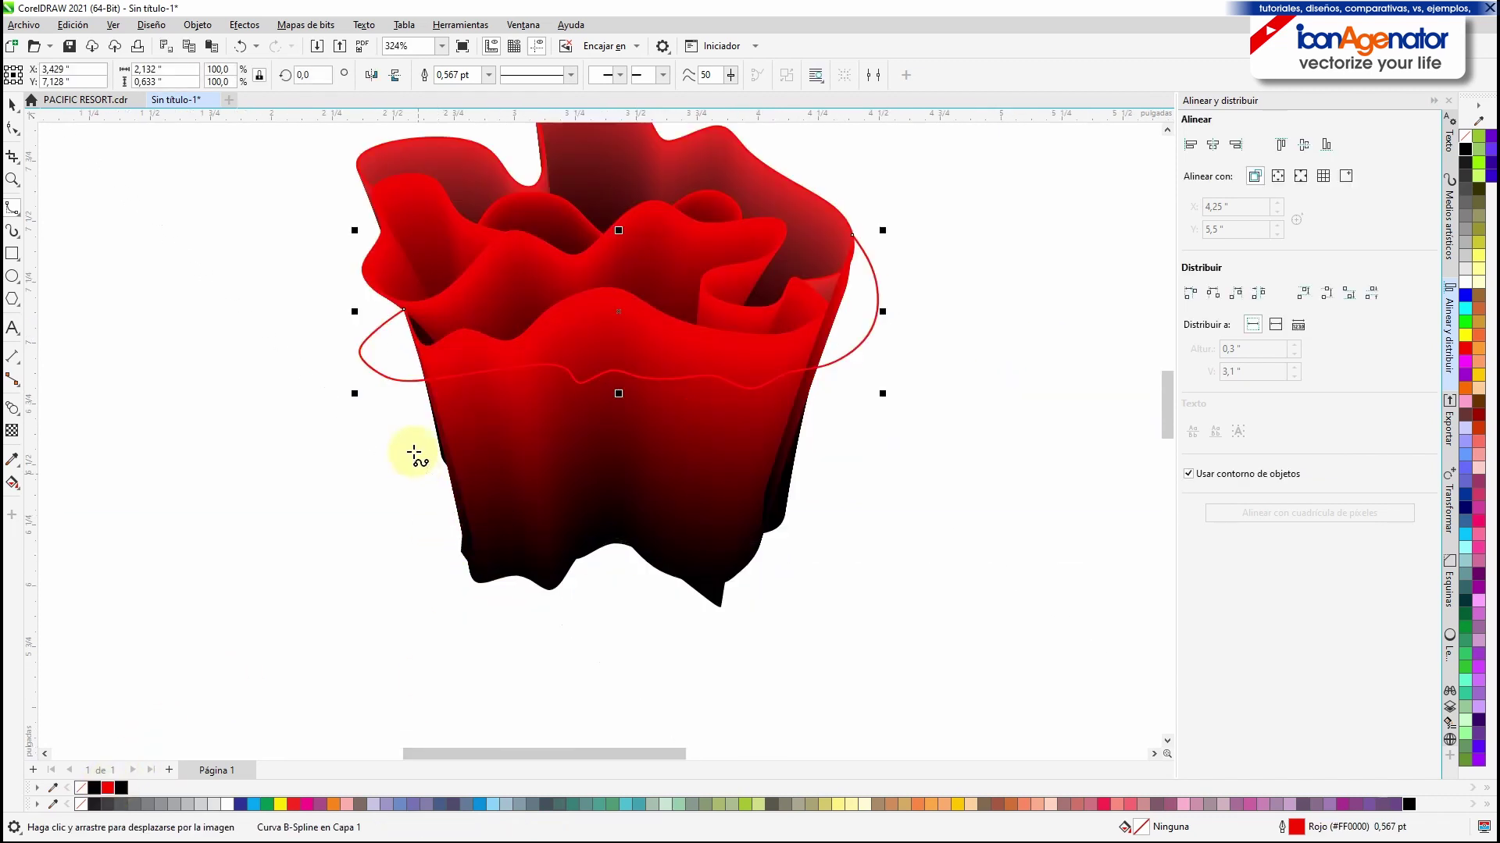
pyautogui.click(473, 475)
pyautogui.click(402, 507)
pyautogui.click(408, 547)
pyautogui.click(453, 574)
pyautogui.click(509, 547)
pyautogui.click(523, 553)
pyautogui.click(549, 565)
pyautogui.click(646, 519)
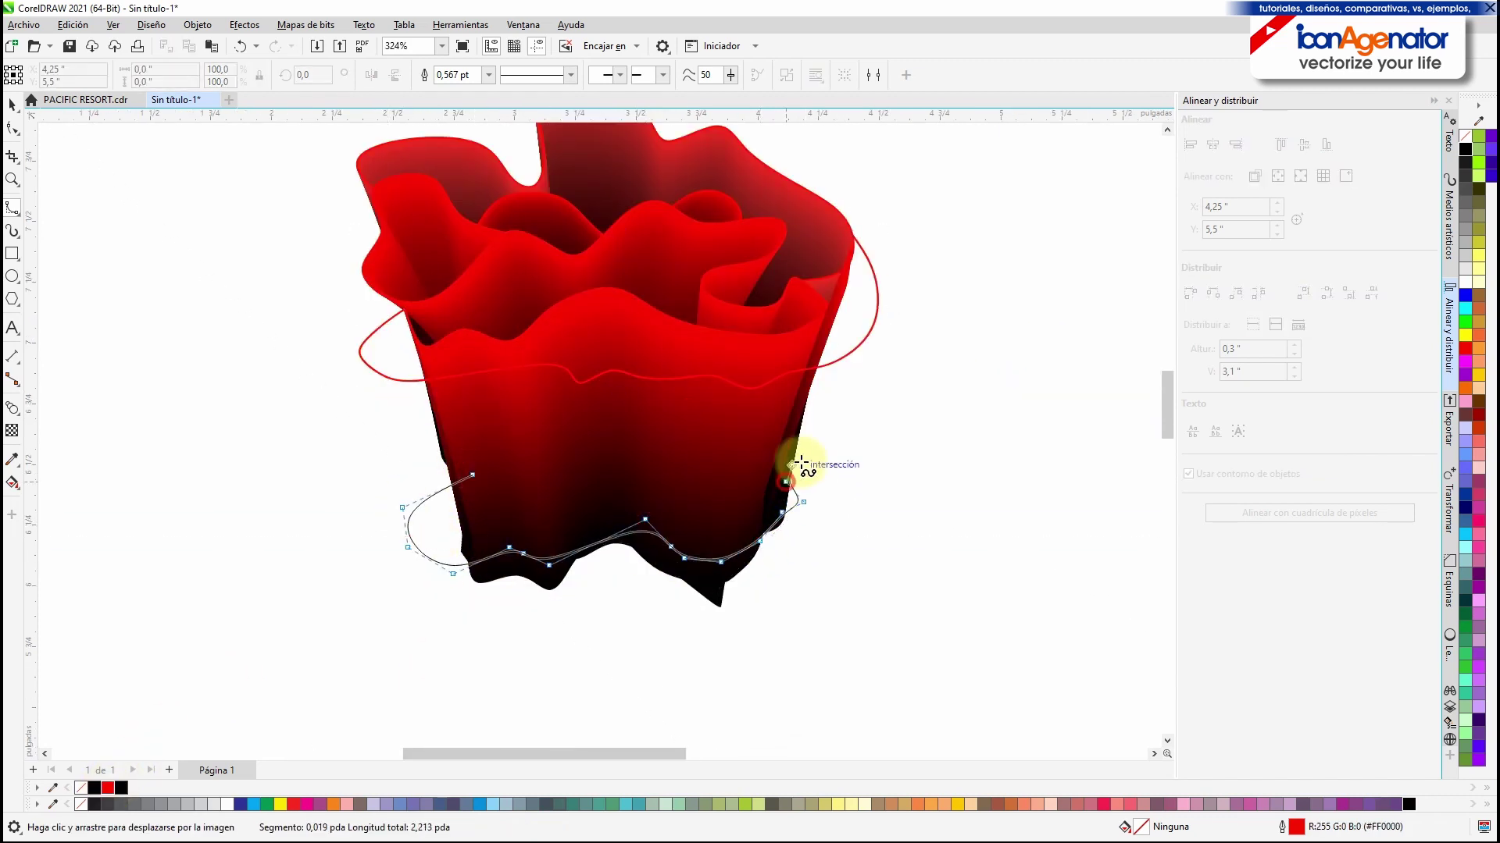
pyautogui.doubleClick(822, 440)
pyautogui.rightClick(95, 788)
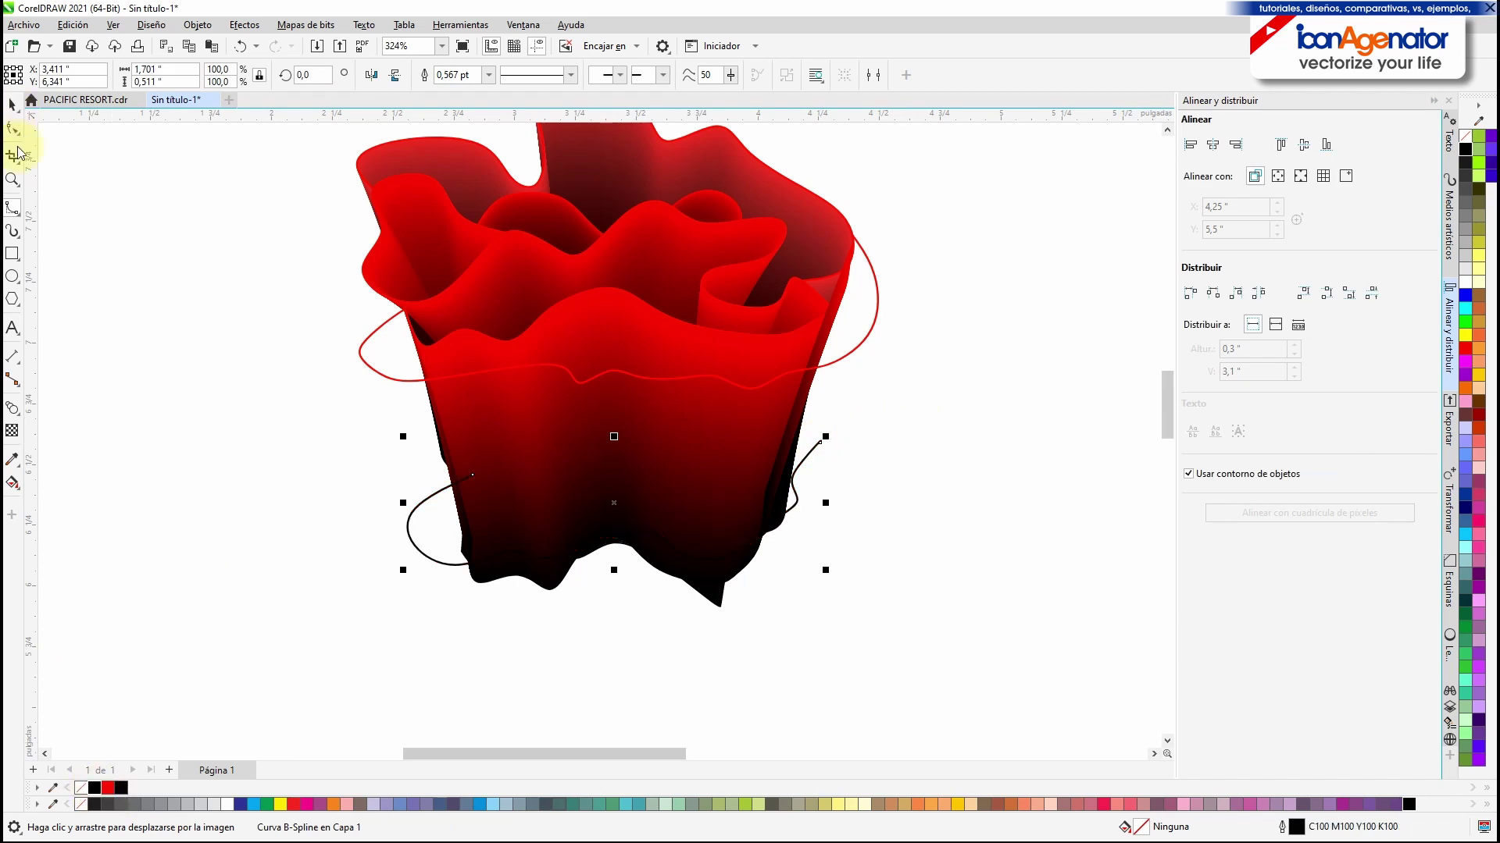
# Step: Blend the outer red curve into the black base curve using 400 steps
pyautogui.click(12, 407)
pyautogui.moveTo(629, 296); pyautogui.dragTo(606, 544)
pyautogui.click(446, 491)
pyautogui.moveTo(622, 373); pyautogui.dragTo(792, 504)
pyautogui.click(427, 70)
pyautogui.write('45')
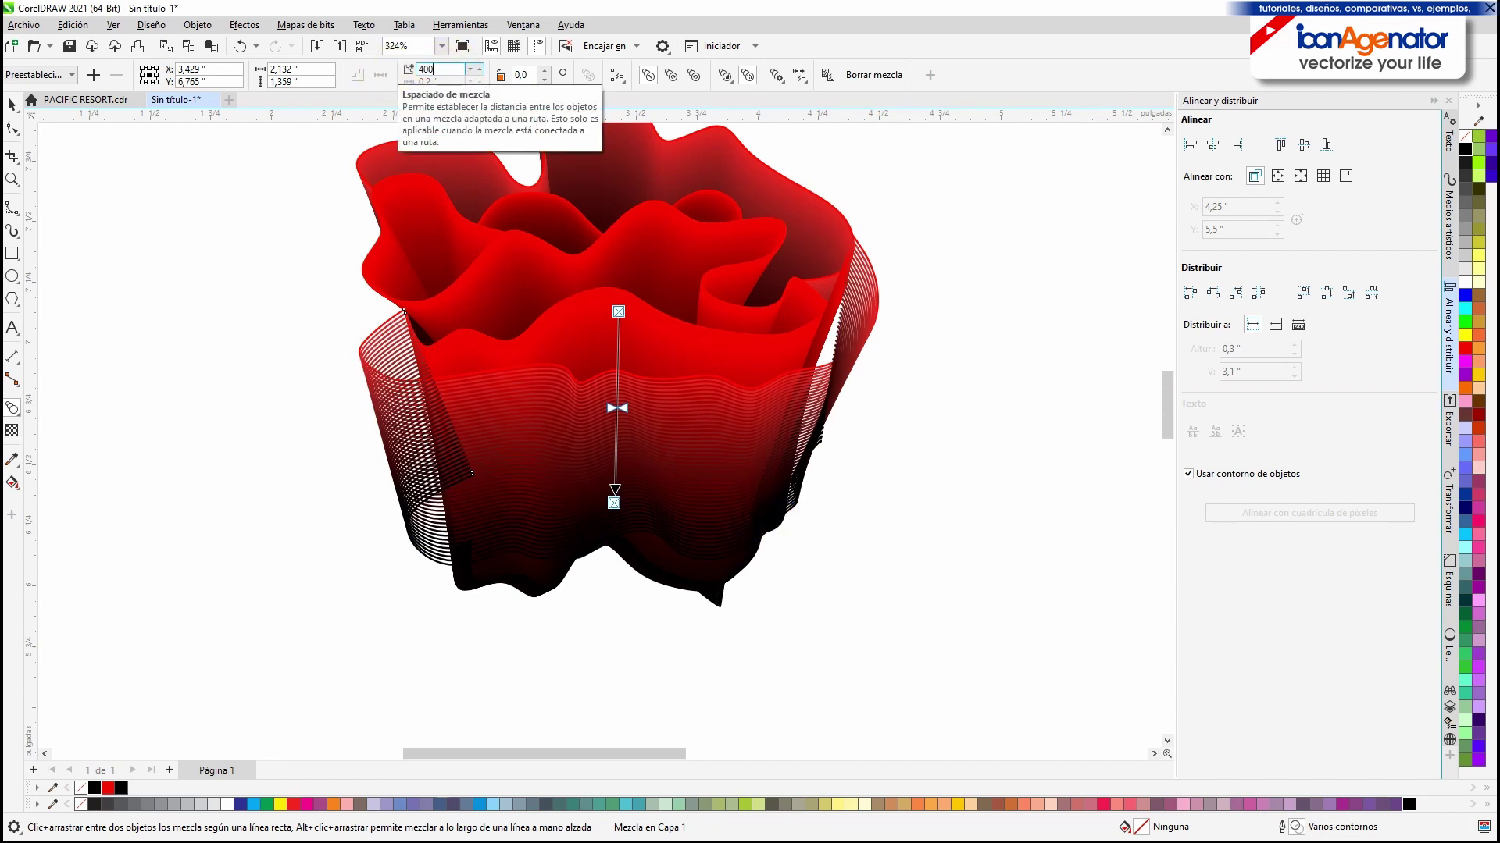
pyautogui.write('0')
pyautogui.press('Return')
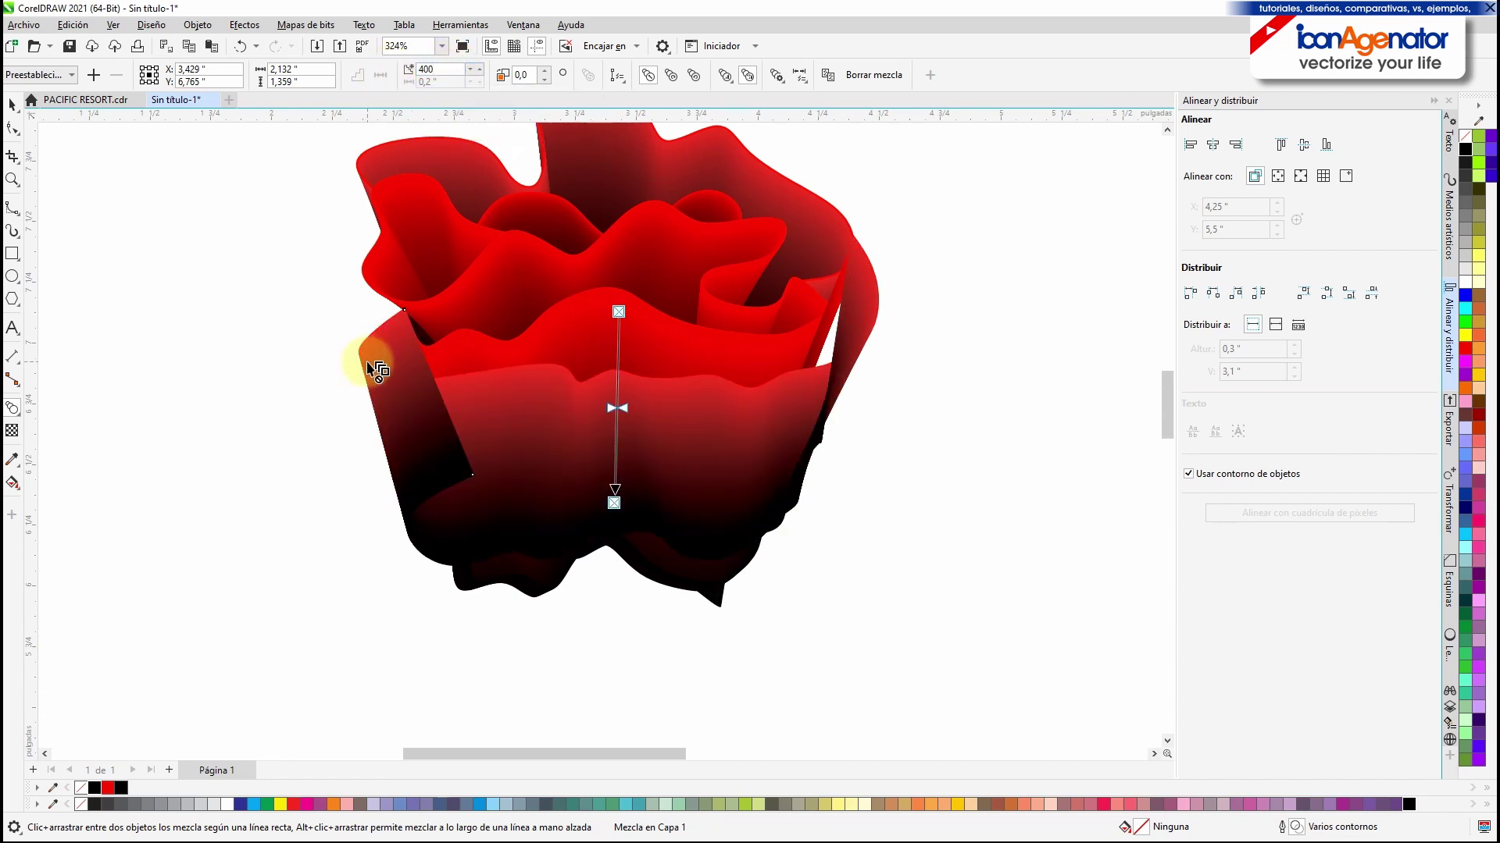
# Step: Outline the outer petal's blend in pure red and recolor its bottom curve black
pyautogui.click(16, 138)
pyautogui.press('space')
pyautogui.click(391, 336)
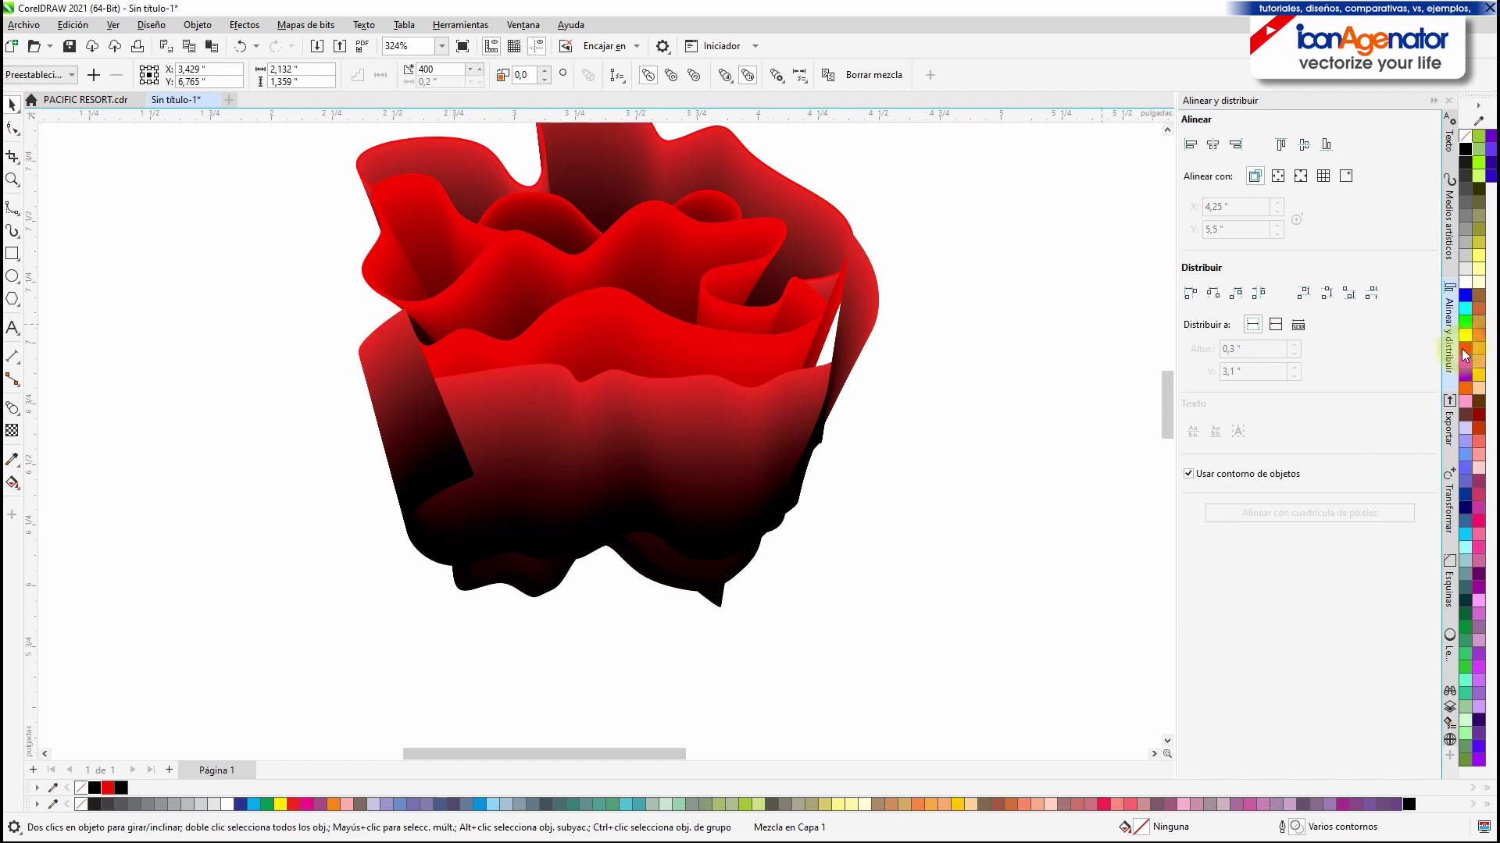
pyautogui.rightClick(1465, 349)
pyautogui.click(592, 634)
pyautogui.click(587, 576)
pyautogui.rightClick(95, 788)
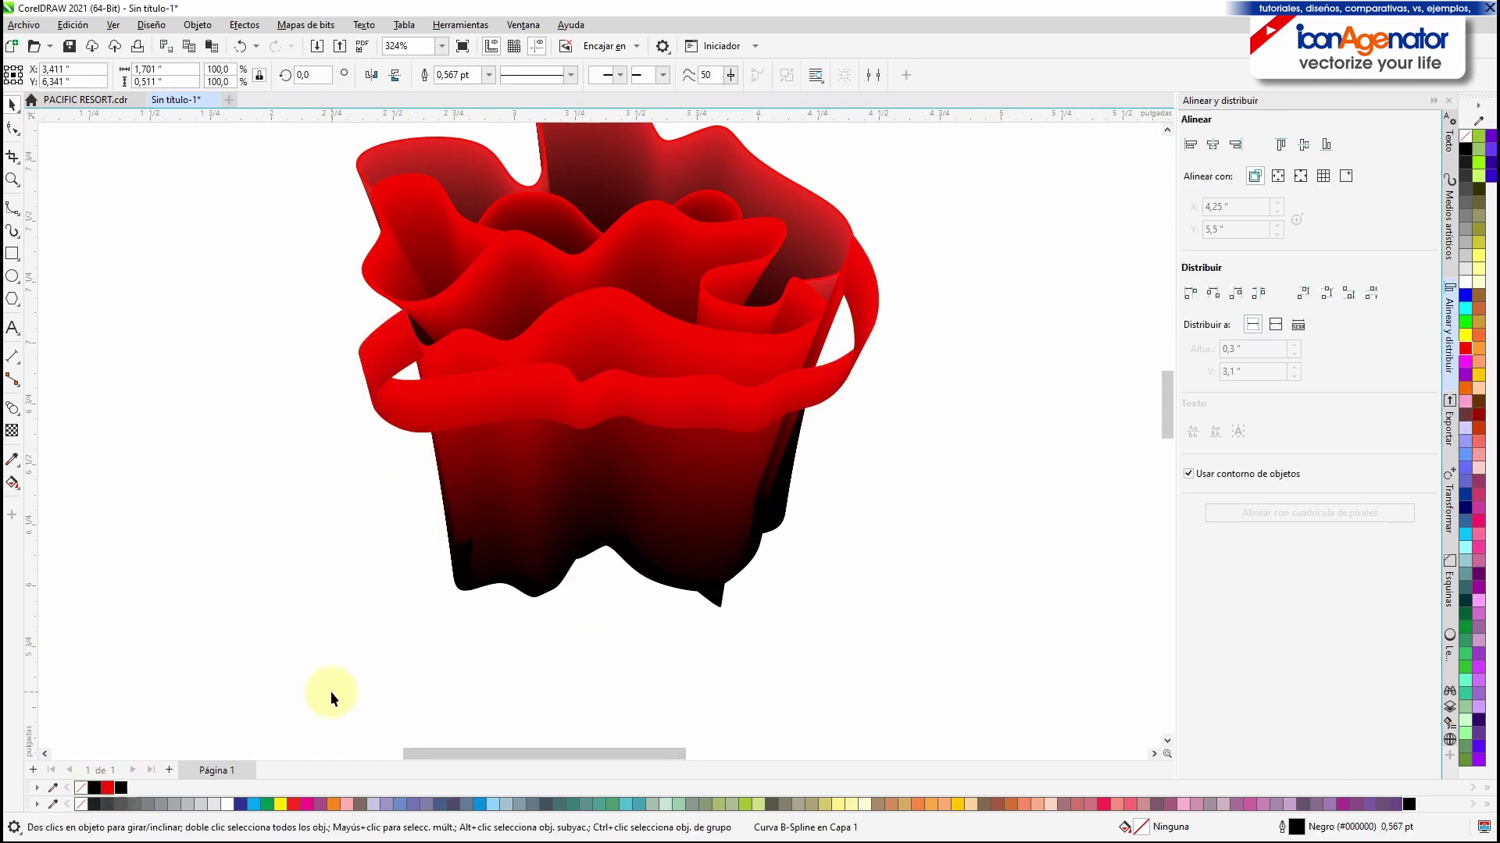
# Step: Outline the back petal's blend in pure red and try to isolate its bottom curve
pyautogui.click(737, 177)
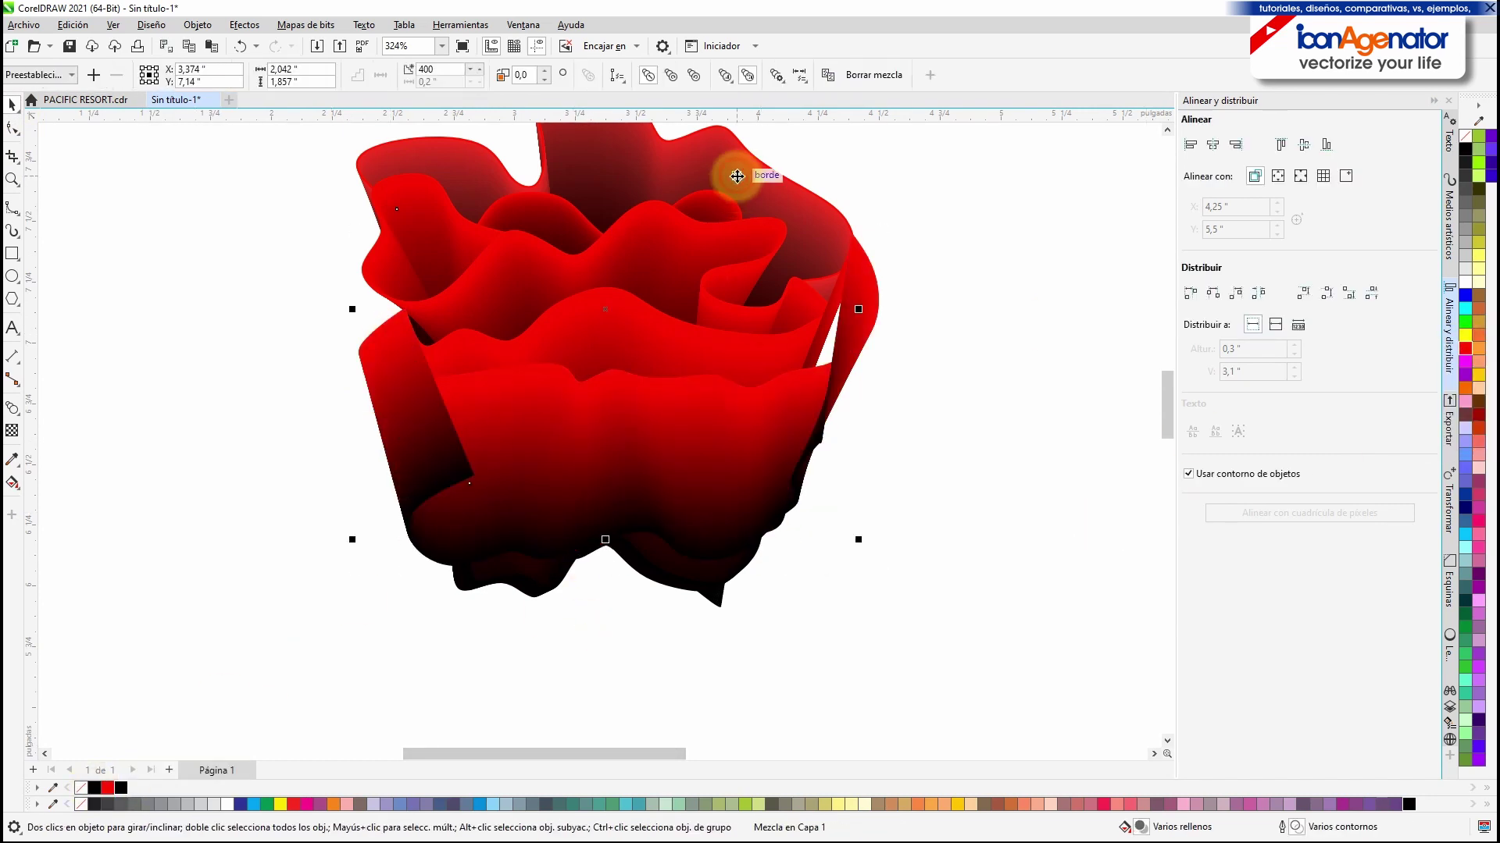
pyautogui.rightClick(1465, 349)
pyautogui.click(94, 739)
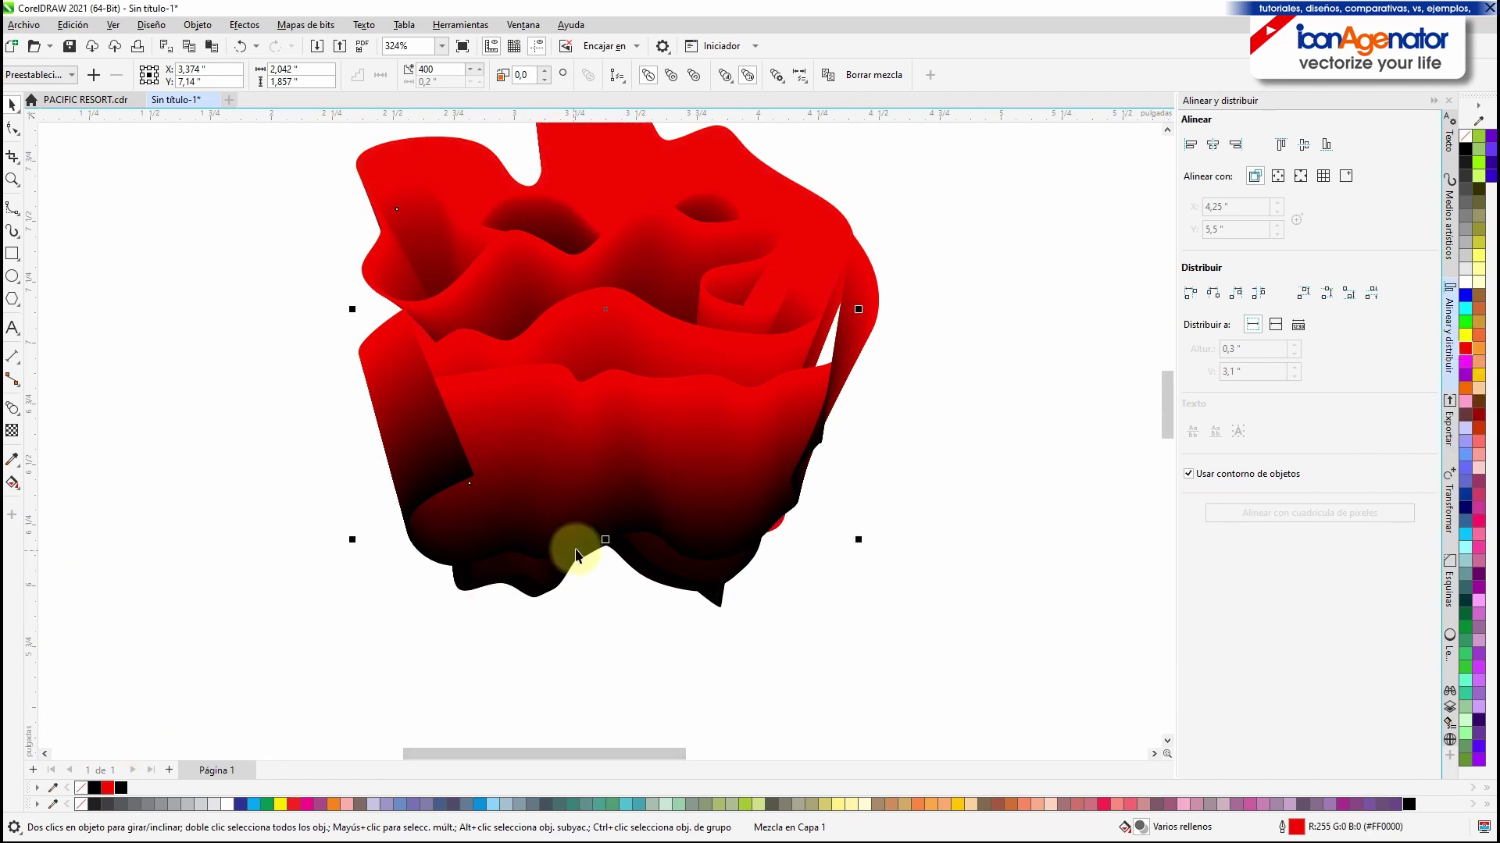
pyautogui.moveTo(608, 643); pyautogui.dragTo(607, 648)
pyautogui.click(242, 48)
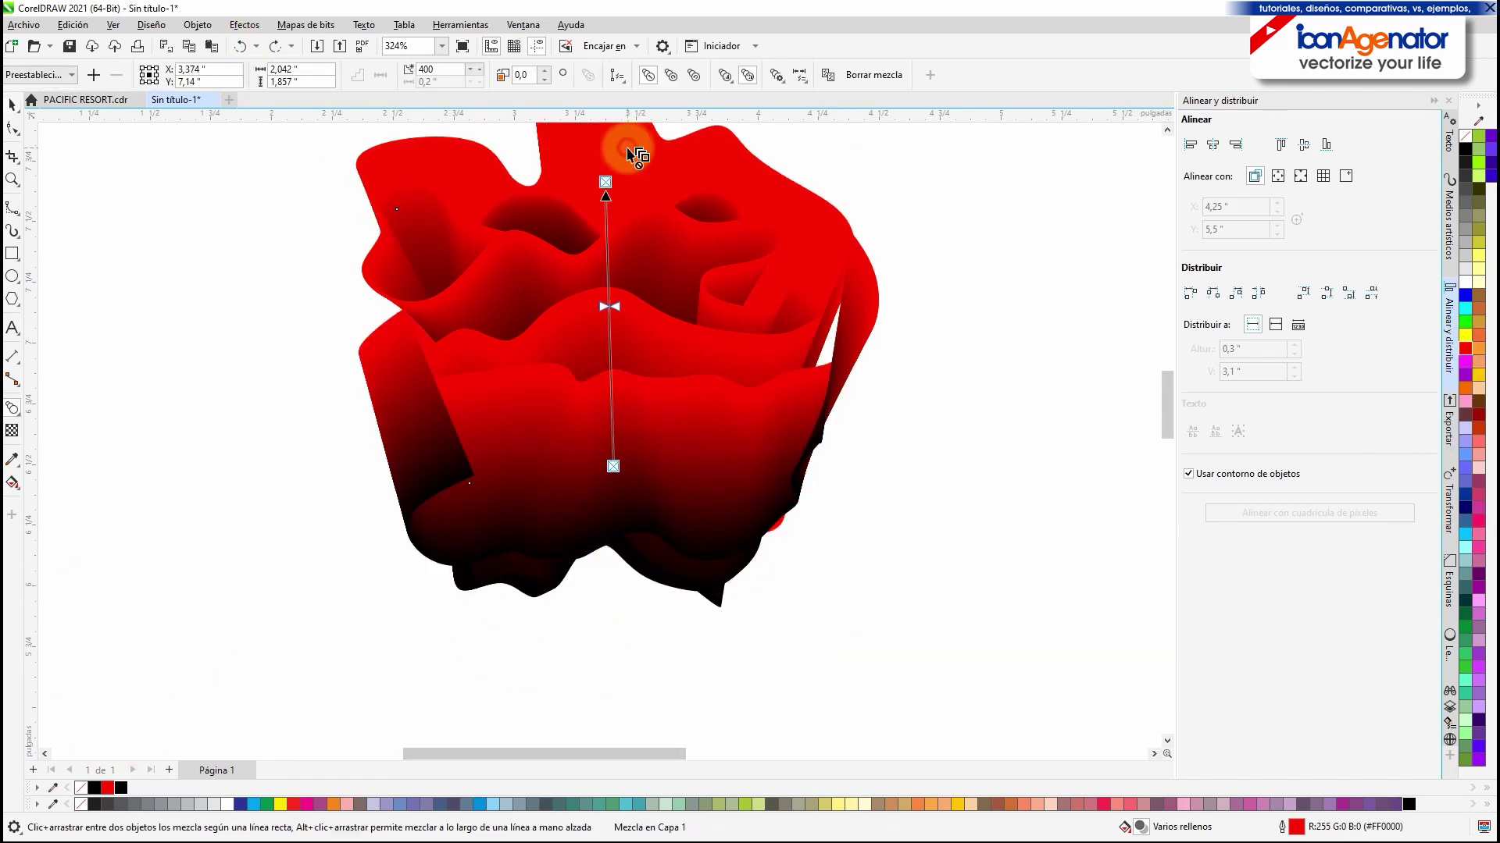
pyautogui.click(244, 49)
pyautogui.click(245, 47)
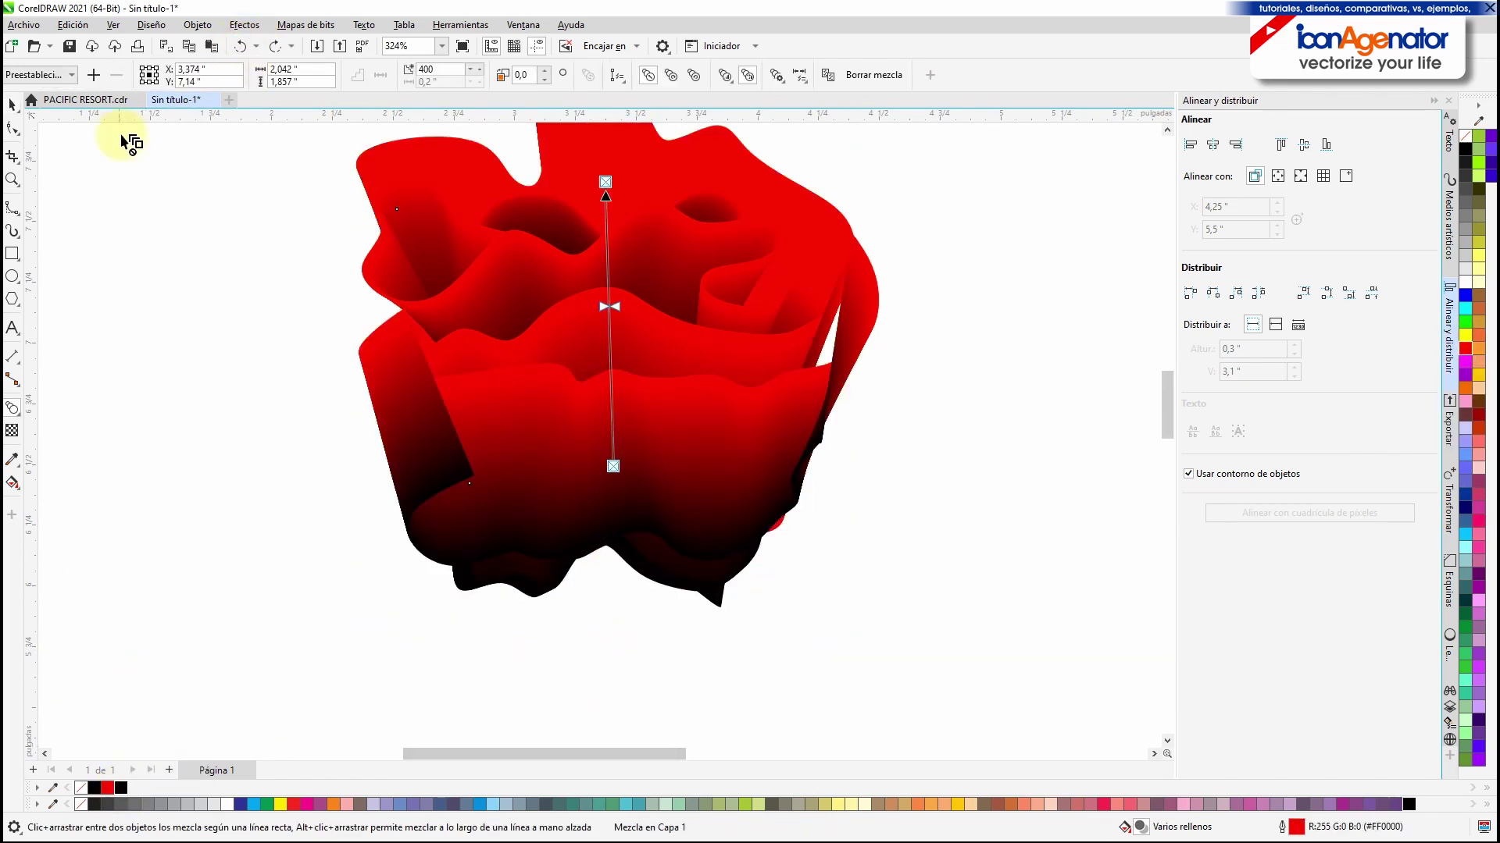
# Step: Move the back petal's blend clear of the flower and try to outline its bottom curve in black
pyautogui.click(12, 105)
pyautogui.moveTo(585, 199); pyautogui.dragTo(1011, 237)
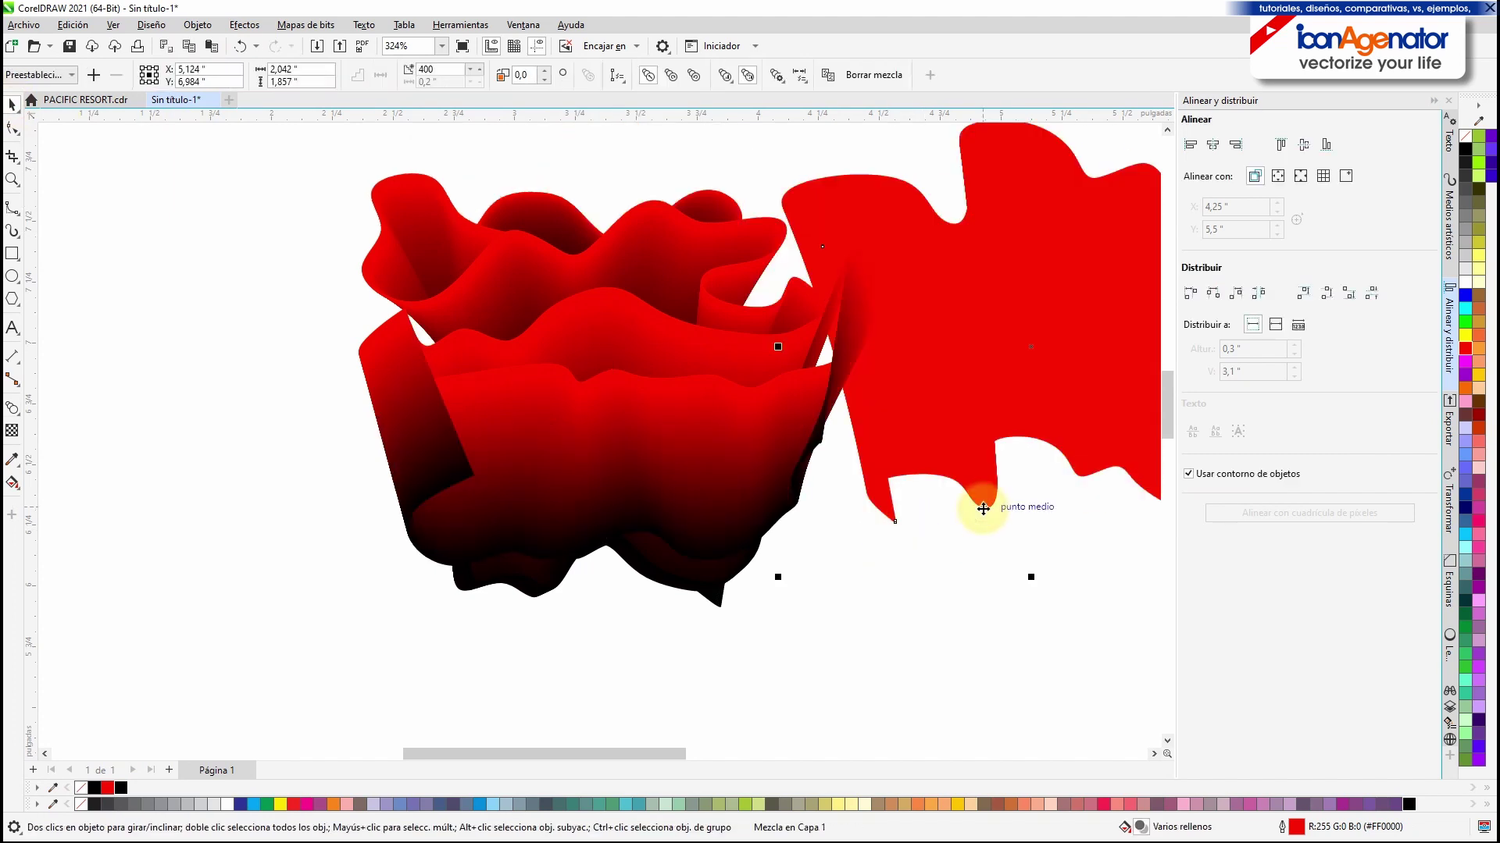
pyautogui.rightClick(95, 788)
pyautogui.click(241, 47)
pyautogui.doubleClick(895, 522)
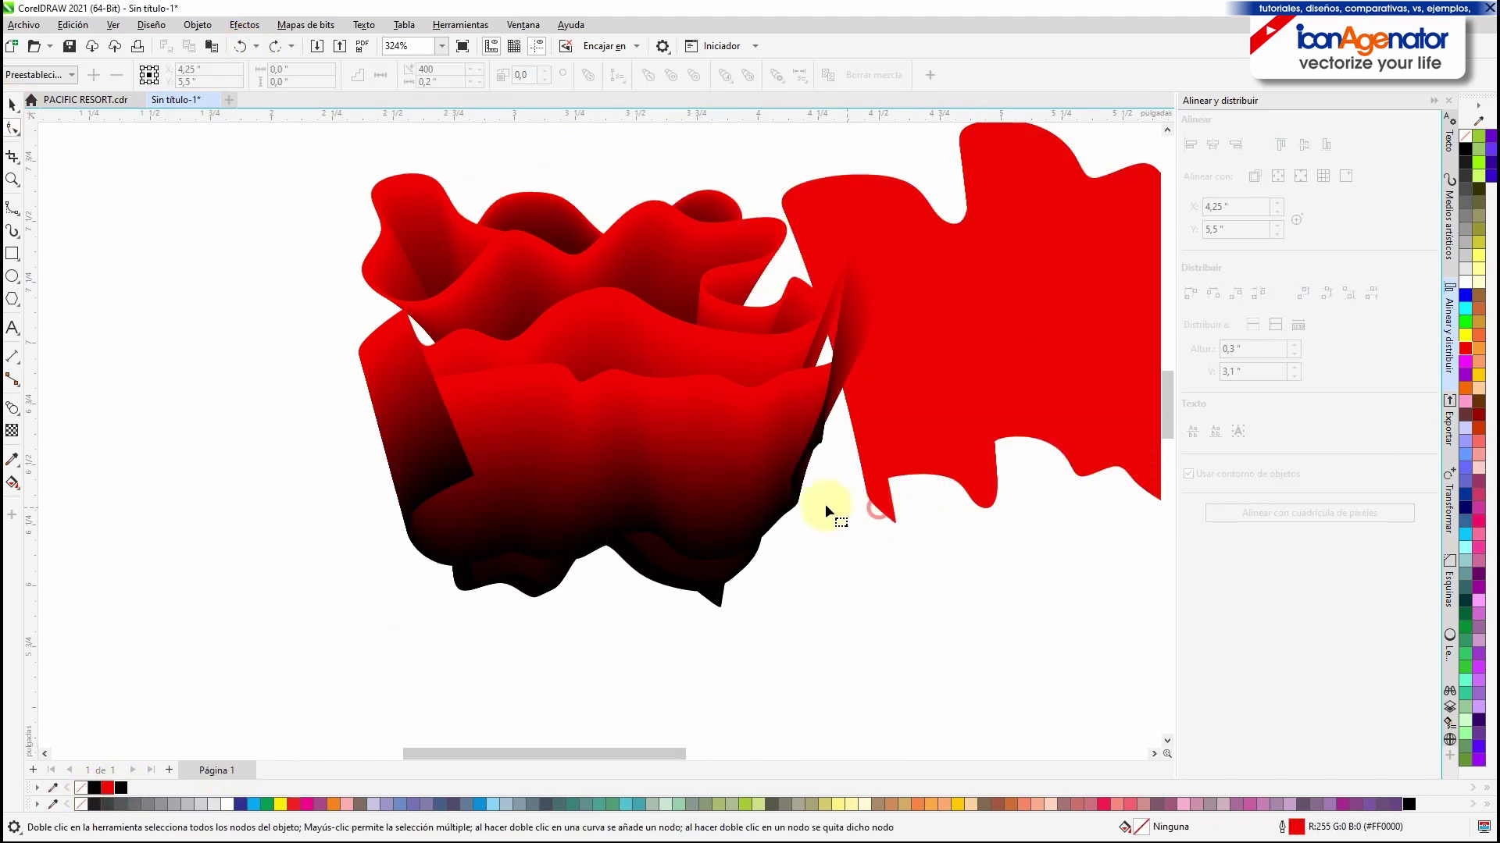
pyautogui.press('space')
# Step: Outline the back petal's bottom curve in black and move the blend back onto the flower
pyautogui.moveTo(1071, 469); pyautogui.dragTo(1029, 503)
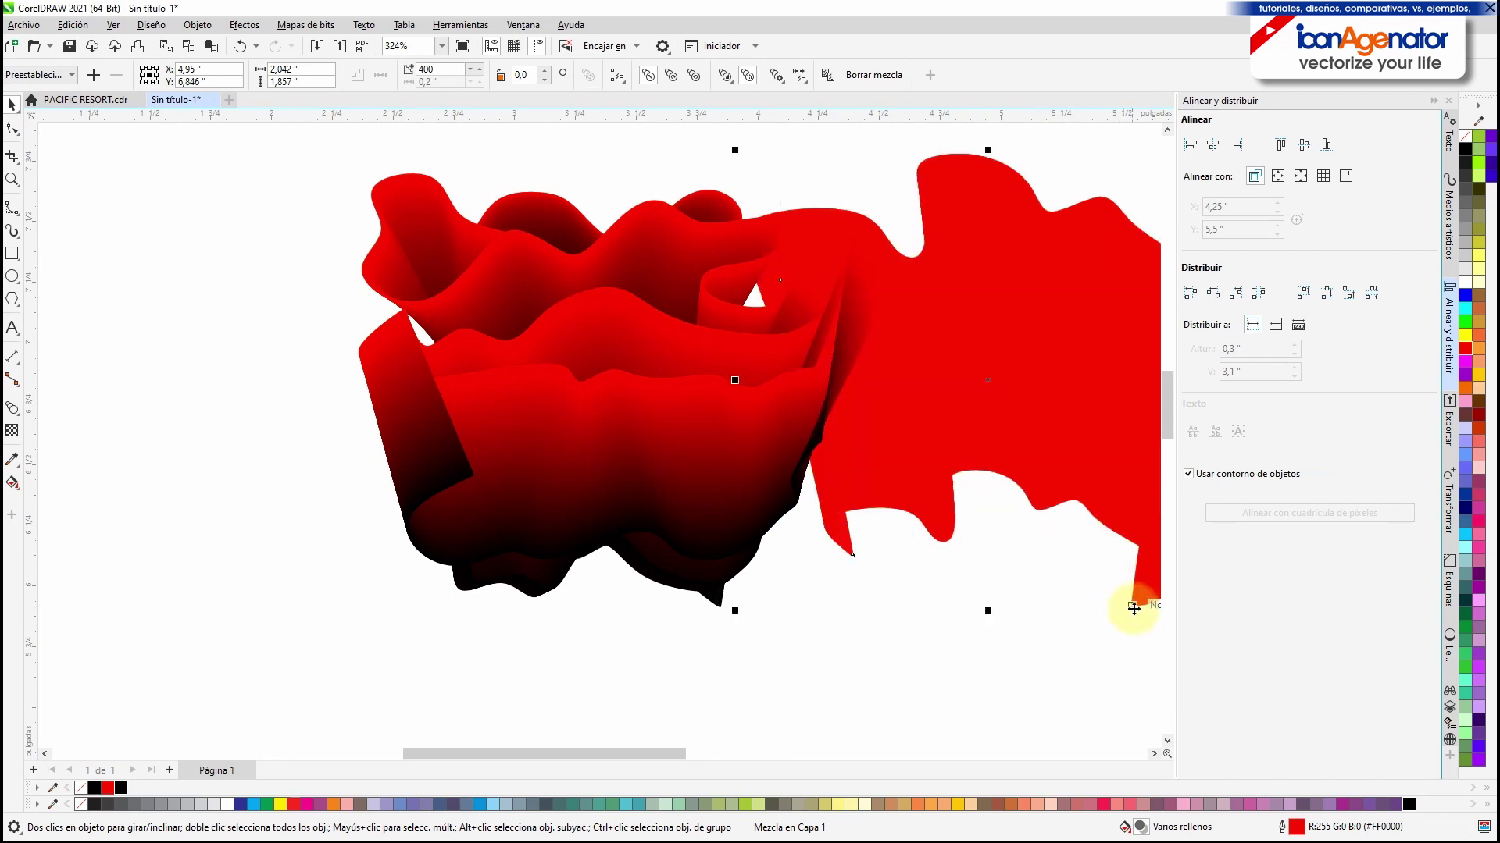
pyautogui.doubleClick(1130, 606)
pyautogui.click(1024, 390)
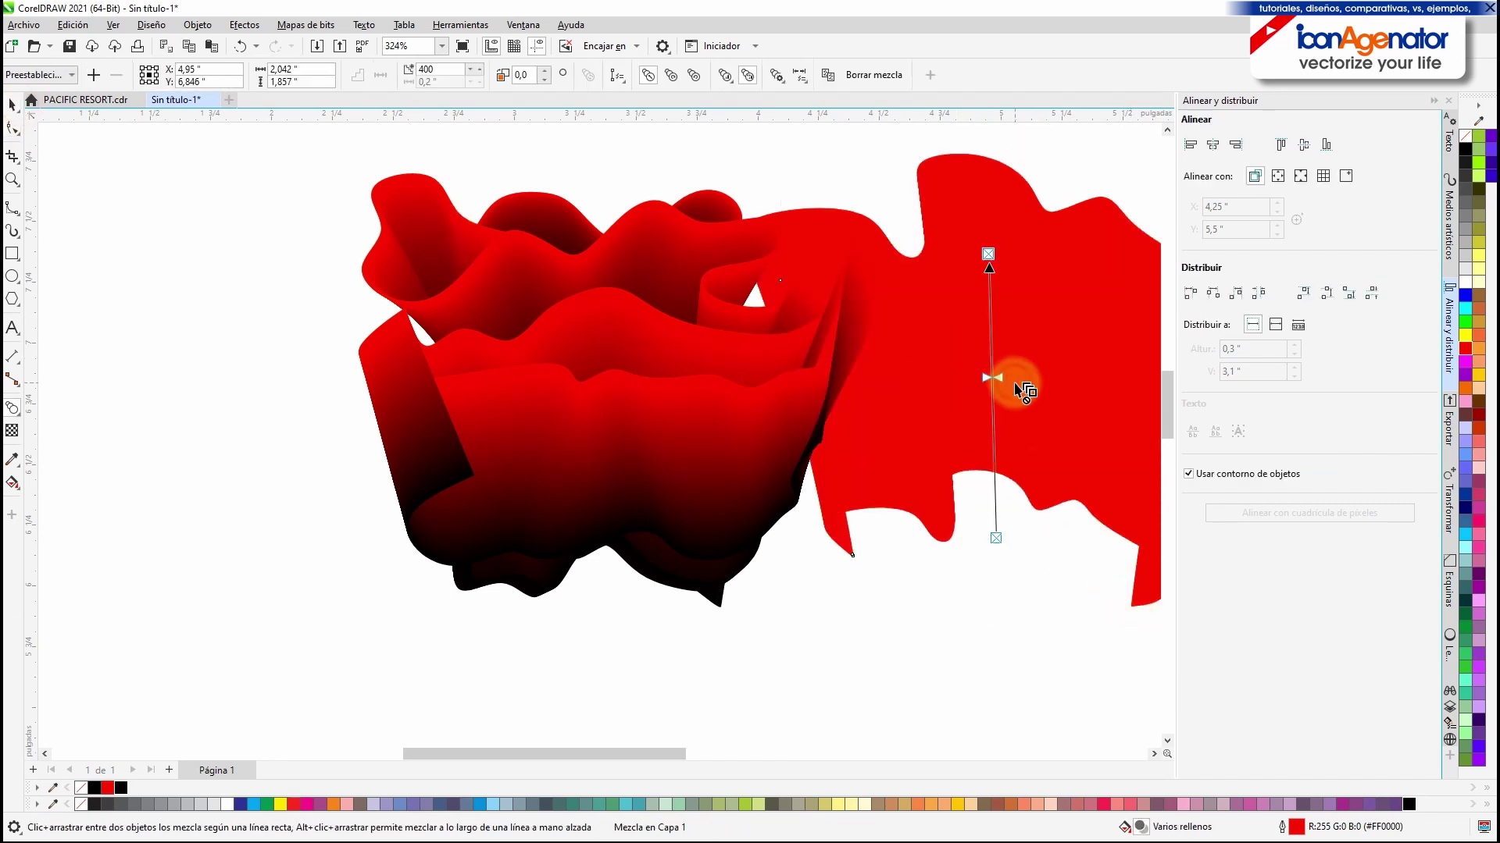
pyautogui.click(13, 127)
pyautogui.click(851, 556)
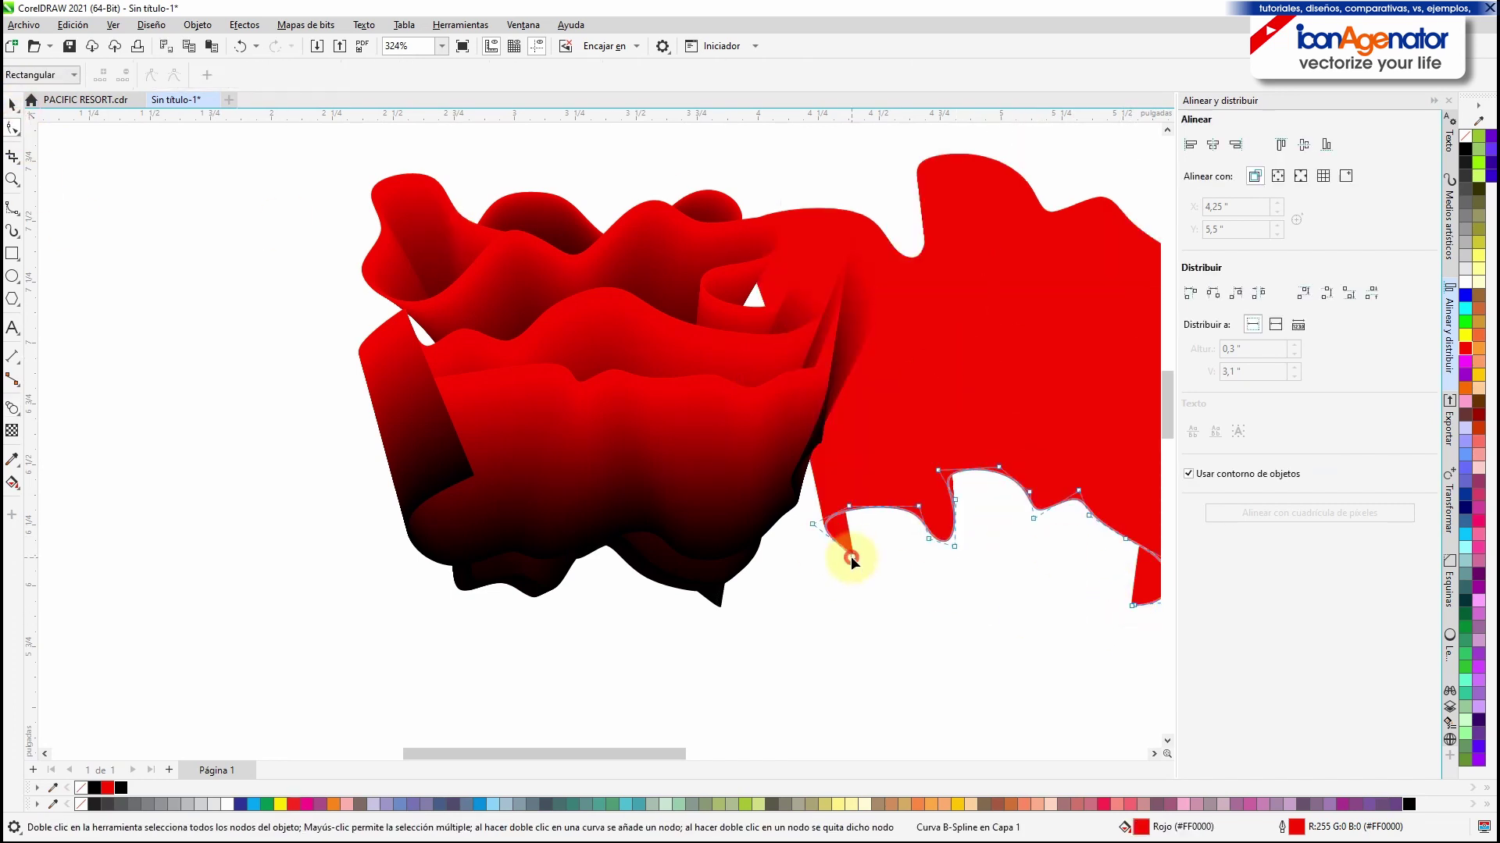
pyautogui.click(17, 108)
pyautogui.moveTo(1011, 341); pyautogui.dragTo(599, 308)
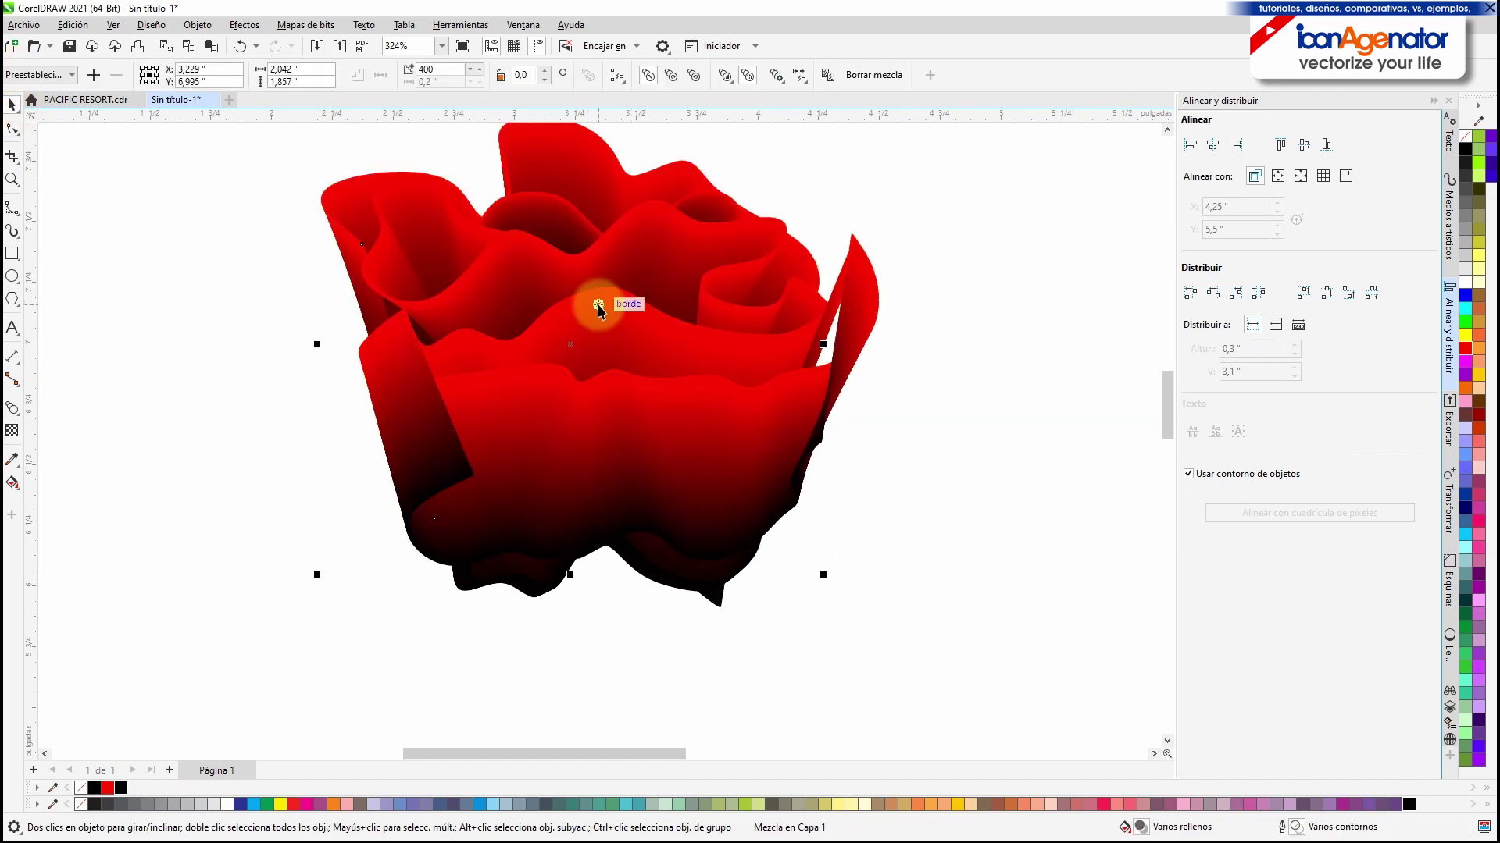
# Step: Adjust the back petal's position slightly and move the outer front petal's blend down, clear of the inner petals
pyautogui.moveTo(584, 176); pyautogui.dragTo(605, 186)
pyautogui.moveTo(813, 395); pyautogui.dragTo(813, 533)
pyautogui.doubleClick(655, 482)
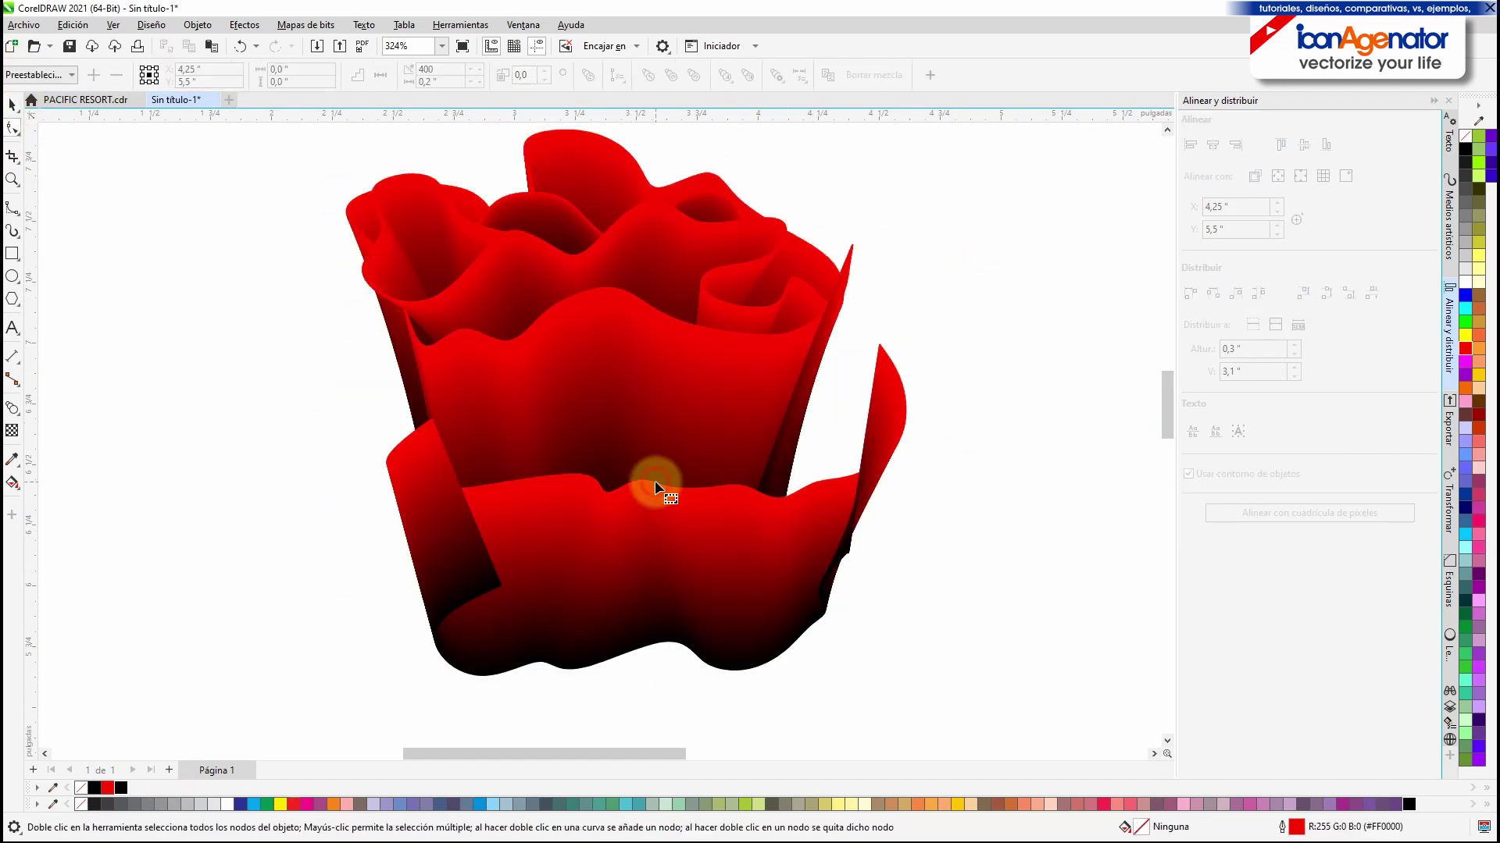
pyautogui.click(14, 106)
pyautogui.doubleClick(402, 441)
pyautogui.click(13, 108)
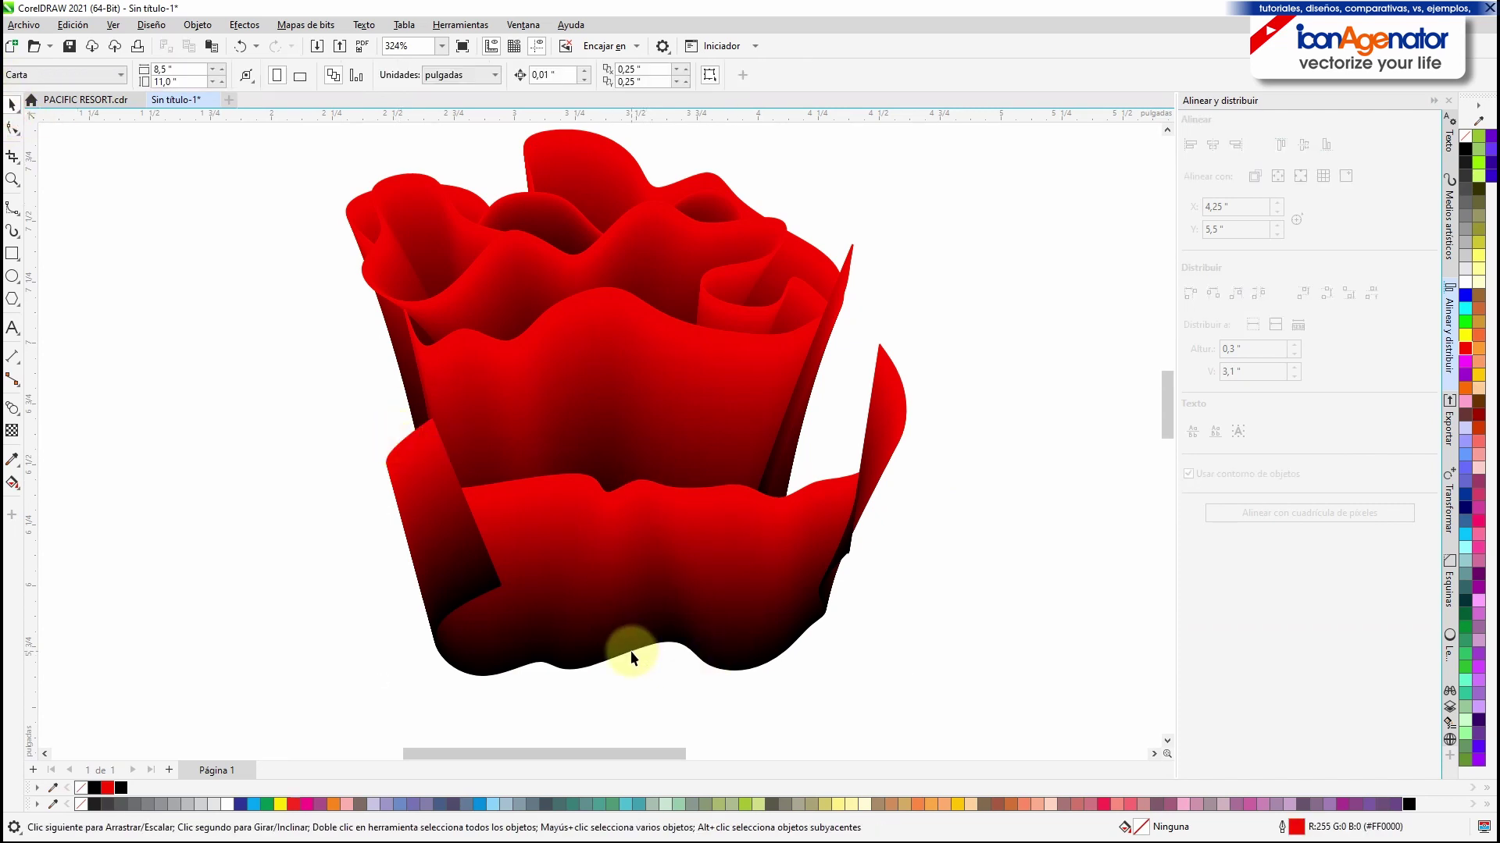
# Step: Send the outer front petal's bottom curve to the back and move the blend up over the flower's base
pyautogui.click(631, 653)
pyautogui.hotkey('shift', 'pagedown')
pyautogui.moveTo(797, 536); pyautogui.dragTo(750, 457)
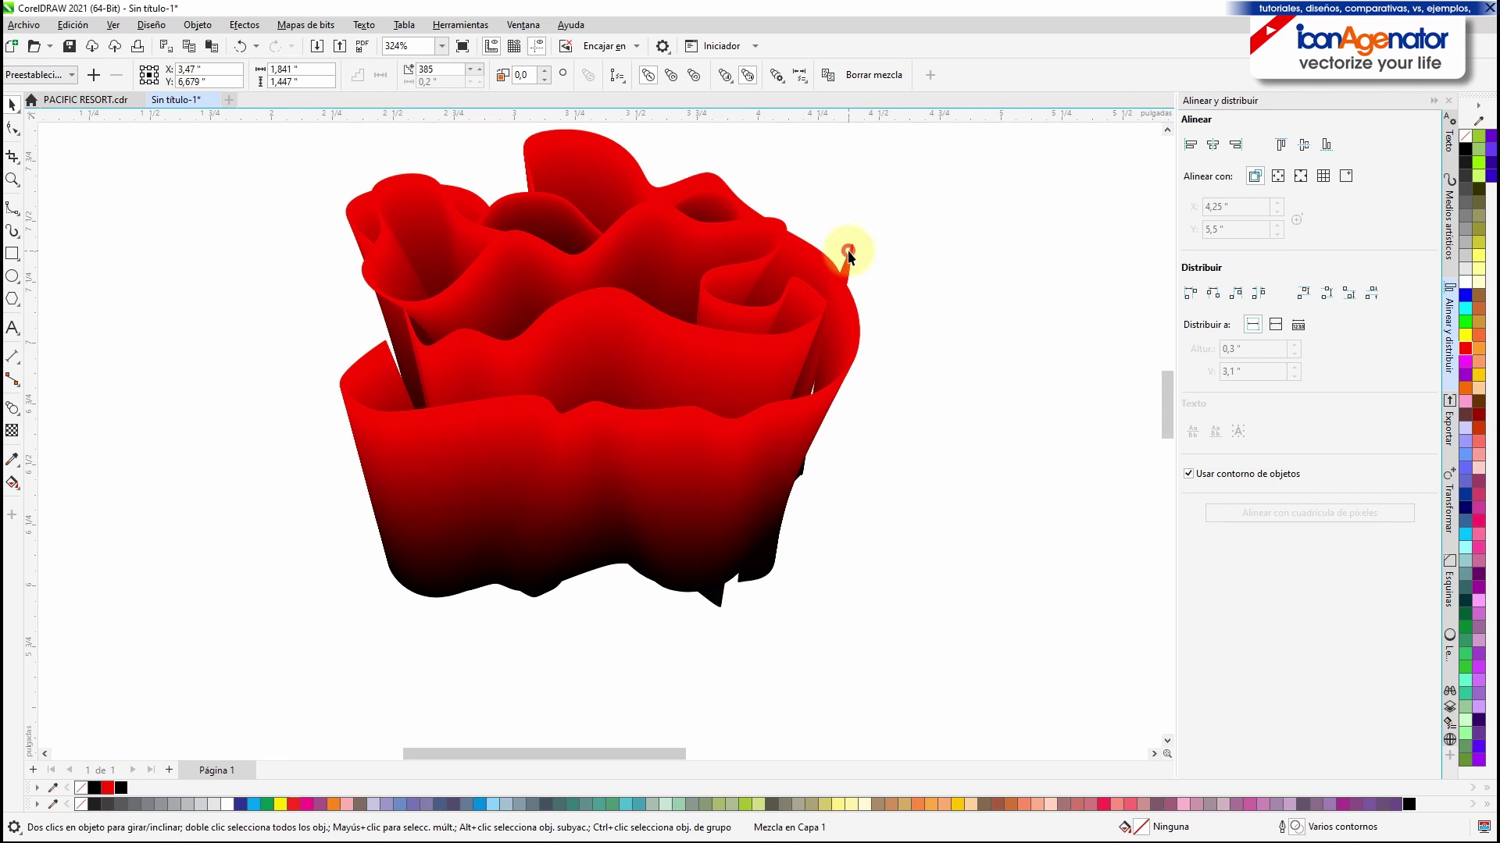
# Step: Shift the middle petal's blend slightly left within the outer petal
pyautogui.moveTo(849, 251); pyautogui.dragTo(921, 251)
pyautogui.moveTo(921, 251); pyautogui.dragTo(824, 250)
pyautogui.click(906, 238)
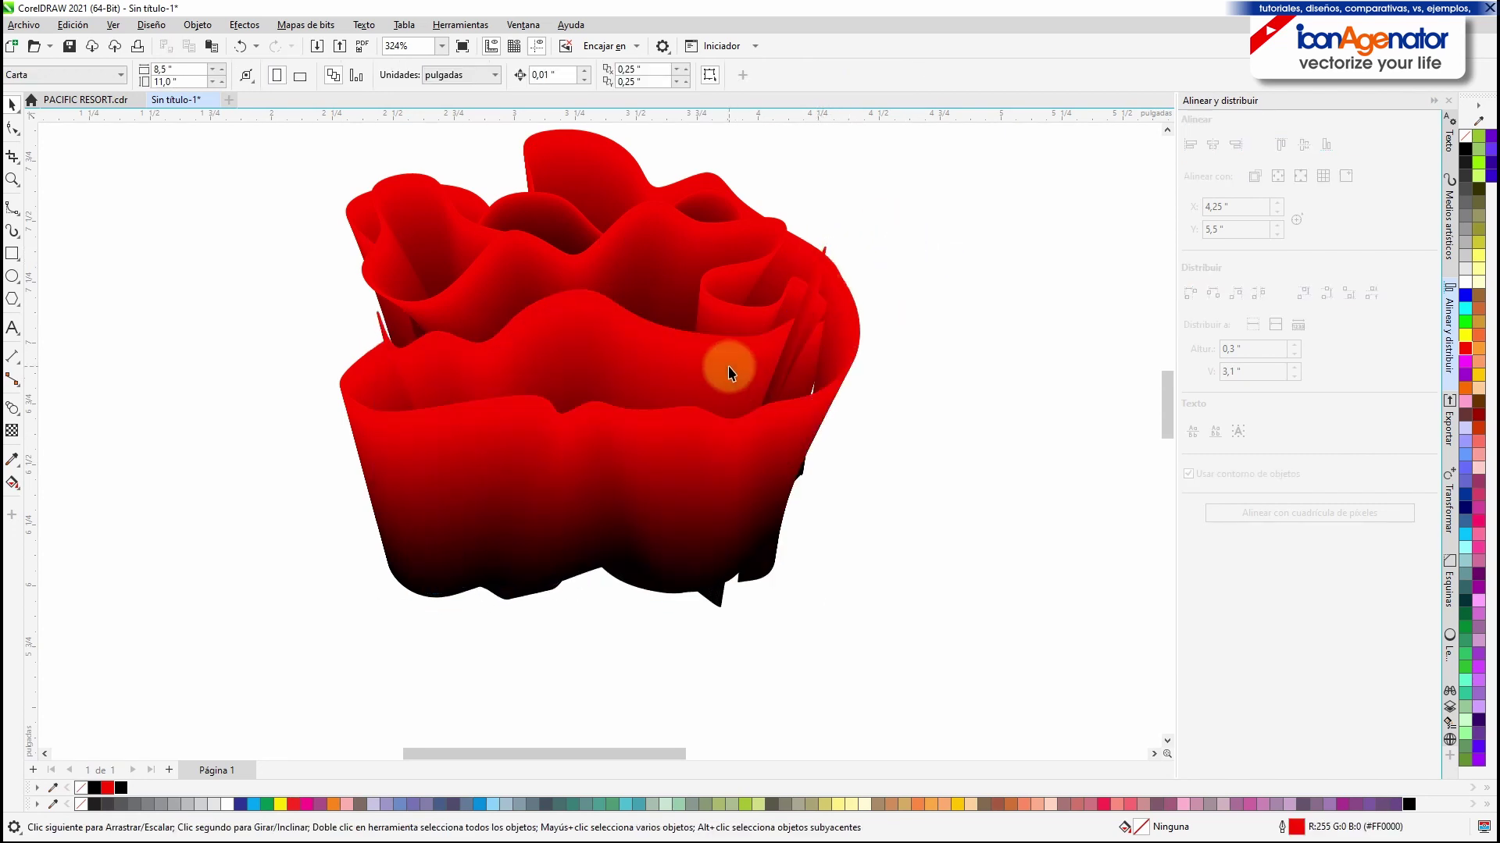
# Step: Reshape the right end of the outer petal's upper B-spline so its pointed tip curls inward into a rounded edge
pyautogui.moveTo(729, 372); pyautogui.dragTo(660, 424)
pyautogui.scroll(4, 646, 208)
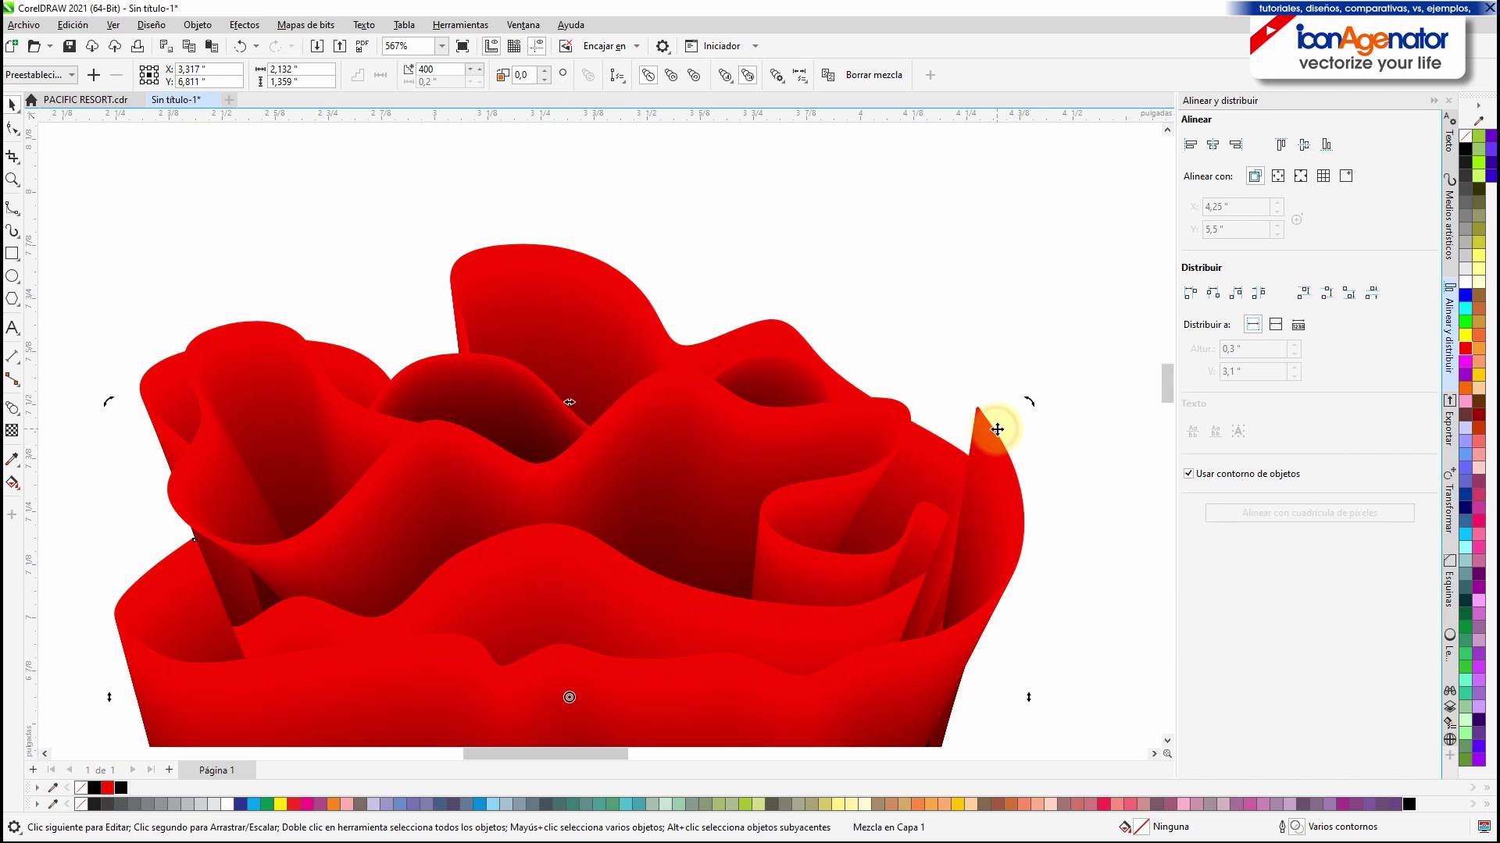
pyautogui.doubleClick(980, 412)
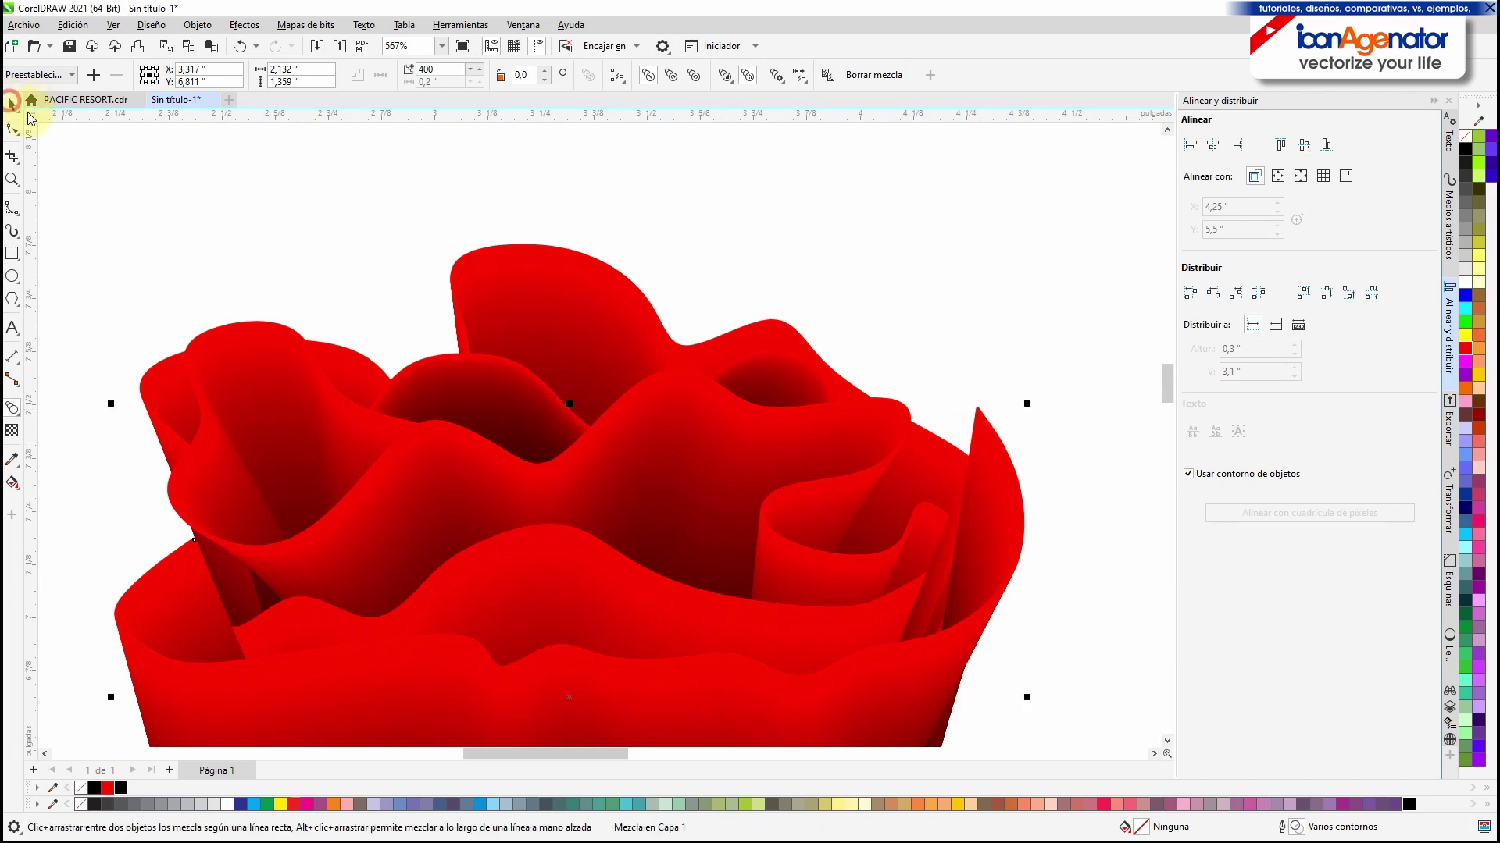
pyautogui.click(12, 103)
pyautogui.doubleClick(977, 411)
pyautogui.moveTo(979, 458); pyautogui.dragTo(979, 477)
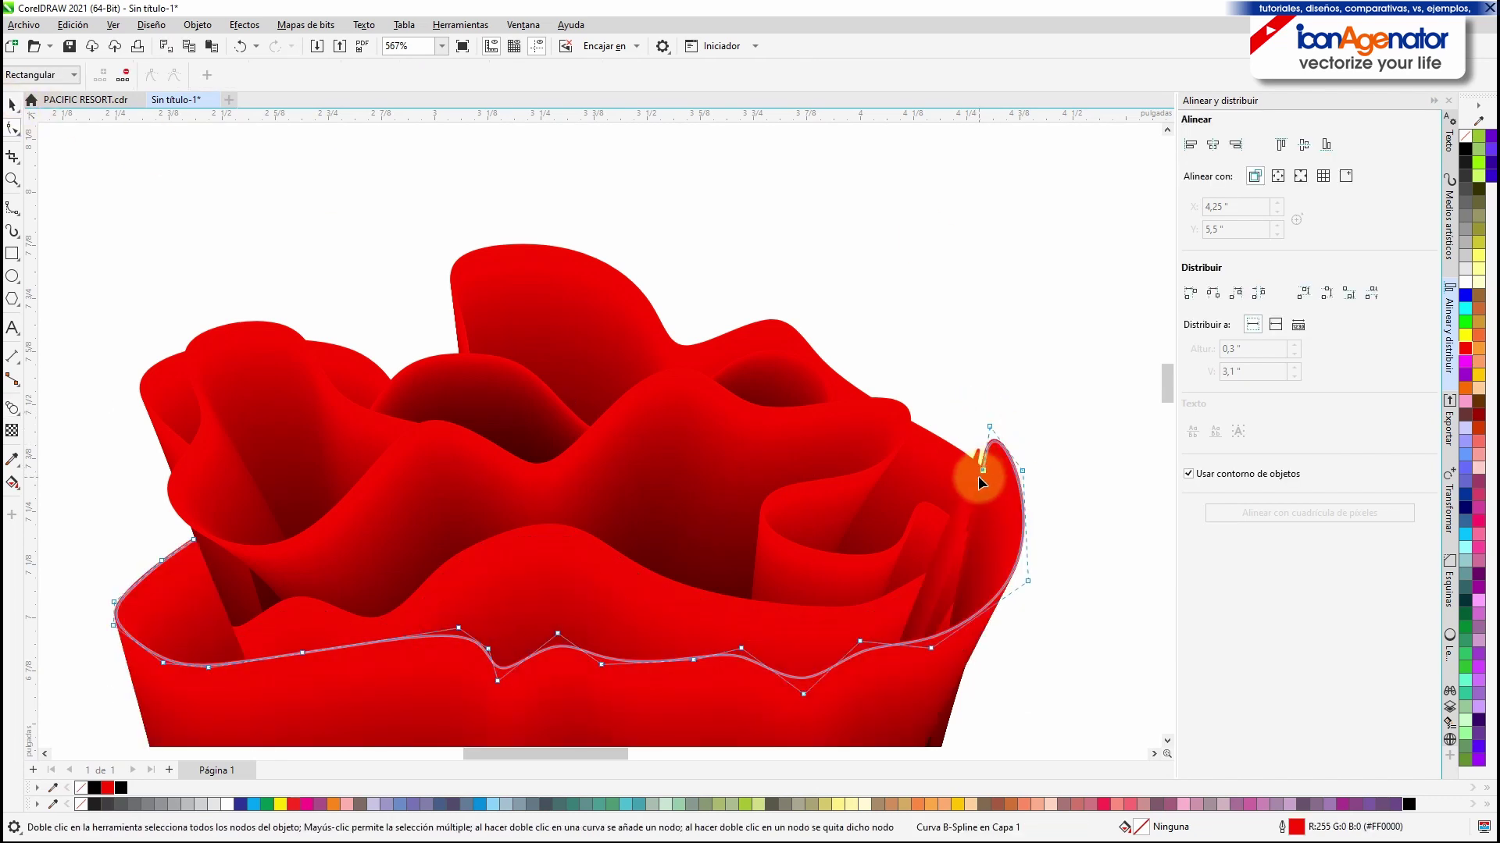
# Step: Adjust a control point near the right end of the middle petal's upper B-spline to refine its bend
pyautogui.click(874, 606)
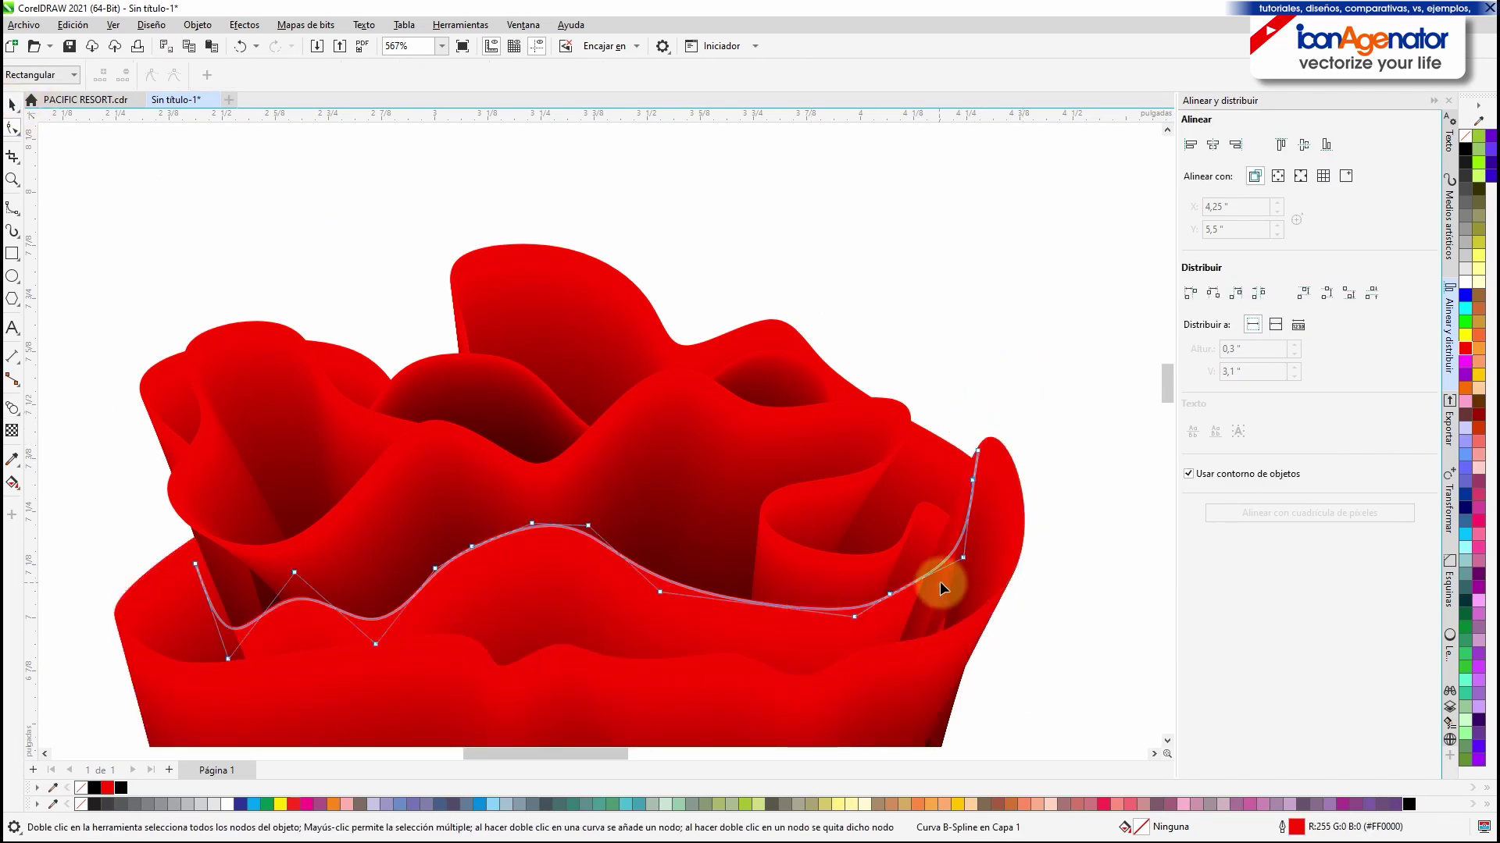
pyautogui.moveTo(943, 563); pyautogui.dragTo(949, 576)
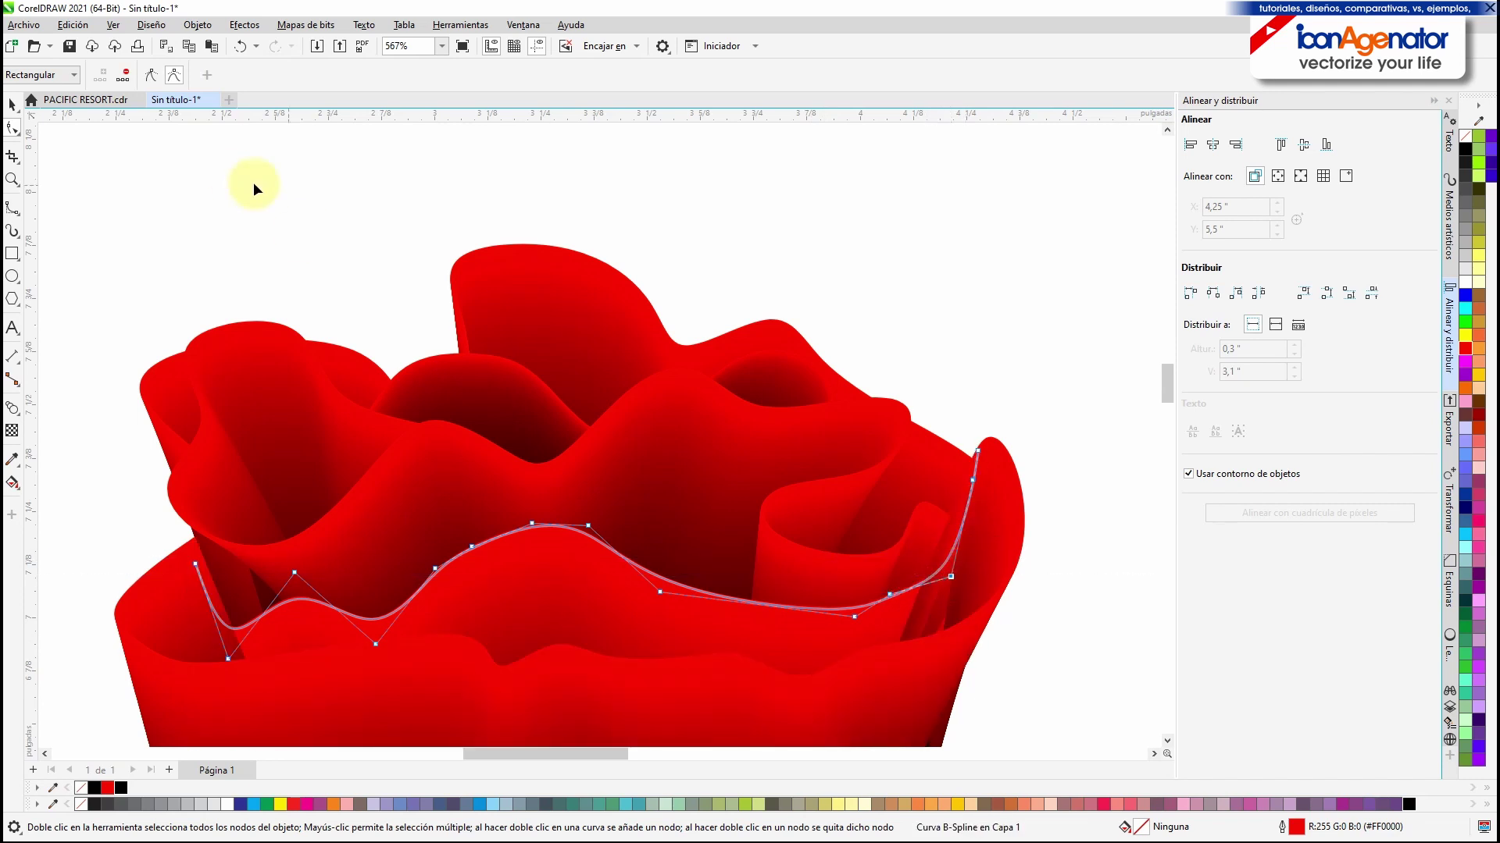
pyautogui.click(12, 105)
pyautogui.press('Escape')
pyautogui.scroll(-1, 607, 483)
pyautogui.moveTo(610, 513); pyautogui.dragTo(624, 473)
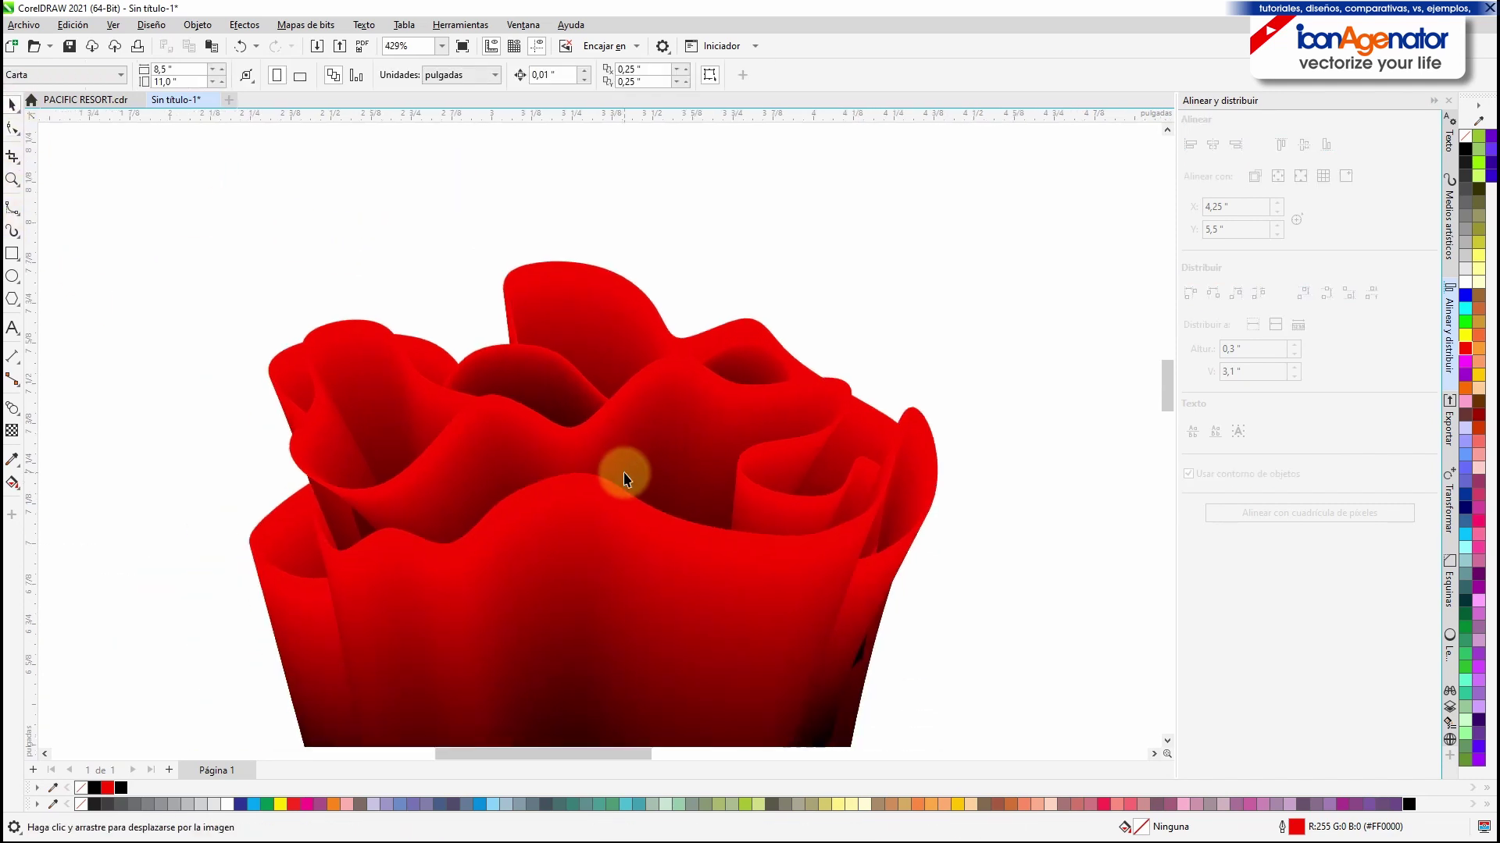
pyautogui.hotkey('alt', 'Tab')
pyautogui.click(172, 245)
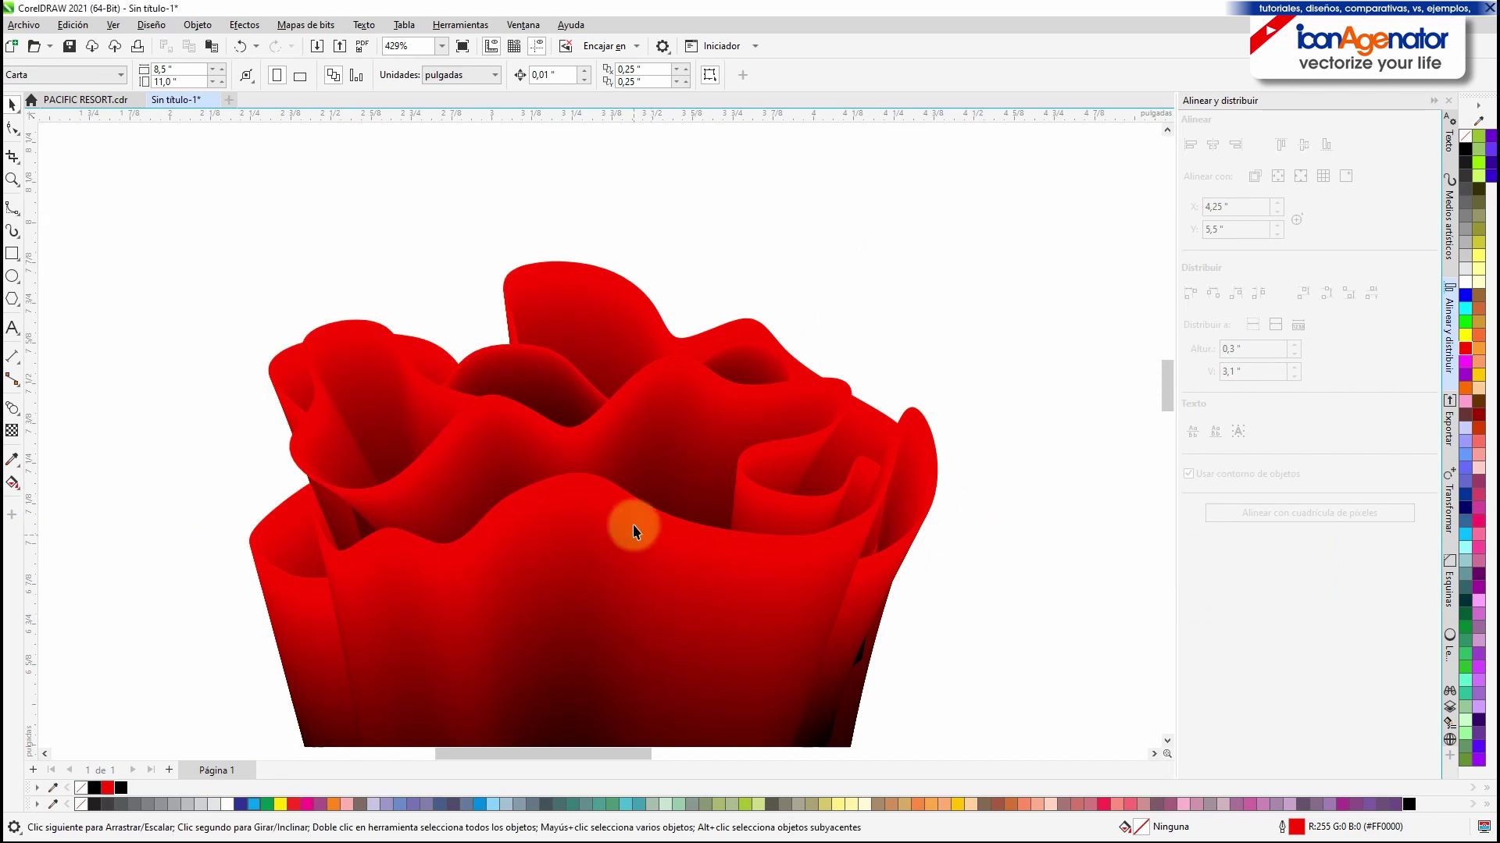
# Step: Bring the outer petal's blend to the front of the flower and deselect it
pyautogui.scroll(-1, 812, 482)
pyautogui.moveTo(811, 482); pyautogui.dragTo(762, 260)
pyautogui.click(827, 336)
pyautogui.hotkey('shift', 'pageup')
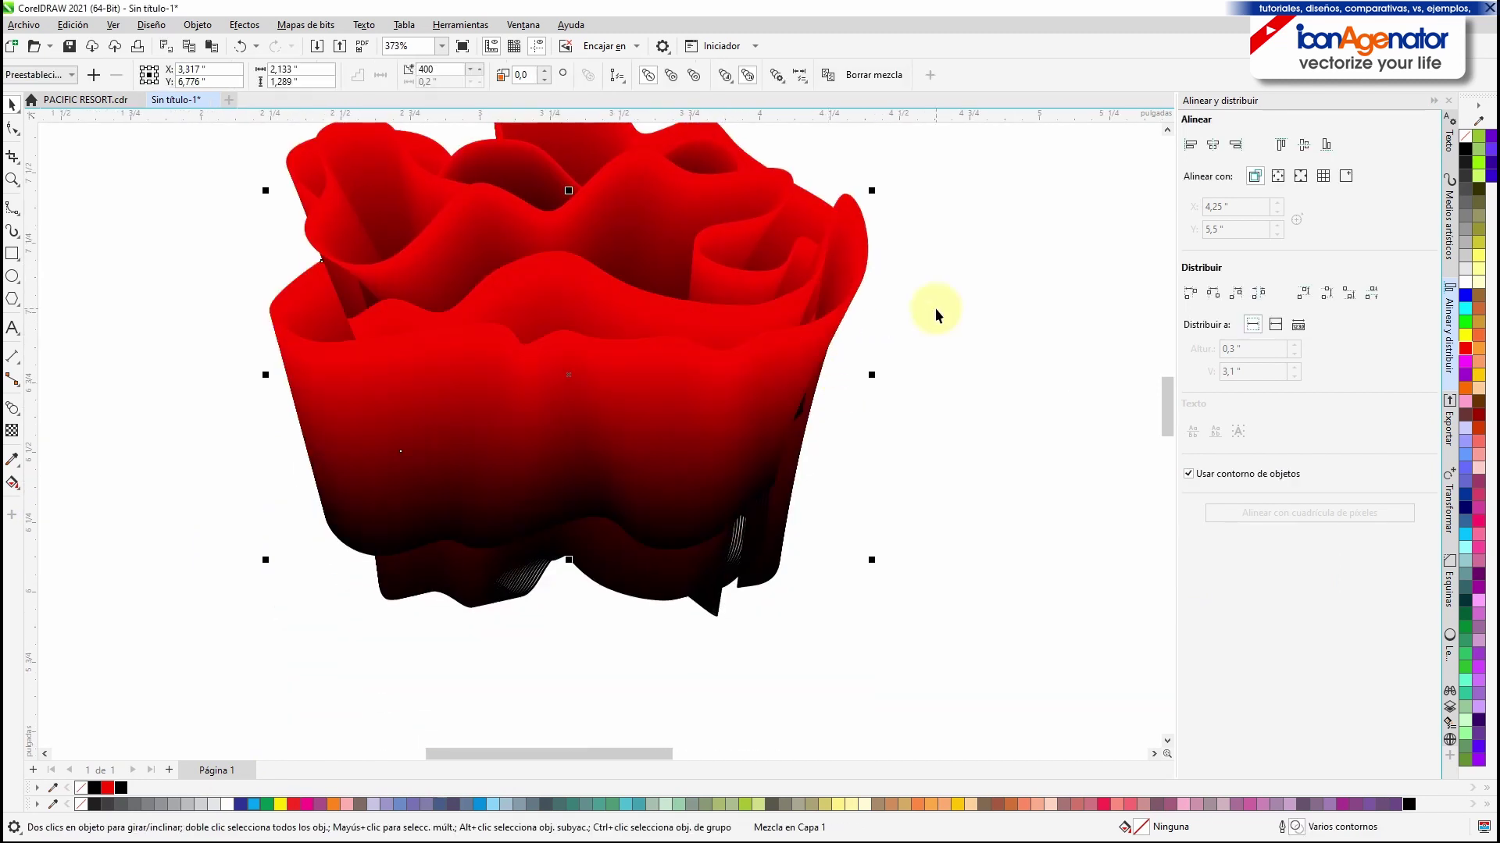
pyautogui.moveTo(935, 308); pyautogui.dragTo(928, 466)
pyautogui.click(927, 469)
pyautogui.moveTo(906, 561); pyautogui.dragTo(920, 478)
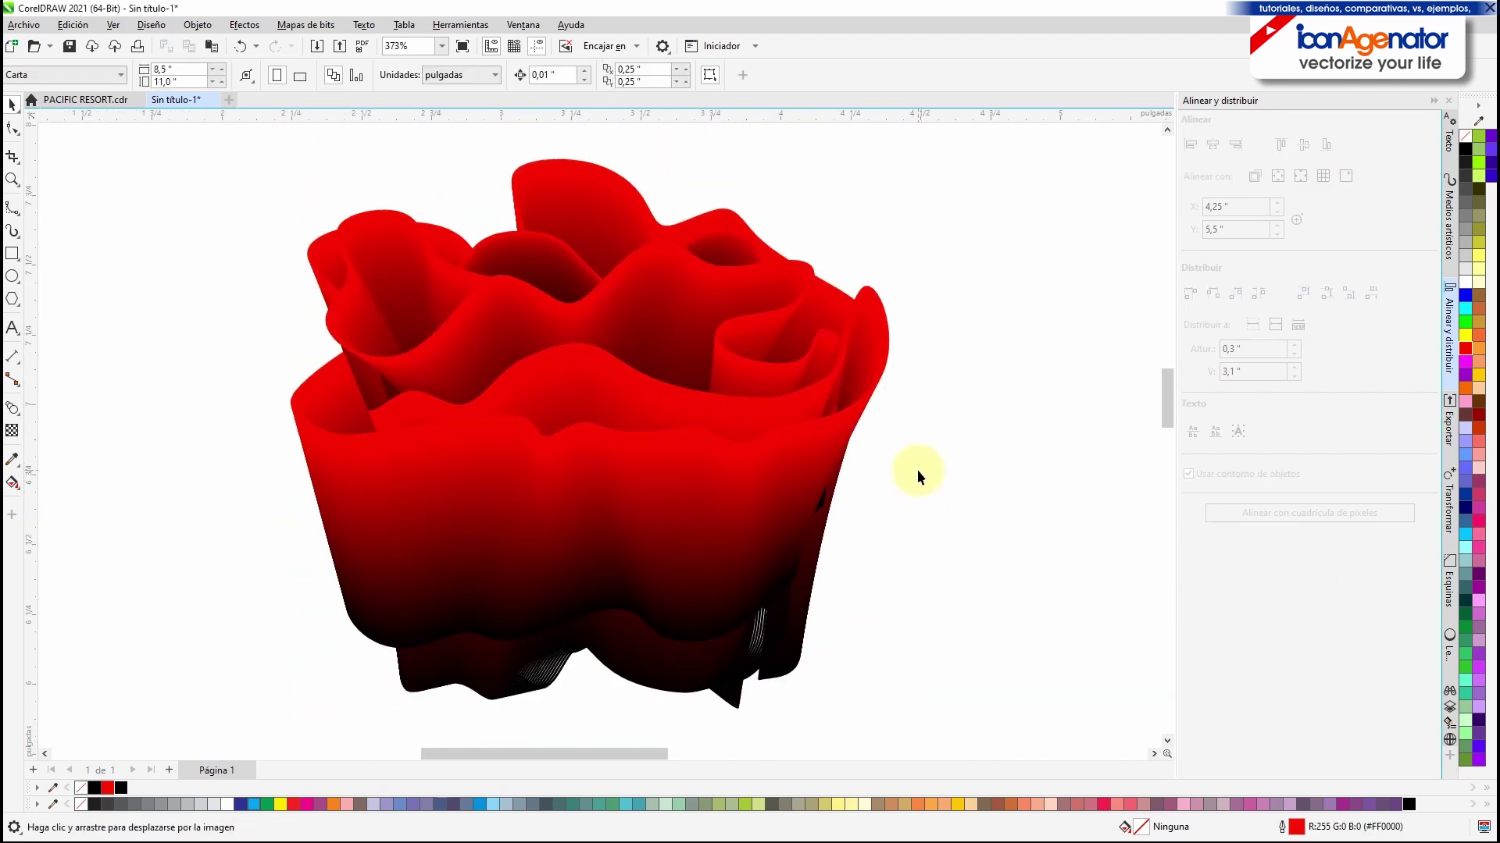
# Step: Activate the Artistic Media tool
pyautogui.scroll(3, 670, 403)
pyautogui.scroll(-1, 670, 403)
pyautogui.moveTo(670, 403); pyautogui.dragTo(693, 494)
pyautogui.scroll(-1, 693, 494)
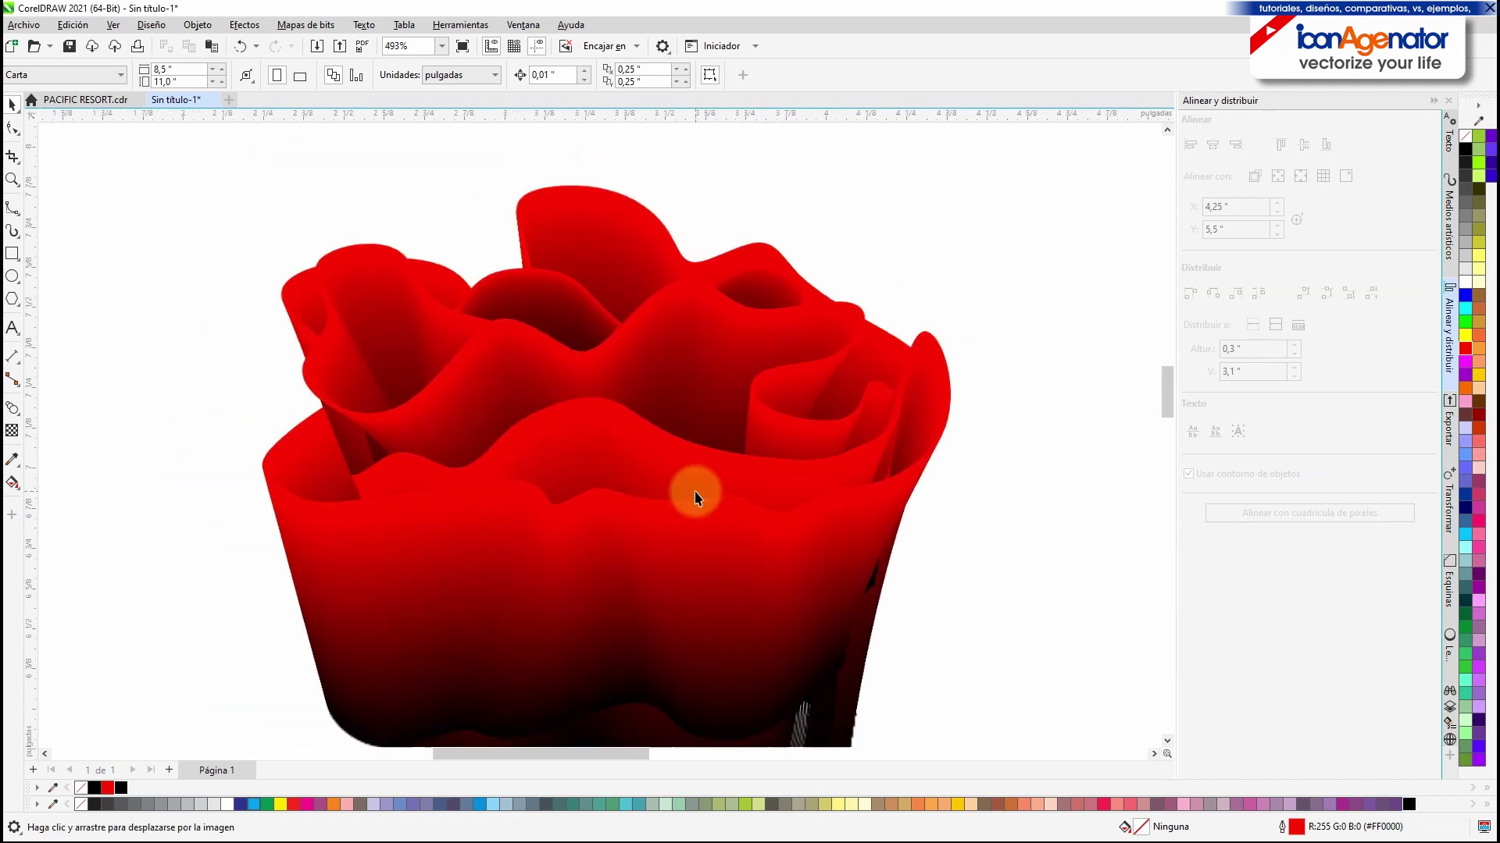
pyautogui.click(13, 232)
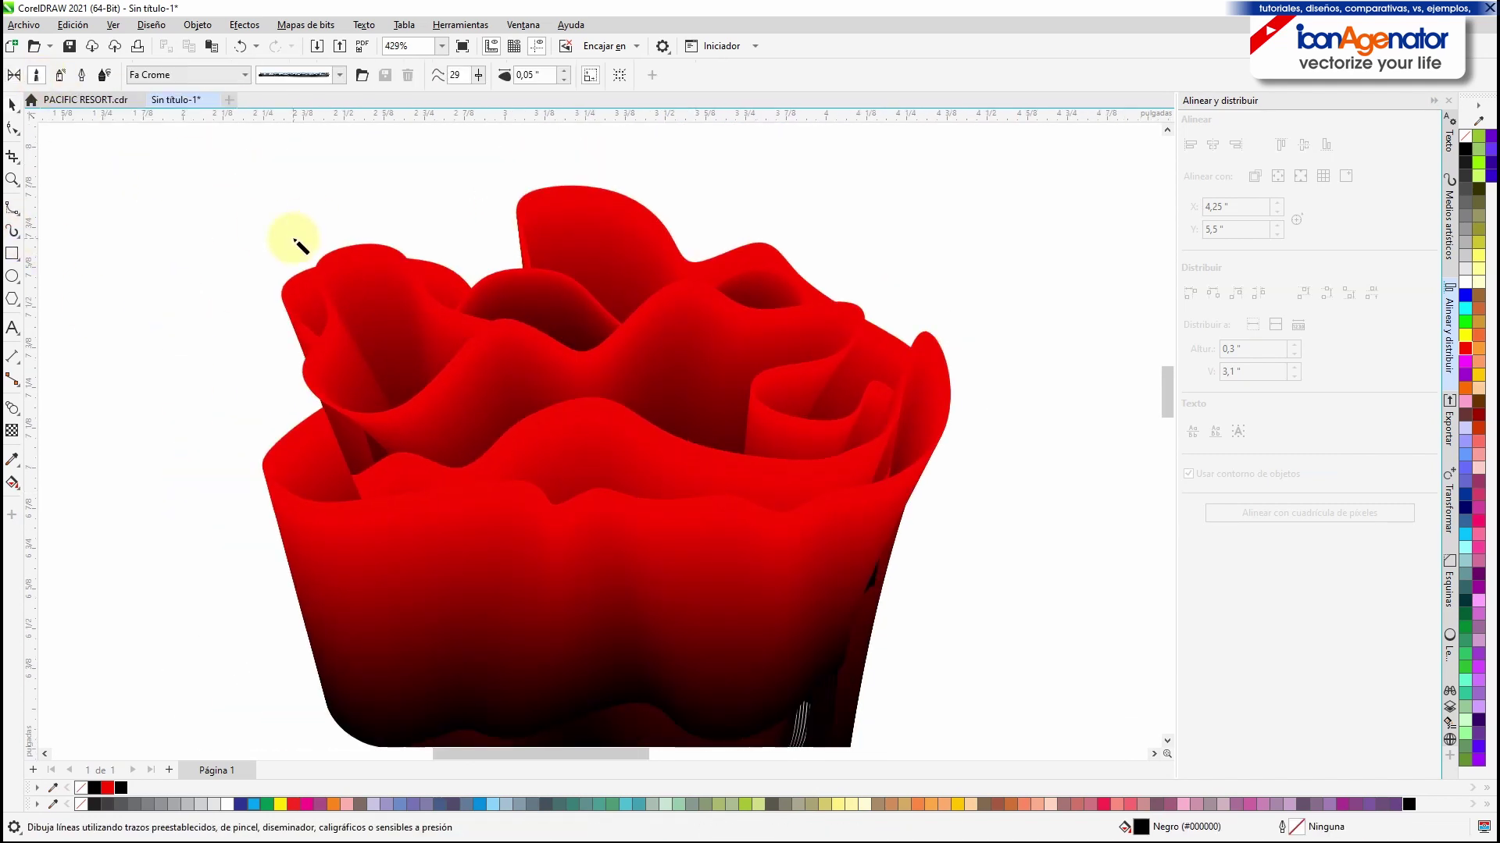
pyautogui.hotkey('alt', 'Tab')
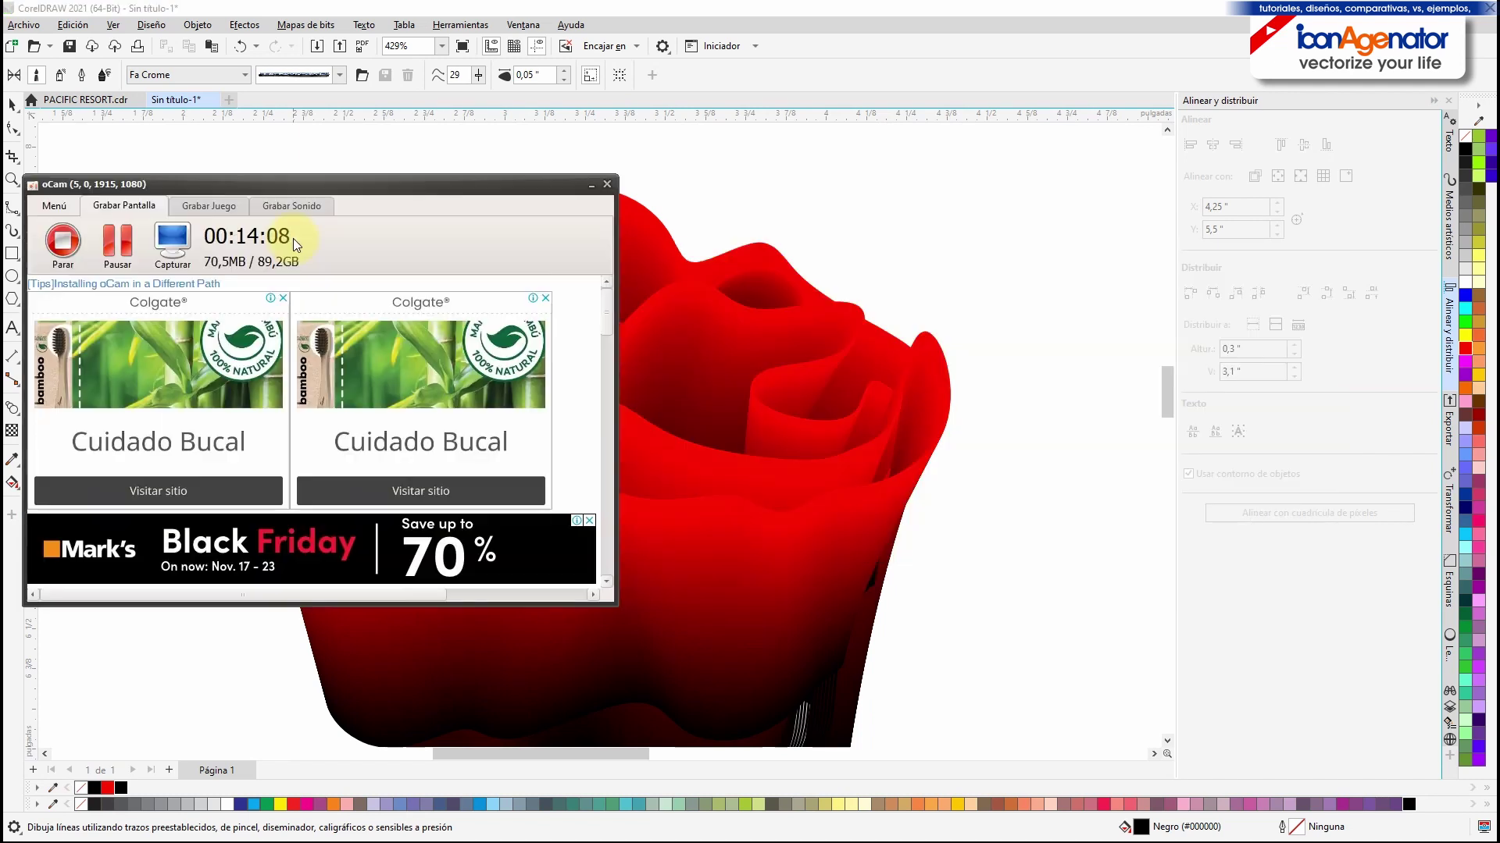
pyautogui.hotkey('alt', 'Tab')
pyautogui.hotkey('alt', 'Tab')
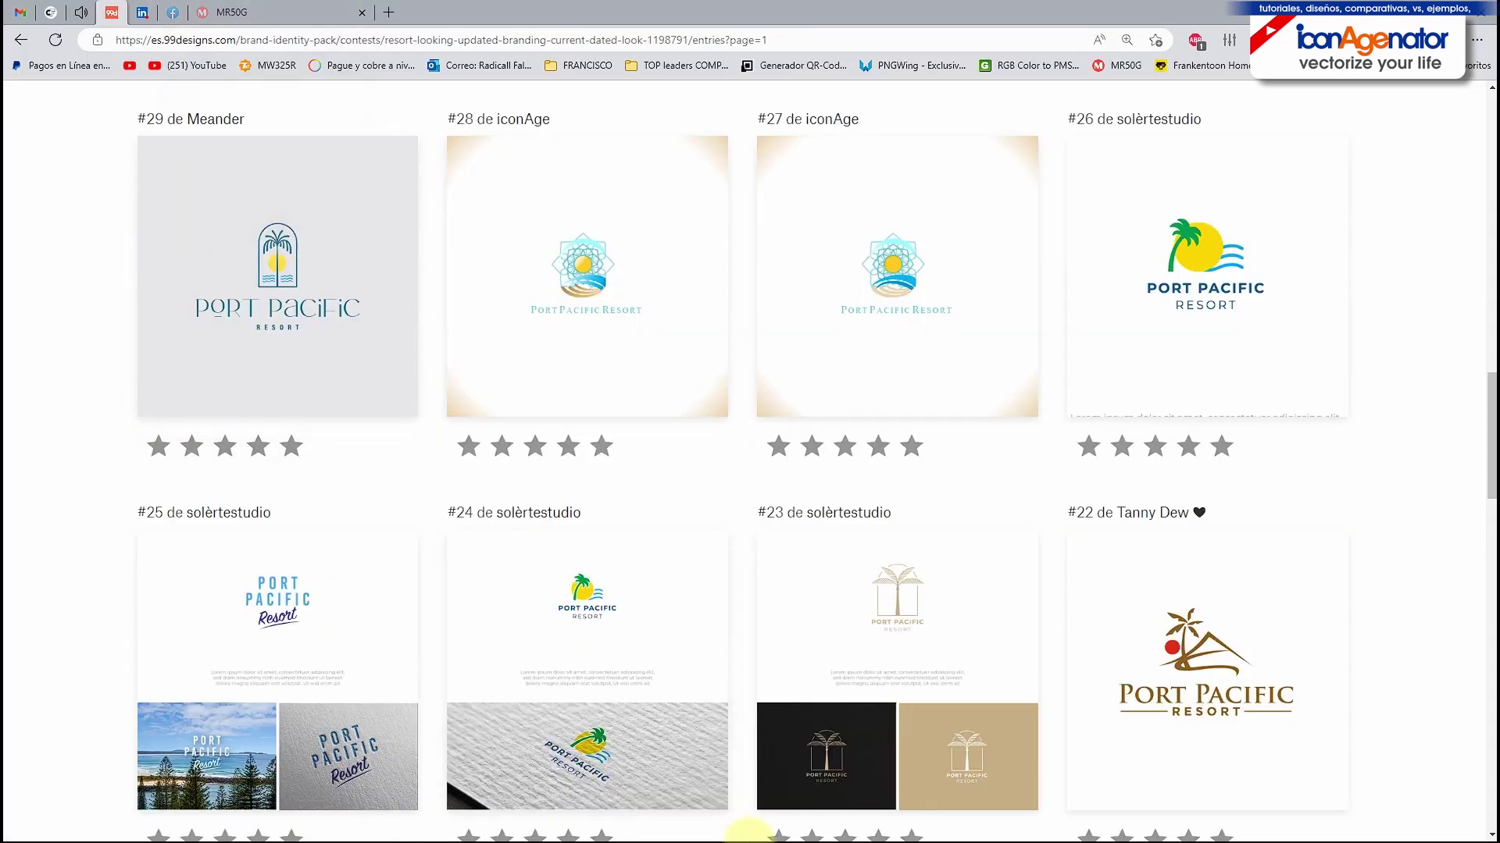
pyautogui.hotkey('alt', 'Tab')
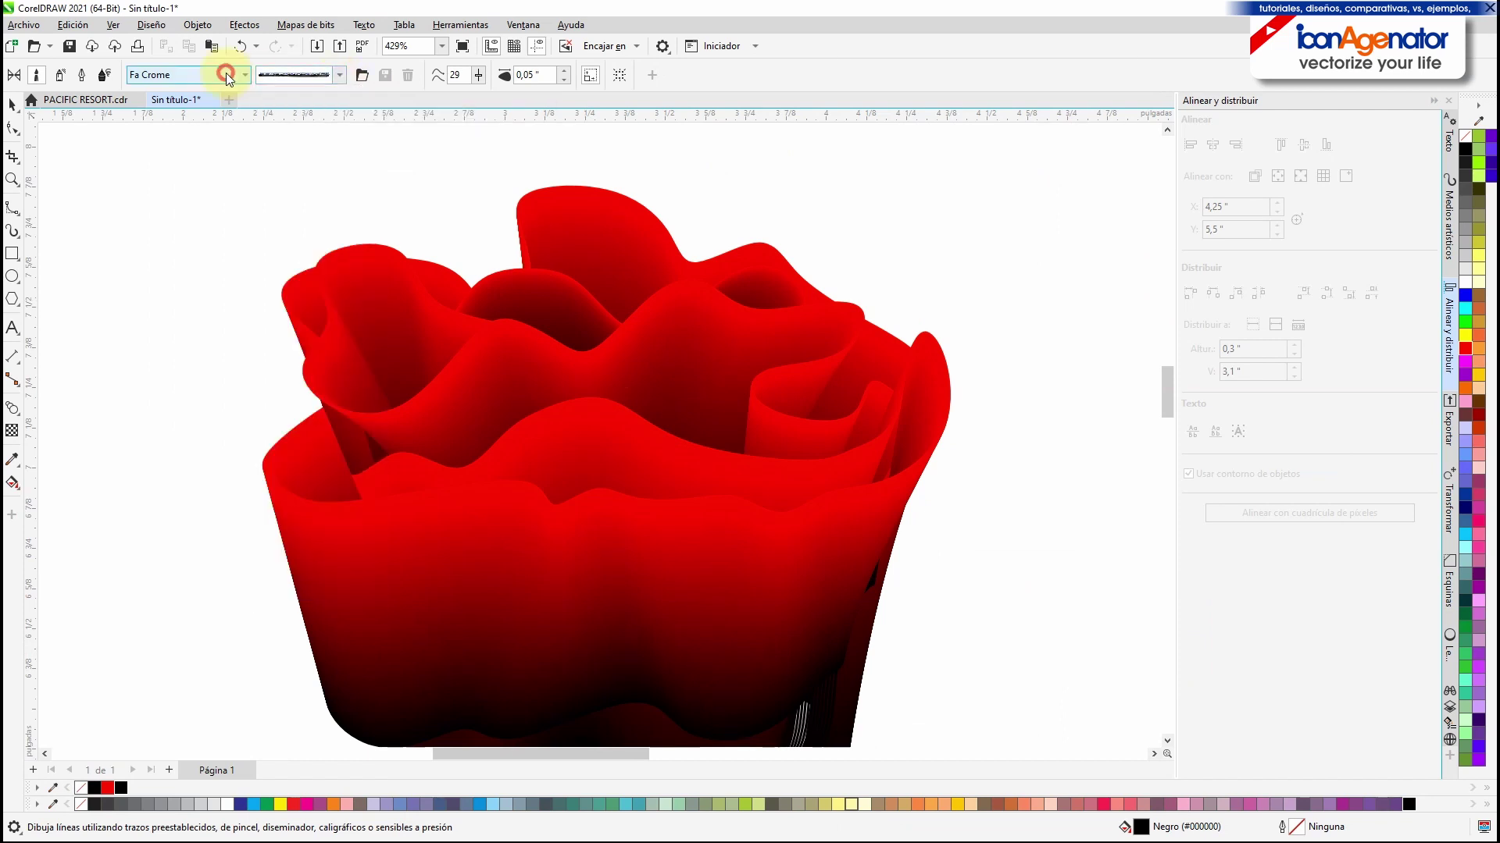
# Step: Choose the broad green leaf brush from the Fa Follage category
pyautogui.click(227, 72)
pyautogui.click(176, 265)
pyautogui.click(339, 74)
pyautogui.moveTo(376, 118); pyautogui.dragTo(399, 519)
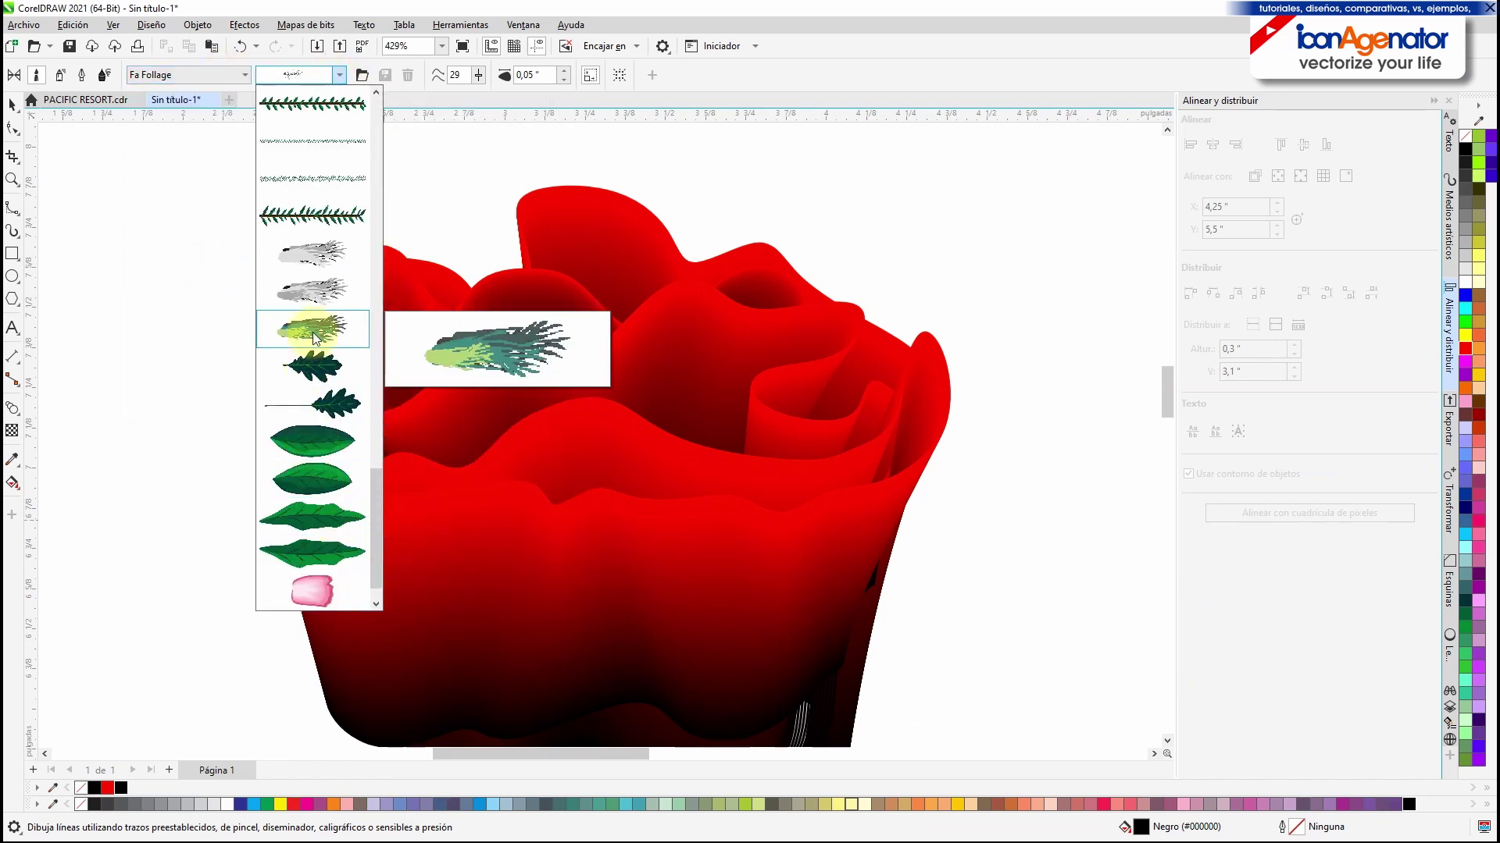
pyautogui.click(324, 412)
pyautogui.click(339, 74)
pyautogui.click(312, 515)
pyautogui.scroll(-2, 531, 642)
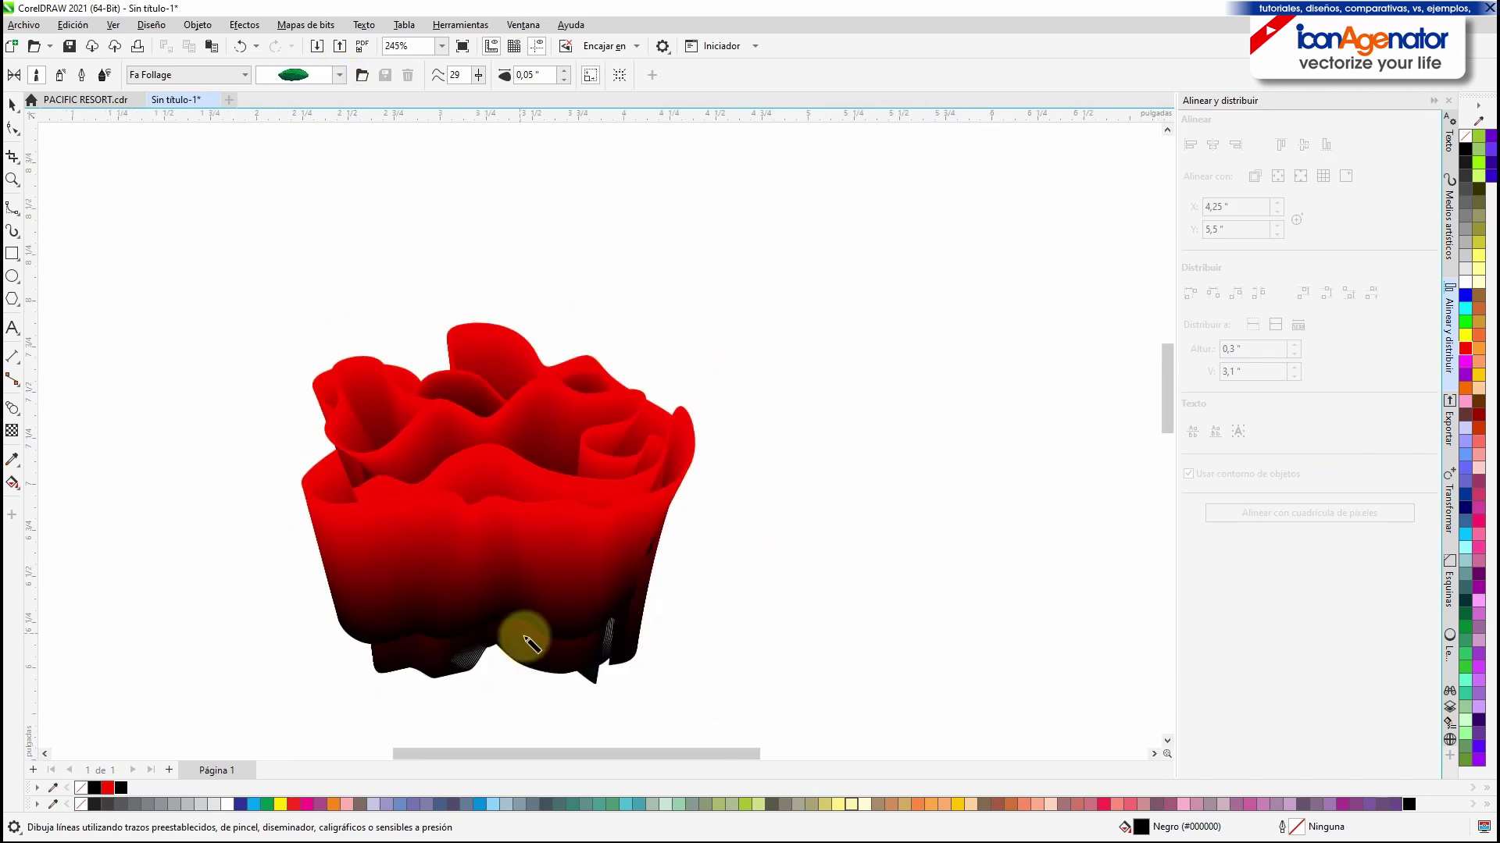
# Step: Paint five green leaves fanning out around the flower's base with a stroke width of 0.53 in
pyautogui.moveTo(602, 615); pyautogui.dragTo(682, 534)
pyautogui.moveTo(564, 75); pyautogui.dragTo(565, 41)
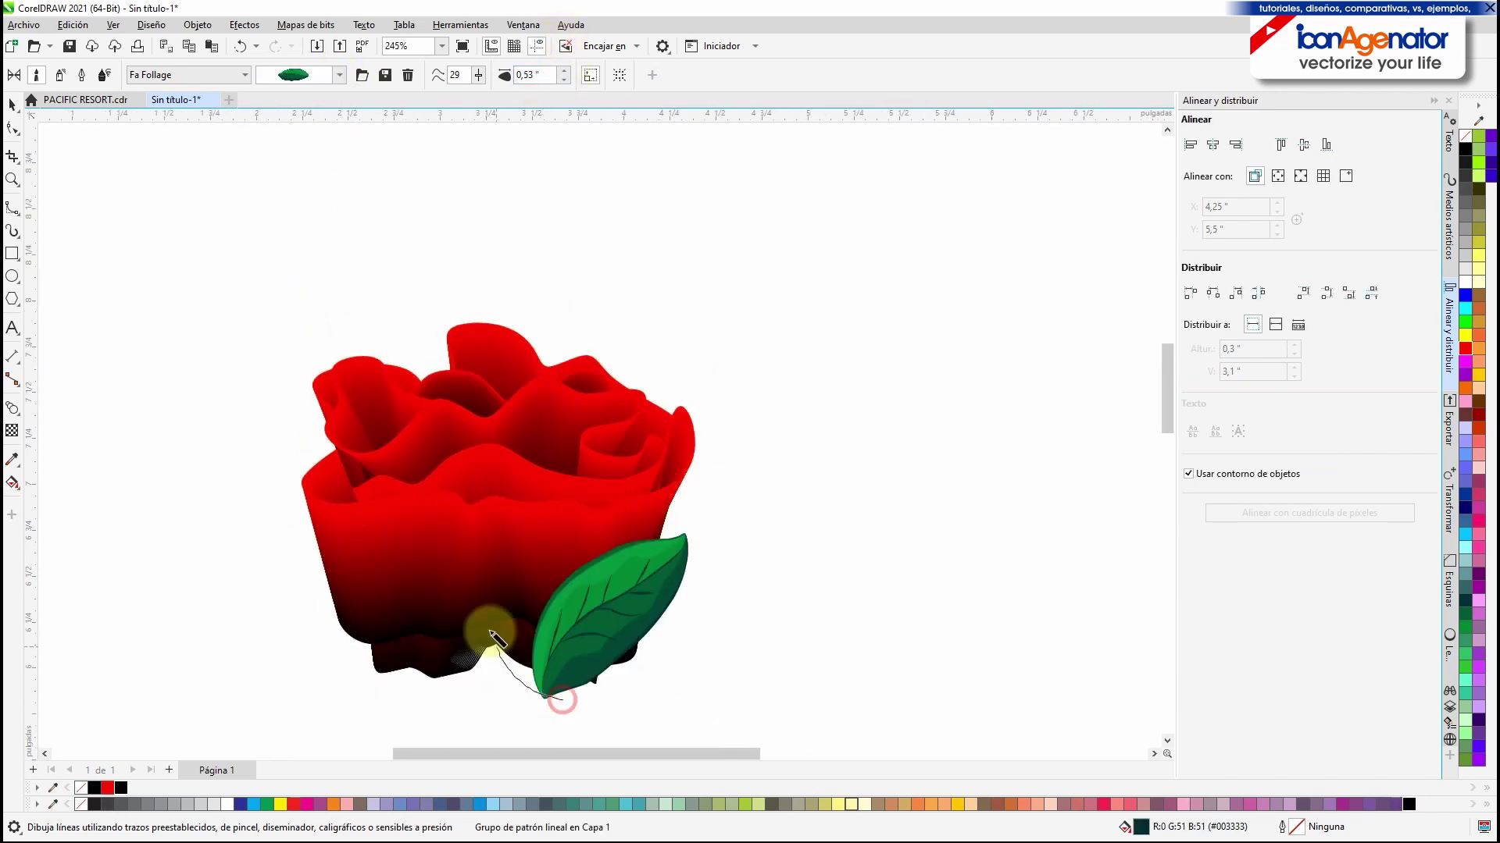
pyautogui.moveTo(491, 631); pyautogui.dragTo(442, 512)
pyautogui.moveTo(505, 709)
pyautogui.mouseDown()
pyautogui.moveTo(461, 692)
pyautogui.moveTo(318, 567)
pyautogui.mouseUp()
pyautogui.moveTo(439, 710)
pyautogui.mouseDown()
pyautogui.moveTo(403, 705)
pyautogui.moveTo(341, 540)
pyautogui.mouseUp()
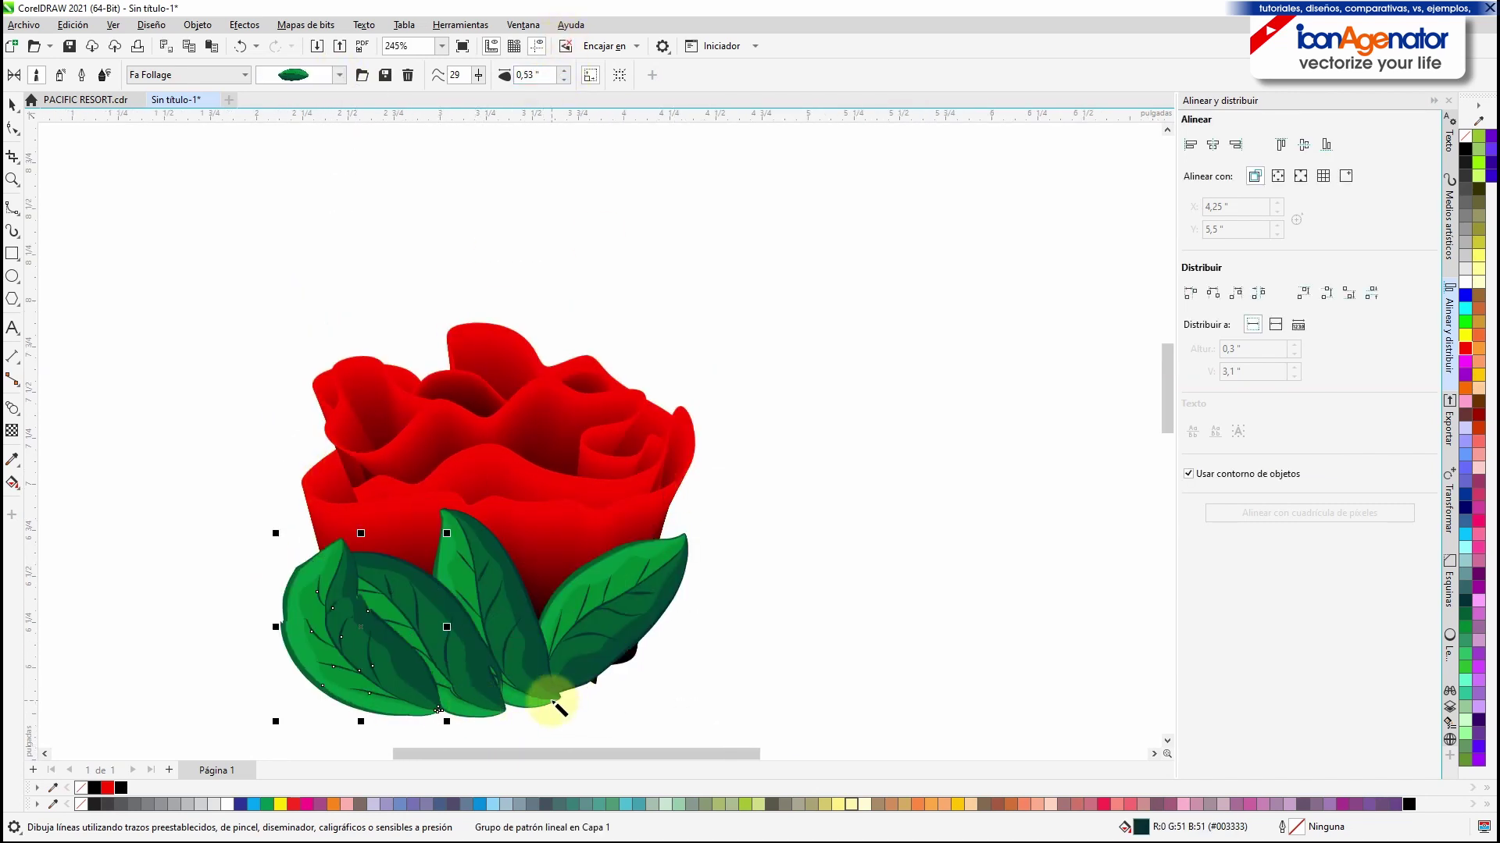
pyautogui.moveTo(558, 707); pyautogui.dragTo(739, 538)
# Step: Send the leftmost leaf behind the flower and shift the neighbouring leaf left over it
pyautogui.scroll(3, 479, 445)
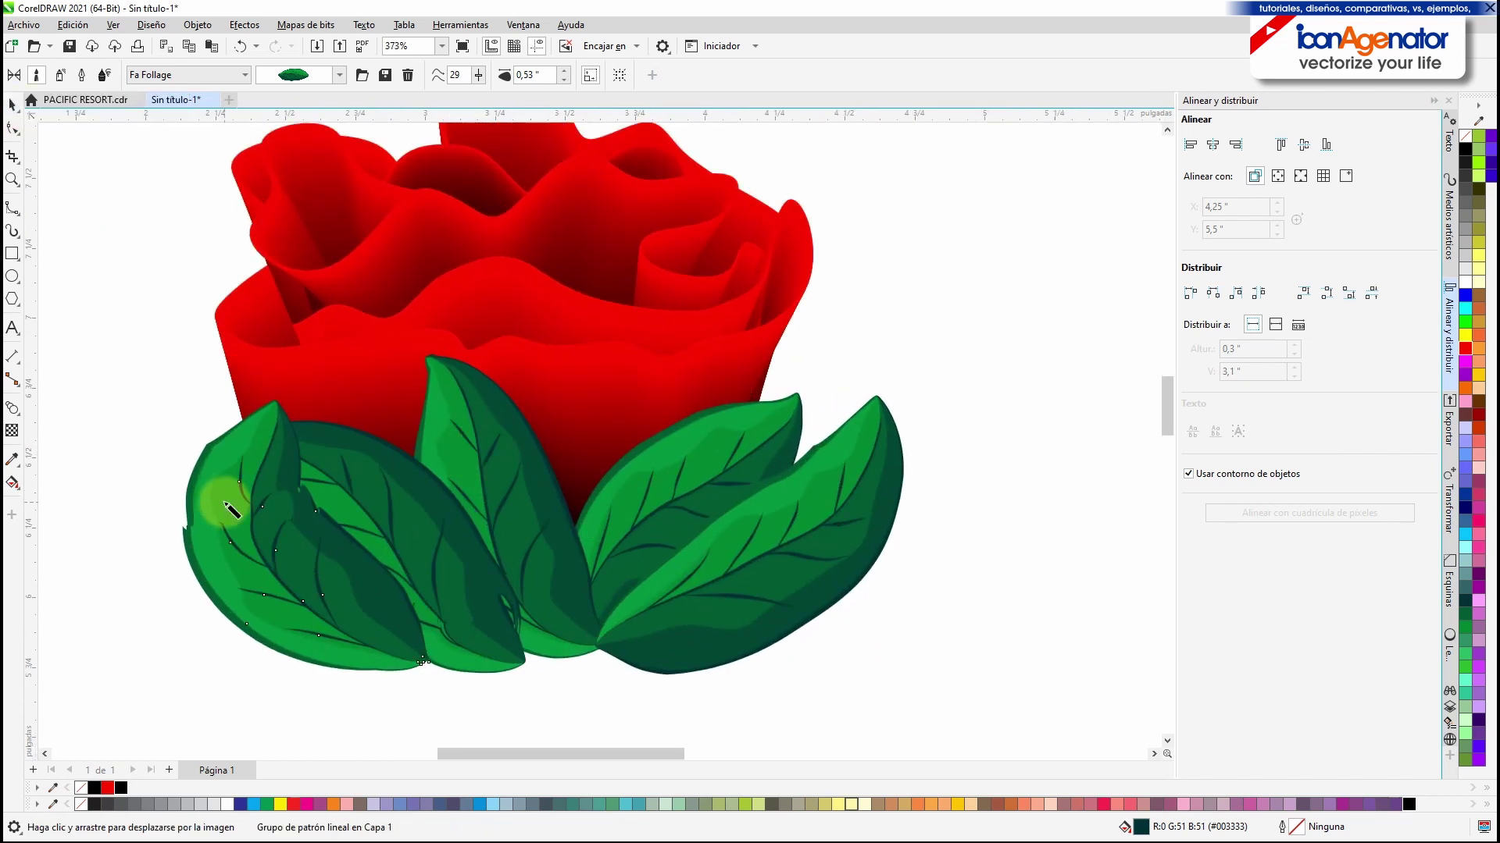
pyautogui.hotkey('shift', 'pagedown')
pyautogui.press('Delete')
pyautogui.click(12, 105)
pyautogui.moveTo(428, 543); pyautogui.dragTo(391, 547)
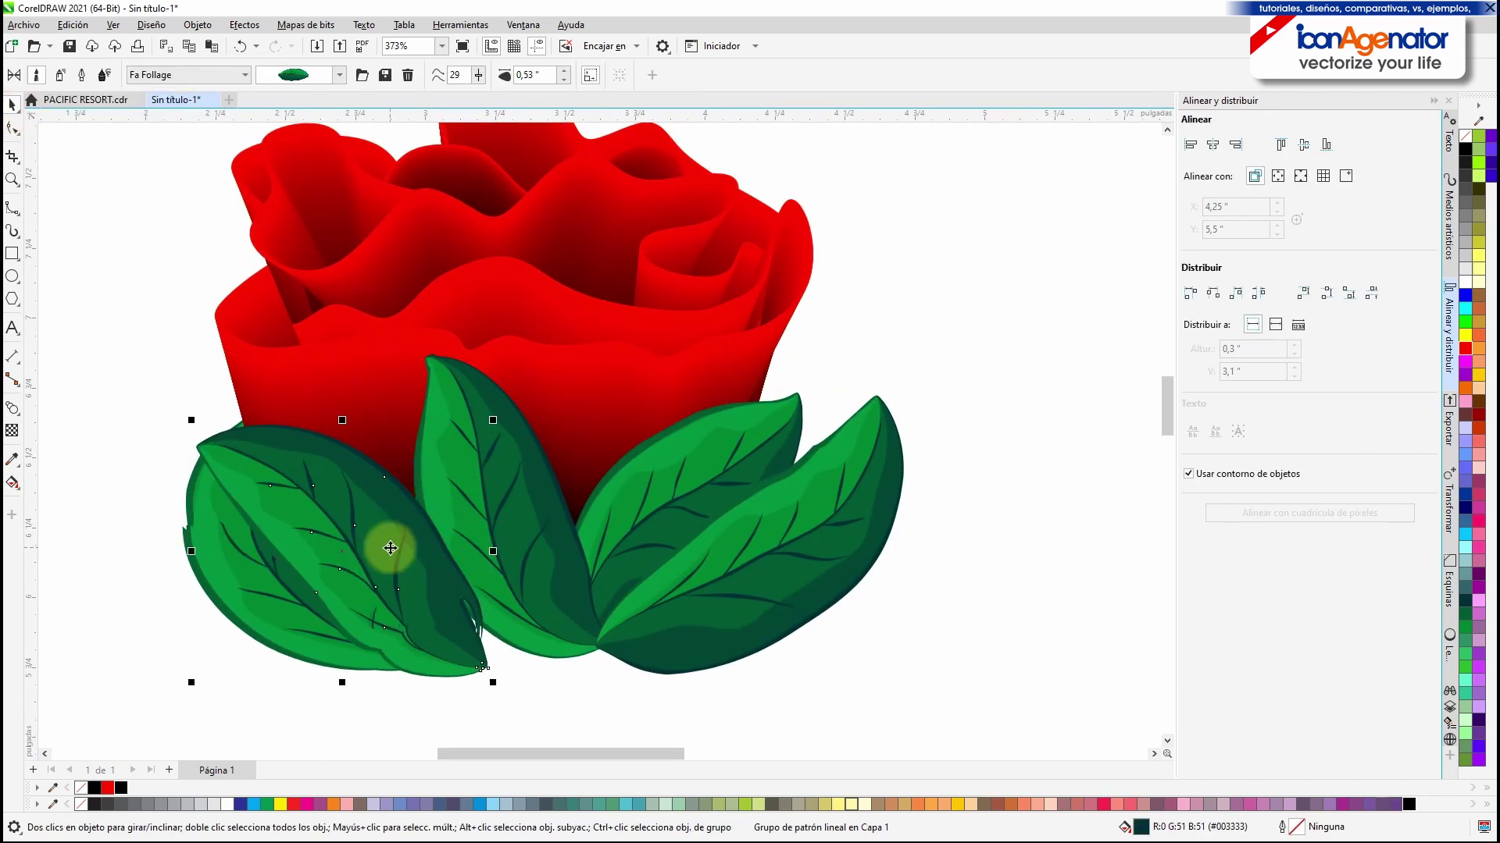
# Step: Shift the middle leaf slightly down and to the left so its base meets the right-hand leaves
pyautogui.moveTo(539, 563); pyautogui.dragTo(518, 569)
pyautogui.click(518, 570)
pyautogui.click(247, 46)
pyautogui.click(917, 328)
pyautogui.moveTo(586, 655); pyautogui.dragTo(575, 663)
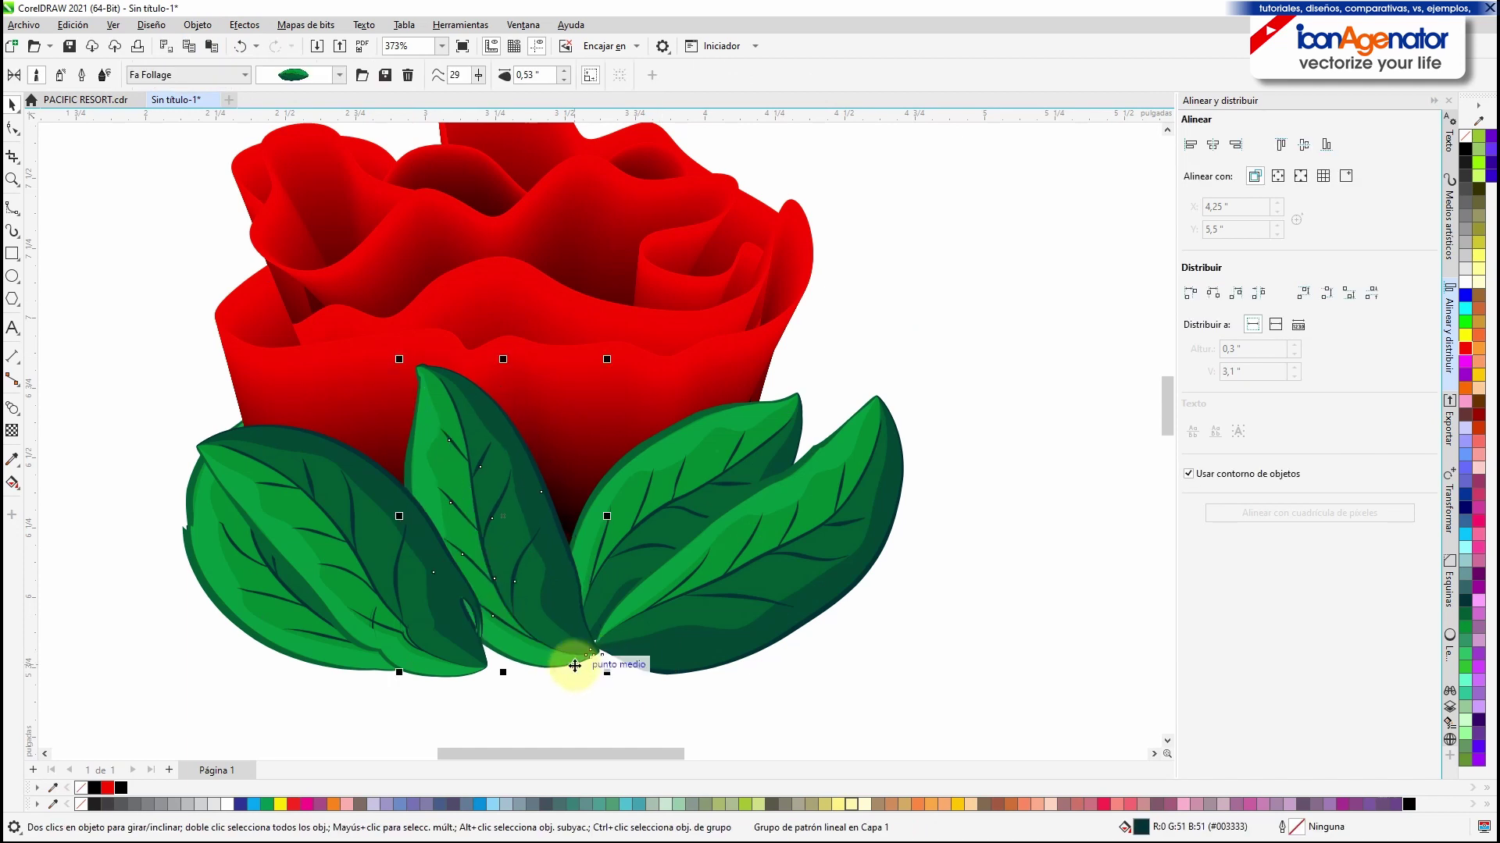
# Step: Reshape the front left leaf by extending its tip up and outward, joining its base to the middle leaf, and removing intermediate path nodes
pyautogui.click(267, 483)
pyautogui.press('F10')
pyautogui.moveTo(203, 468); pyautogui.dragTo(138, 332)
pyautogui.moveTo(346, 509); pyautogui.dragTo(503, 658)
pyautogui.press('Delete')
pyautogui.click(294, 385)
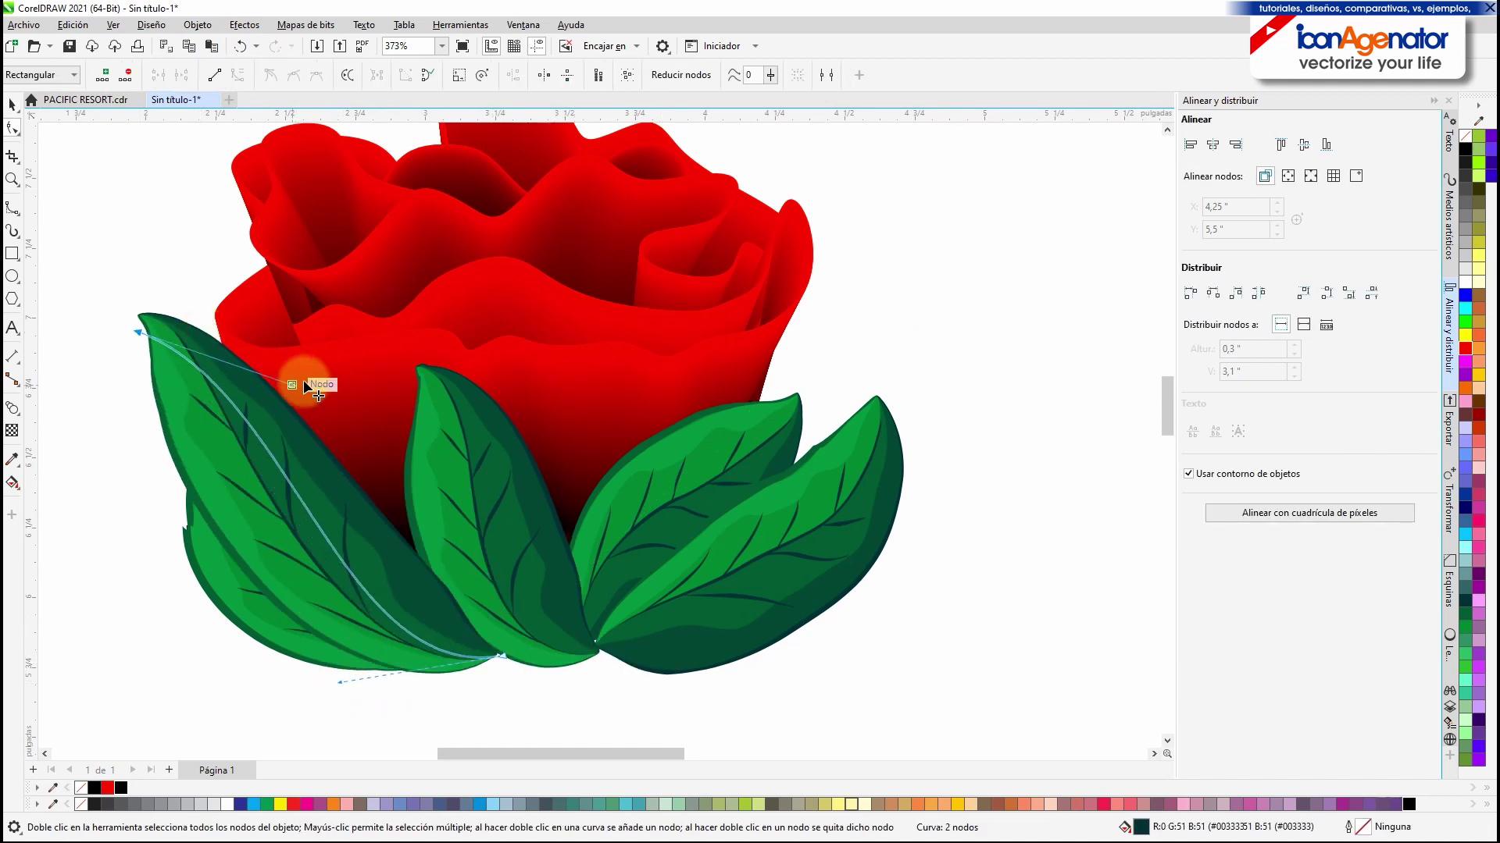
pyautogui.moveTo(136, 331)
pyautogui.mouseDown()
pyautogui.moveTo(105, 355)
pyautogui.moveTo(136, 344)
pyautogui.mouseUp()
pyautogui.click(772, 427)
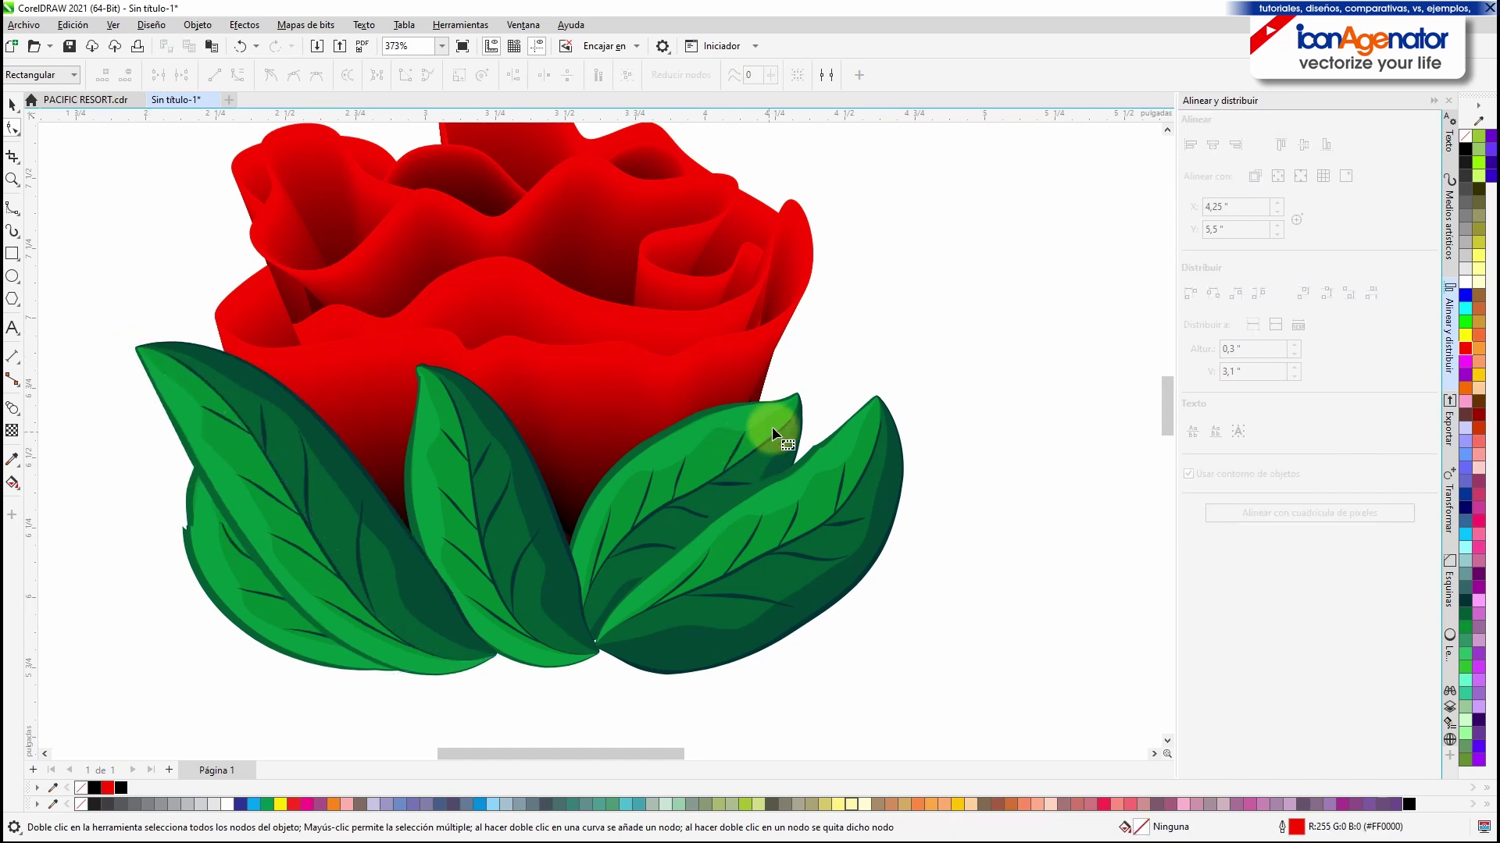
# Step: Reshape the outer right leaf by raising its tip, bowing its curve outward and deleting the path's intermediate nodes
pyautogui.click(19, 106)
pyautogui.doubleClick(867, 447)
pyautogui.moveTo(864, 407); pyautogui.dragTo(849, 314)
pyautogui.moveTo(927, 403); pyautogui.dragTo(780, 544)
pyautogui.press('Delete')
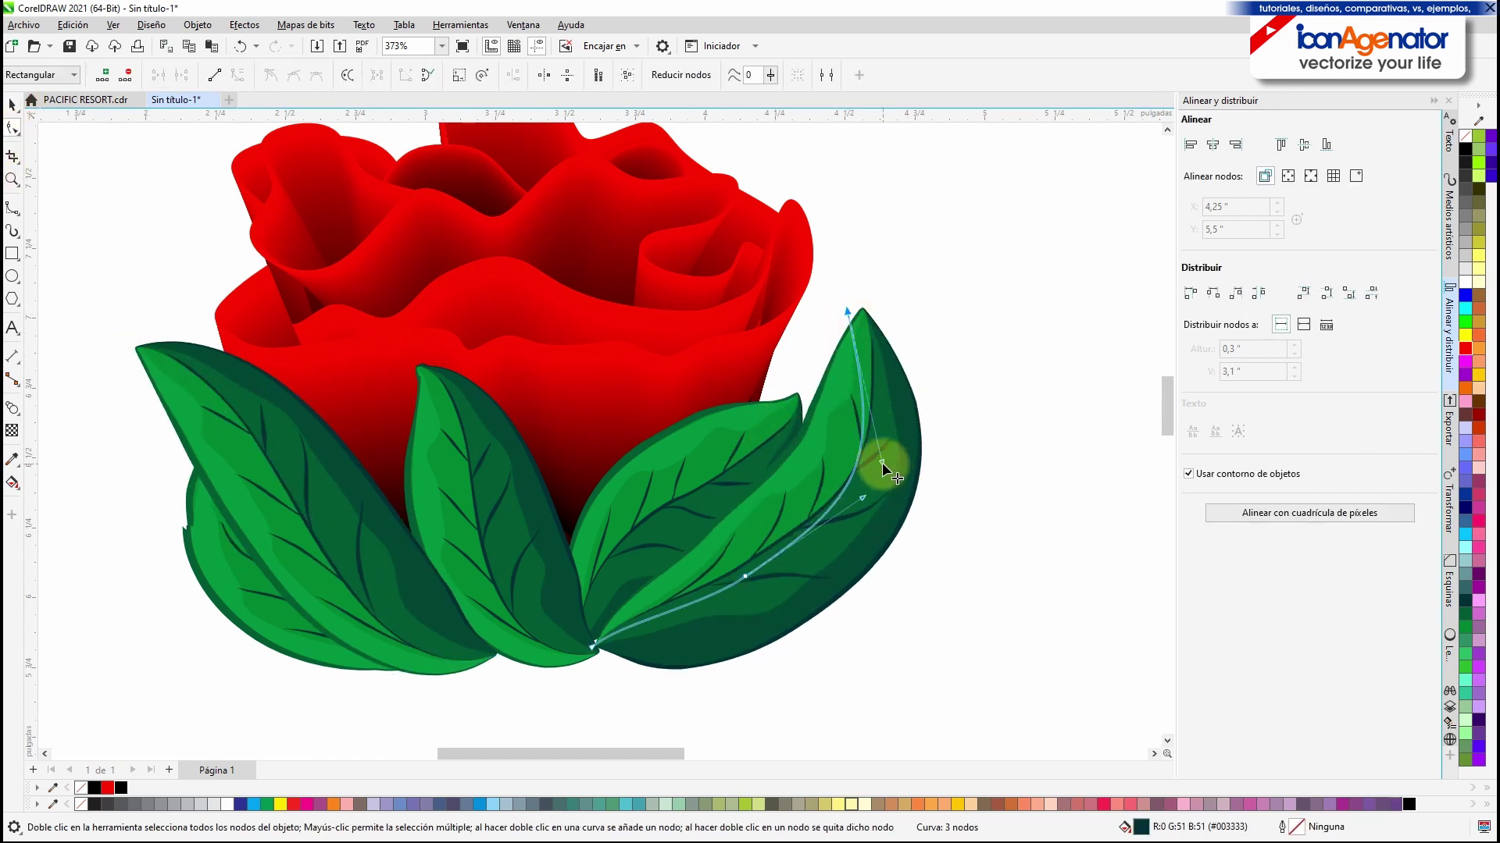
pyautogui.moveTo(882, 462); pyautogui.dragTo(920, 453)
pyautogui.moveTo(823, 500); pyautogui.dragTo(691, 613)
pyautogui.press('Delete')
# Step: Reshape the inner right leaf by raising its tip, bowing its curve outward and deleting the path's intermediate node
pyautogui.click(631, 414)
pyautogui.click(15, 106)
pyautogui.doubleClick(703, 424)
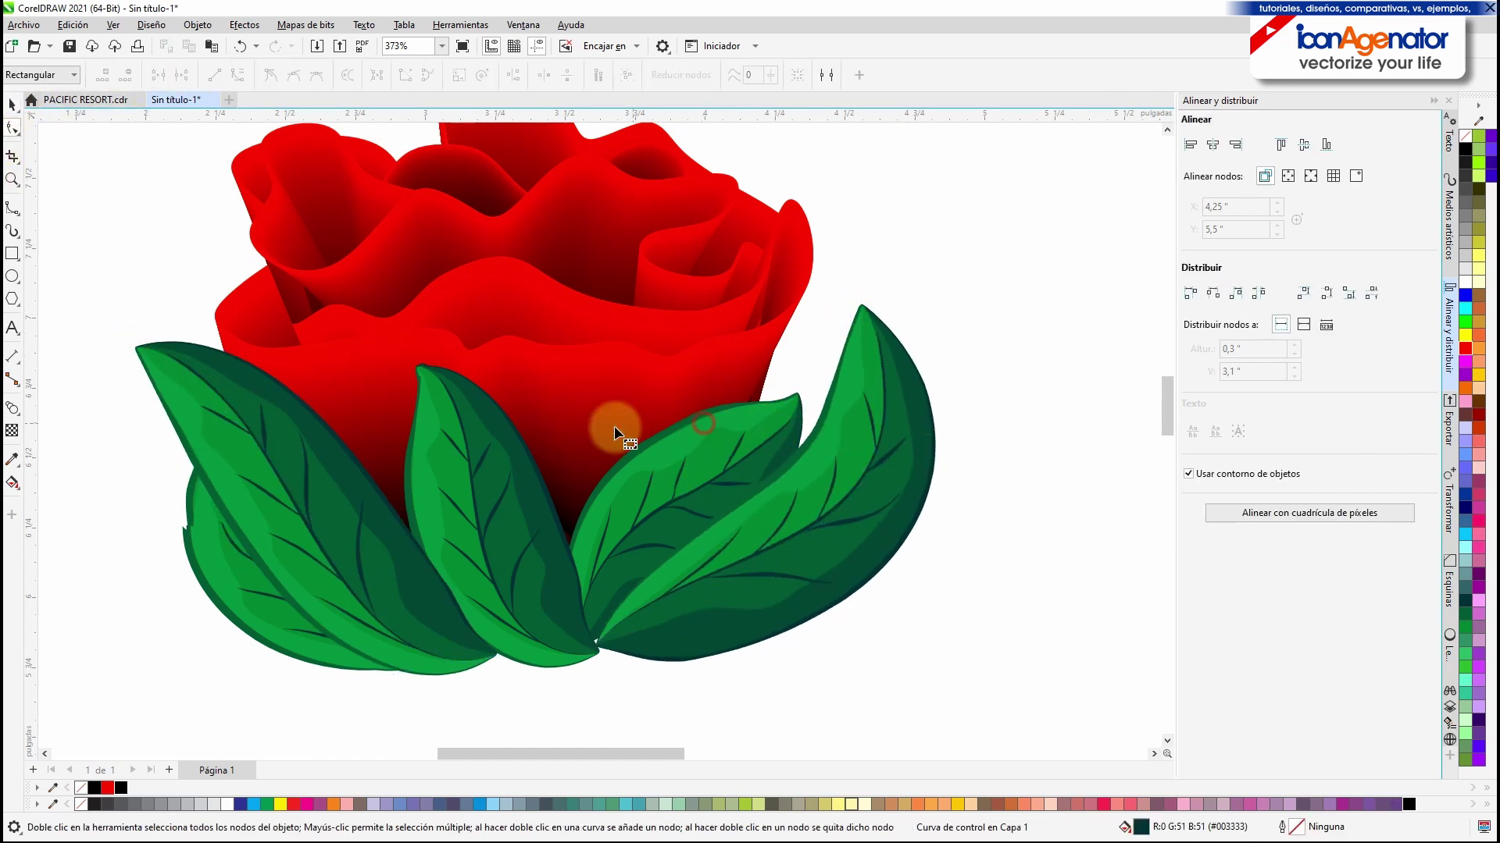
pyautogui.click(675, 487)
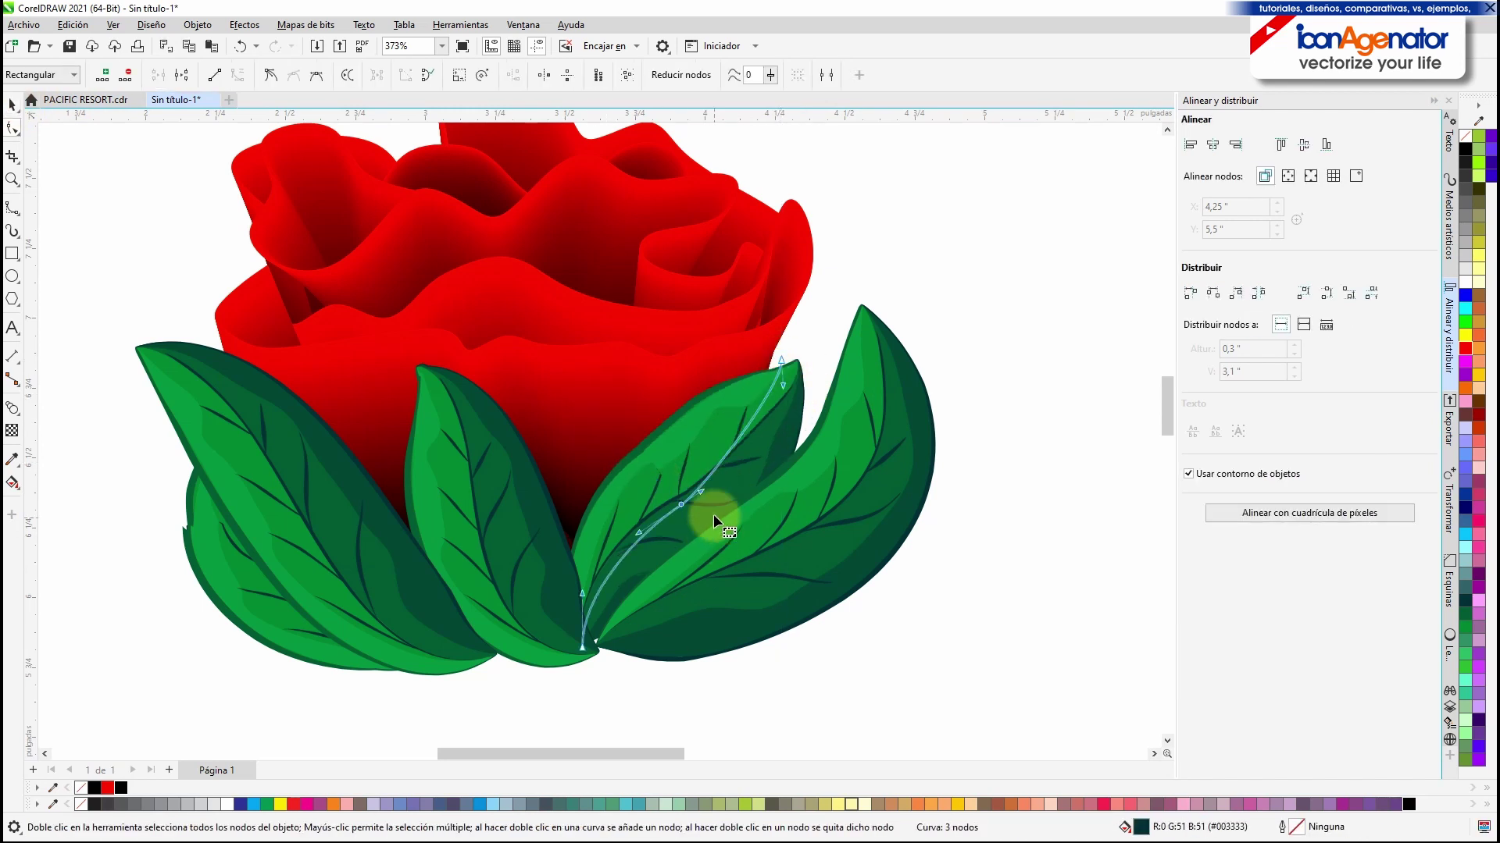
pyautogui.moveTo(700, 492); pyautogui.dragTo(766, 491)
pyautogui.moveTo(781, 360); pyautogui.dragTo(781, 352)
pyautogui.moveTo(651, 478); pyautogui.dragTo(717, 521)
pyautogui.press('Delete')
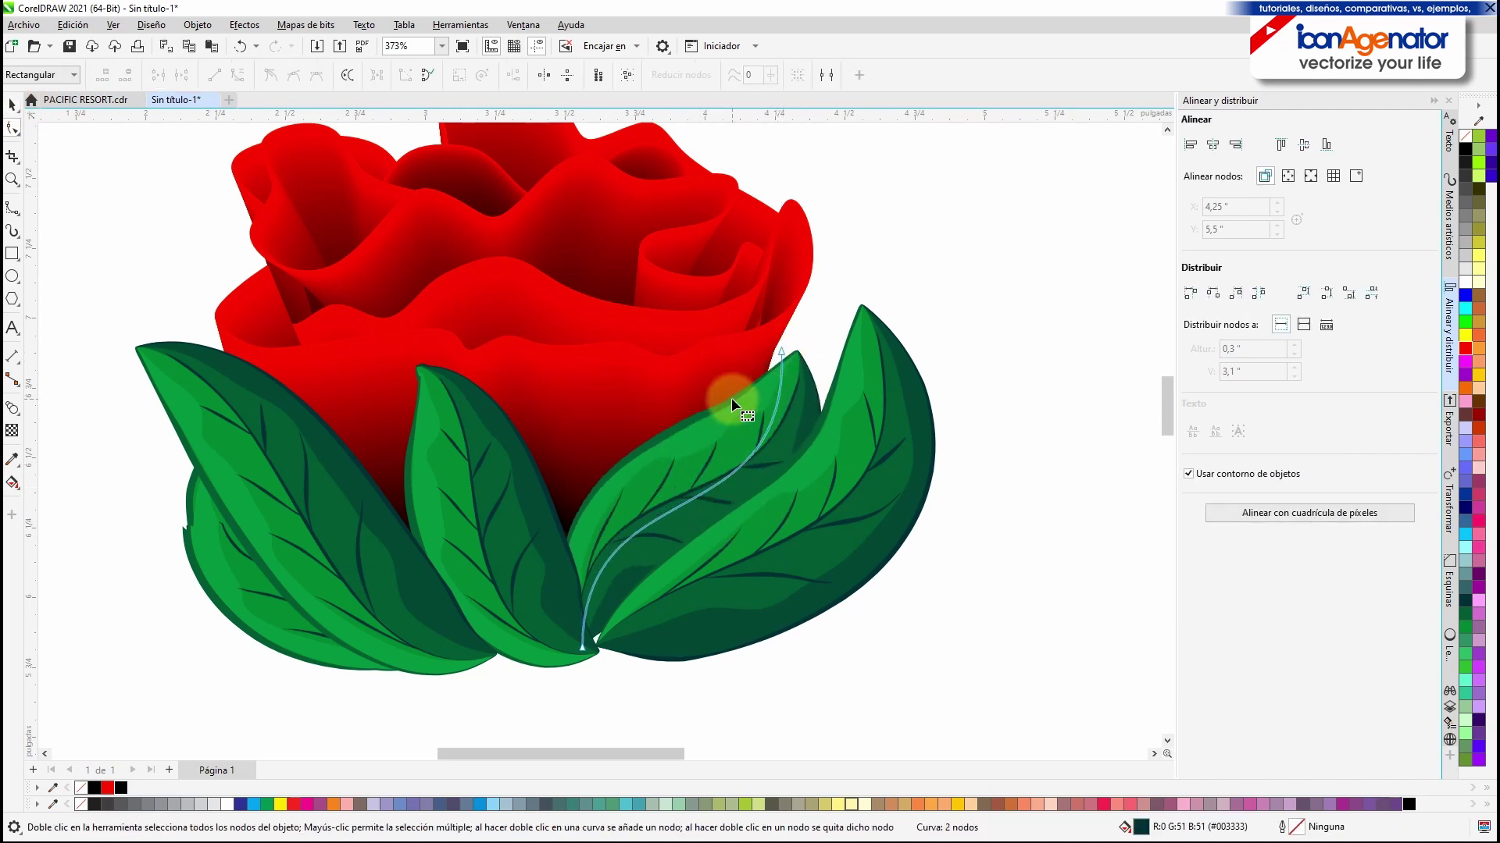
pyautogui.click(13, 104)
# Step: Move the leftmost leaf slightly outward and shift the two right leaves in toward the base of the middle leaf
pyautogui.scroll(-1, 623, 448)
pyautogui.moveTo(622, 448); pyautogui.dragTo(702, 536)
pyautogui.click(915, 390)
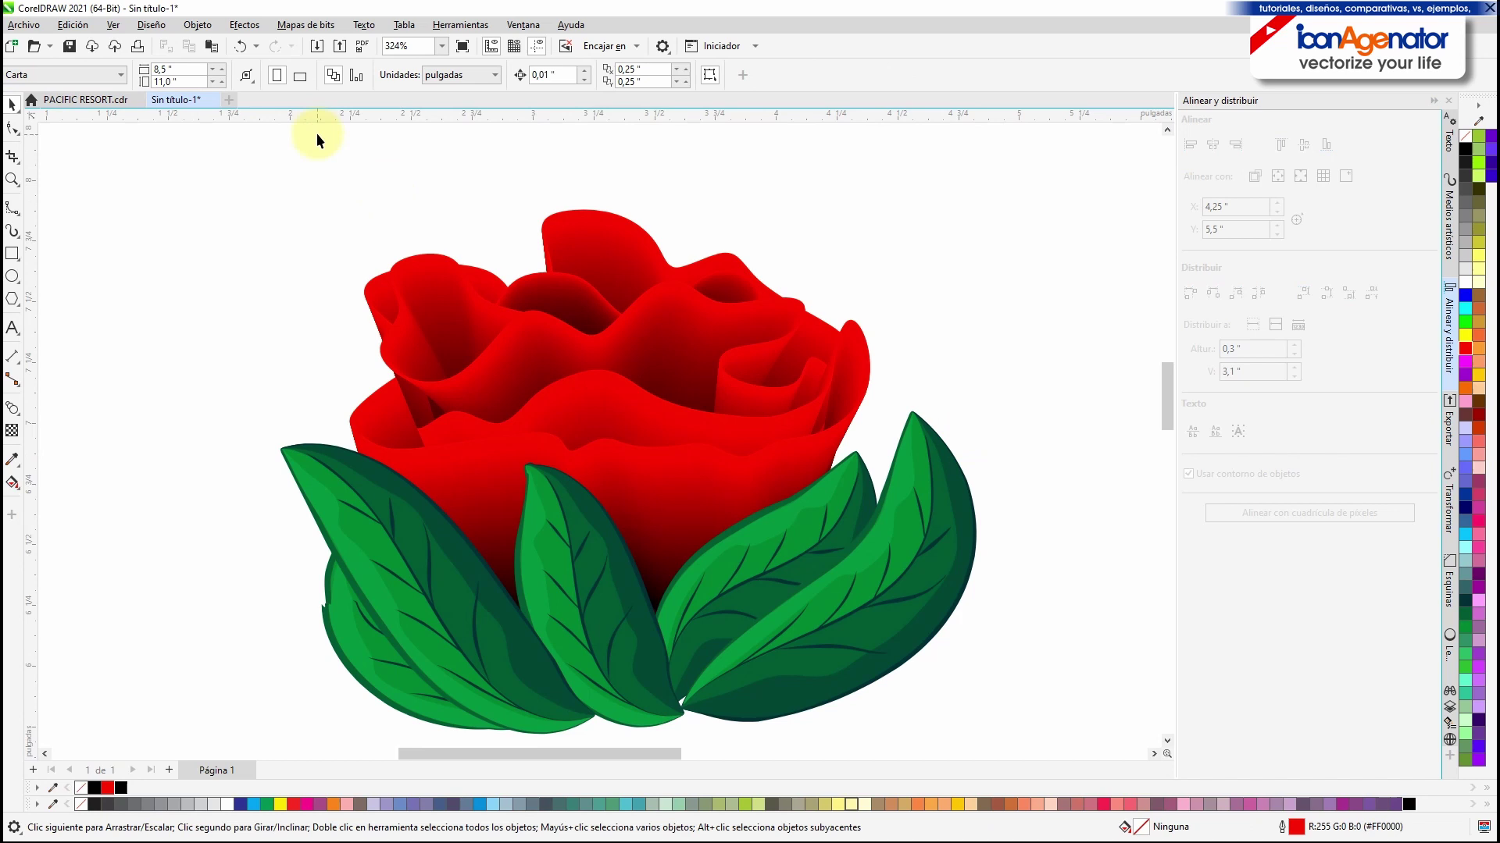
pyautogui.click(331, 631)
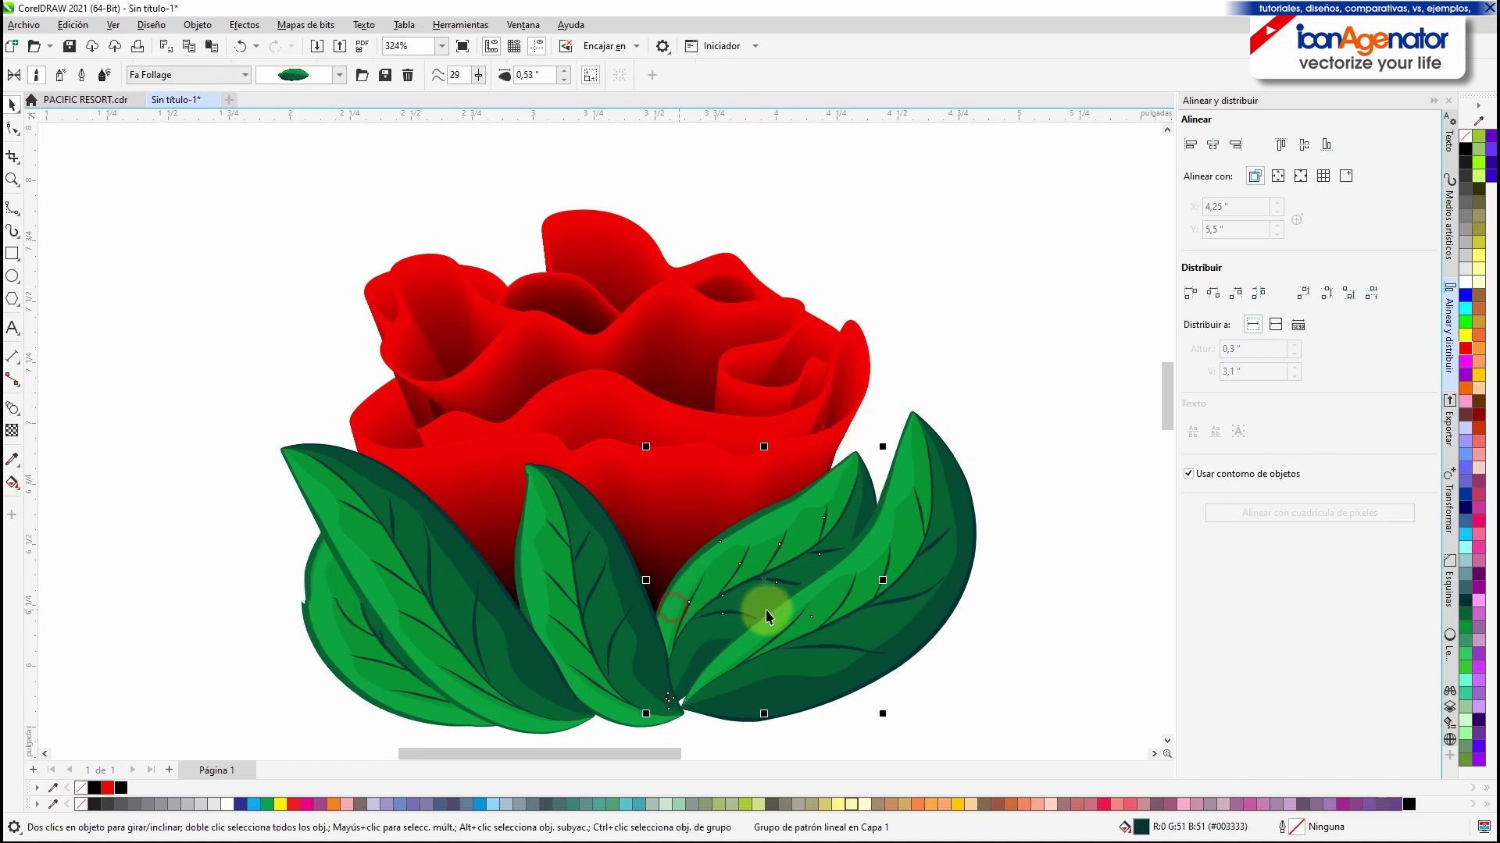
pyautogui.moveTo(767, 617); pyautogui.dragTo(690, 569)
pyautogui.click(930, 325)
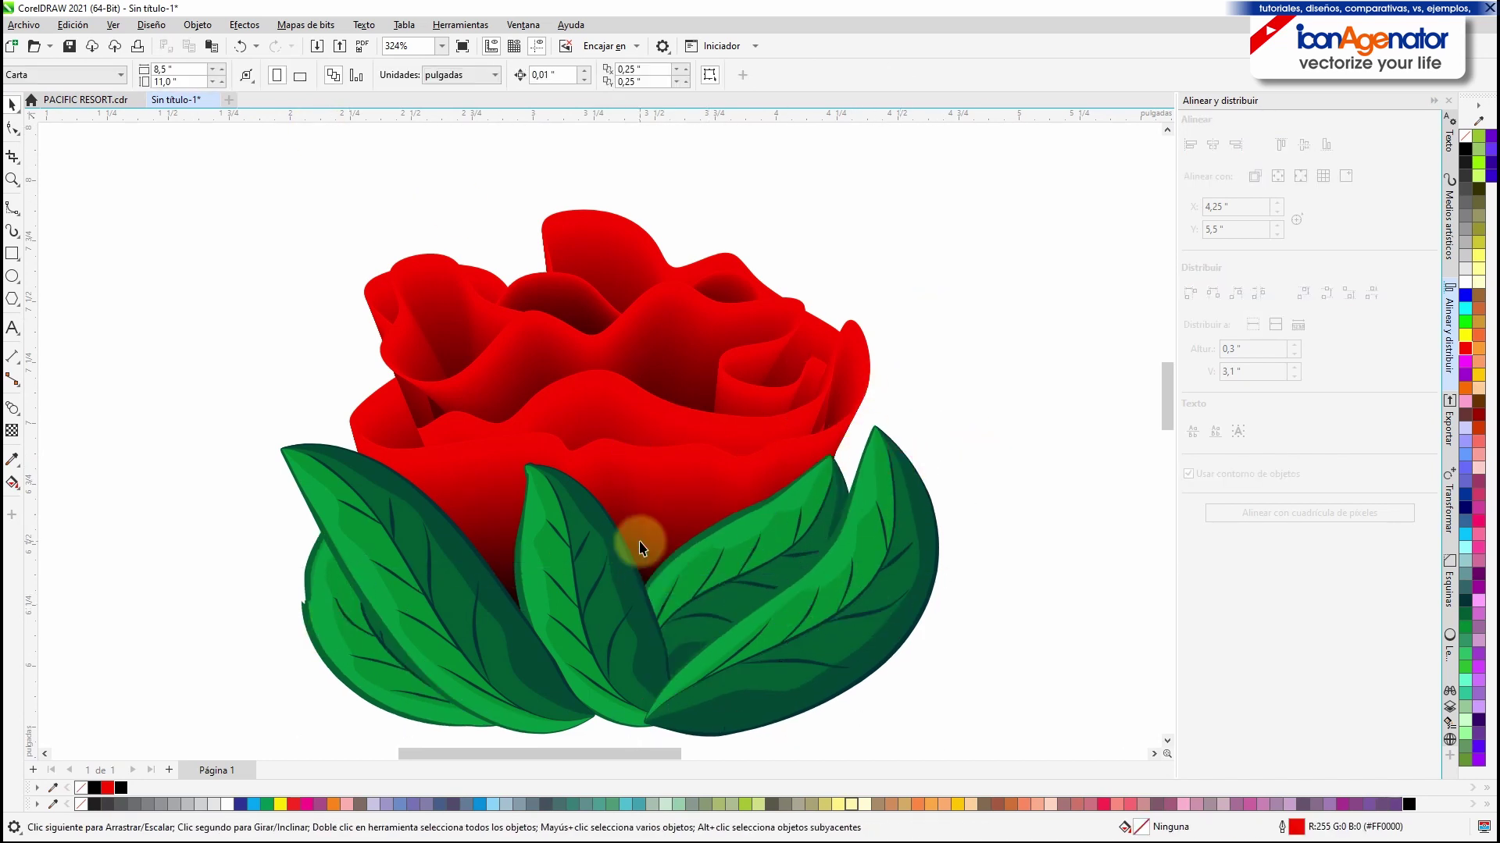
# Step: Select all the leaves and try the feathery foliage brush stroke, followed by the leafy branch stroke, on them
pyautogui.scroll(-1, 639, 542)
pyautogui.scroll(2, 615, 533)
pyautogui.scroll(-1, 590, 466)
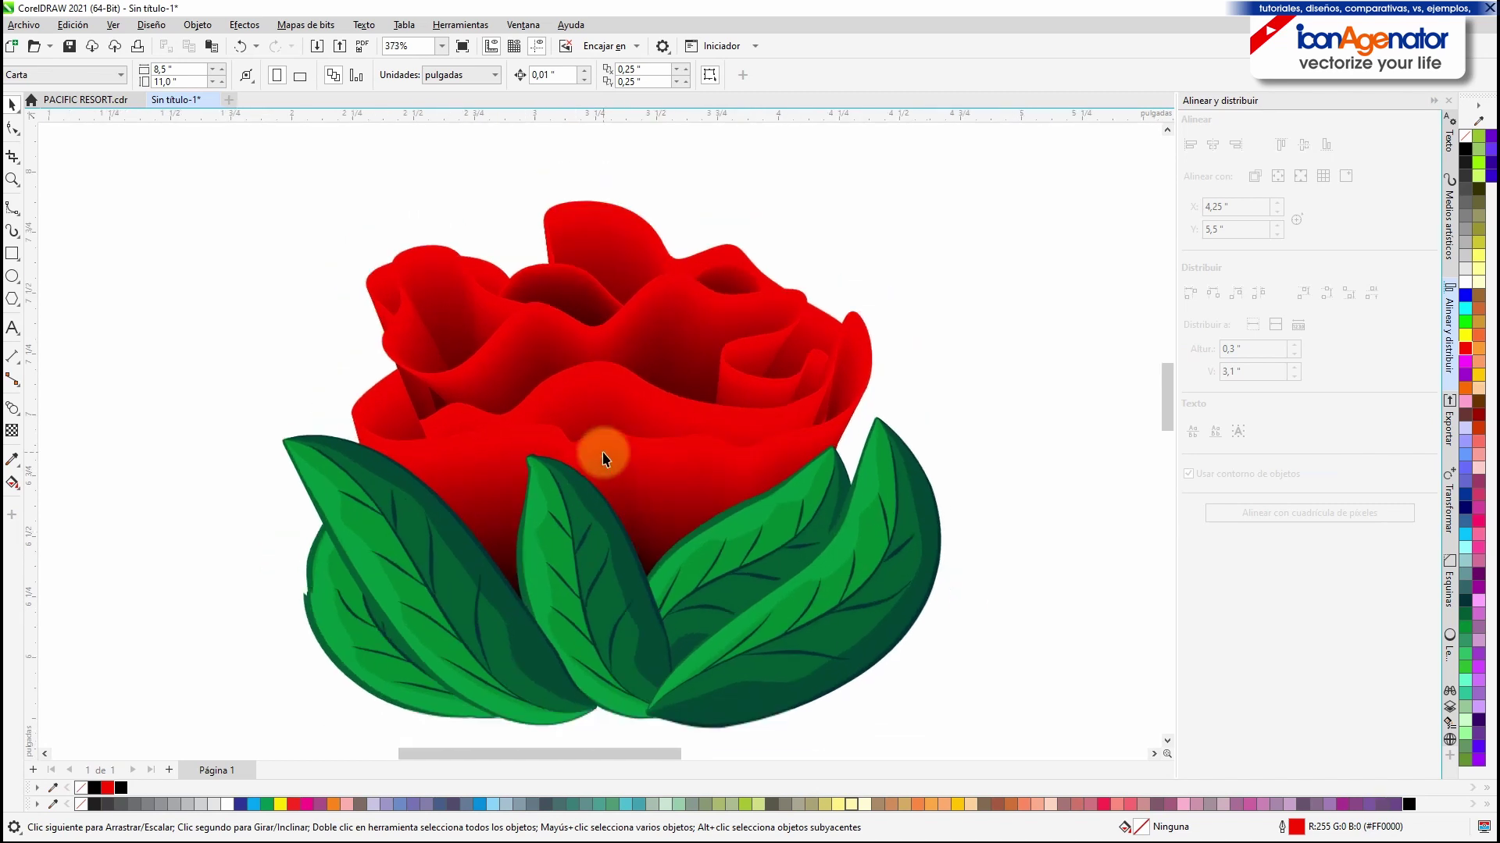
pyautogui.moveTo(589, 478); pyautogui.dragTo(548, 482)
pyautogui.click(538, 555)
pyautogui.keyDown('shift'); pyautogui.click(367, 598); pyautogui.keyUp('shift')
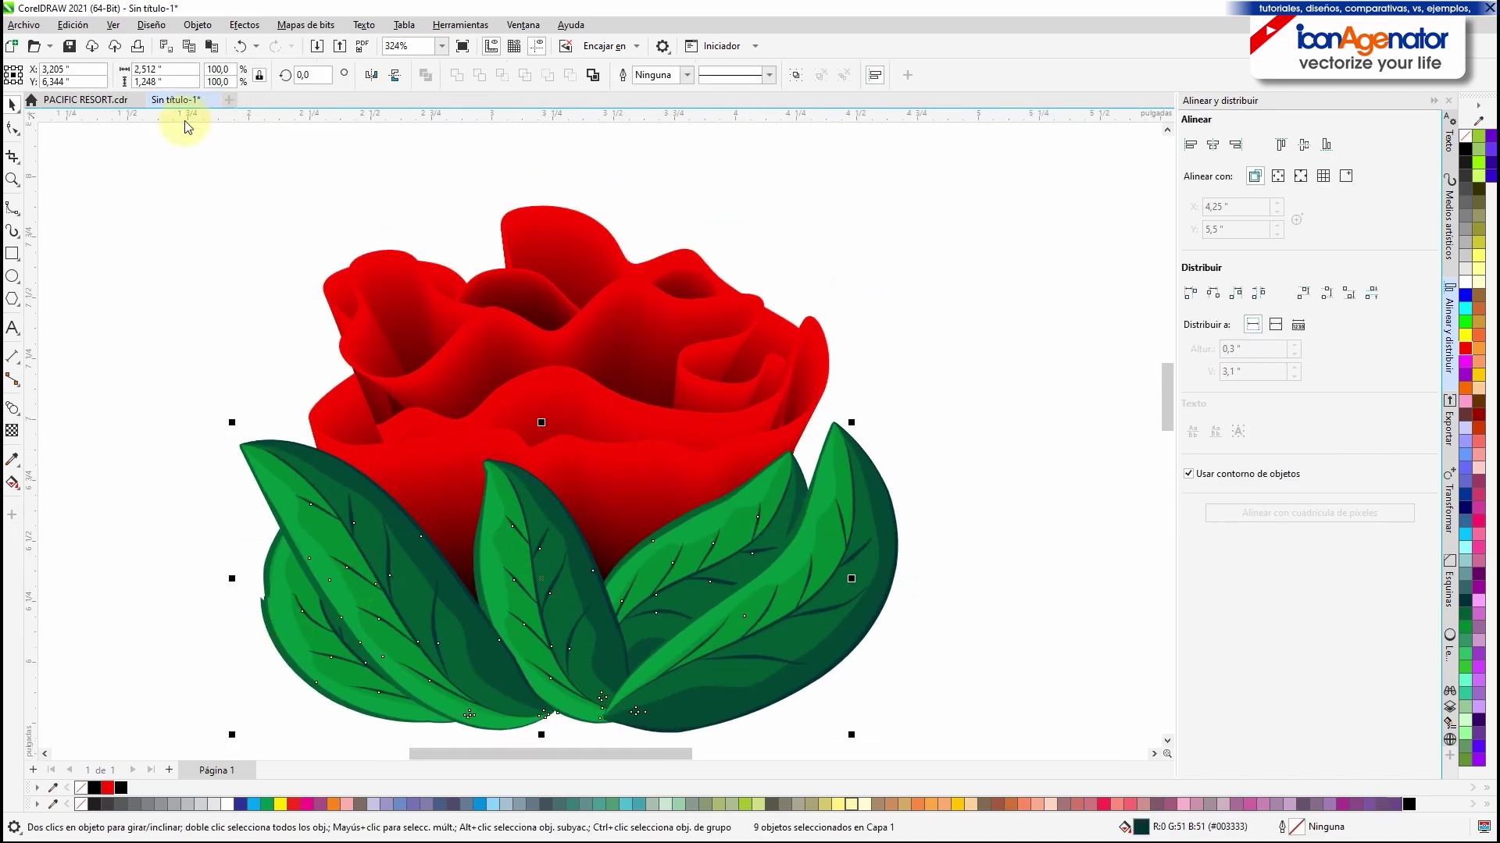
pyautogui.press('i')
pyautogui.click(341, 74)
pyautogui.click(257, 383)
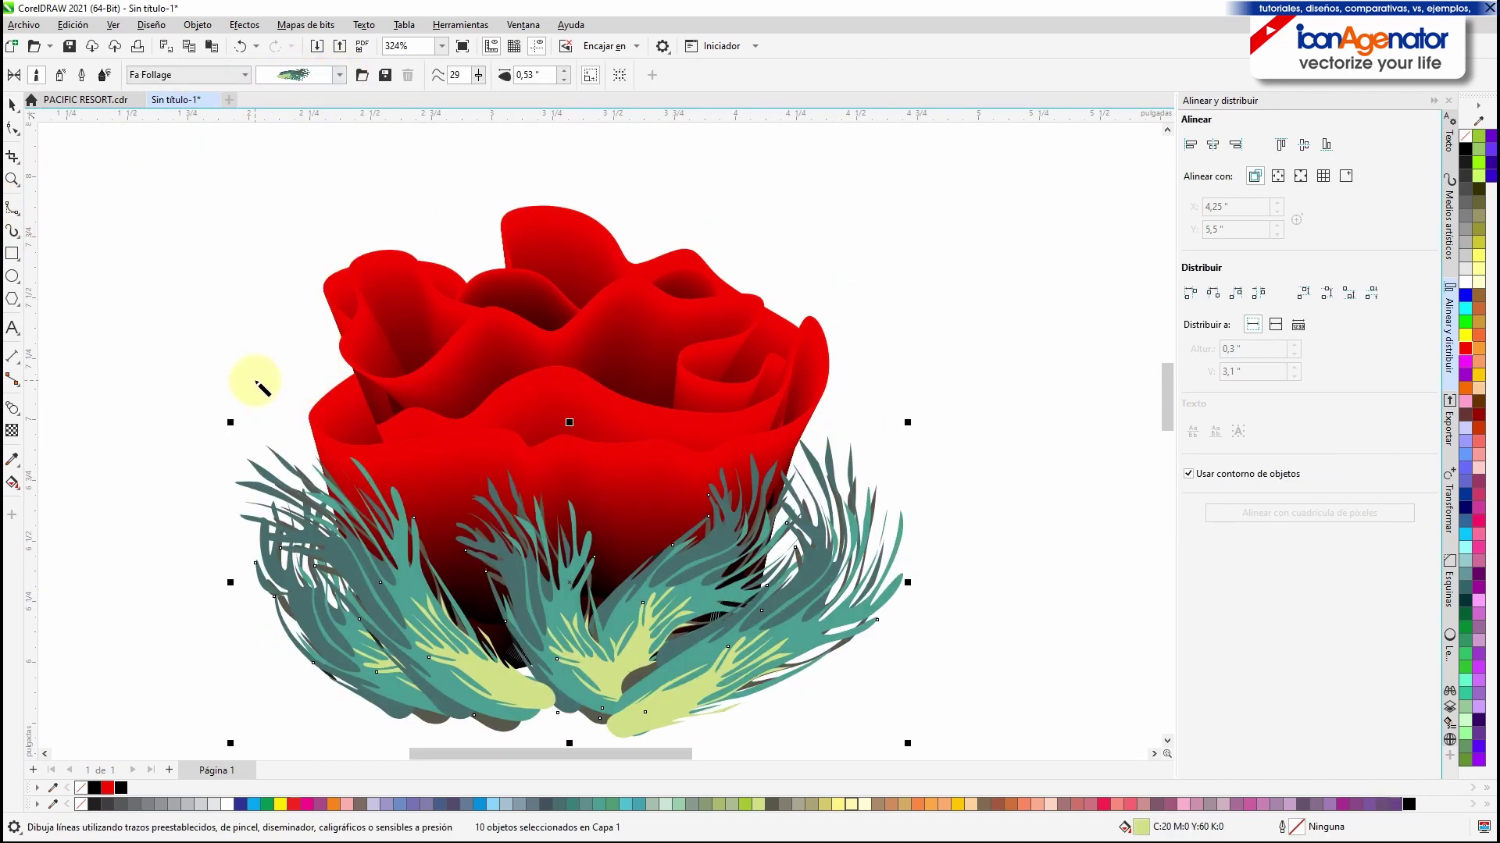
pyautogui.click(342, 74)
pyautogui.click(344, 95)
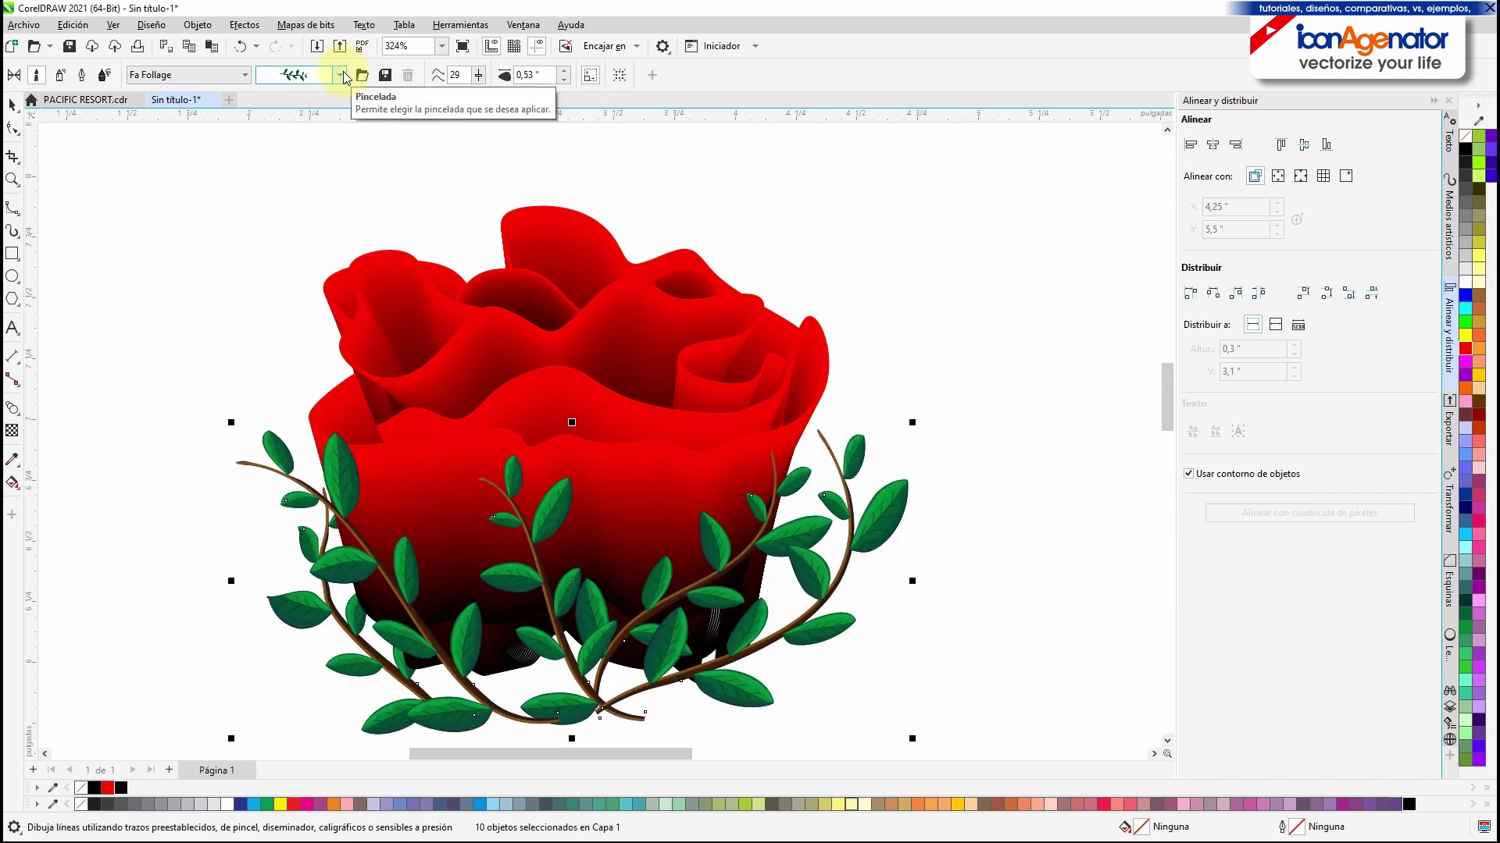
# Step: Try the oak-leaf, wavy-leaf and light-centred veined leaf strokes from the foliage category on the selected leaves
pyautogui.click(343, 74)
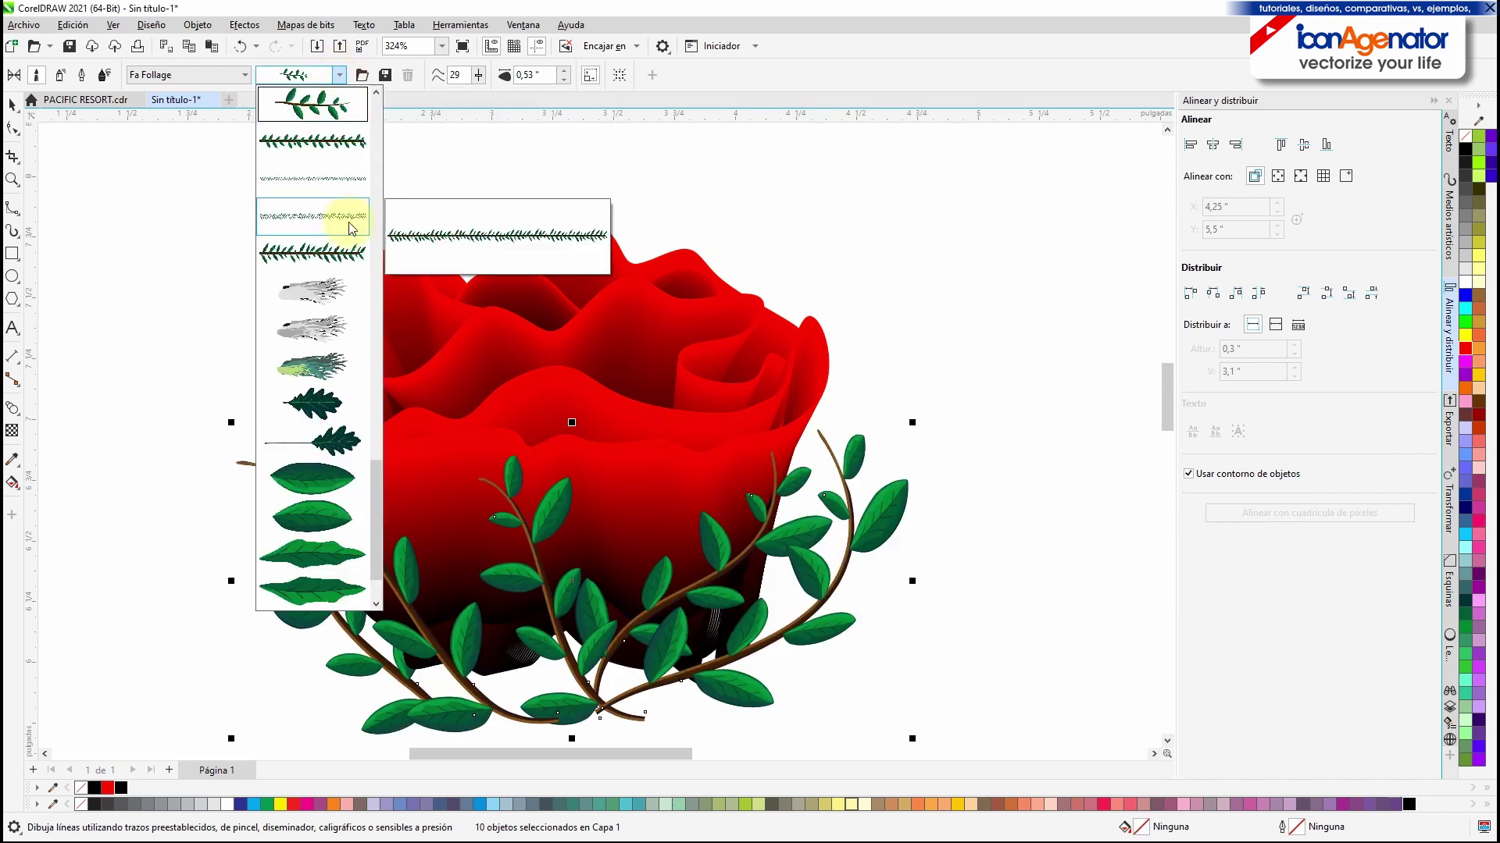
pyautogui.click(336, 156)
pyautogui.click(341, 75)
pyautogui.click(312, 404)
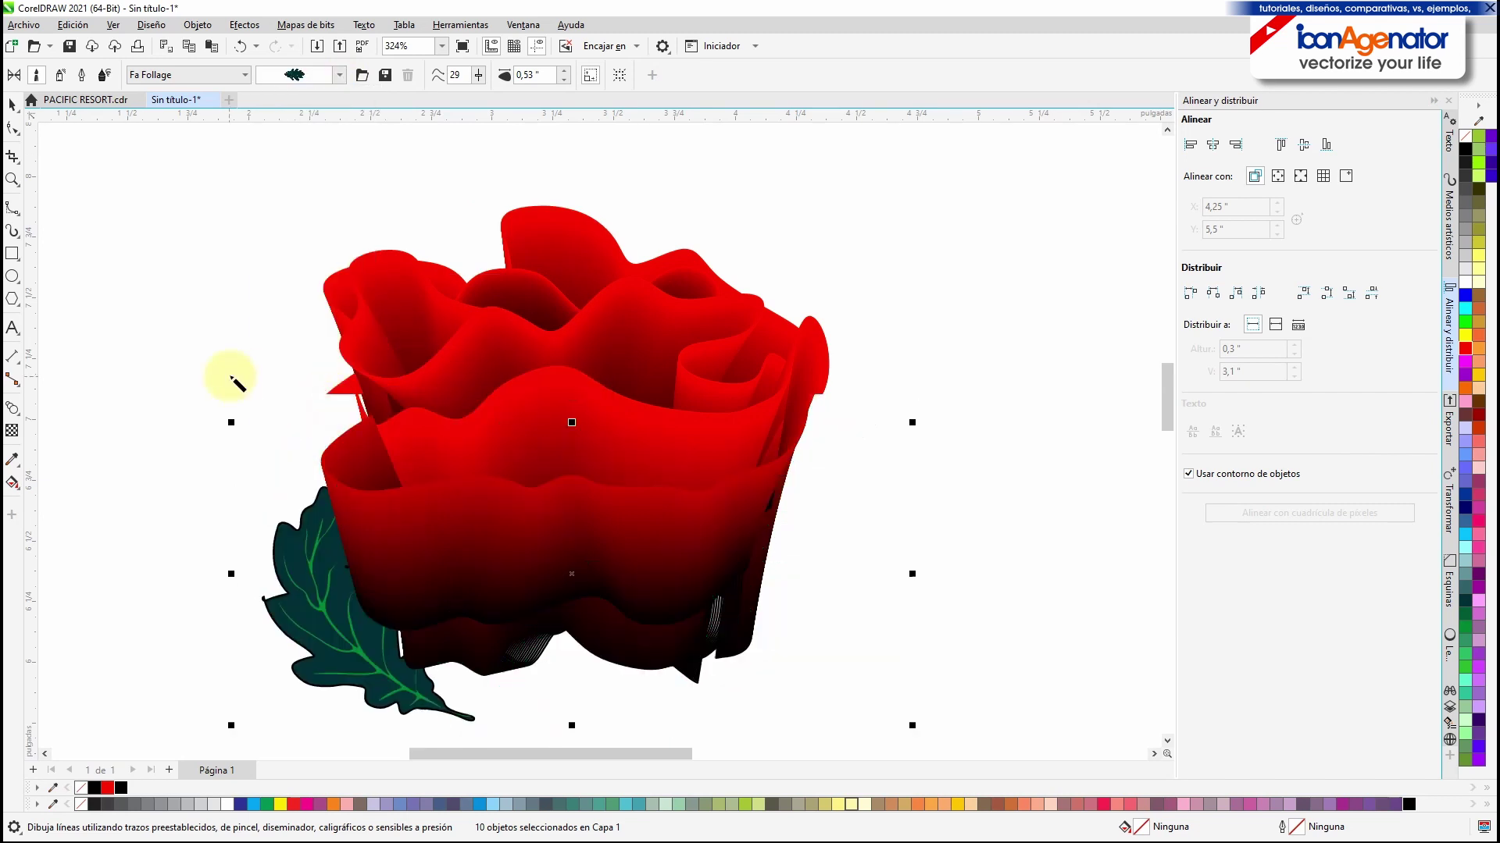
pyautogui.click(341, 74)
pyautogui.click(307, 552)
pyautogui.click(341, 74)
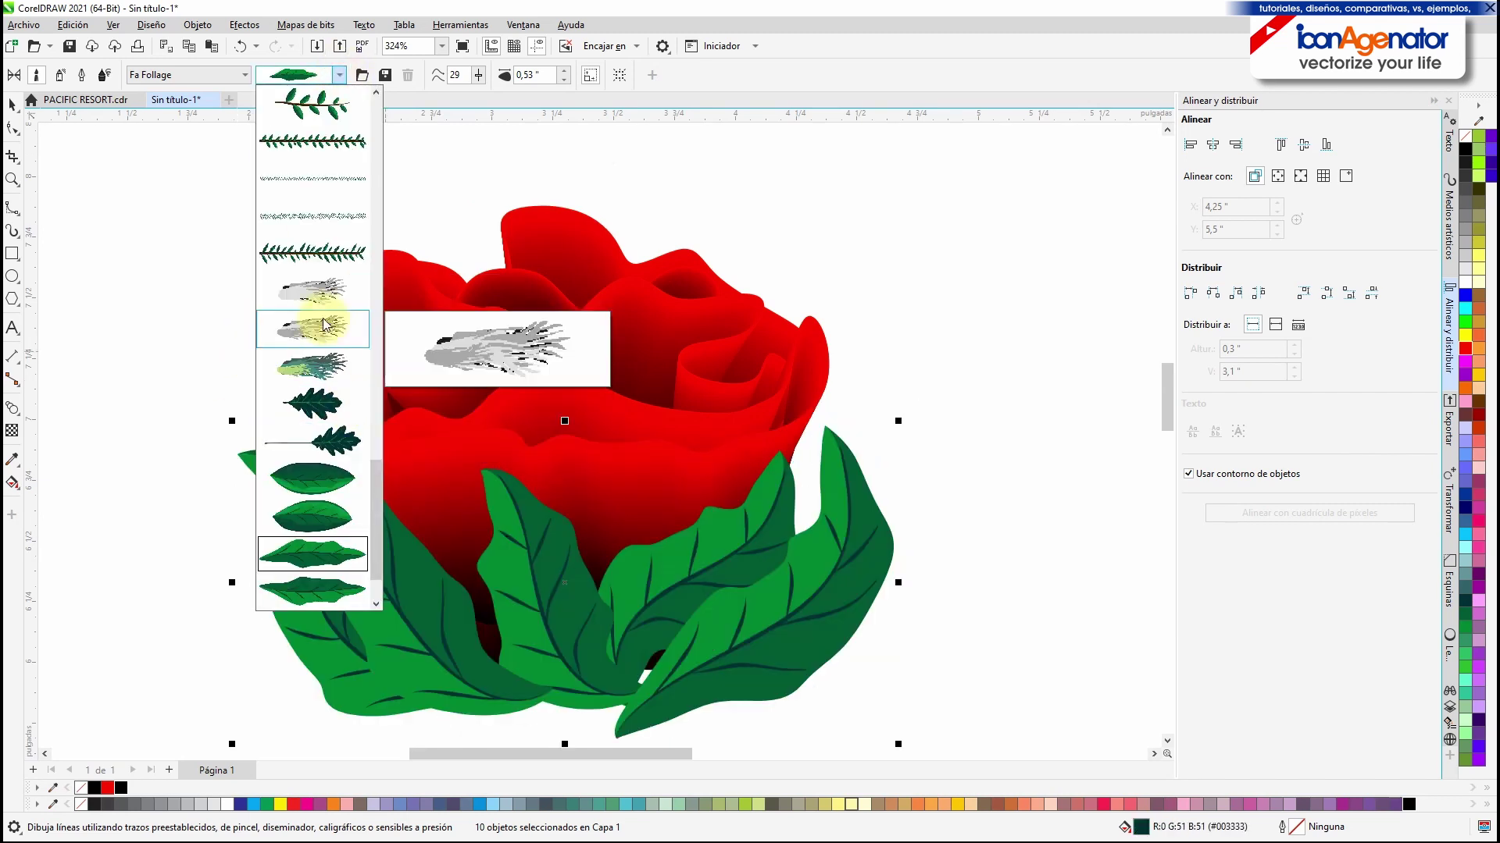
pyautogui.click(376, 503)
pyautogui.moveTo(381, 394); pyautogui.dragTo(378, 234)
pyautogui.click(313, 328)
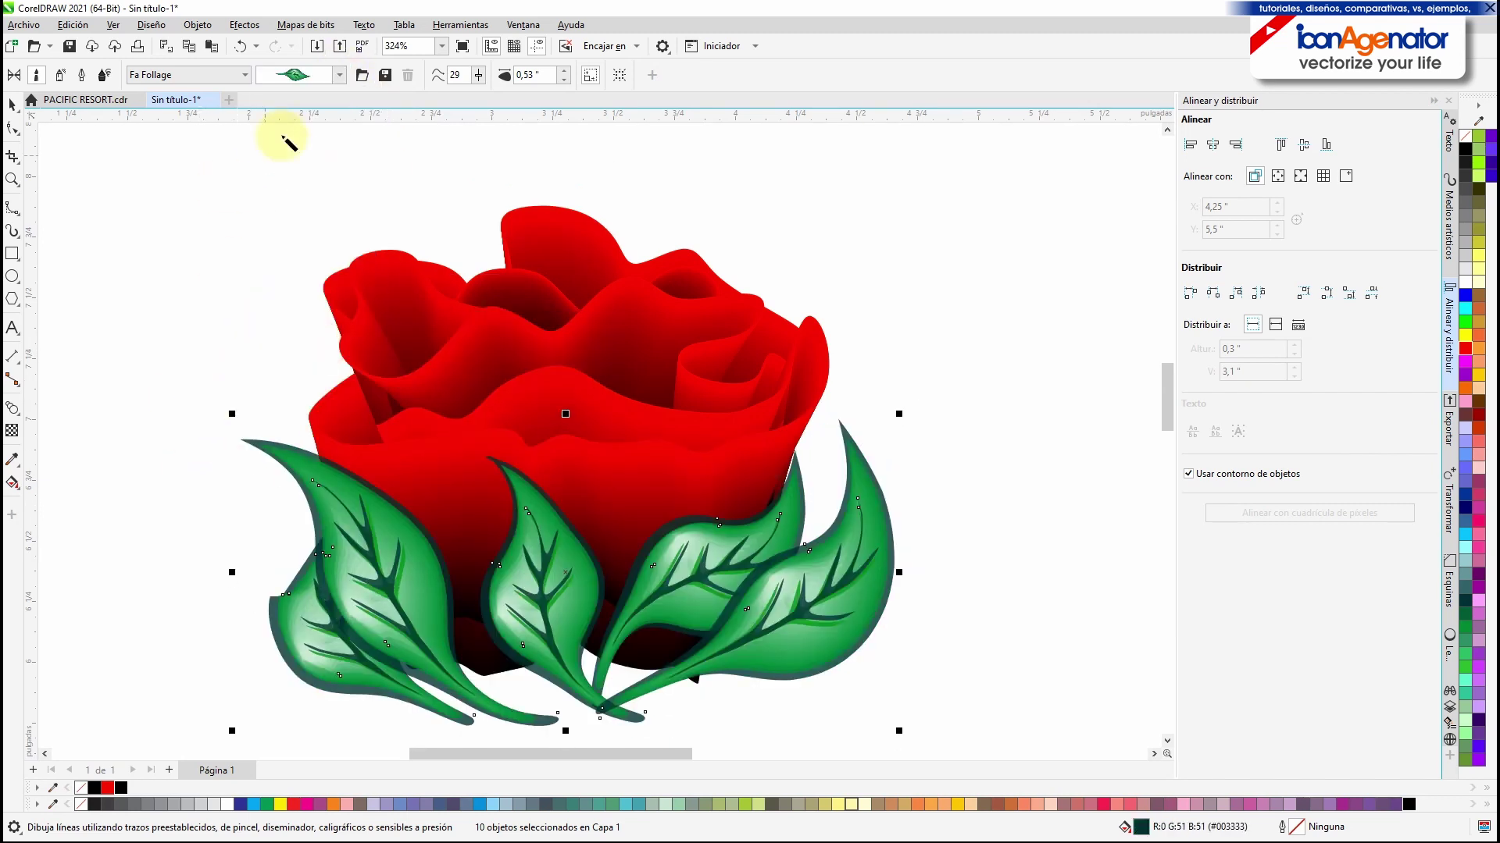
# Step: Switch the selected leaves to the Fa ColorBrush category and apply a green paint stroke
pyautogui.click(235, 74)
pyautogui.click(193, 133)
pyautogui.click(342, 74)
pyautogui.click(301, 133)
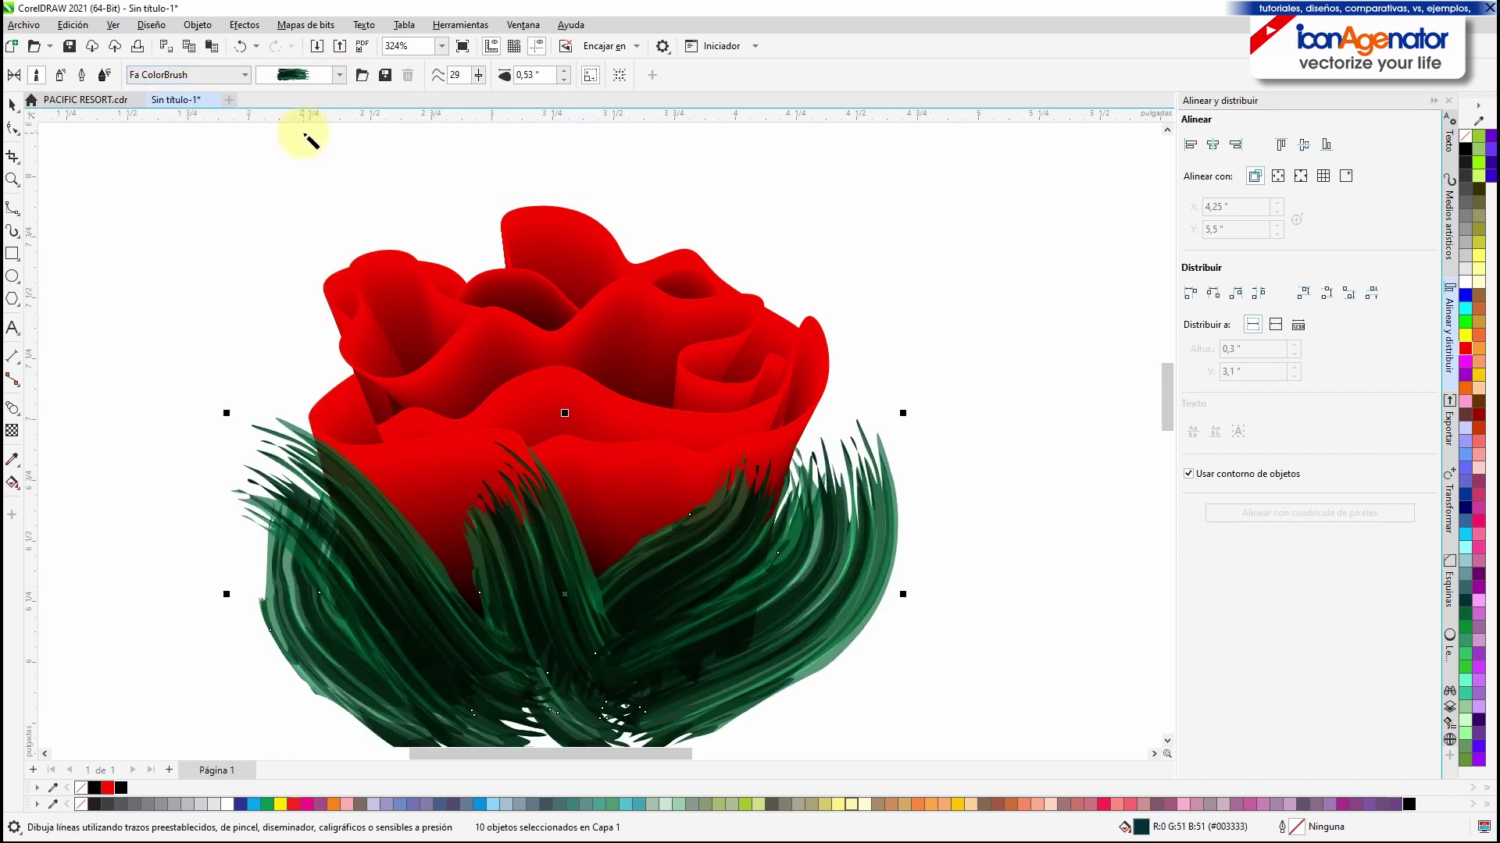
pyautogui.click(341, 74)
pyautogui.moveTo(370, 225); pyautogui.dragTo(365, 396)
pyautogui.click(349, 143)
# Step: Replace the leaves' brush with the green ColorBrush stroke that tapers at both ends, and deselect them
pyautogui.click(341, 74)
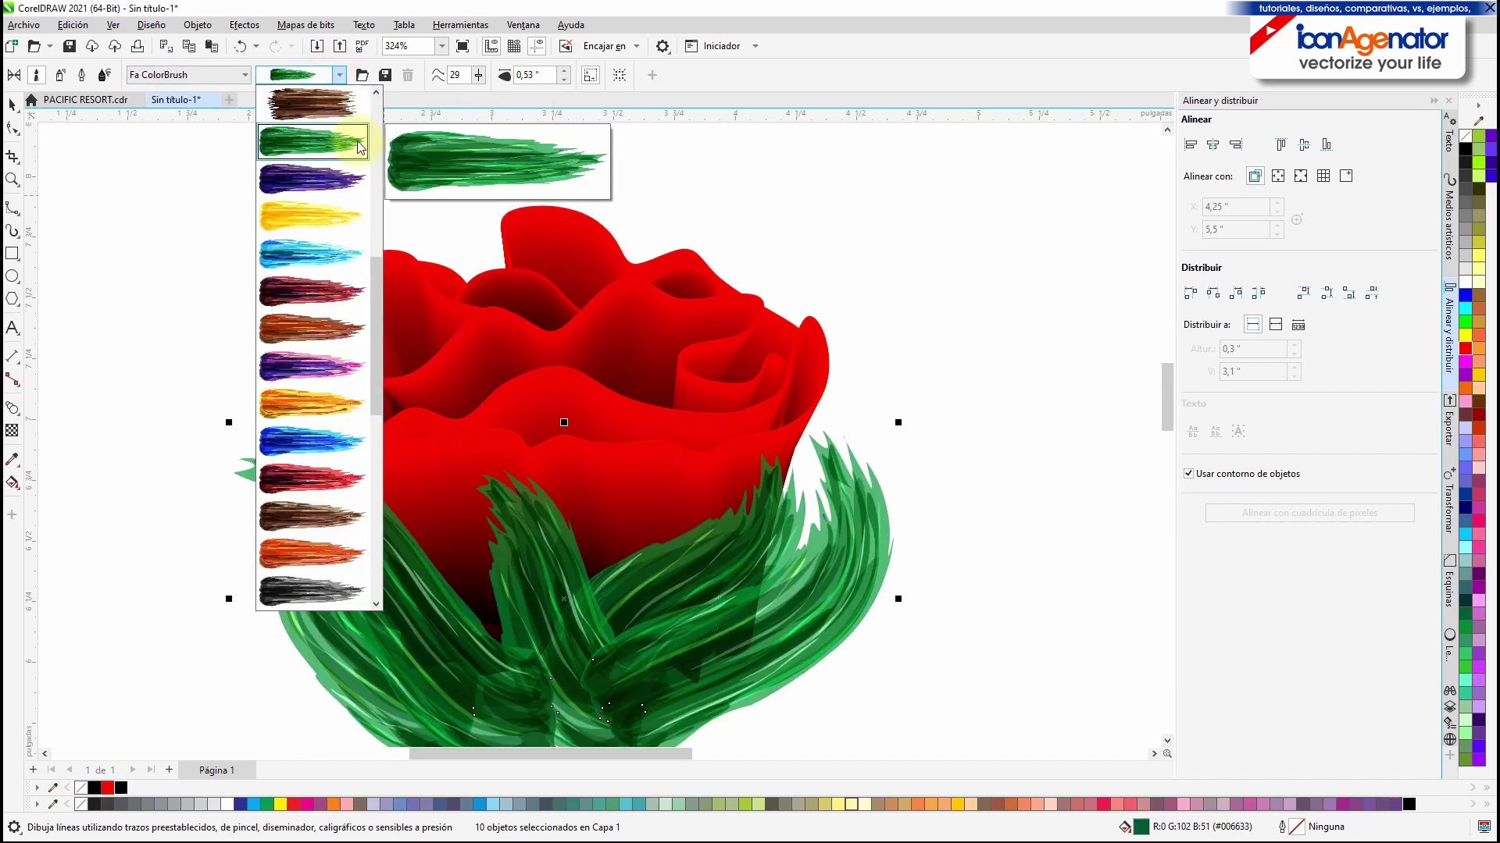
pyautogui.moveTo(376, 312); pyautogui.dragTo(374, 415)
pyautogui.click(329, 334)
pyautogui.press('Escape')
pyautogui.scroll(-3, 402, 446)
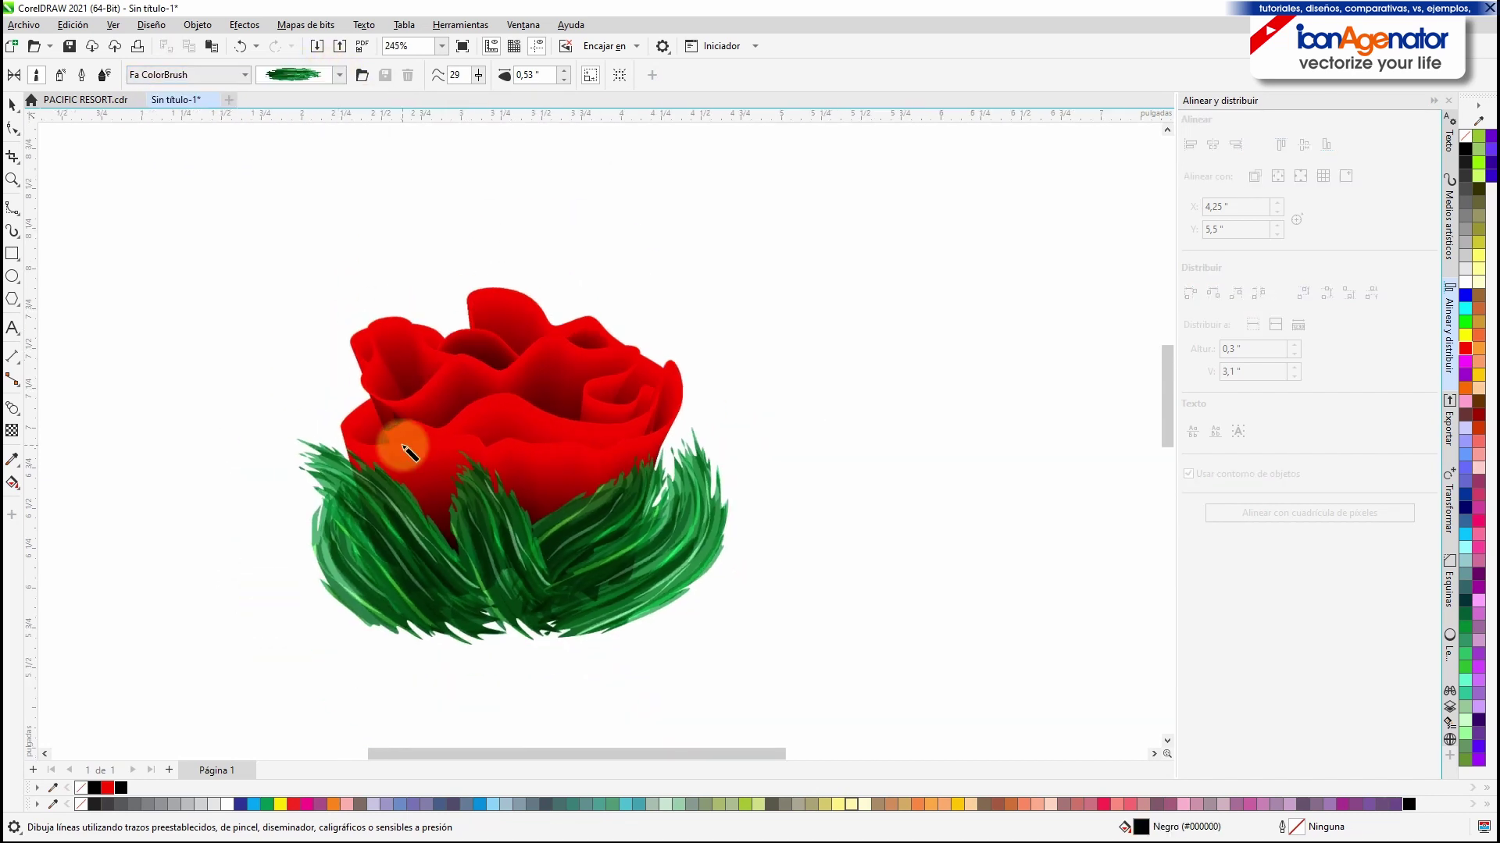
pyautogui.scroll(1, 494, 504)
pyautogui.scroll(1, 500, 511)
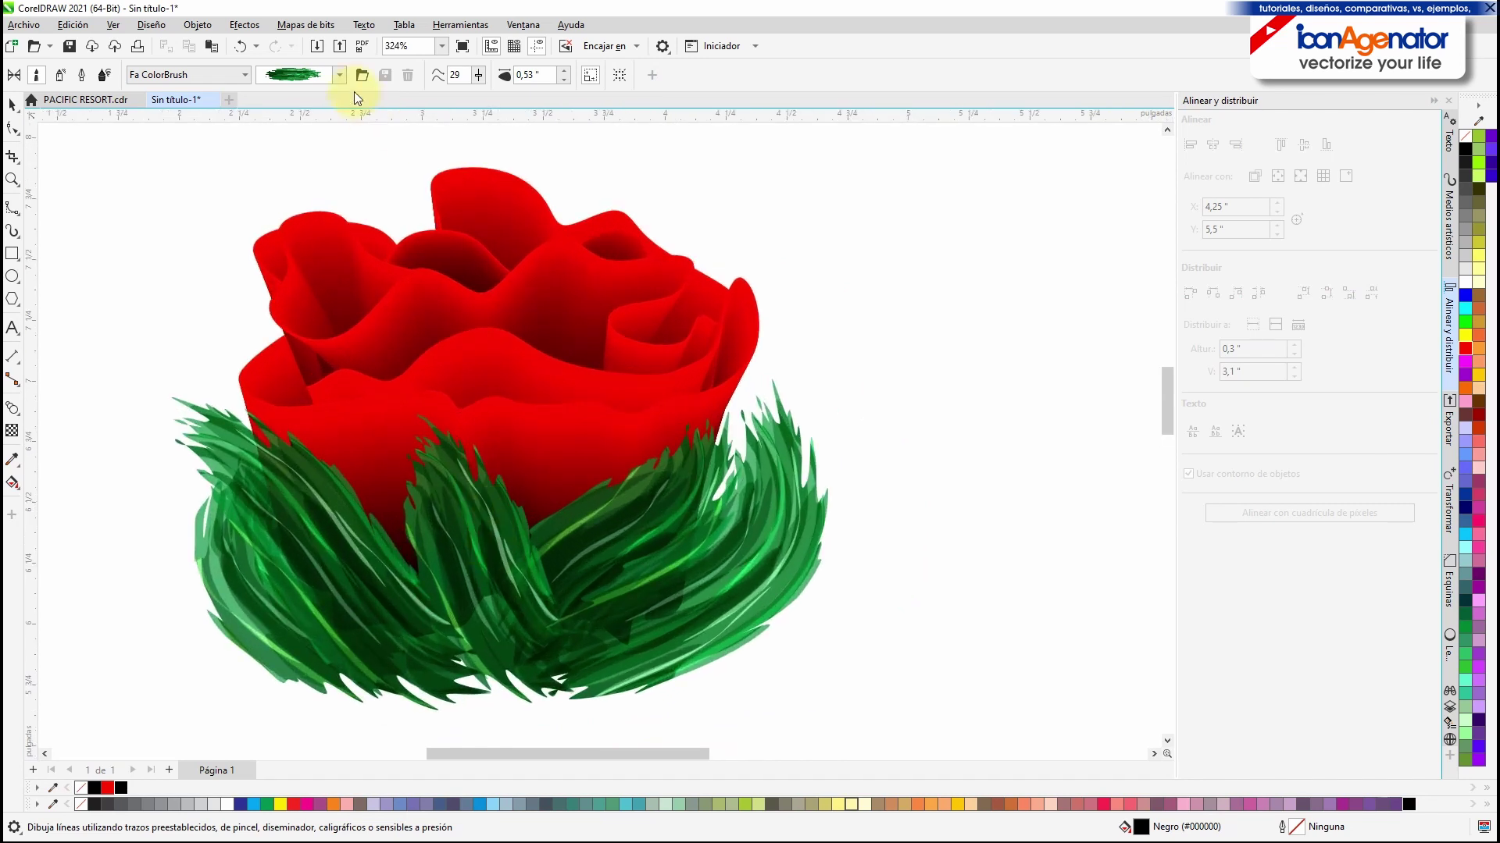
# Step: Give the front left leaf the dark green tapered ColorBrush stroke after trying the brown one
pyautogui.click(340, 74)
pyautogui.click(333, 585)
pyautogui.click(325, 546)
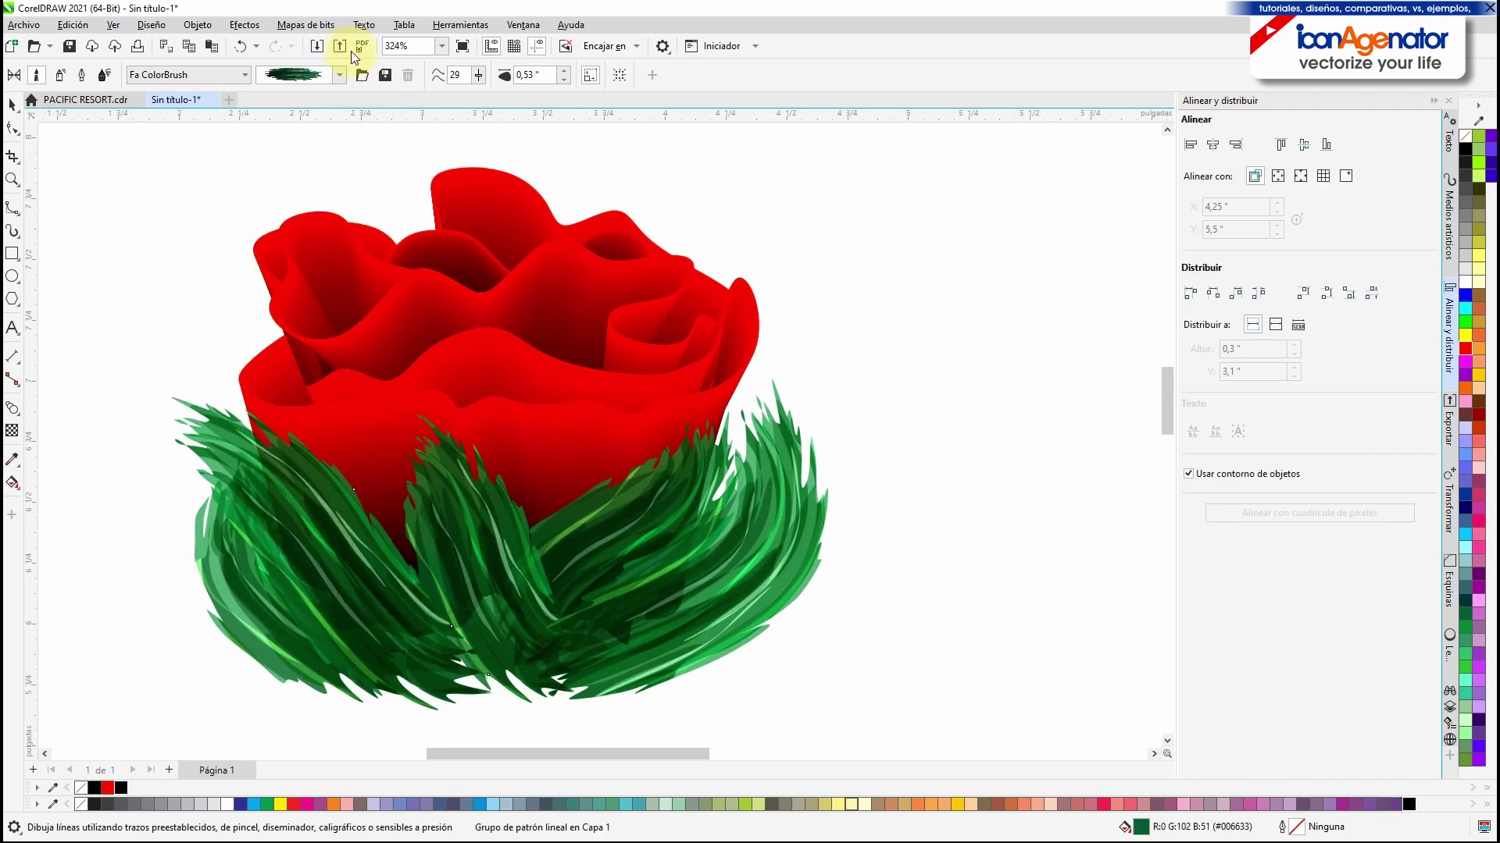
pyautogui.click(340, 74)
pyautogui.click(313, 591)
pyautogui.click(339, 75)
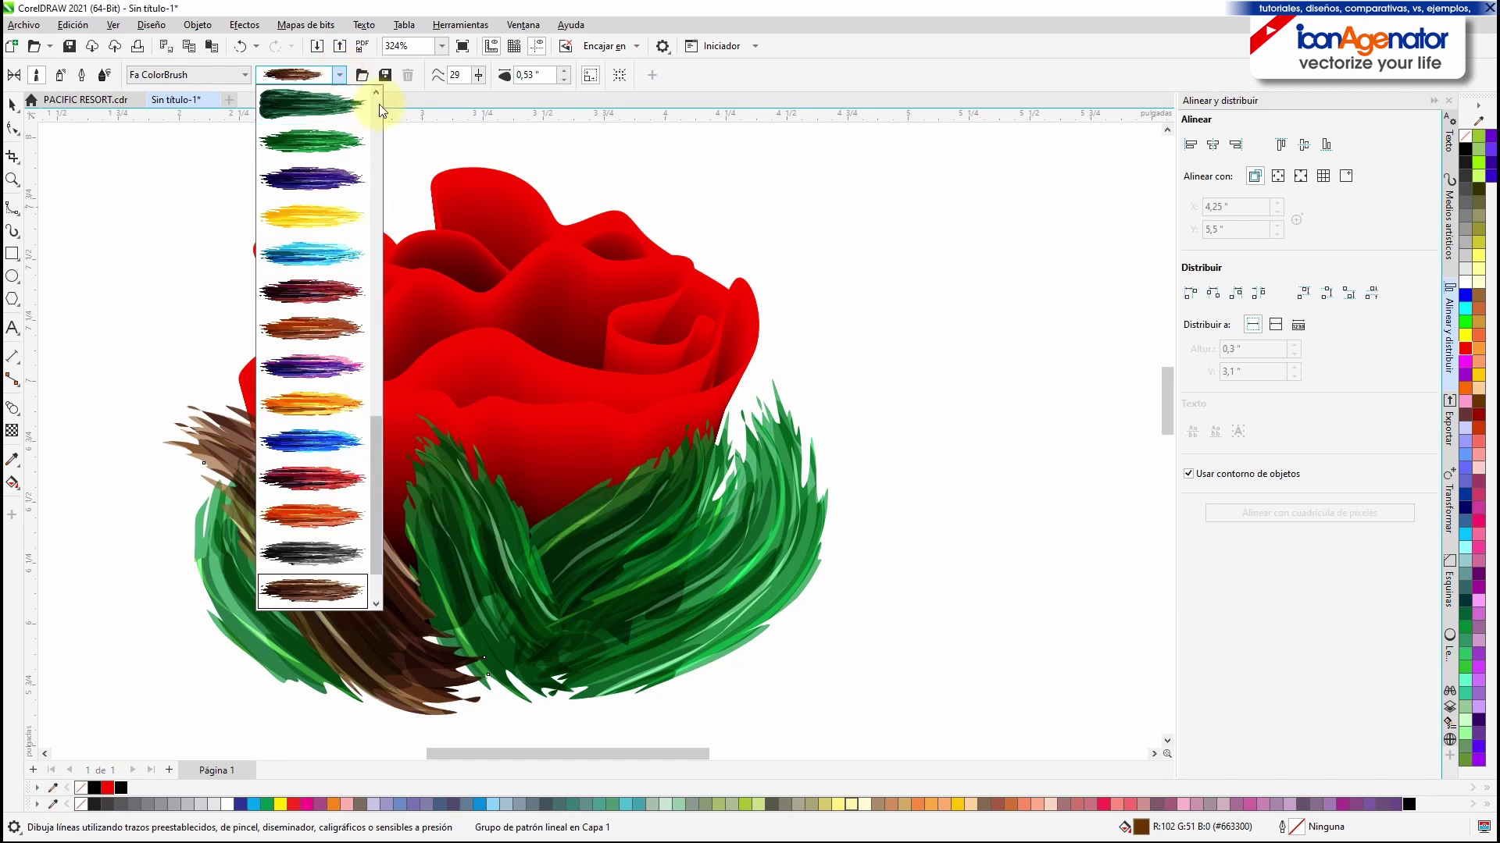
pyautogui.scroll(-2, 312, 507)
pyautogui.click(301, 555)
# Step: Apply the dark green tapered ColorBrush stroke to the inner right leaf and deselect it
pyautogui.click(340, 74)
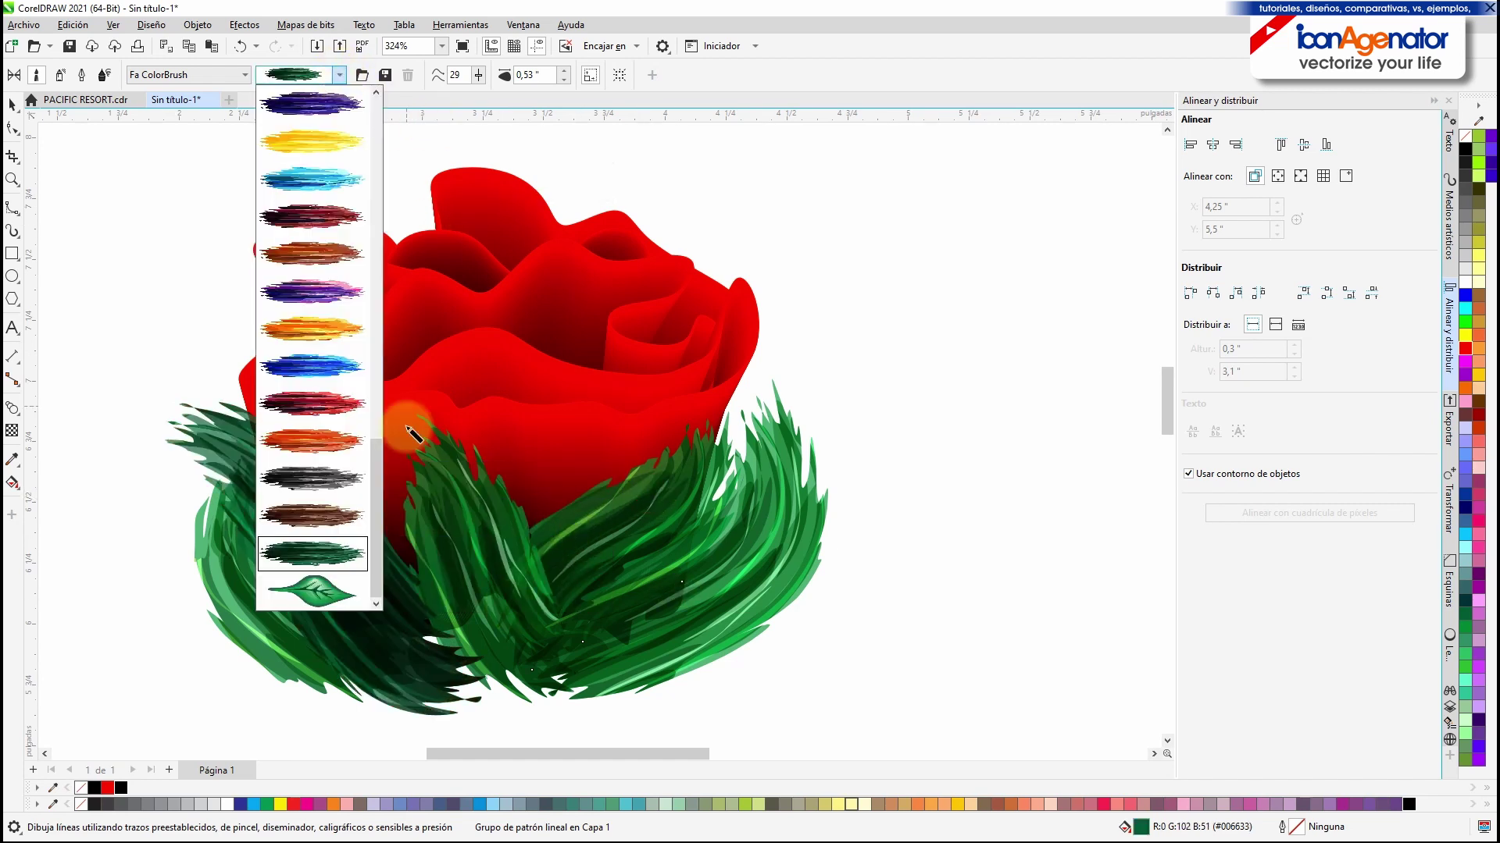
pyautogui.click(367, 426)
pyautogui.click(340, 74)
pyautogui.click(367, 493)
pyautogui.press('Escape')
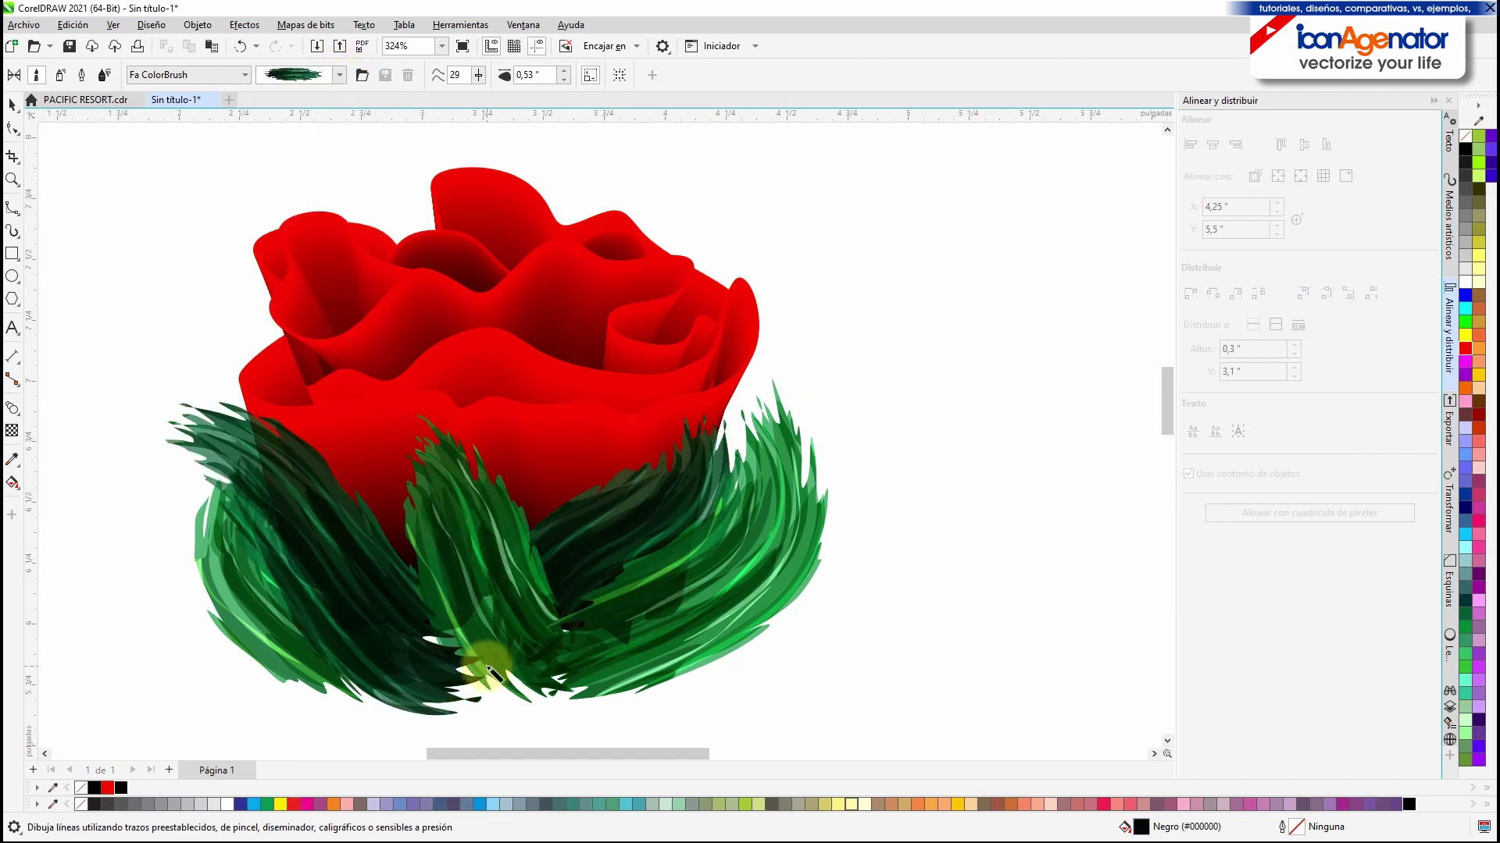
# Step: Paint two dark green ColorBrush strokes from the flower's base, one up over the left leaves and one over the right leaves
pyautogui.moveTo(489, 664); pyautogui.dragTo(406, 468)
pyautogui.moveTo(524, 664)
pyautogui.mouseDown()
pyautogui.moveTo(621, 660)
pyautogui.moveTo(679, 429)
pyautogui.mouseUp()
pyautogui.press('Escape')
pyautogui.scroll(-2, 631, 479)
pyautogui.scroll(2, 619, 497)
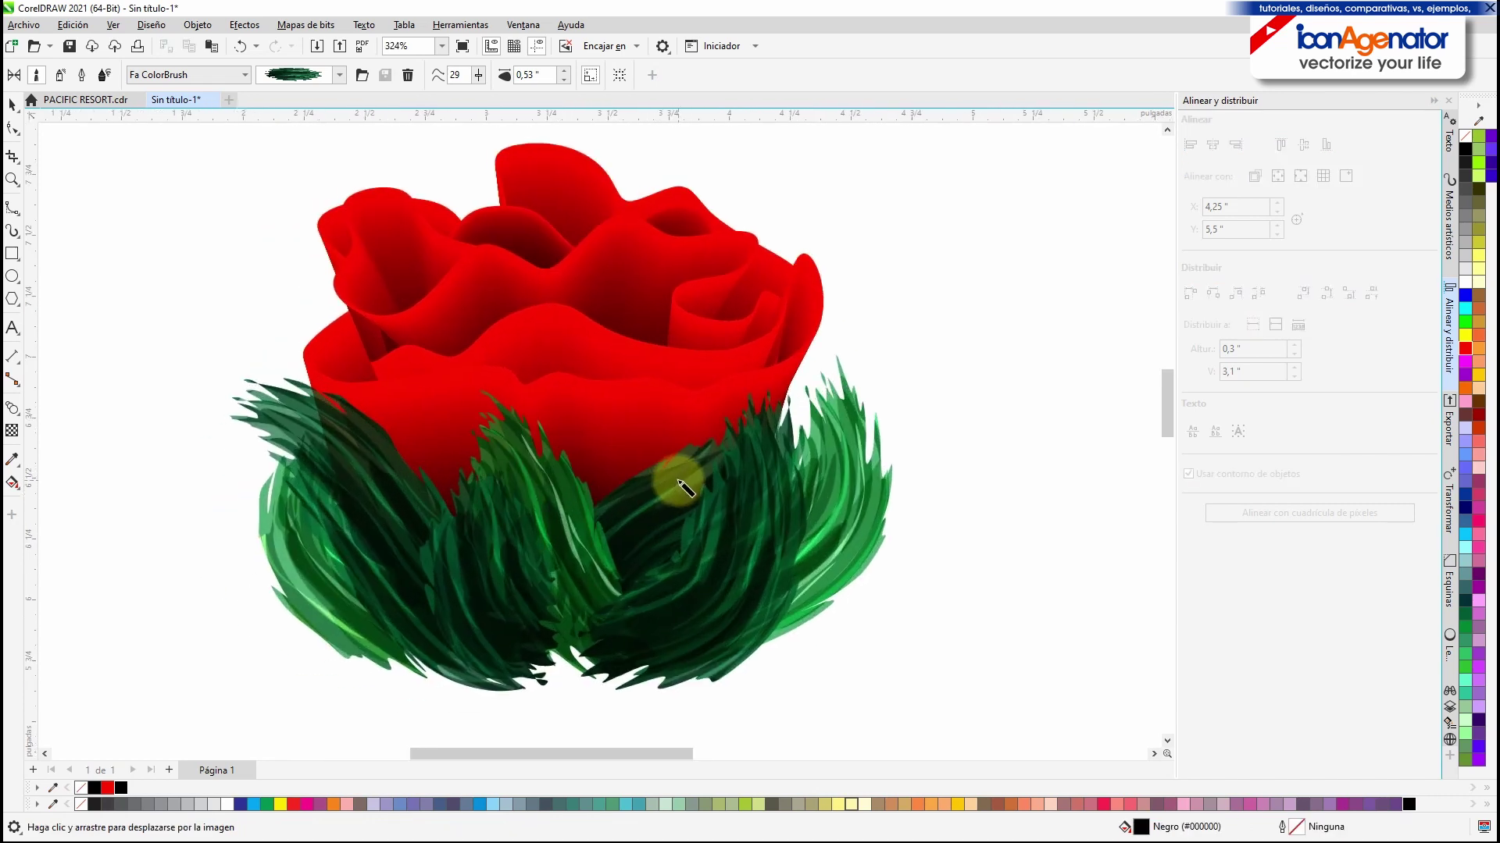
# Step: Paint a long stem below the flower with several overlapping dark green ColorBrush strokes
pyautogui.scroll(-3, 697, 512)
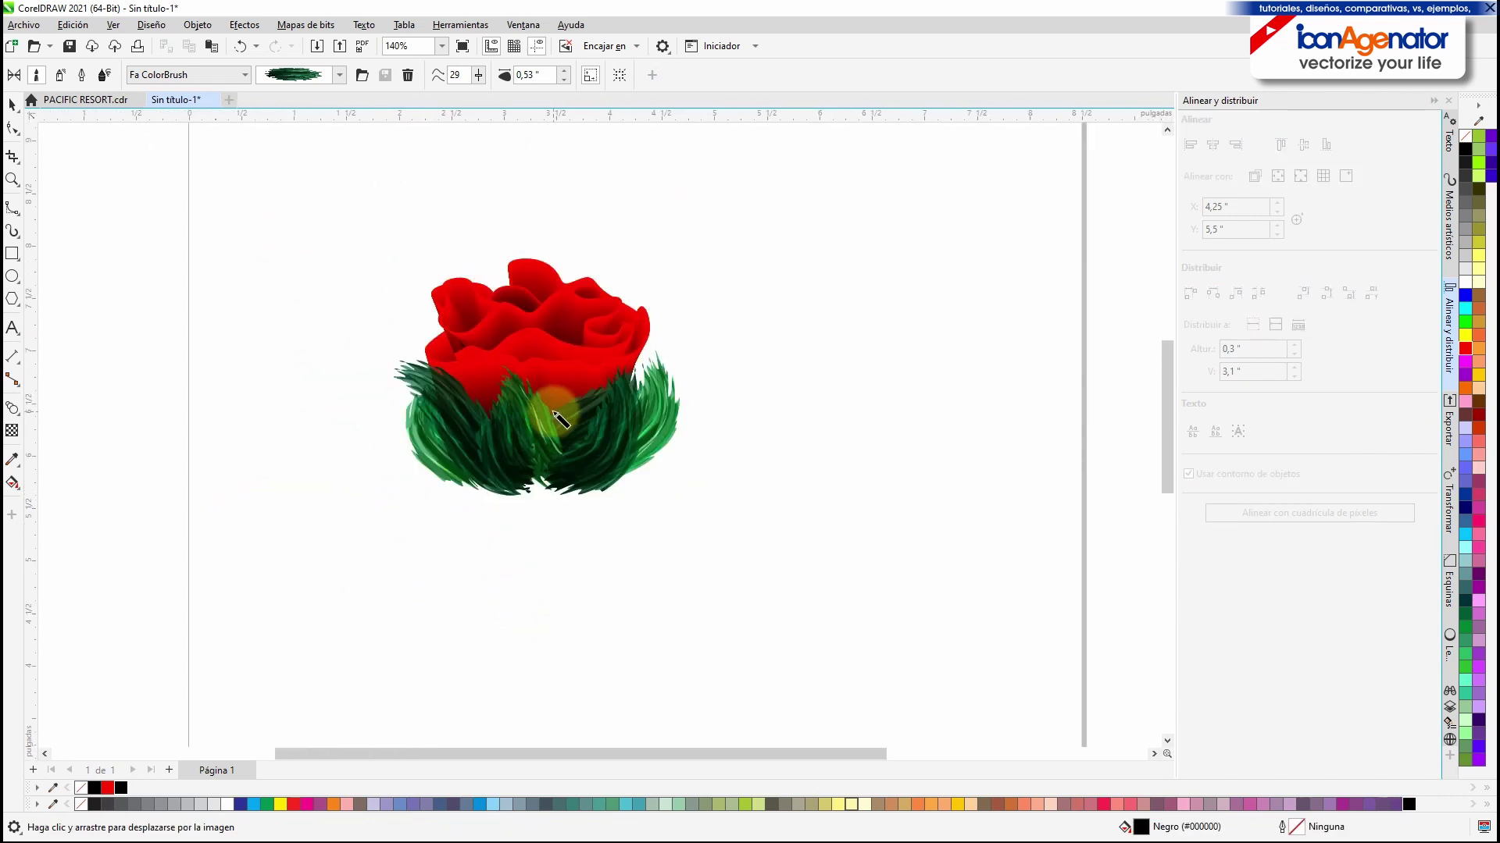
pyautogui.moveTo(556, 463)
pyautogui.mouseDown()
pyautogui.moveTo(539, 734)
pyautogui.moveTo(588, 724)
pyautogui.mouseUp()
pyautogui.moveTo(600, 714); pyautogui.dragTo(568, 513)
pyautogui.moveTo(512, 383); pyautogui.dragTo(478, 592)
pyautogui.moveTo(521, 391); pyautogui.dragTo(570, 556)
pyautogui.moveTo(524, 485); pyautogui.dragTo(500, 642)
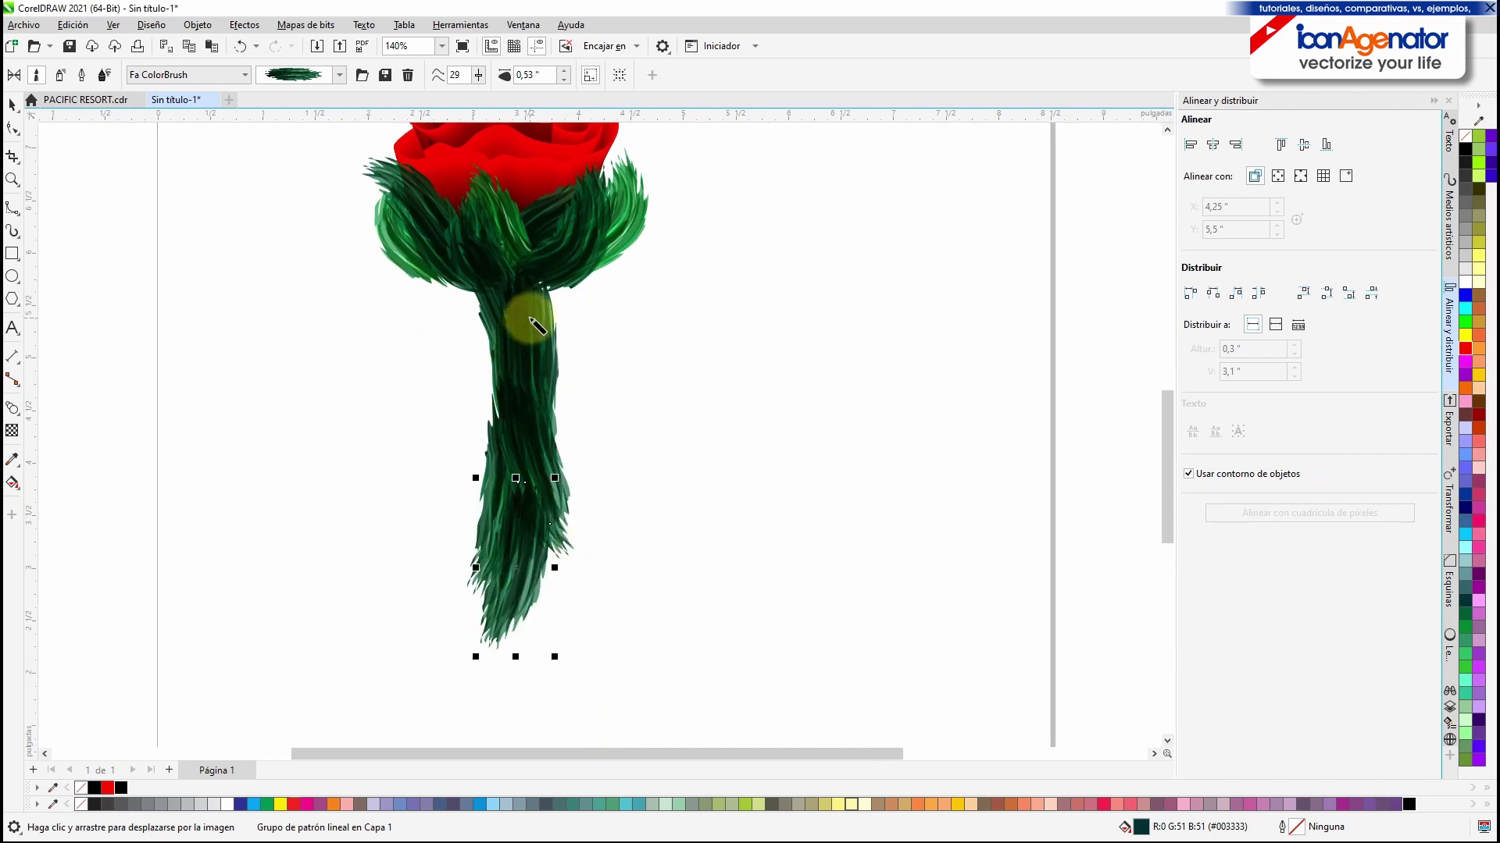
# Step: Paint reddish-brown ColorBrush streaks down the centre of the stem and reduce their stroke width to 0.23"
pyautogui.click(342, 75)
pyautogui.click(318, 215)
pyautogui.moveTo(525, 281); pyautogui.dragTo(527, 627)
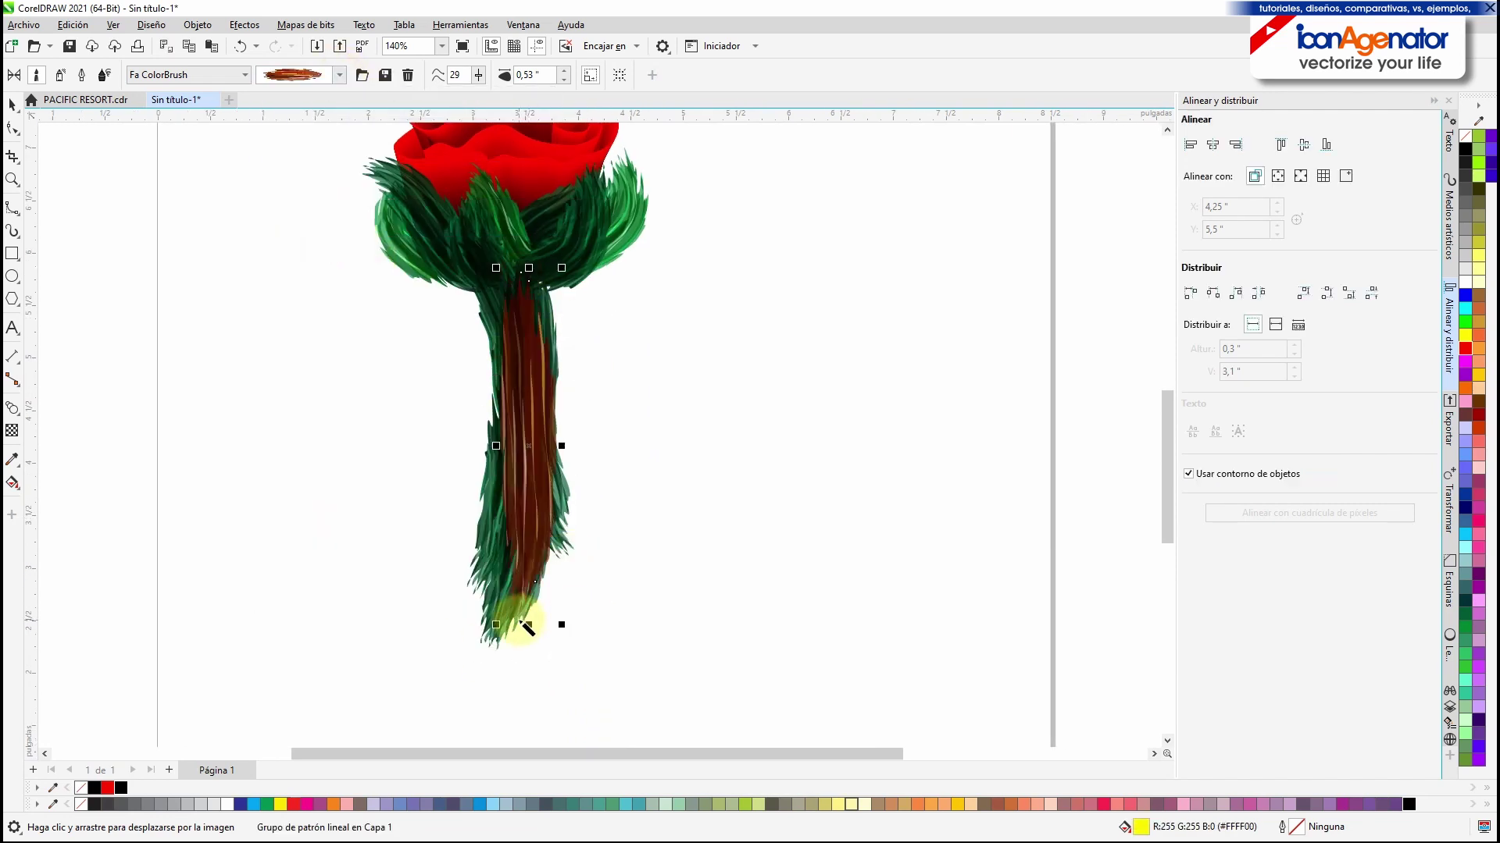
pyautogui.click(563, 80)
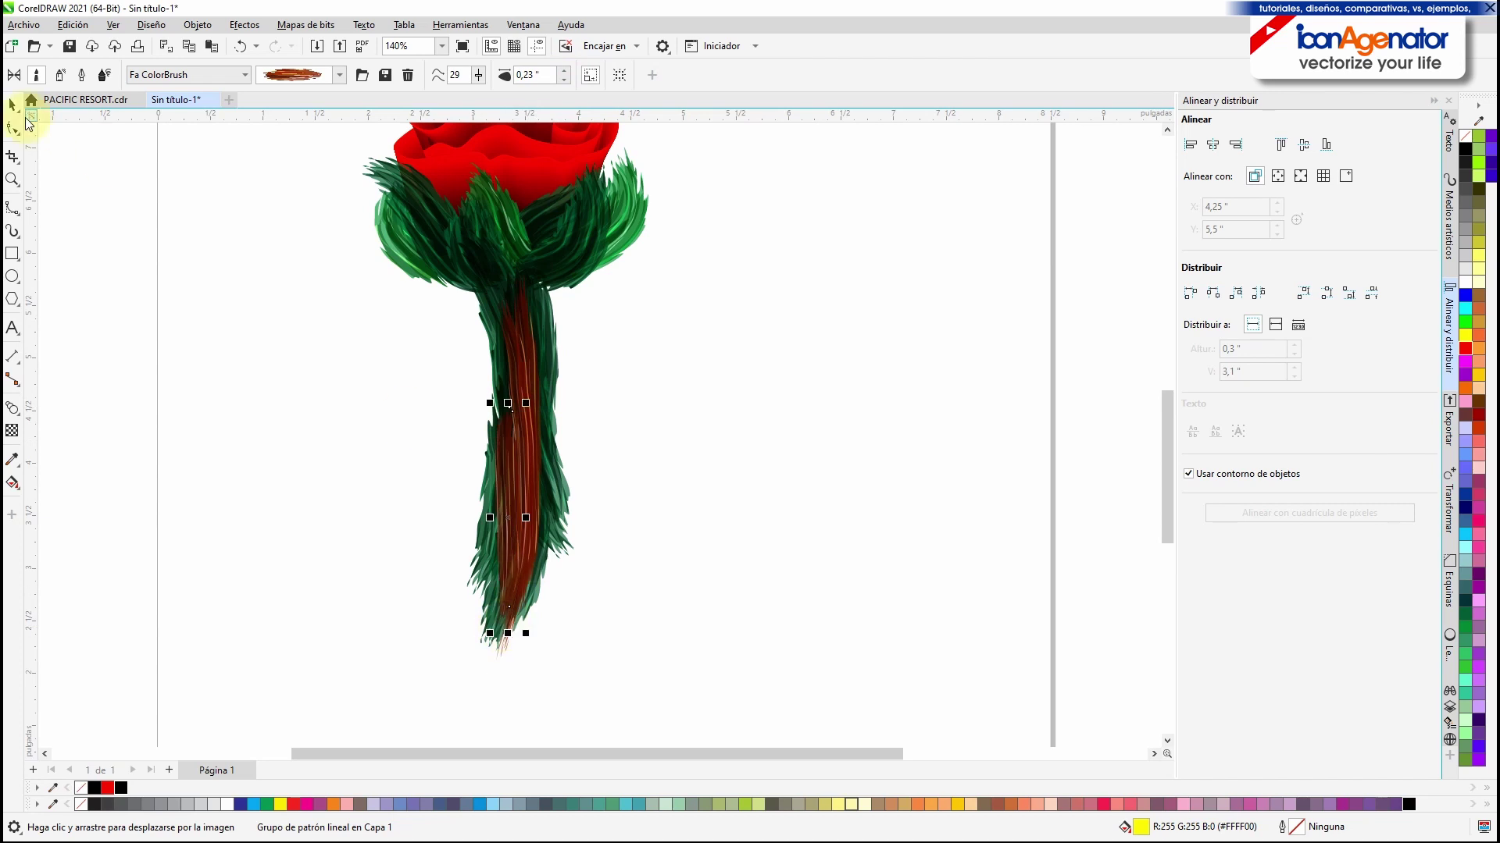
# Step: Recolour the reddish-brown streaks in the stem with dark green palette colours
pyautogui.click(1465, 599)
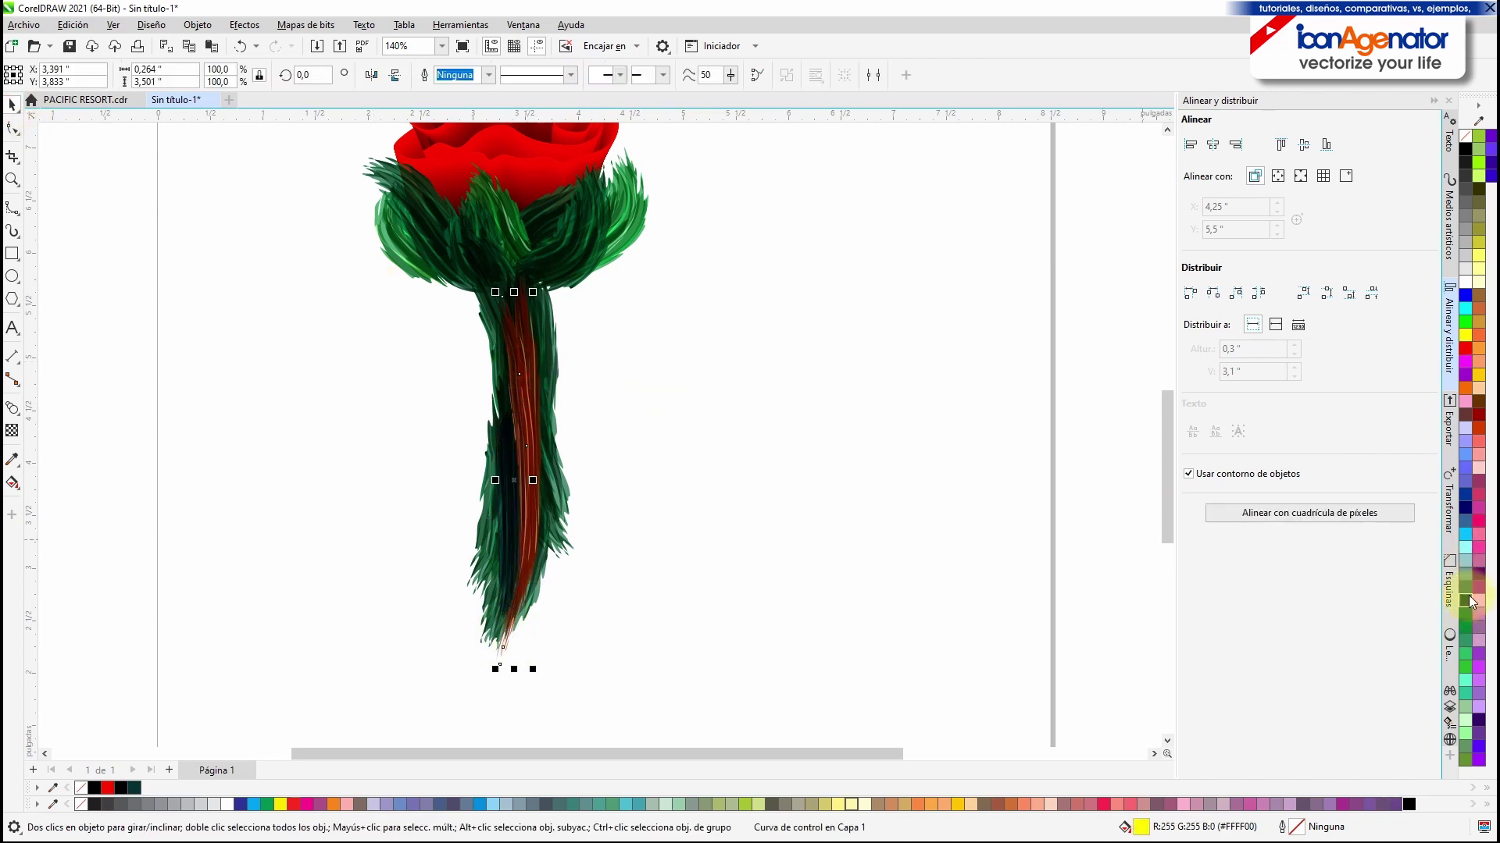
pyautogui.click(1468, 599)
pyautogui.click(664, 387)
pyautogui.click(526, 315)
pyautogui.click(1465, 613)
pyautogui.click(660, 339)
# Step: Narrow the brush strokes of the outer leaves, setting the outer left leaf's stroke width to 0.36"
pyautogui.moveTo(658, 338); pyautogui.dragTo(667, 429)
pyautogui.click(411, 344)
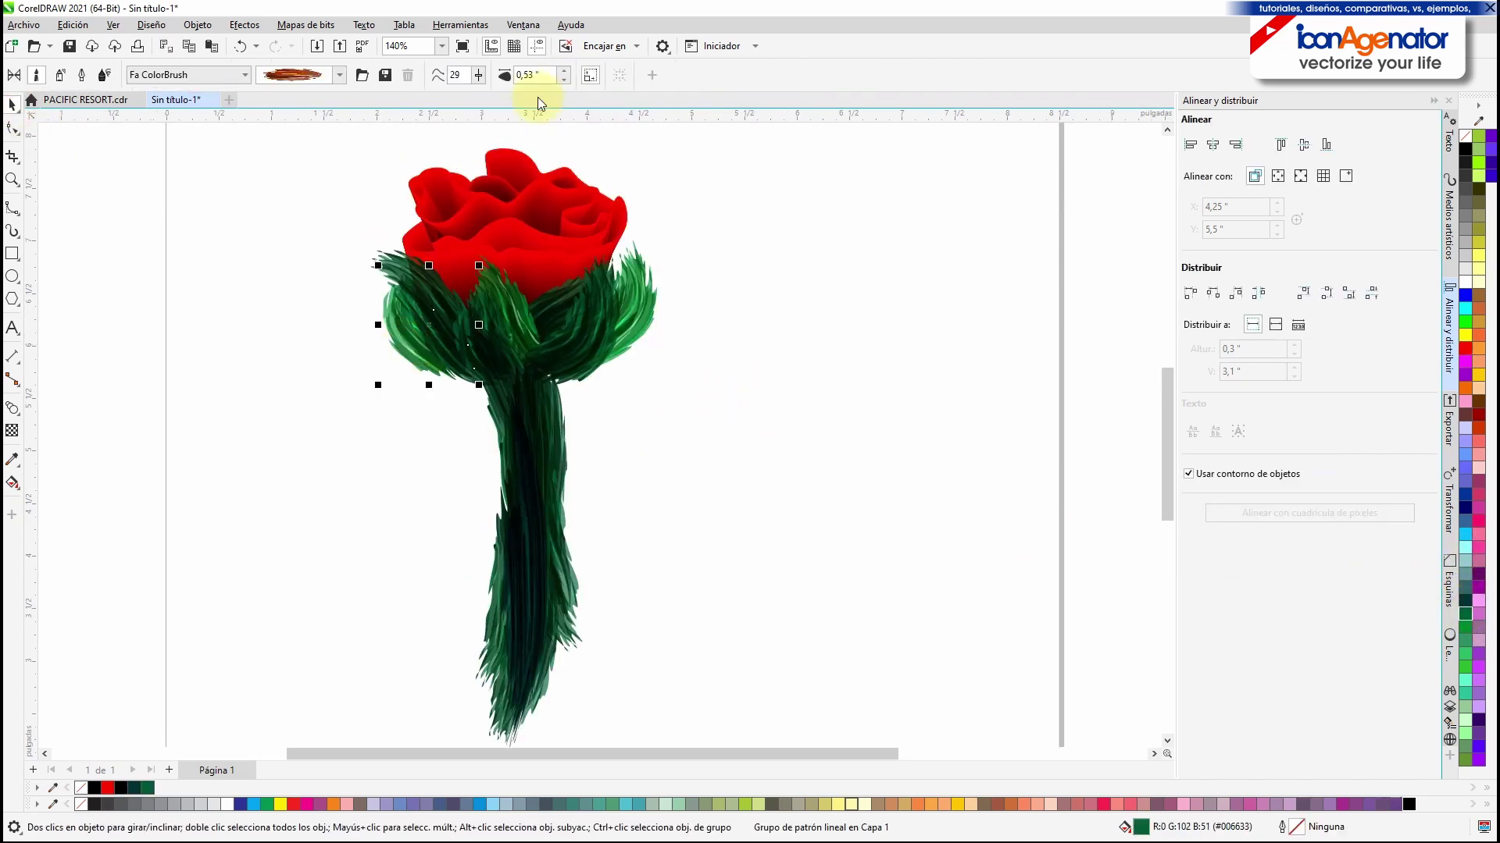
pyautogui.click(564, 80)
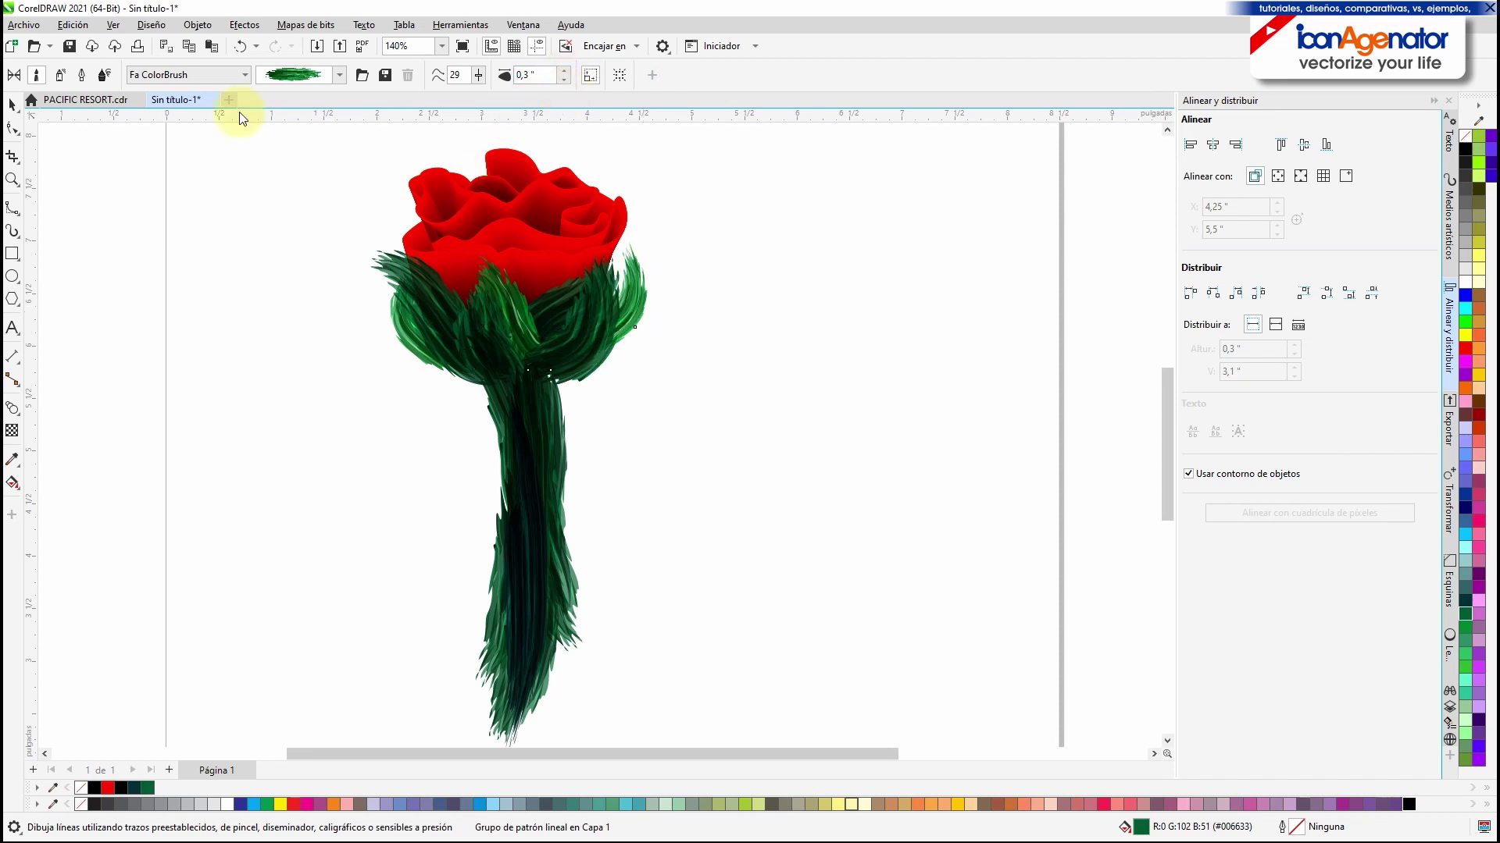
pyautogui.press('space')
# Step: Recolour the outer left leaf with the very dark green from the document palette
pyautogui.click(407, 328)
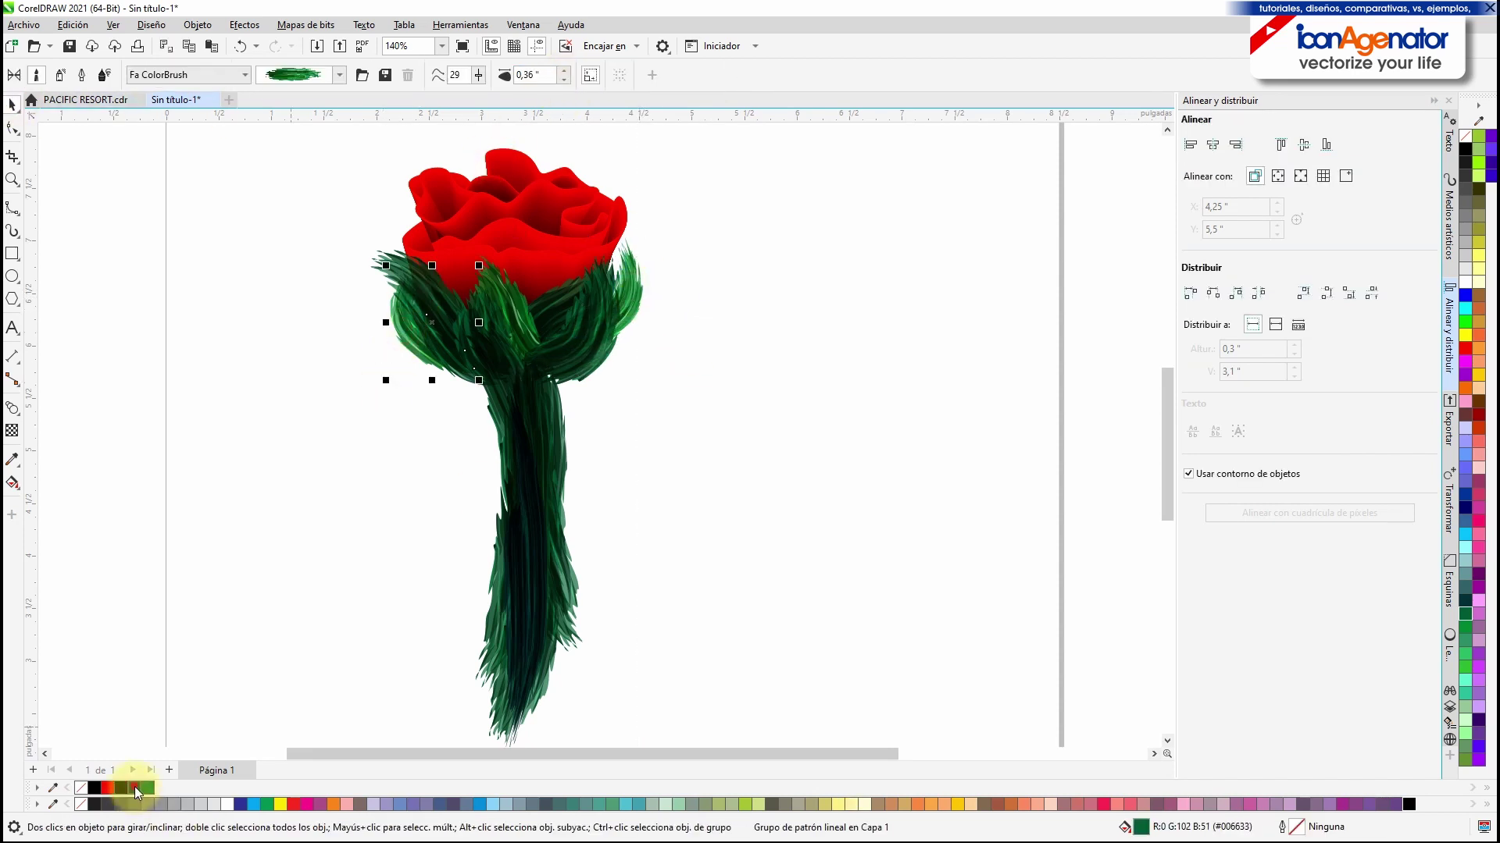
pyautogui.click(135, 788)
pyautogui.click(635, 387)
pyautogui.scroll(2, 539, 258)
pyautogui.moveTo(620, 413); pyautogui.dragTo(658, 506)
pyautogui.scroll(-3, 657, 505)
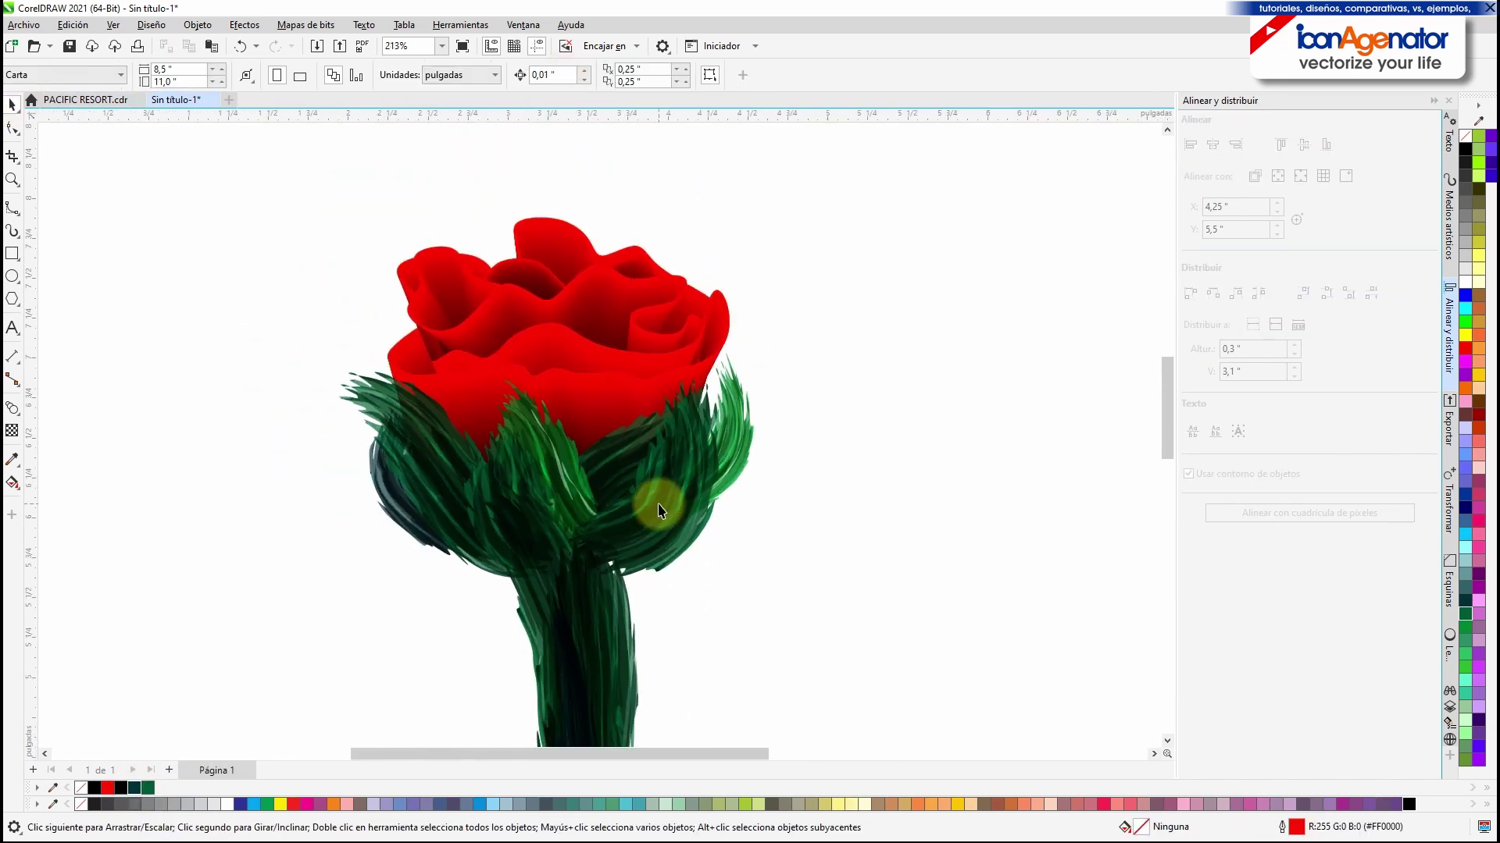
# Step: Undo the last change, and delete the outer left leaf and the dark stroke covering the right leaves
pyautogui.moveTo(596, 560); pyautogui.dragTo(588, 463)
pyautogui.scroll(-2, 588, 464)
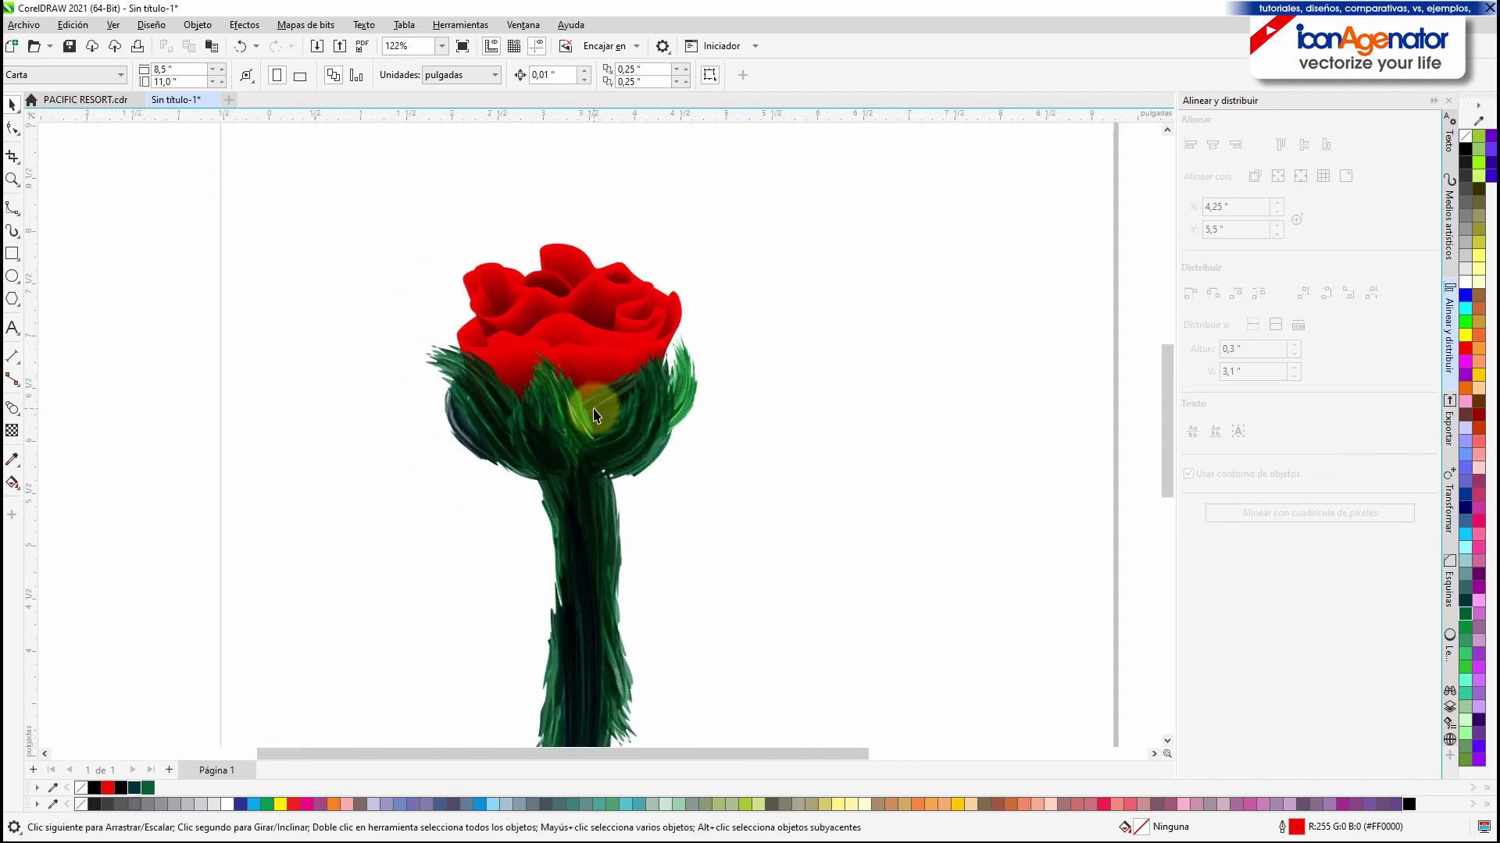
pyautogui.scroll(-6, 594, 414)
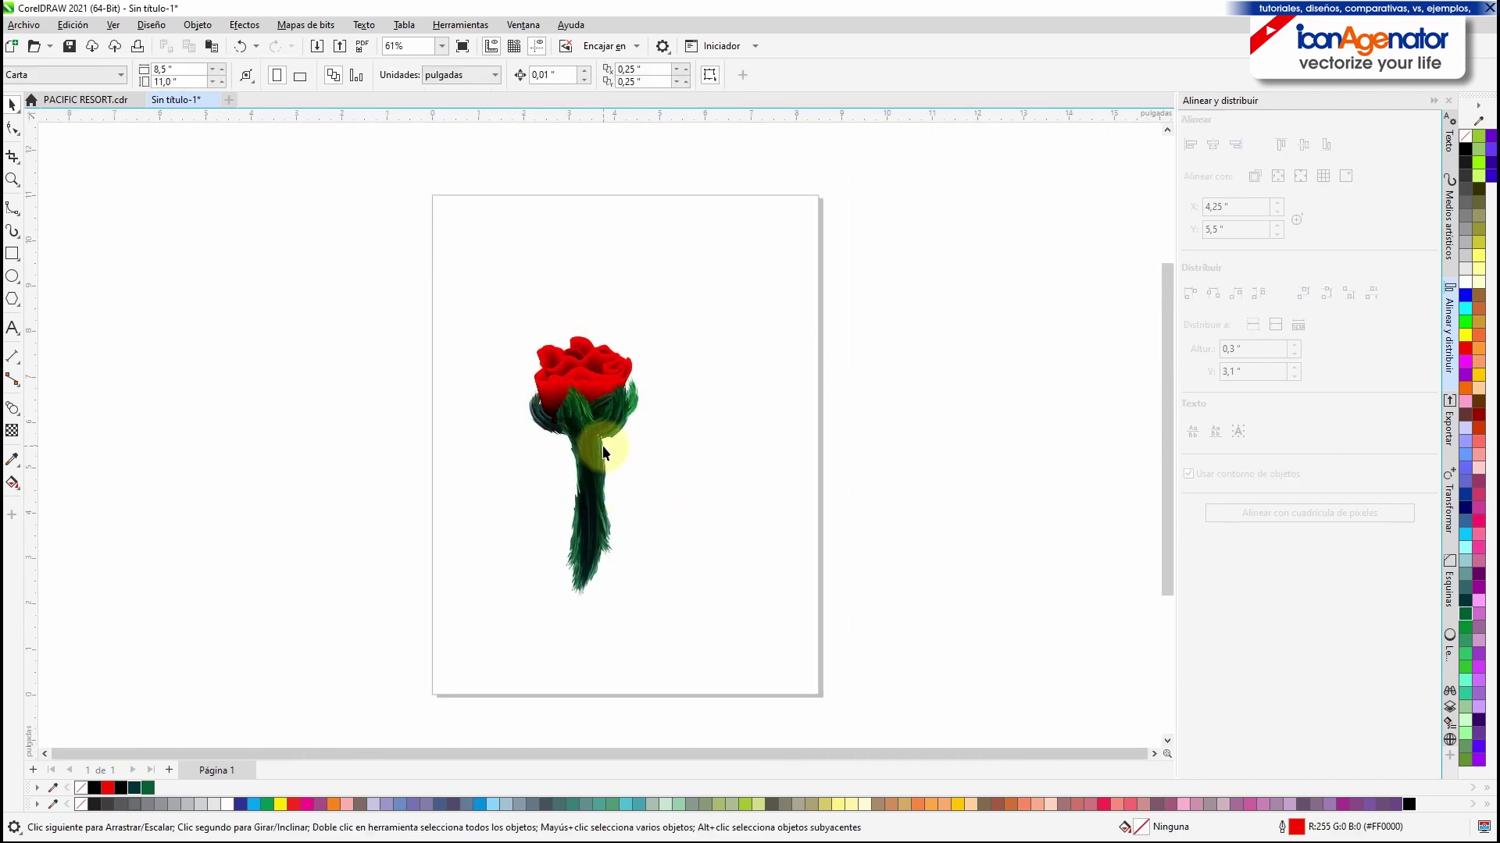
pyautogui.click(244, 47)
pyautogui.scroll(2, 572, 407)
pyautogui.click(443, 458)
pyautogui.click(503, 441)
pyautogui.press('Delete')
pyautogui.click(673, 449)
pyautogui.press('Delete')
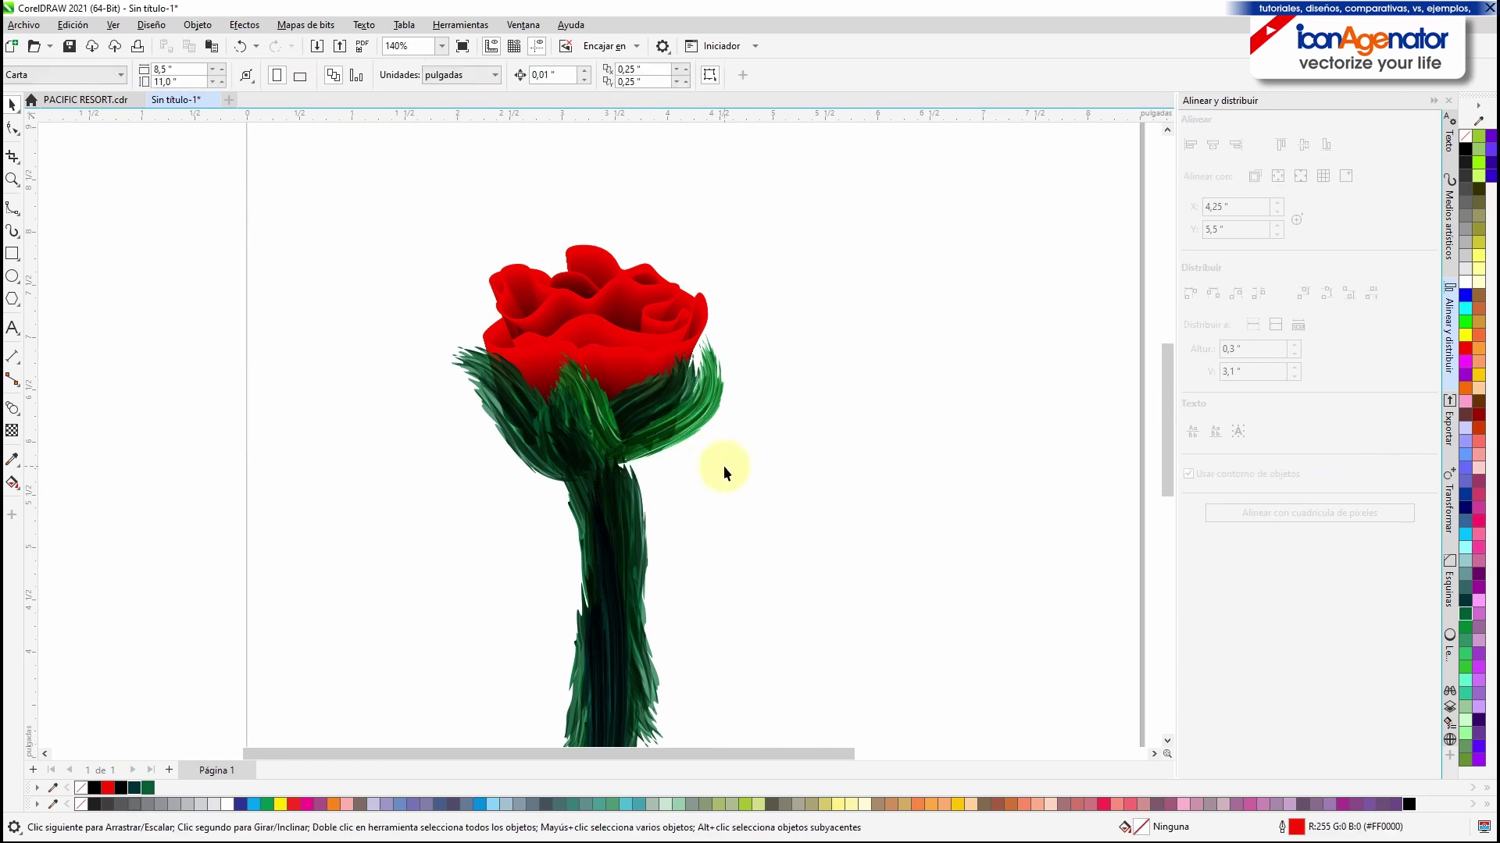
# Step: Try layering green Artistic Media brush strokes 0.19" wide along the outer left leaf
pyautogui.click(638, 500)
pyautogui.click(715, 495)
pyautogui.scroll(-1, 717, 497)
pyautogui.click(576, 412)
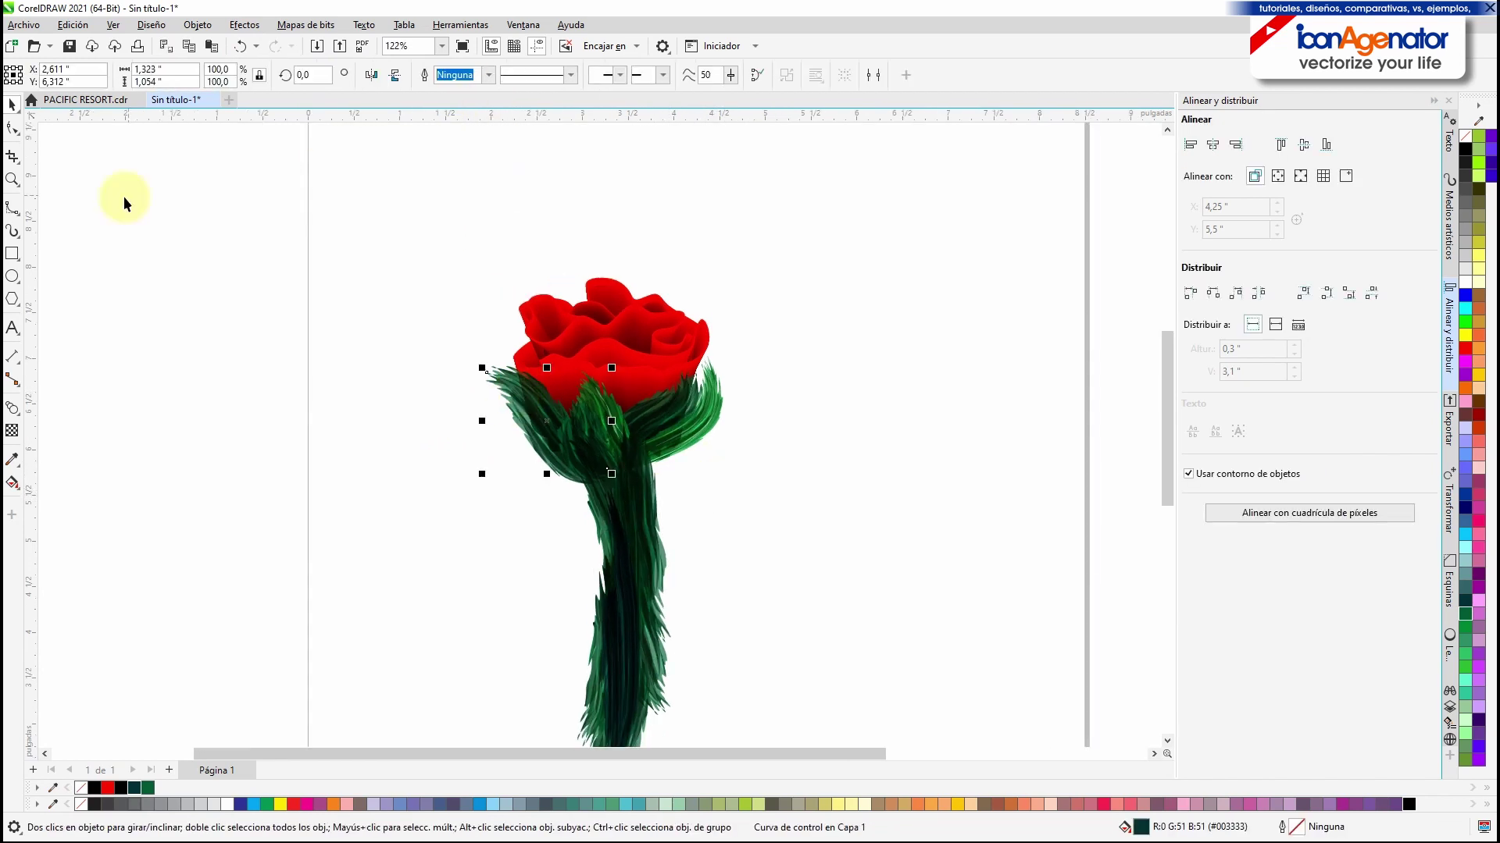
pyautogui.click(700, 161)
pyautogui.press('i')
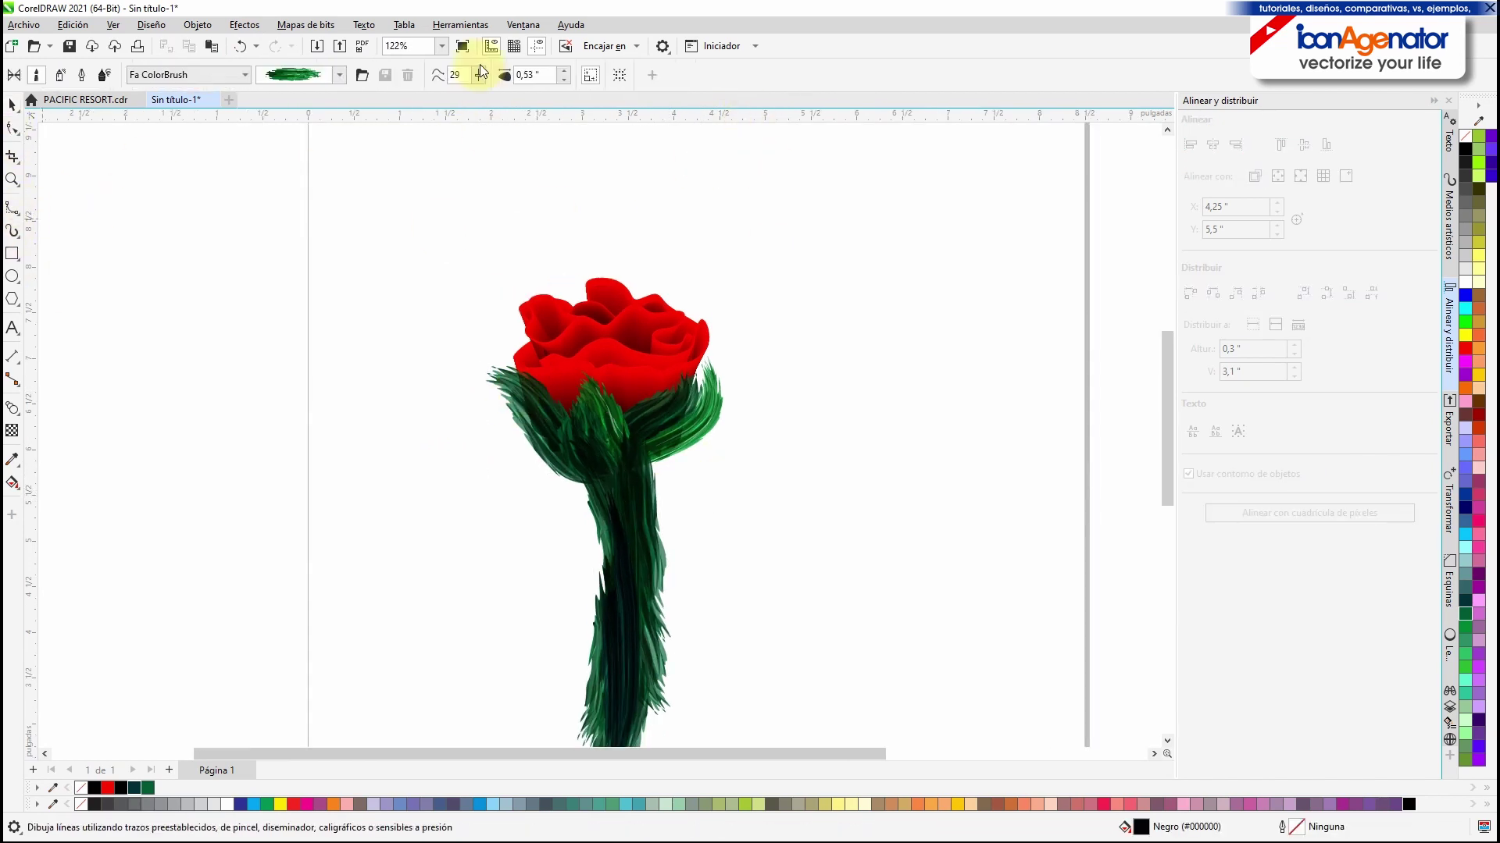
pyautogui.moveTo(521, 198); pyautogui.dragTo(453, 279)
pyautogui.moveTo(563, 75); pyautogui.dragTo(565, 96)
pyautogui.scroll(3, 560, 428)
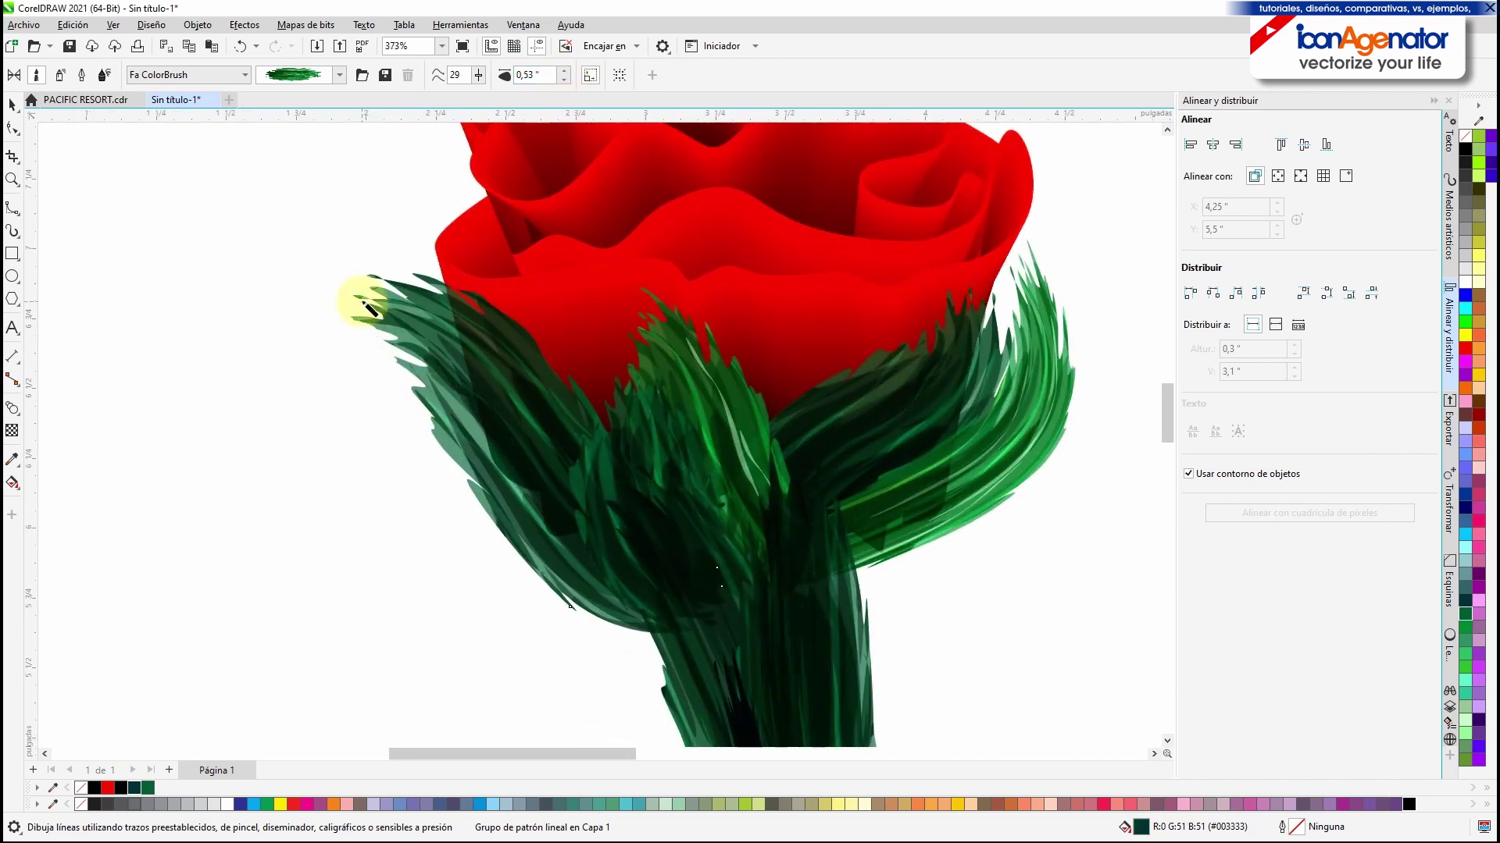
pyautogui.moveTo(662, 618); pyautogui.dragTo(664, 618)
pyautogui.moveTo(563, 75)
pyautogui.mouseDown()
pyautogui.moveTo(563, 109)
pyautogui.moveTo(562, 73)
pyautogui.mouseUp()
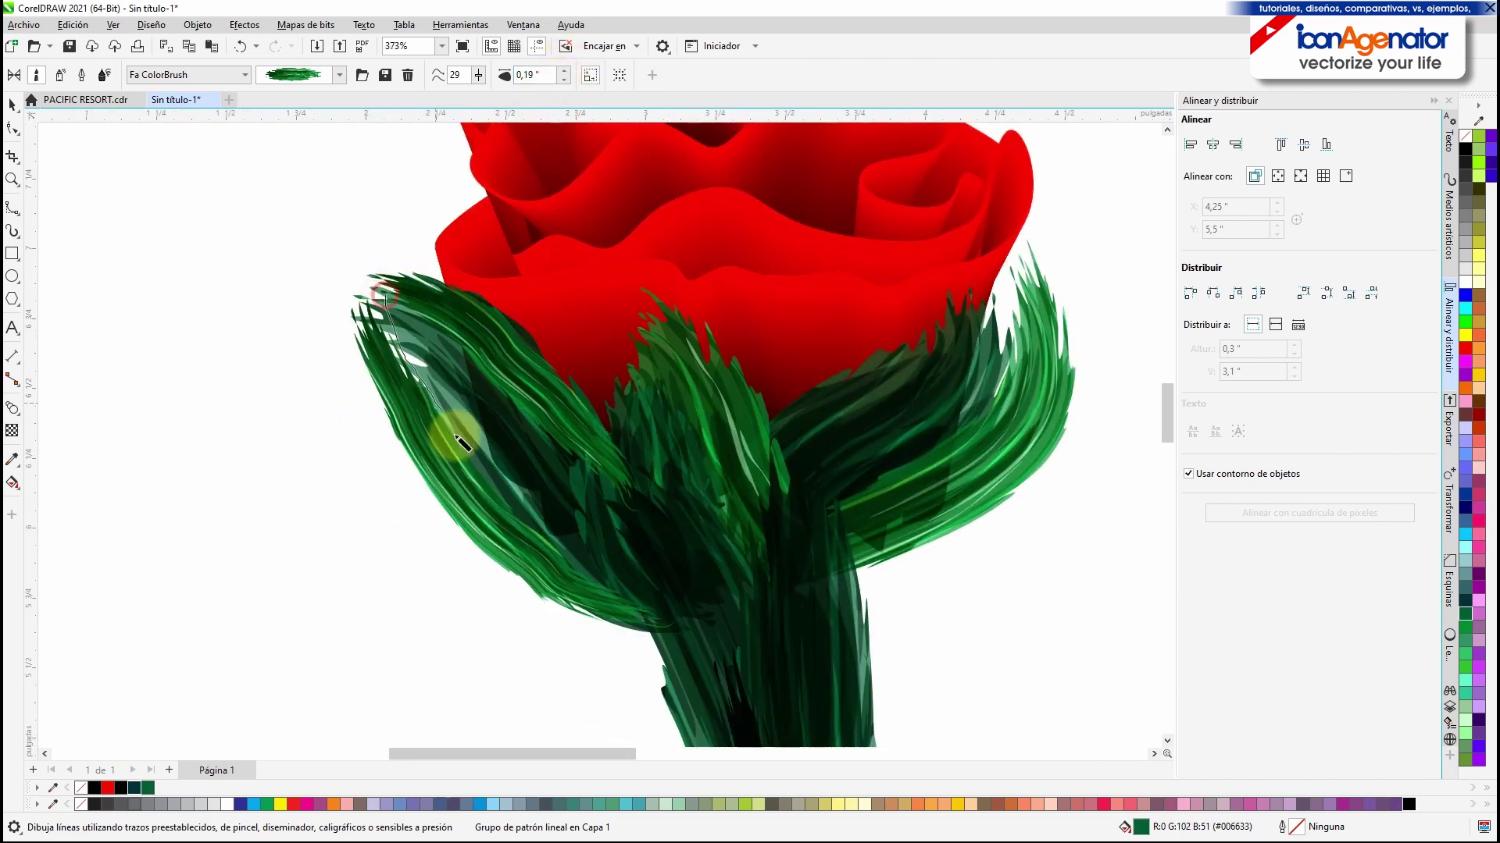
# Step: Try layering more narrow green brush strokes over the right leaves
pyautogui.moveTo(949, 291); pyautogui.dragTo(929, 355)
pyautogui.moveTo(1015, 262); pyautogui.dragTo(1071, 435)
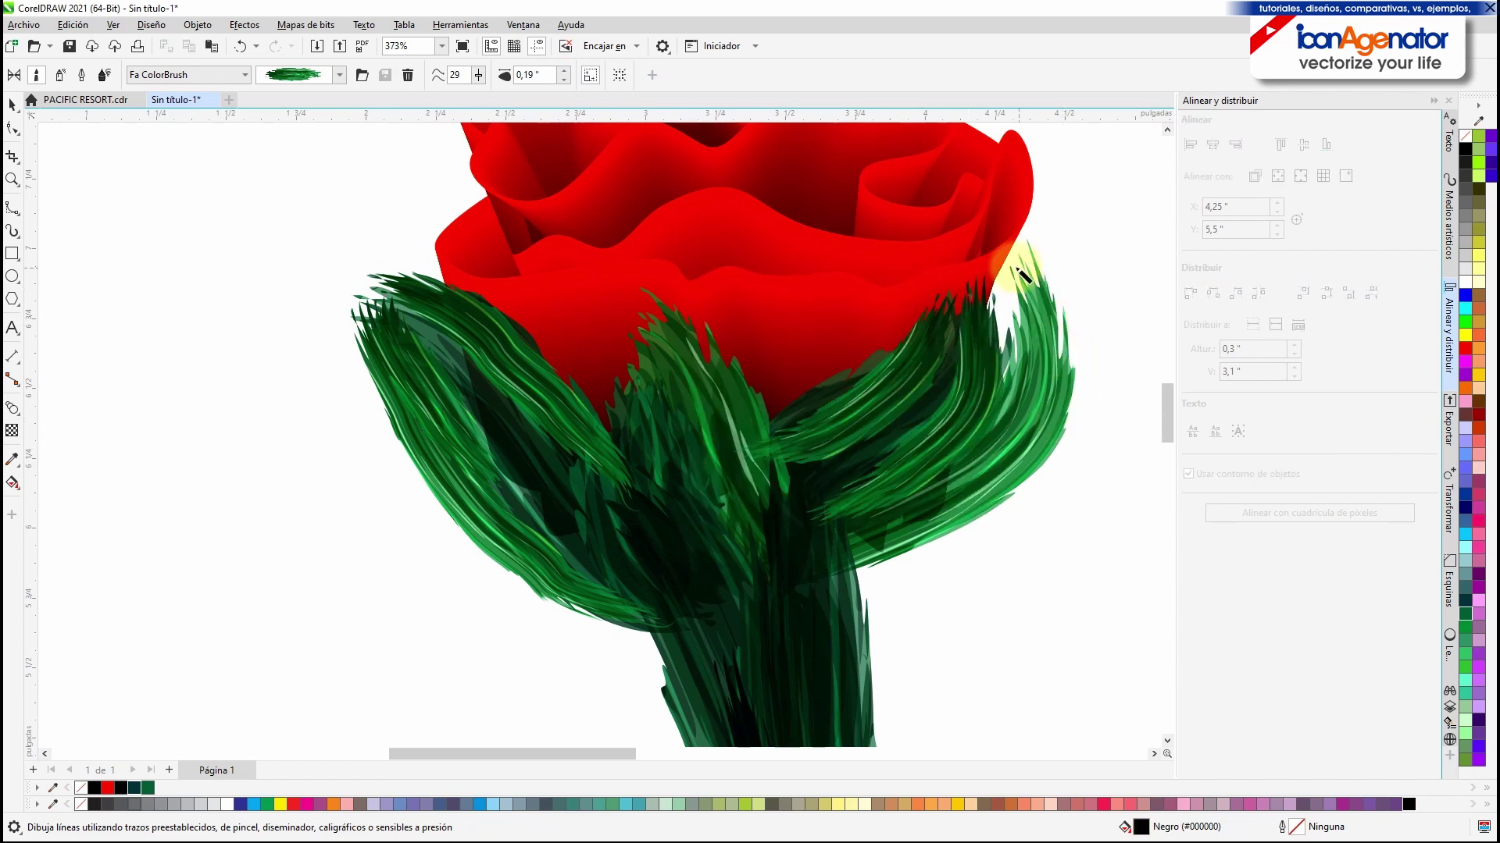
pyautogui.moveTo(1013, 265)
pyautogui.mouseDown()
pyautogui.moveTo(1046, 322)
pyautogui.moveTo(1070, 426)
pyautogui.mouseUp()
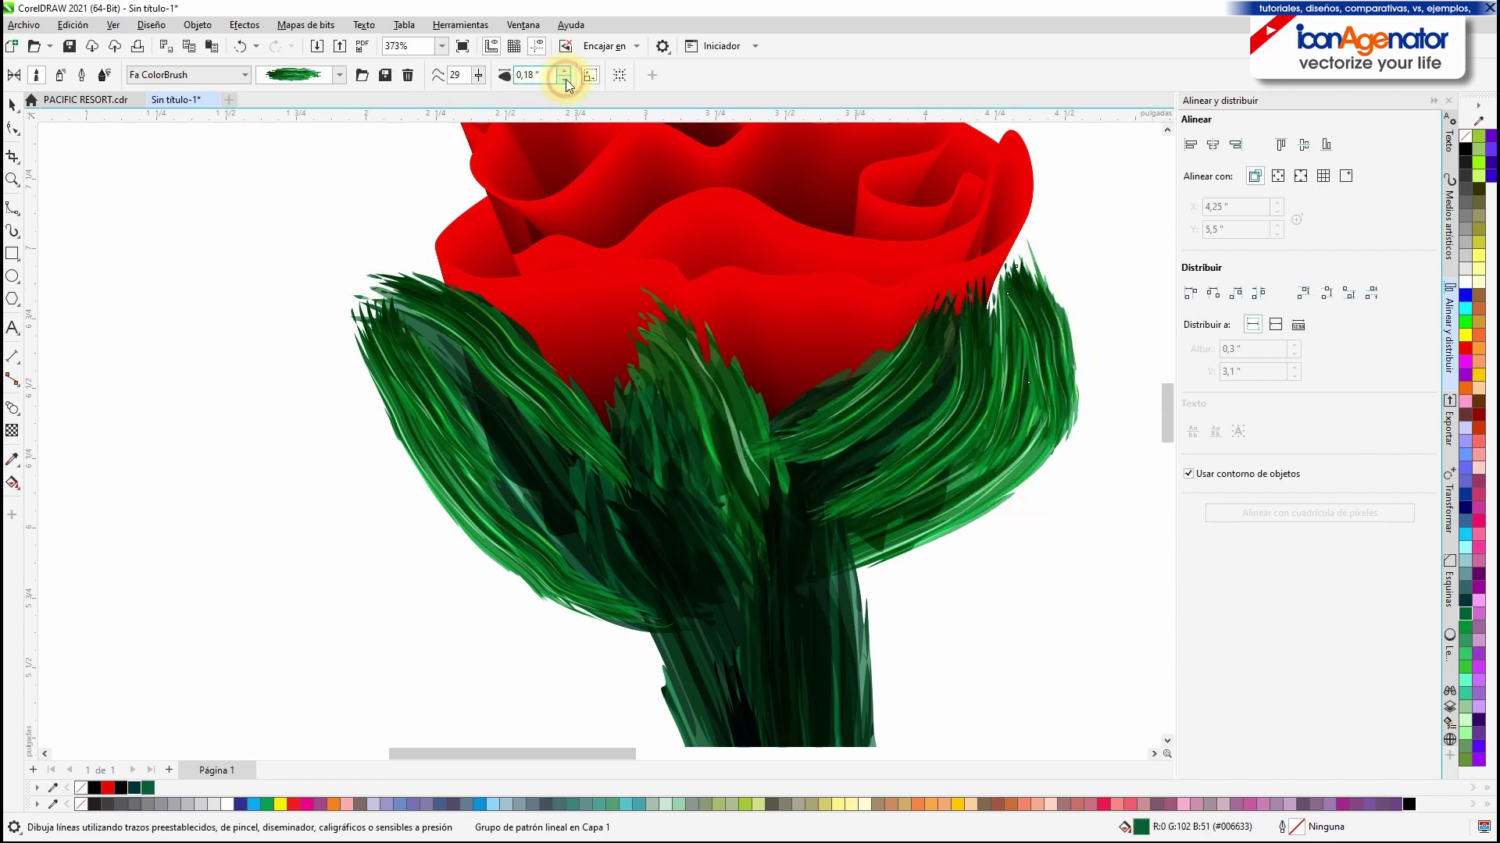
pyautogui.scroll(-2, 527, 482)
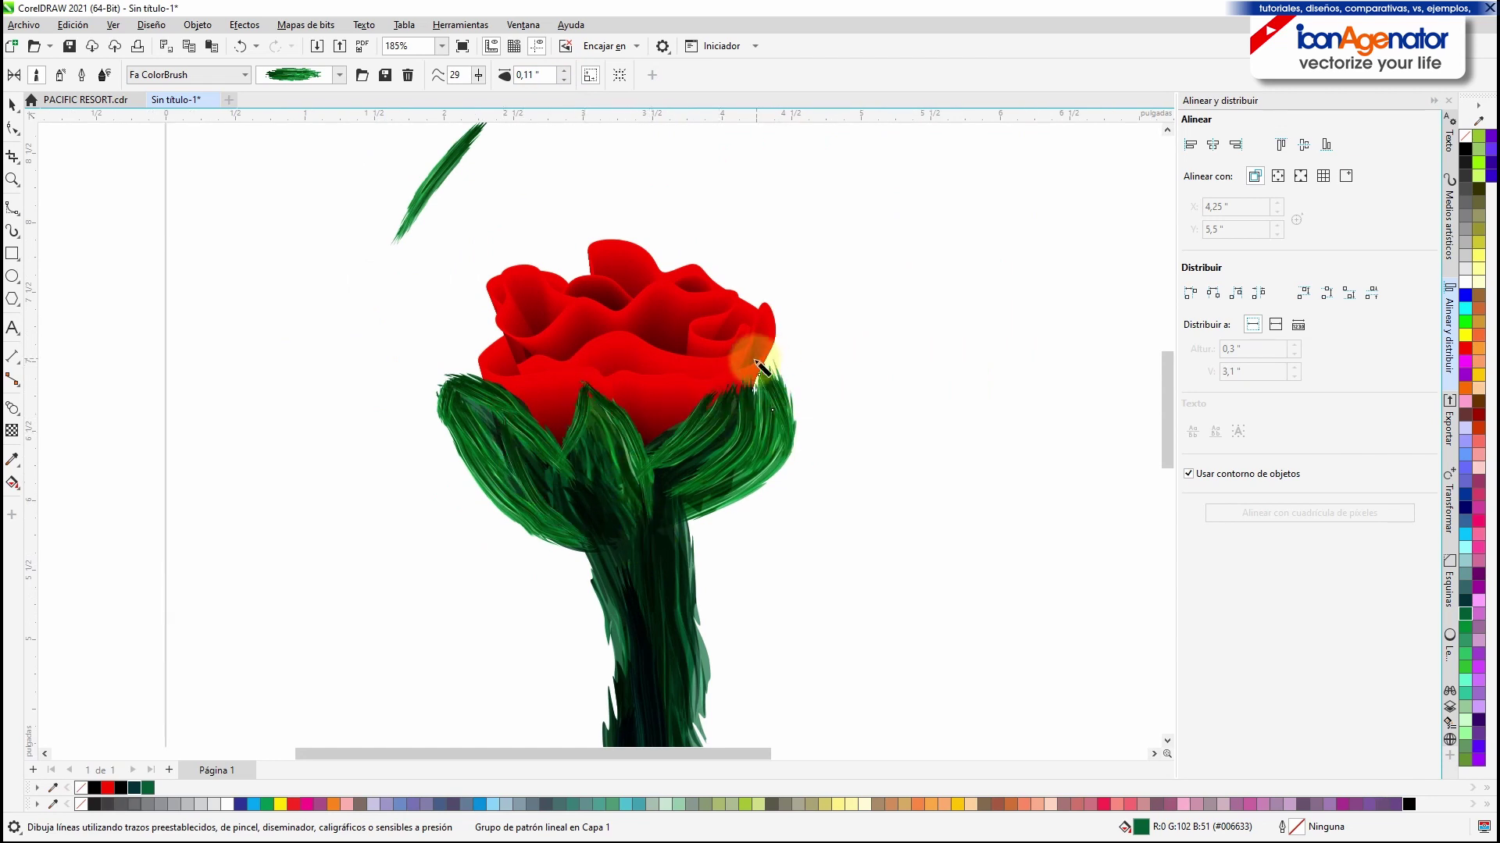
pyautogui.scroll(-1, 745, 478)
pyautogui.scroll(2, 692, 527)
# Step: Undo the green brush strokes just layered over the leaves
pyautogui.hotkey('ctrl', 'z')
pyautogui.hotkey('ctrl', 'z')
pyautogui.hotkey('ctrl', 'z')
pyautogui.hotkey('ctrl', 'z')
pyautogui.hotkey('ctrl', 'z')
pyautogui.hotkey('ctrl', 'z')
pyautogui.hotkey('ctrl', 'z')
pyautogui.hotkey('ctrl', 'z')
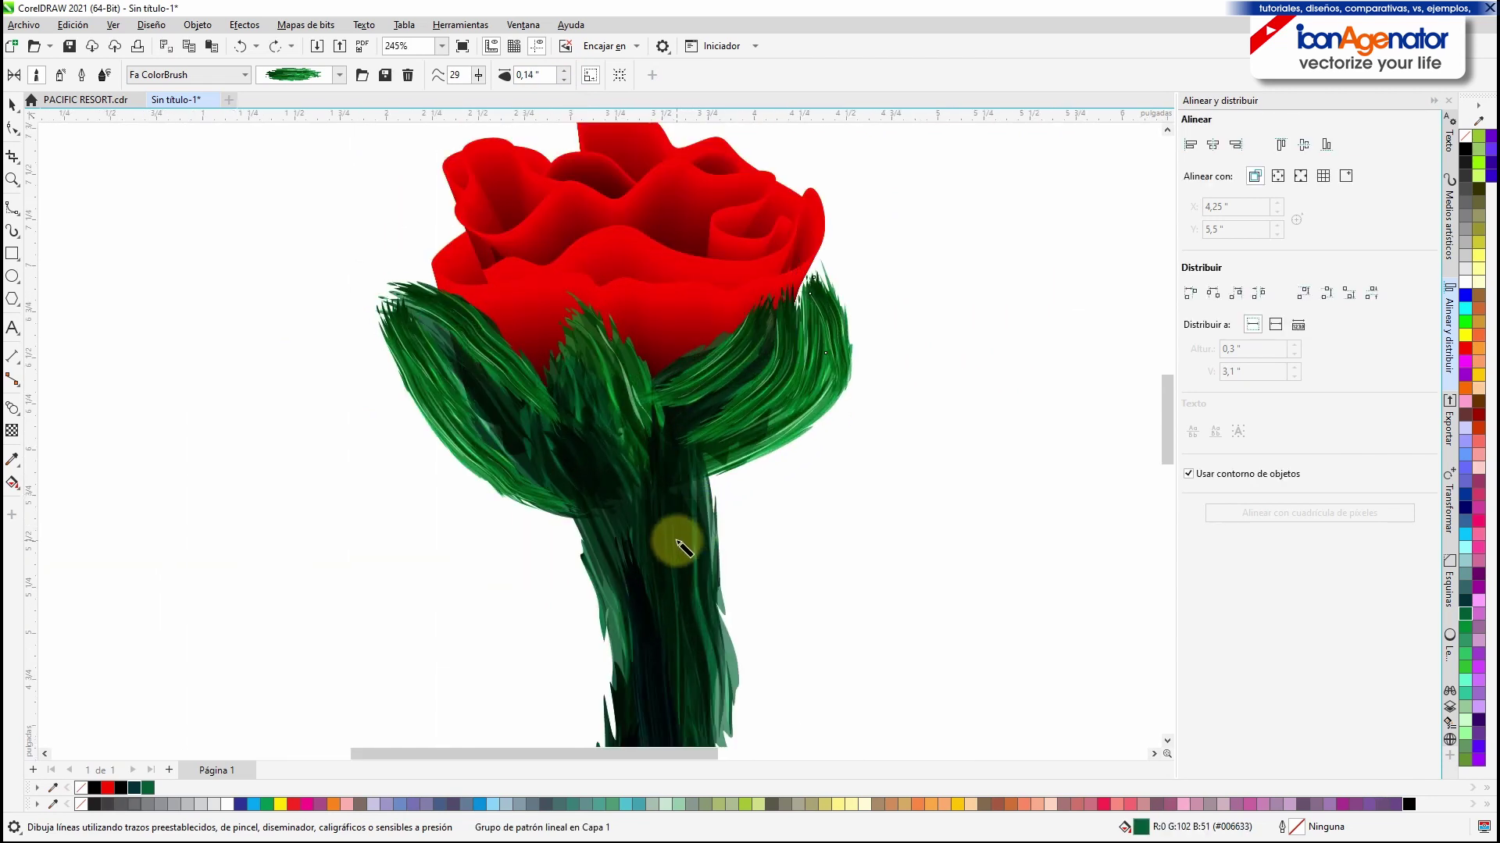
pyautogui.hotkey('ctrl', 'z')
pyautogui.hotkey('ctrl', 'z')
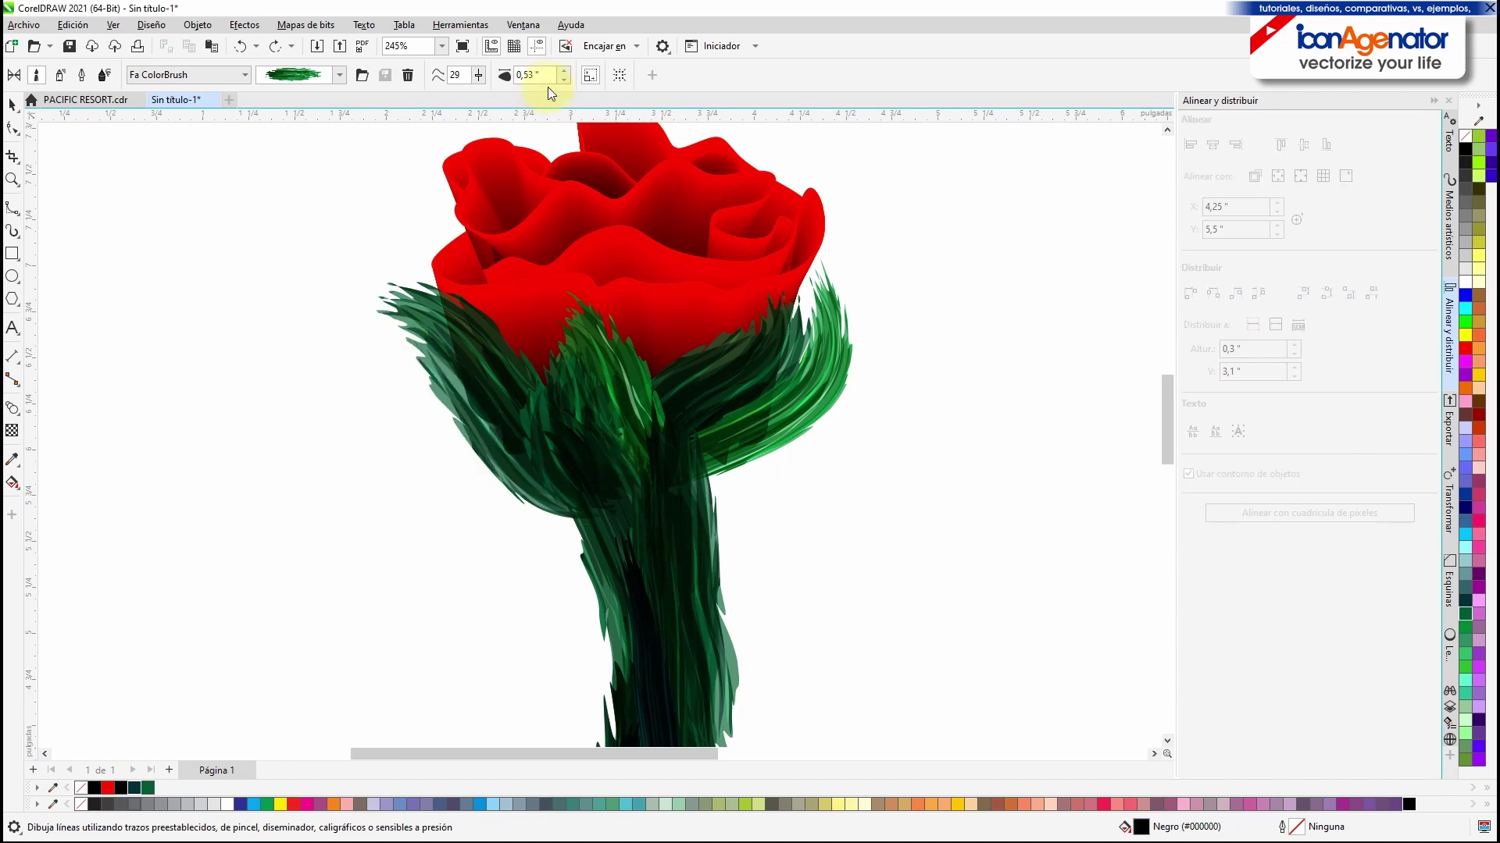
# Step: Paint thin green brush strokes, 0.03" wide, over the outer left and right leaves
pyautogui.moveTo(388, 301); pyautogui.dragTo(473, 422)
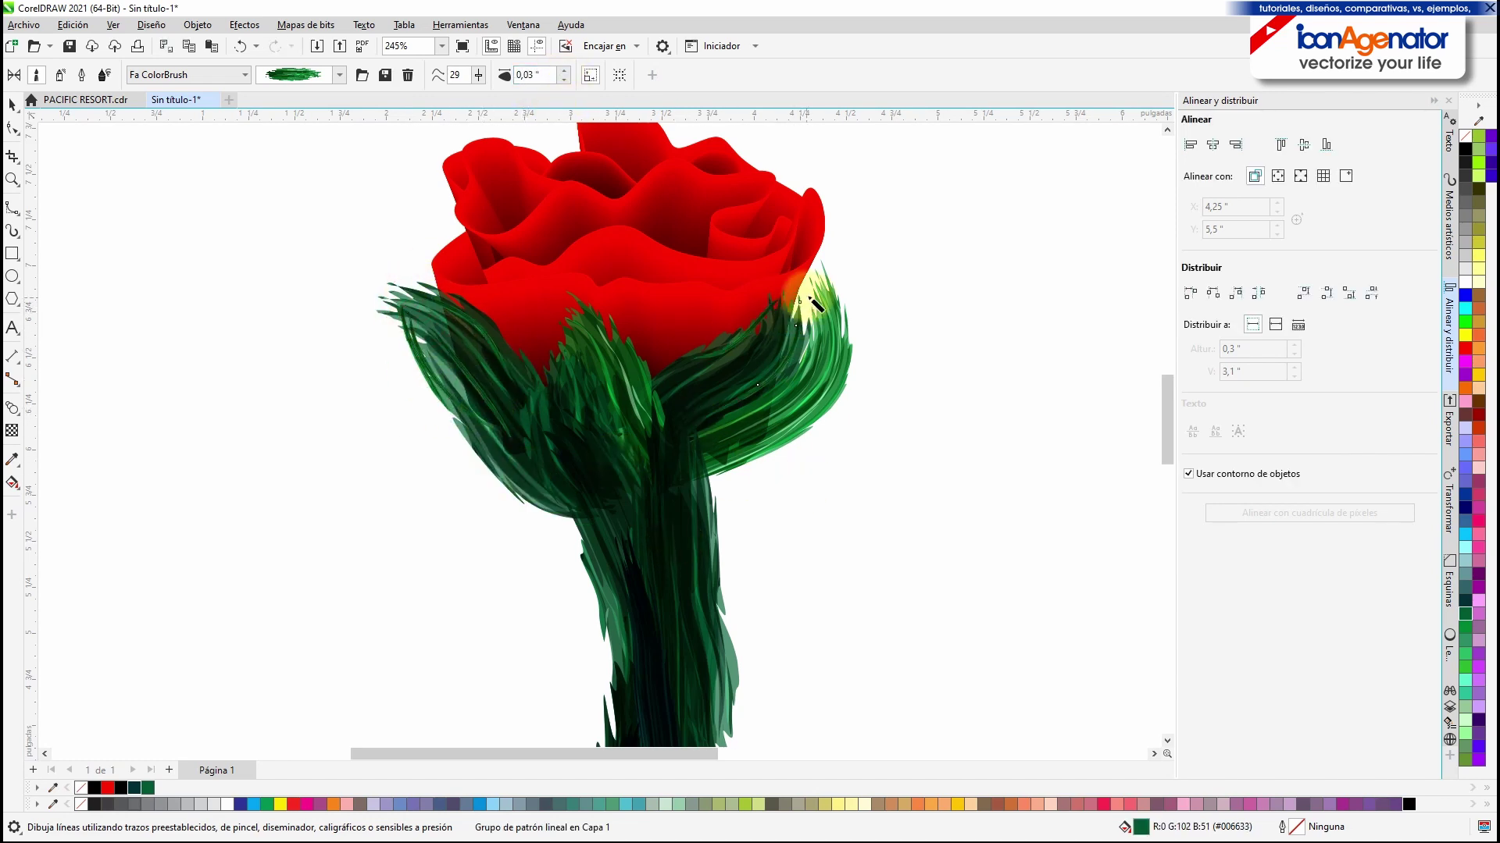
pyautogui.scroll(-1, 765, 451)
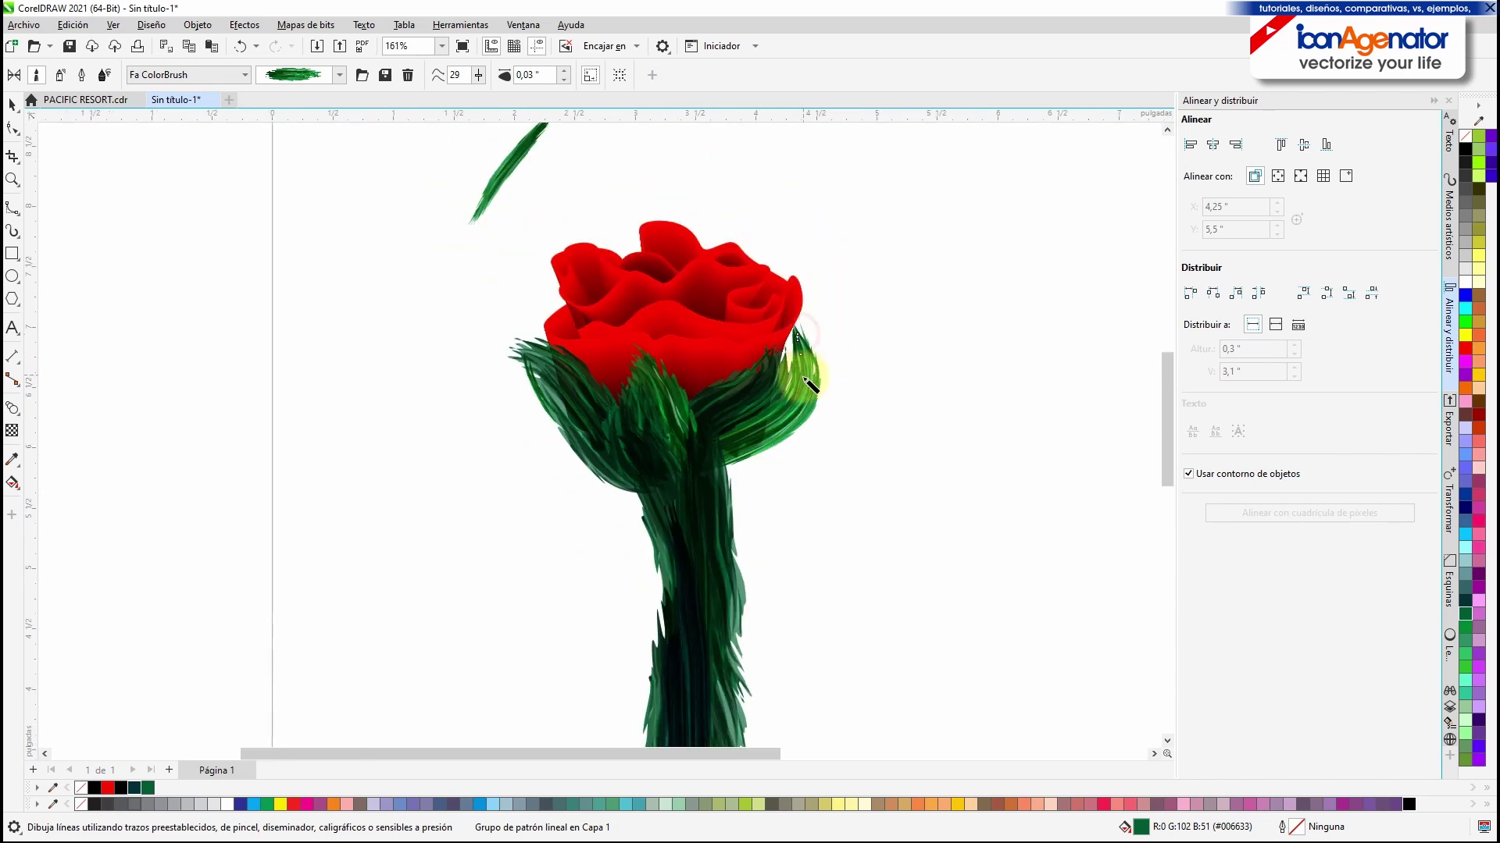
pyautogui.scroll(2, 731, 496)
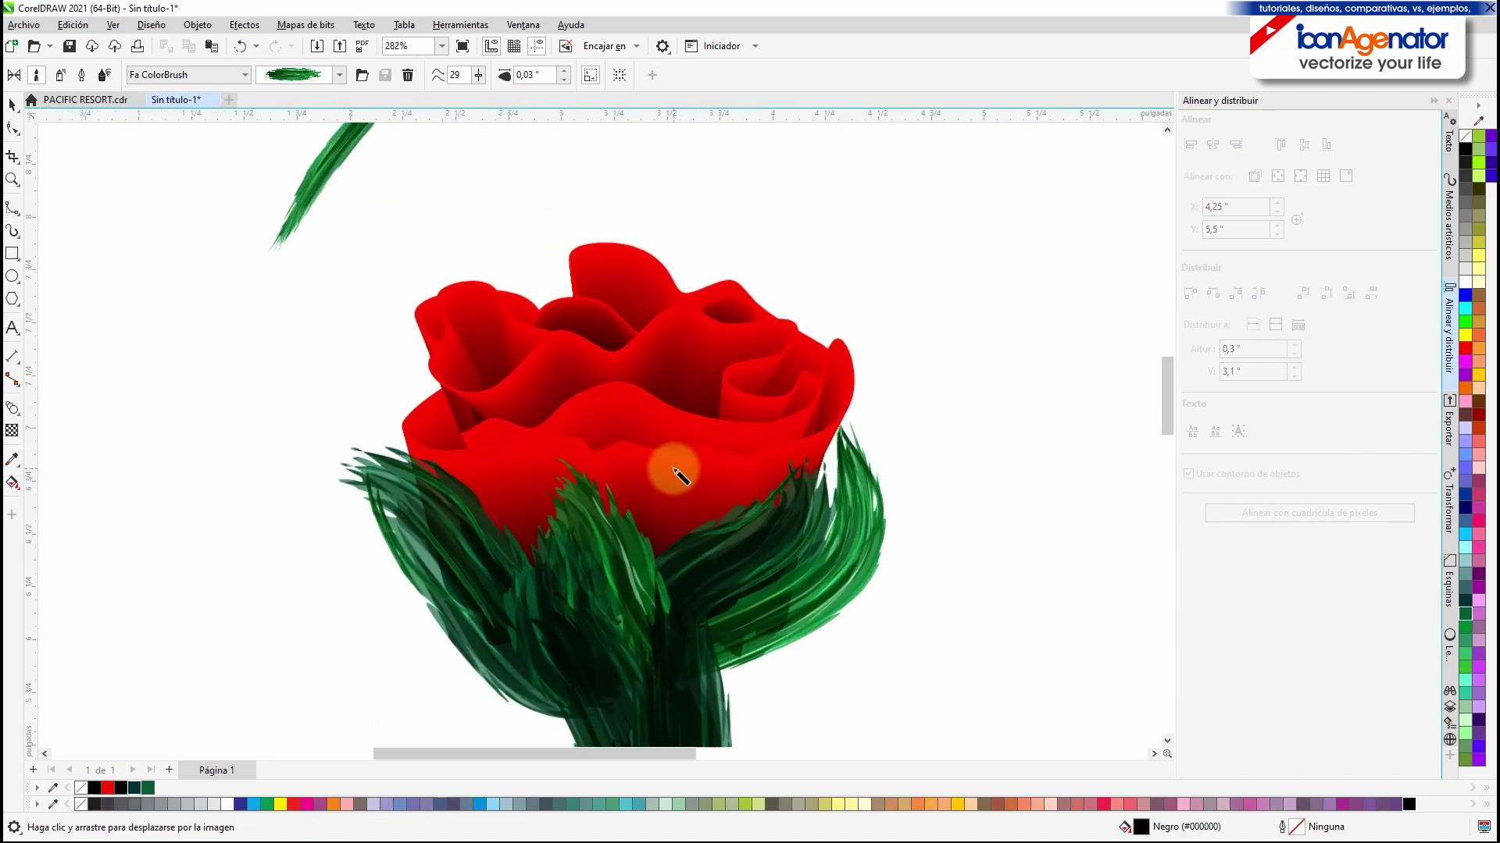
pyautogui.scroll(1, 678, 474)
# Step: Remove the stray green brush stroke above the flower
pyautogui.click(12, 104)
pyautogui.scroll(-4, 536, 495)
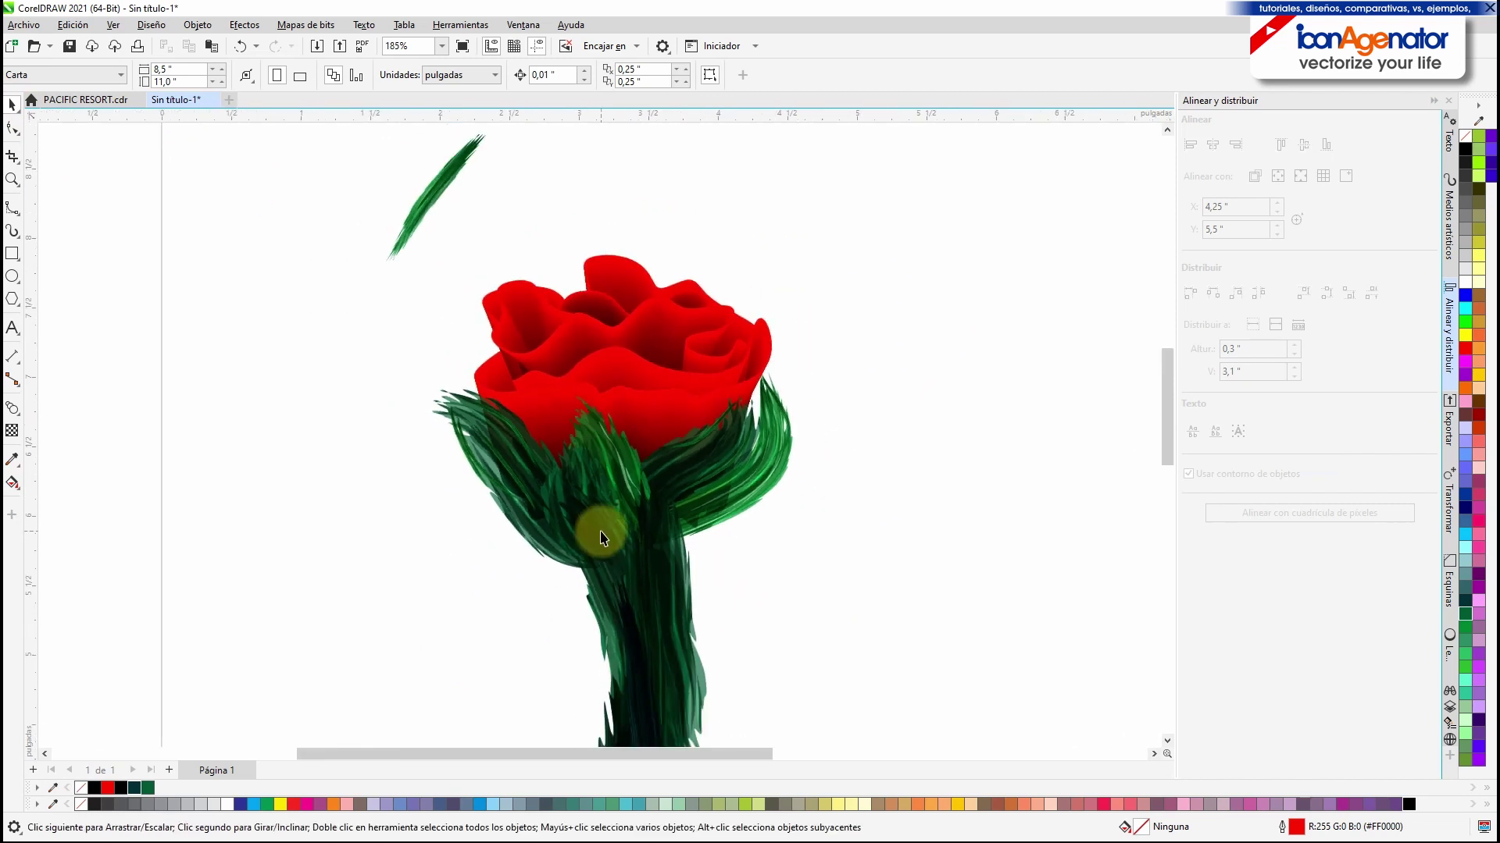
pyautogui.scroll(-3, 673, 525)
pyautogui.scroll(5, 668, 524)
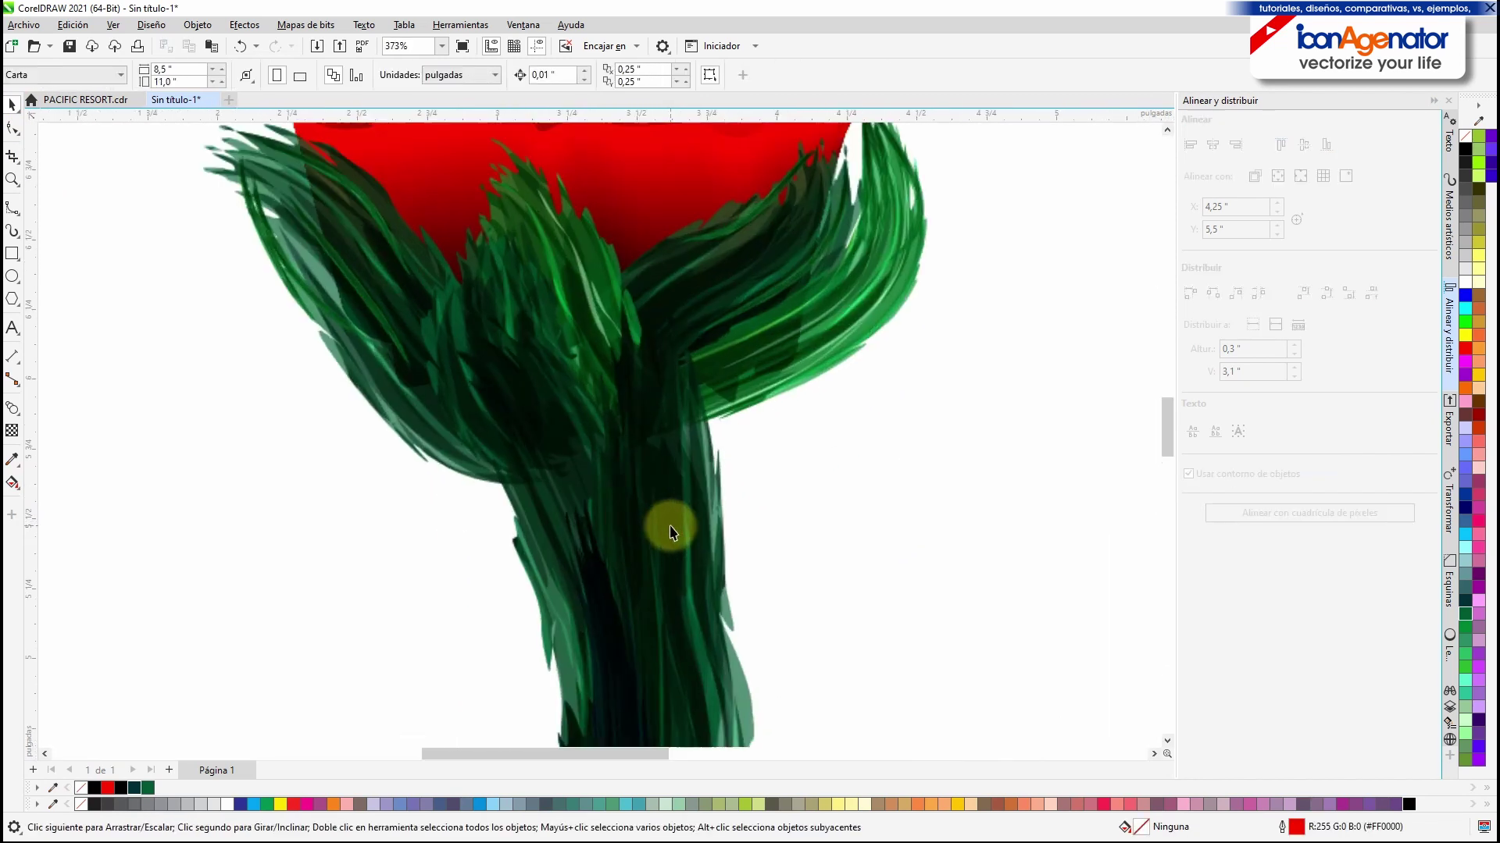
pyautogui.scroll(-2, 648, 469)
pyautogui.scroll(-1, 779, 437)
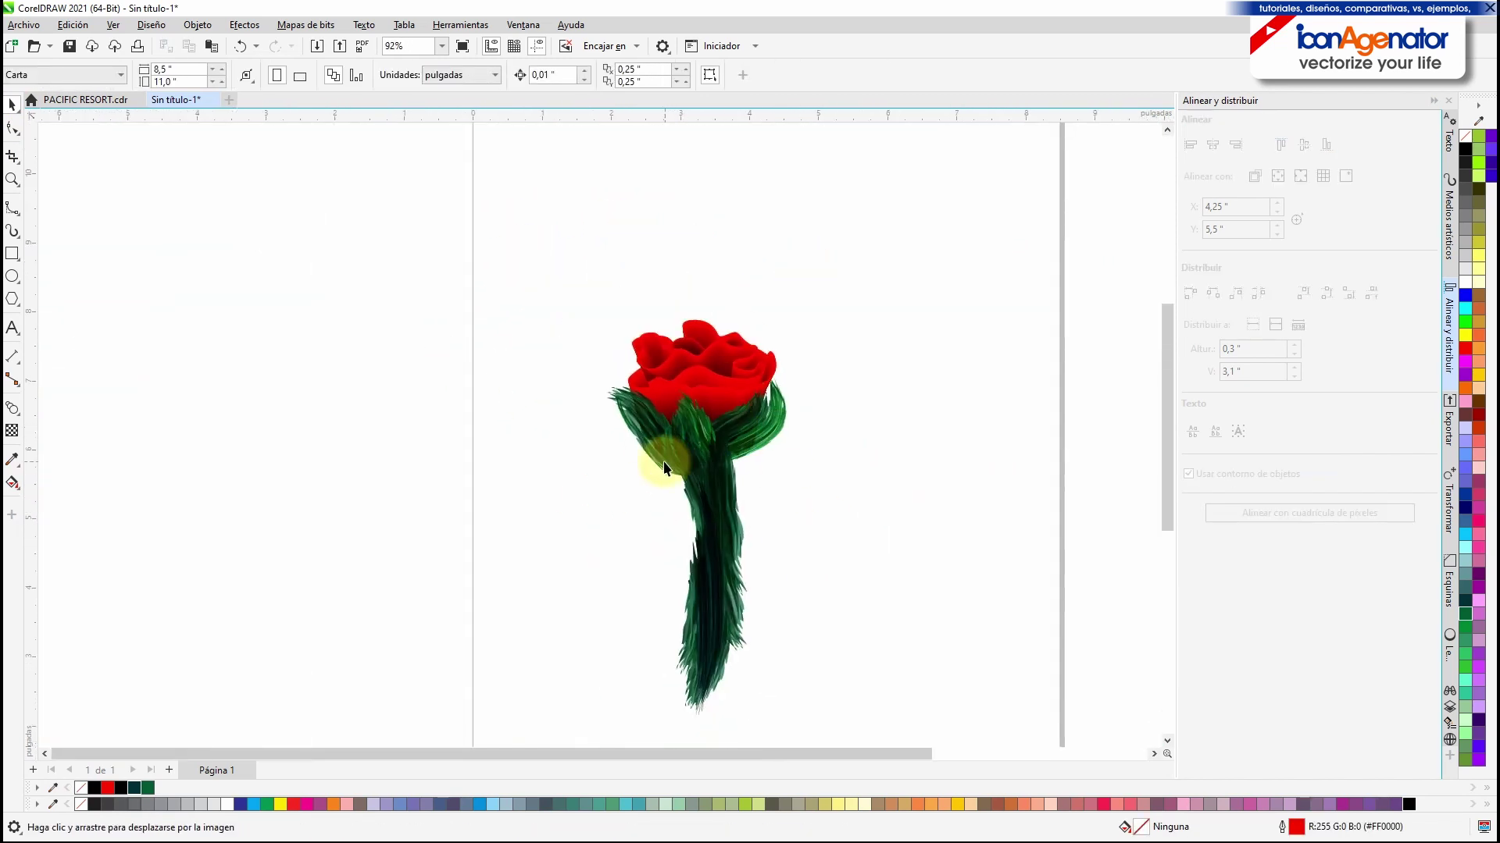
# Step: Narrow the brush strokes of the outer leaves to 0.22" on the left leaf and 0.13" on the right leaf
pyautogui.press('i')
pyautogui.scroll(1, 750, 443)
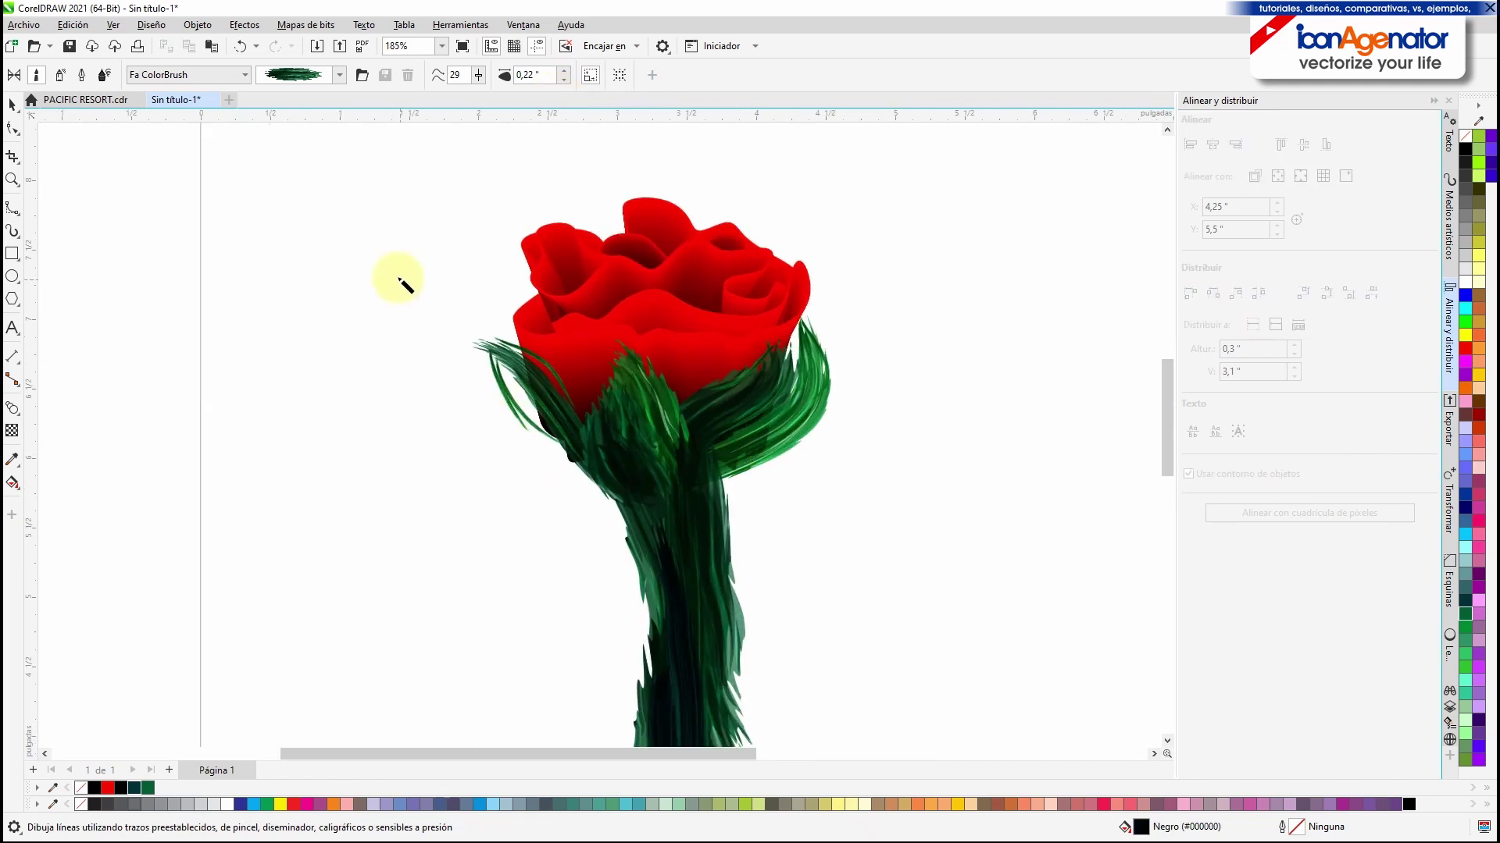
pyautogui.click(10, 106)
pyautogui.click(528, 430)
pyautogui.moveTo(485, 332); pyautogui.dragTo(513, 370)
pyautogui.click(449, 359)
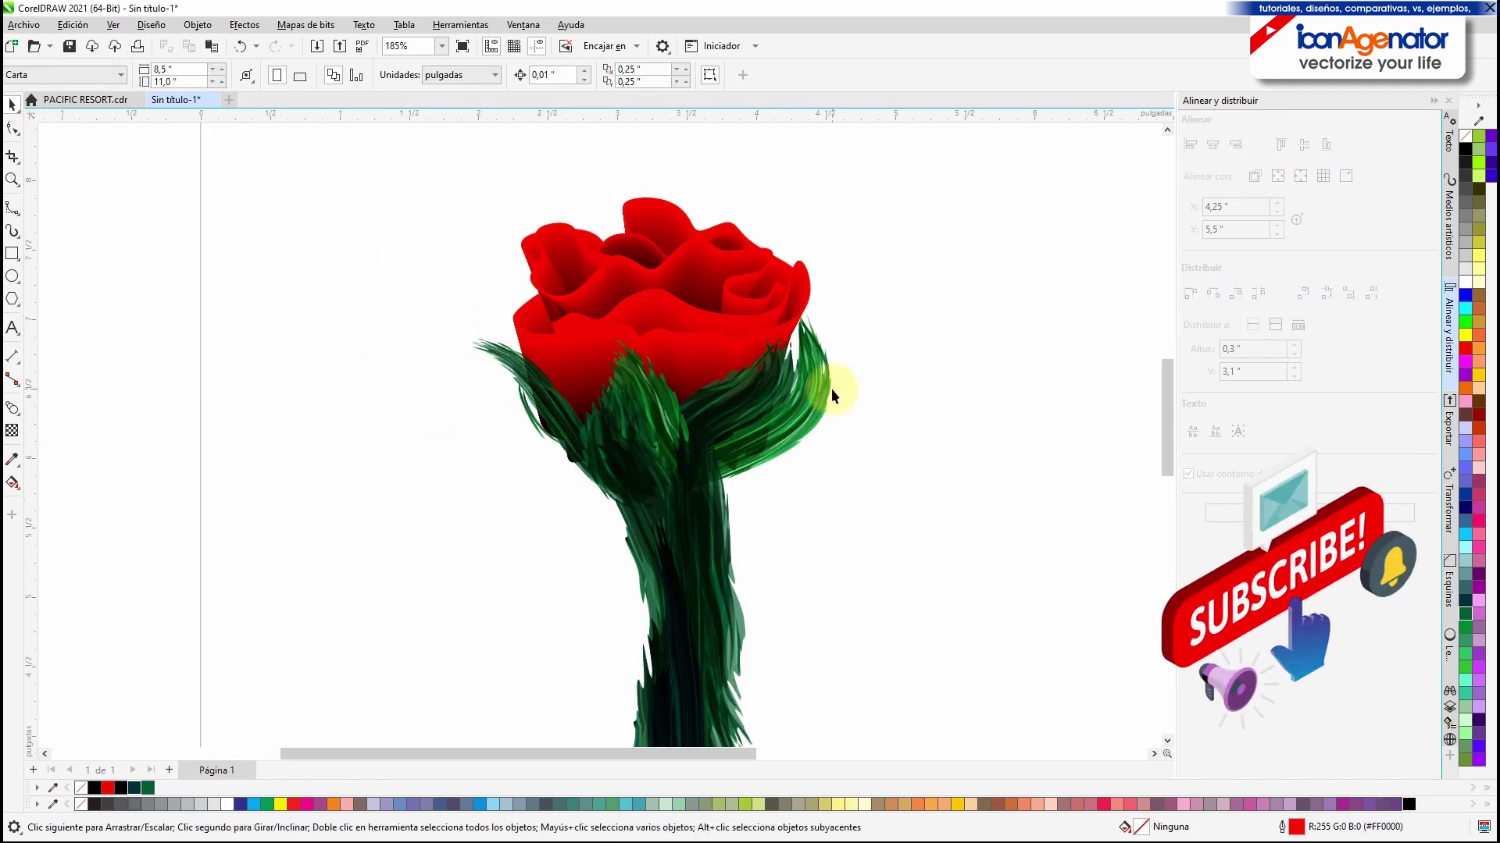
pyautogui.click(829, 389)
pyautogui.click(563, 79)
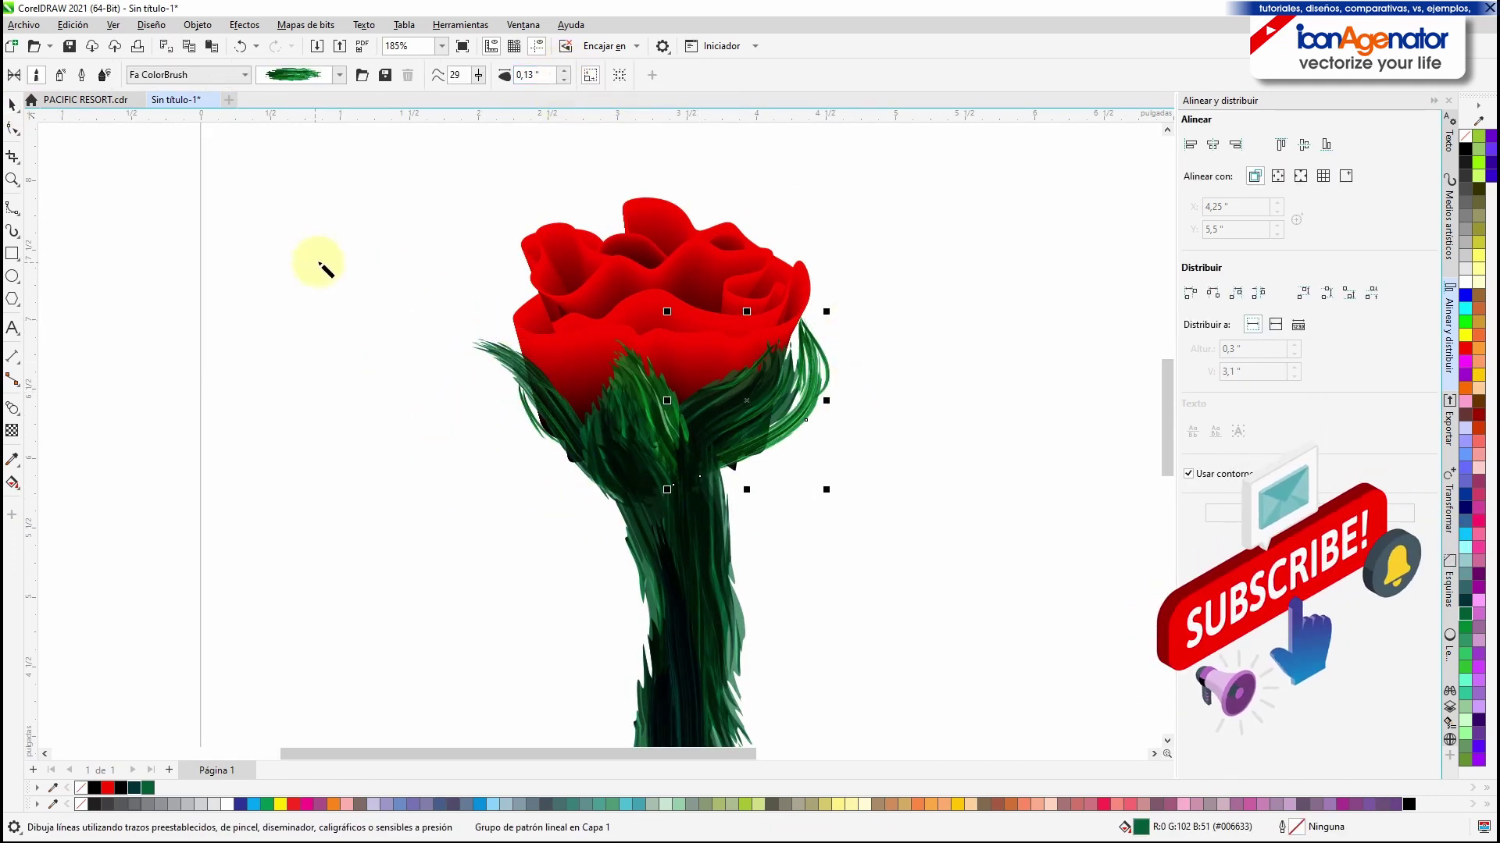
# Step: Select all parts of the rose and group them
pyautogui.press('space')
pyautogui.scroll(-2, 601, 563)
pyautogui.hotkey('ctrl', 'a')
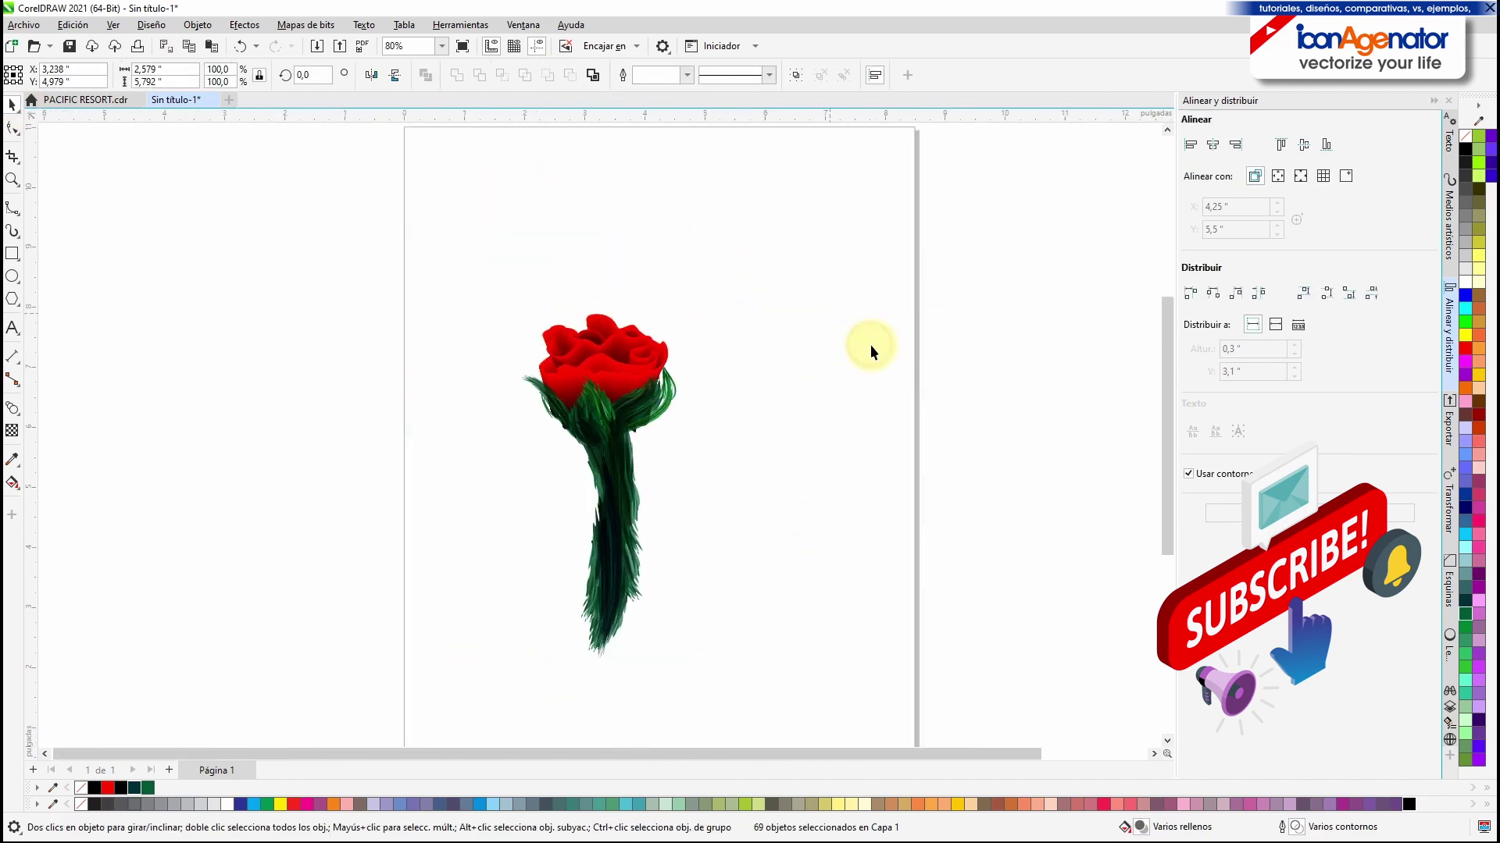
pyautogui.click(795, 75)
# Step: Duplicate the grouped rose to the left of the original and rotate the copy by 14.764°
pyautogui.rightClick(830, 305)
pyautogui.moveTo(624, 386); pyautogui.dragTo(505, 436)
pyautogui.click(506, 436)
pyautogui.moveTo(563, 715); pyautogui.dragTo(602, 681)
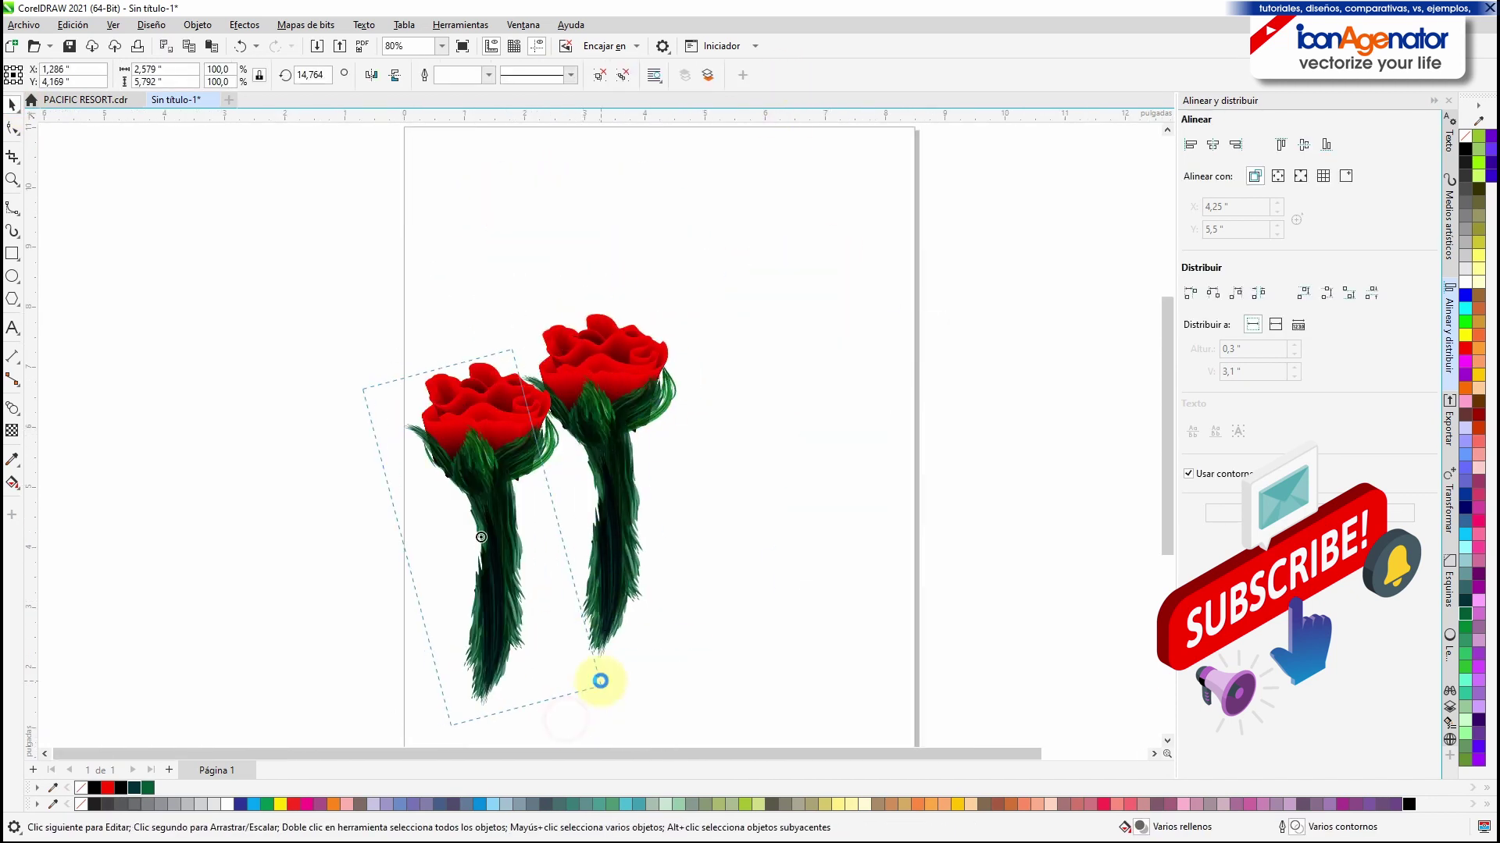
# Step: Mirror the copied rose and tilt it to the right, to a rotation of 149.297°
pyautogui.click(394, 76)
pyautogui.click(394, 75)
pyautogui.click(371, 76)
pyautogui.moveTo(554, 359); pyautogui.dragTo(523, 371)
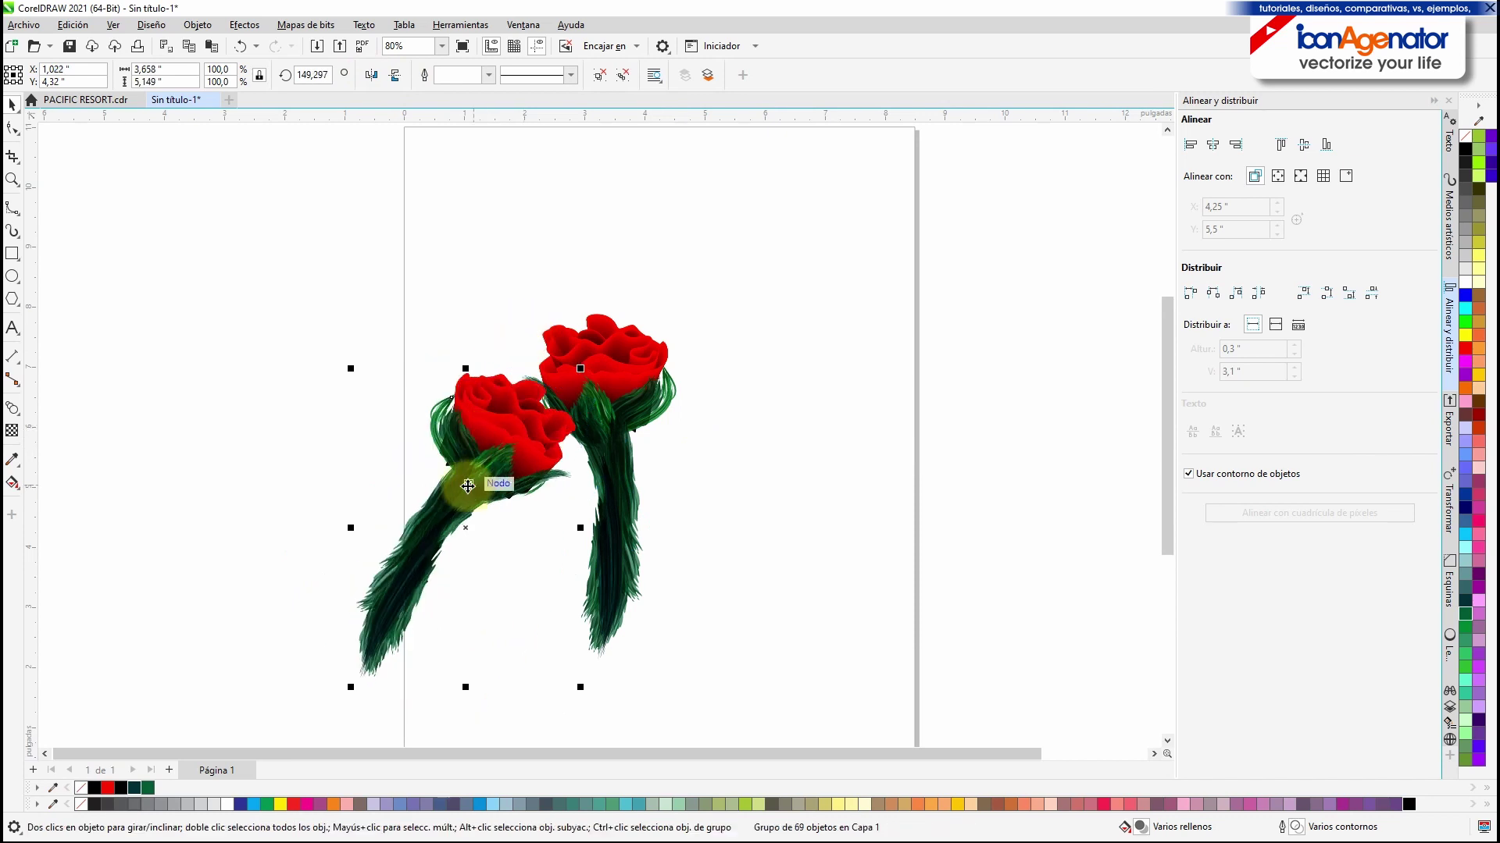
# Step: Move the tilted rose behind the original on its right side and scale it down to 73.7%
pyautogui.moveTo(466, 485); pyautogui.dragTo(661, 462)
pyautogui.scroll(5, 642, 417)
pyautogui.moveTo(712, 373); pyautogui.dragTo(798, 345)
pyautogui.click(707, 76)
pyautogui.scroll(-5, 797, 346)
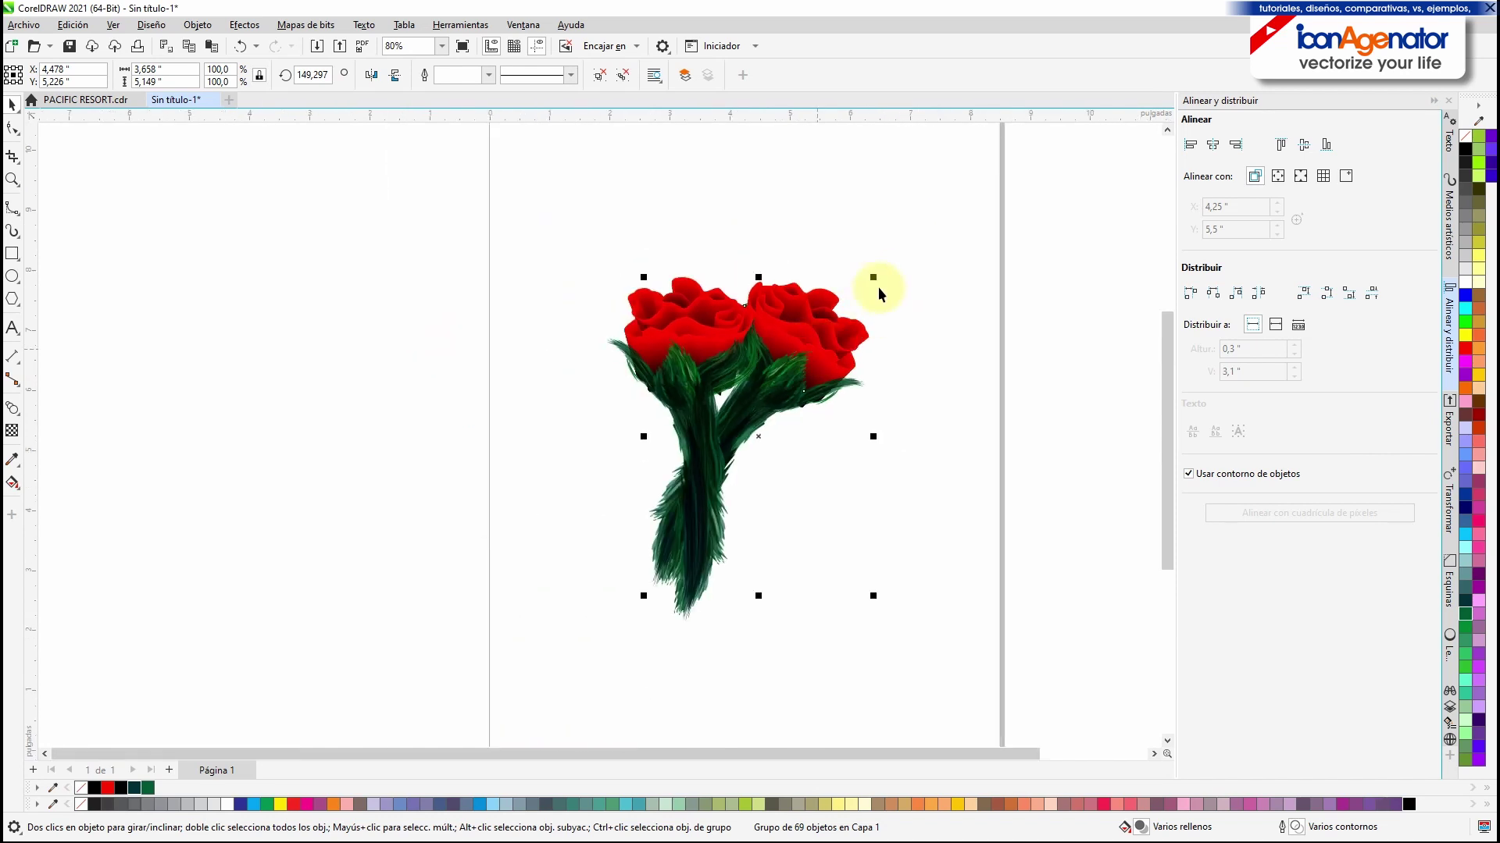
pyautogui.moveTo(873, 277); pyautogui.dragTo(813, 361)
# Step: Duplicate the smaller tilted rose, mirror the copy horizontally and move it over the original rose
pyautogui.moveTo(766, 422); pyautogui.dragTo(640, 290)
pyautogui.scroll(3, 791, 291)
pyautogui.click(698, 310)
pyautogui.click(372, 75)
pyautogui.moveTo(735, 602); pyautogui.dragTo(666, 450)
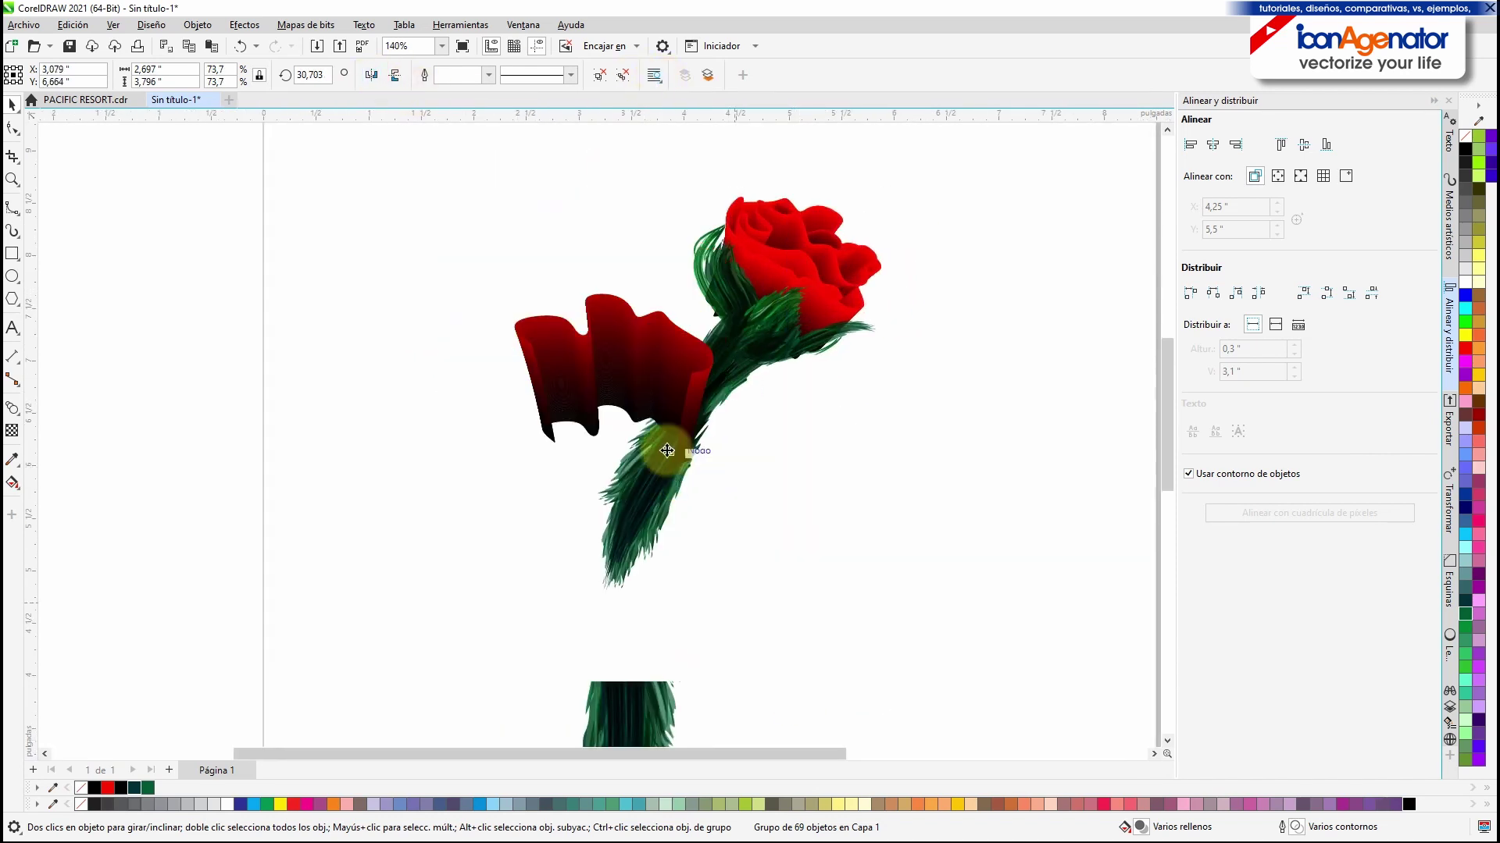
# Step: Resize the mirrored copy to 88.7% and rotate it to 16.672° above the original rose
pyautogui.click(667, 451)
pyautogui.moveTo(790, 195); pyautogui.dragTo(842, 243)
pyautogui.moveTo(633, 372)
pyautogui.mouseDown()
pyautogui.moveTo(585, 328)
pyautogui.moveTo(644, 356)
pyautogui.mouseUp()
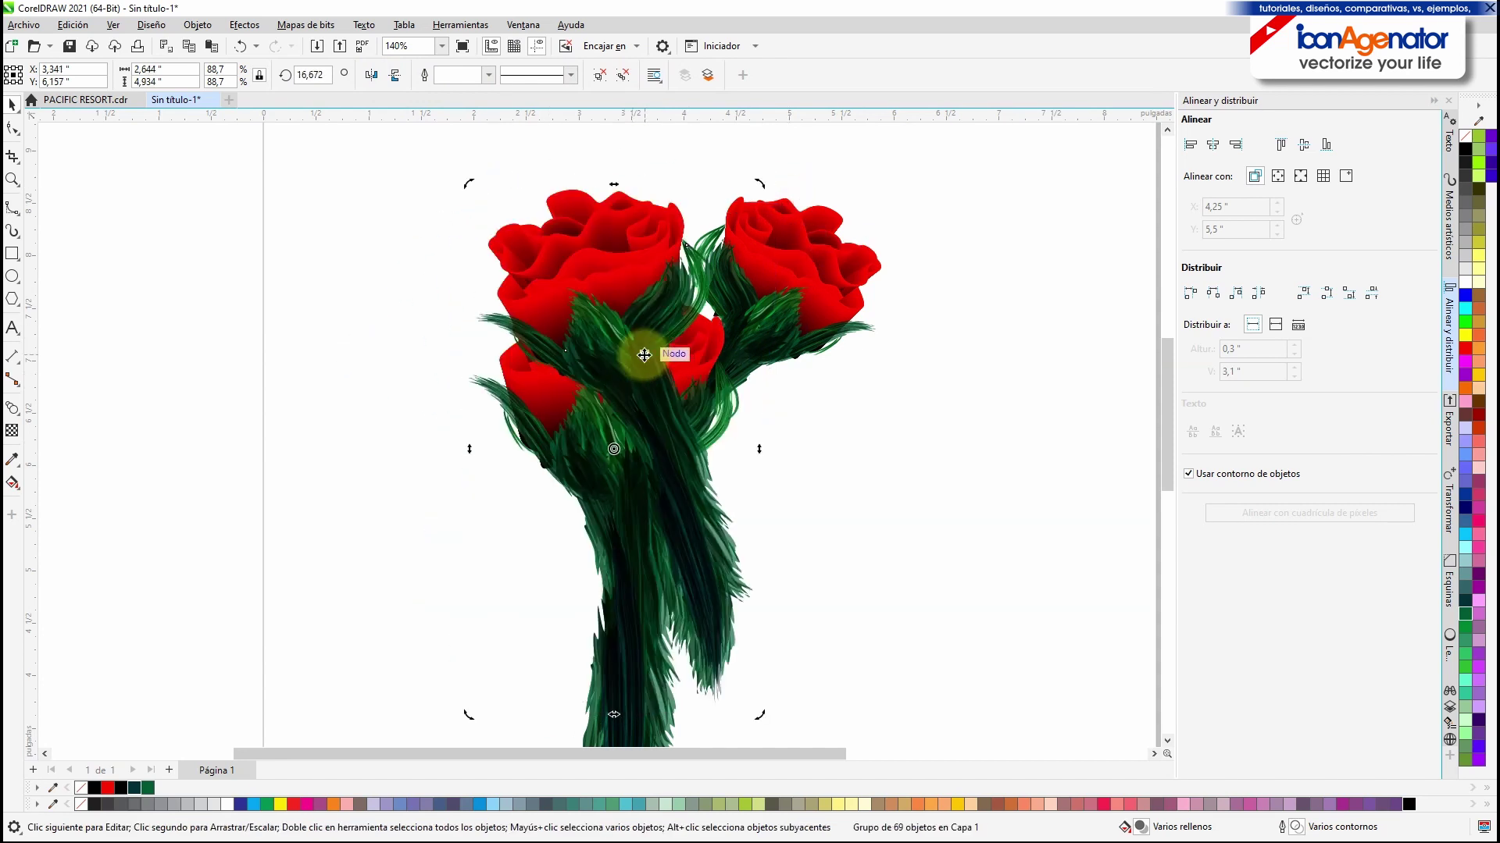
# Step: Send the upper rose behind the original, tilt it to 12.392° and shift it slightly upward
pyautogui.click(708, 76)
pyautogui.moveTo(469, 185); pyautogui.dragTo(490, 175)
pyautogui.moveTo(631, 256); pyautogui.dragTo(643, 199)
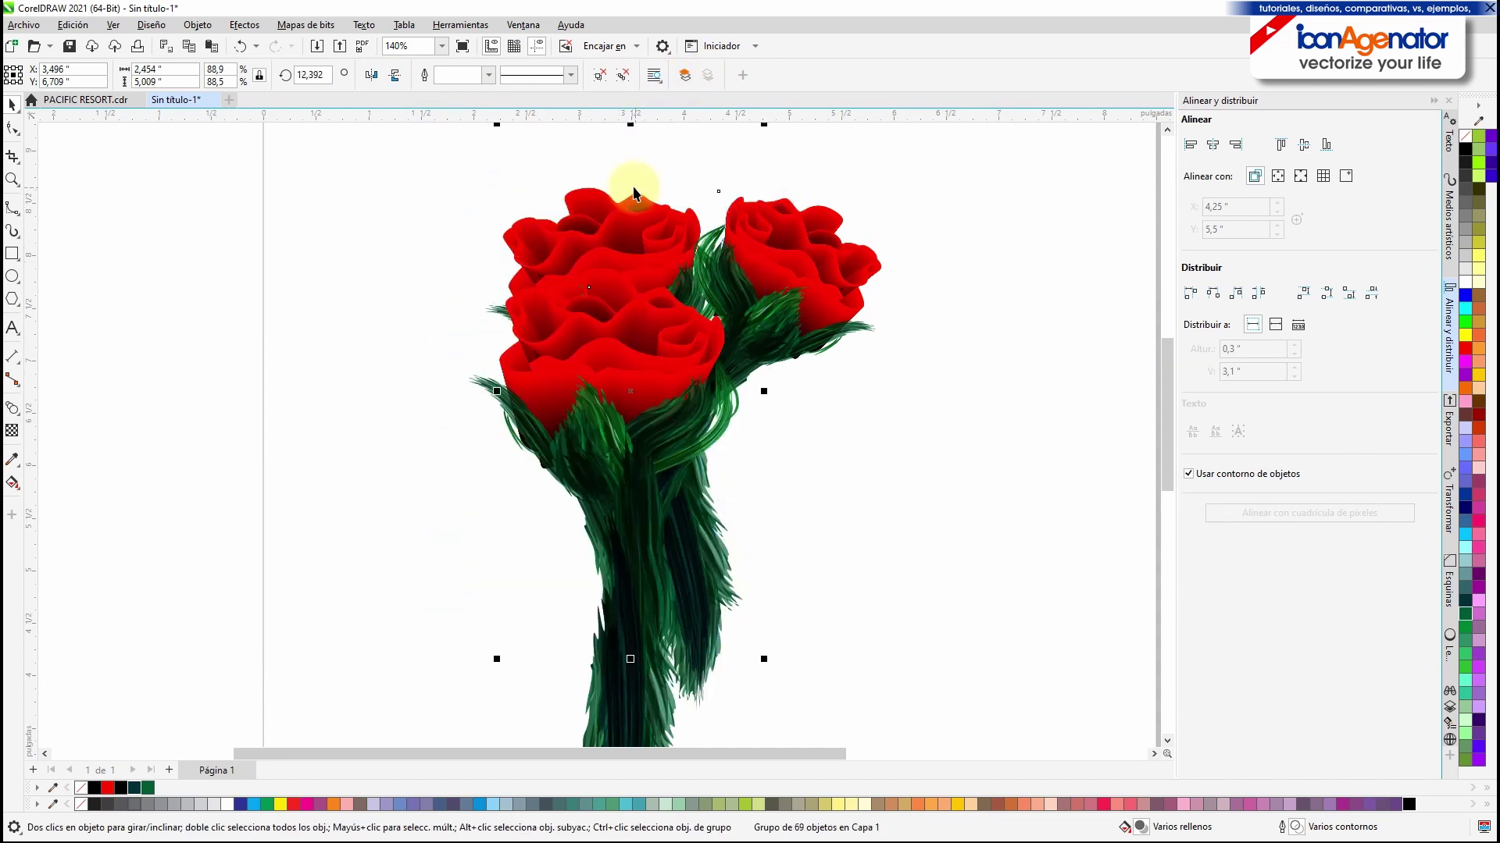
pyautogui.click(663, 201)
# Step: Tilt the front rose so its flower leans to the left and its stem swings right
pyautogui.click(620, 609)
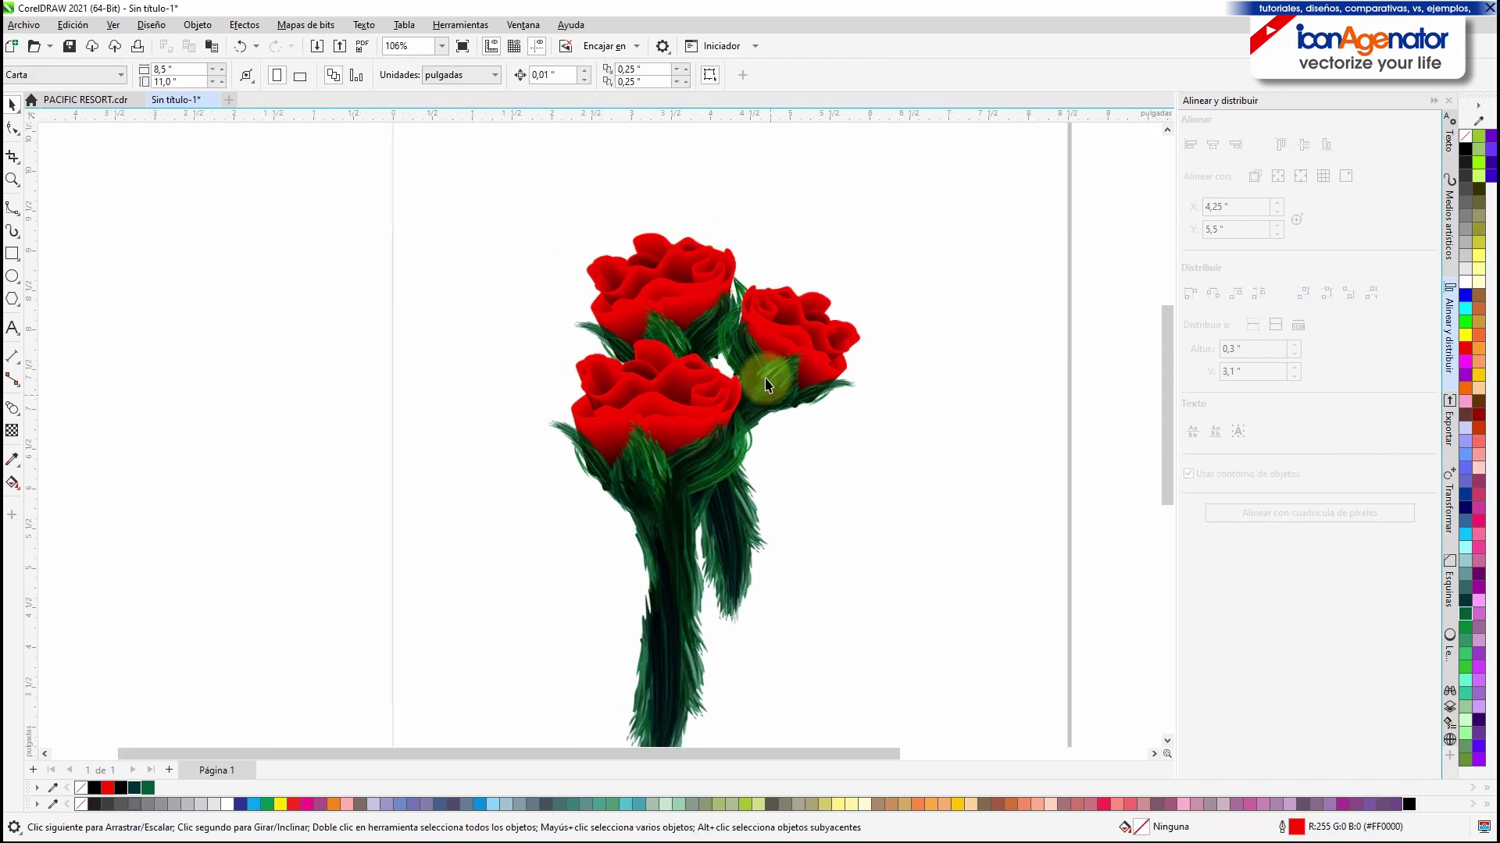
pyautogui.click(765, 379)
pyautogui.moveTo(835, 547); pyautogui.dragTo(620, 381)
pyautogui.click(539, 627)
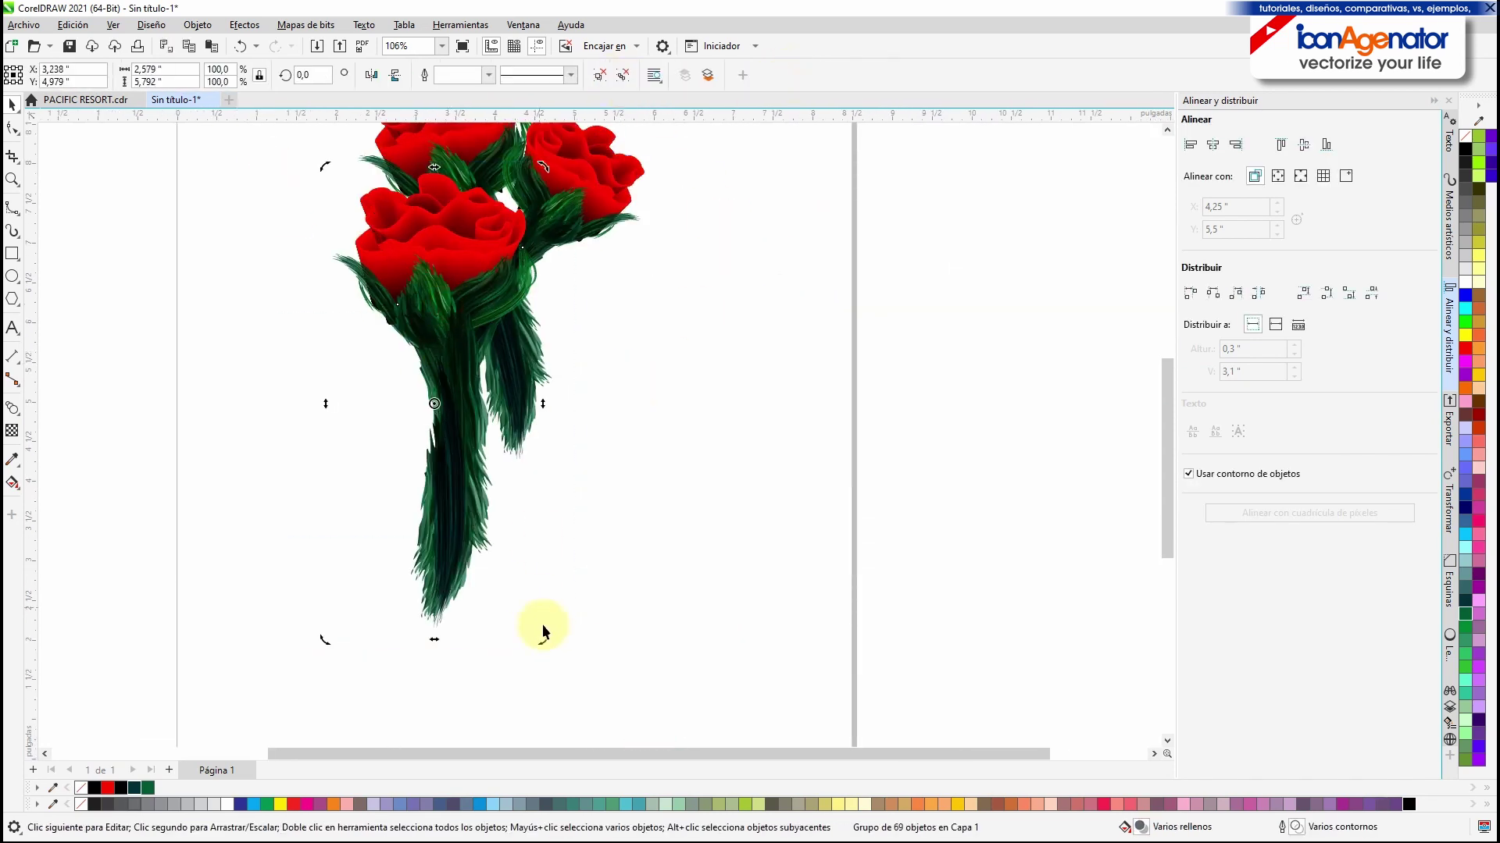
pyautogui.moveTo(539, 627); pyautogui.dragTo(586, 593)
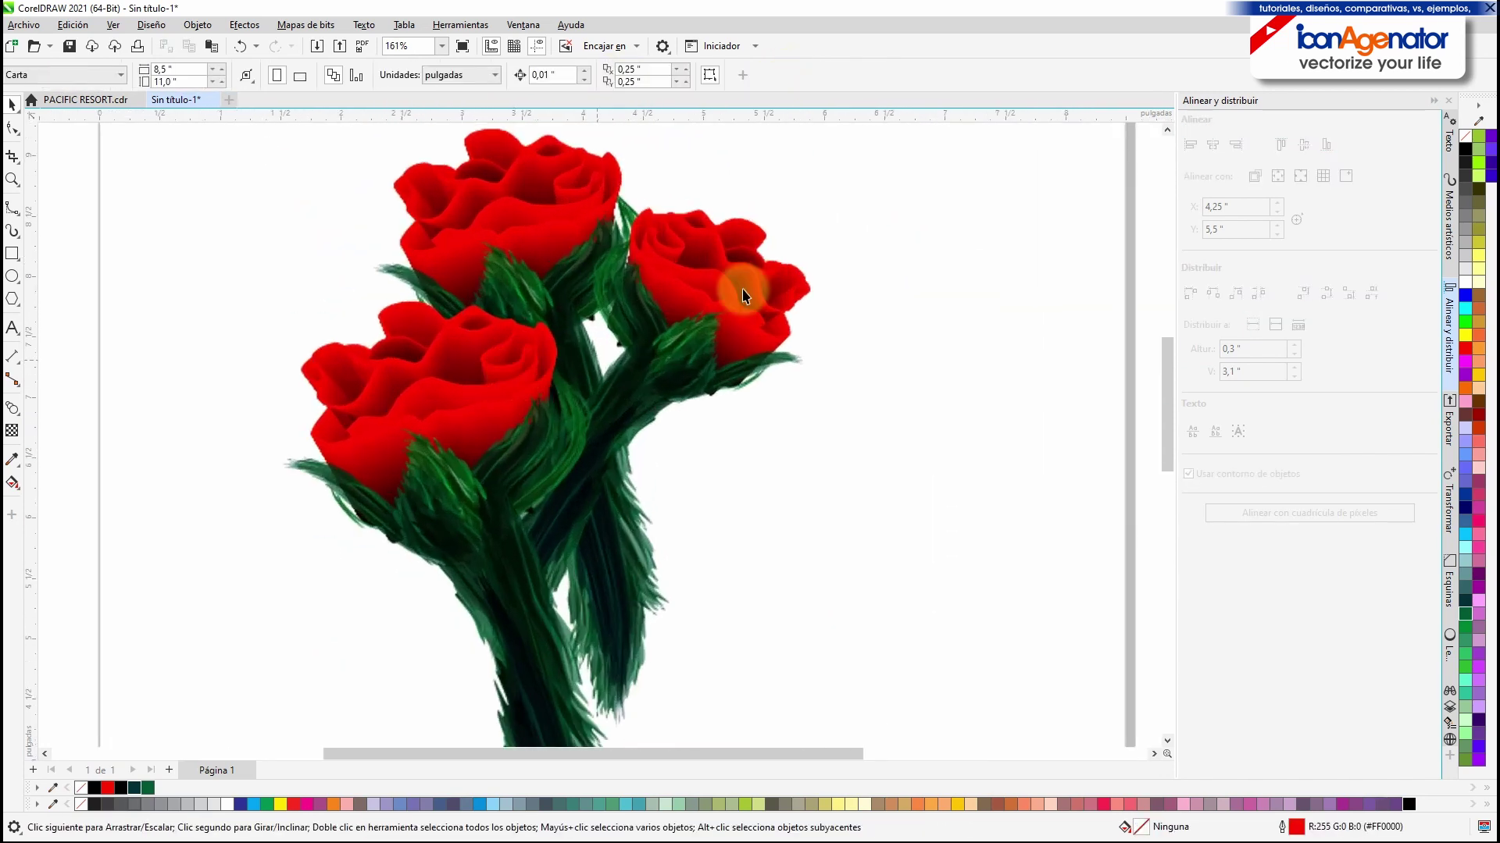
# Step: Move the right rose down and closer to the other two roses in the bouquet
pyautogui.moveTo(744, 292); pyautogui.dragTo(795, 200)
pyautogui.click(796, 199)
pyautogui.scroll(3, 619, 449)
pyautogui.moveTo(581, 371); pyautogui.dragTo(631, 463)
pyautogui.scroll(-1, 636, 475)
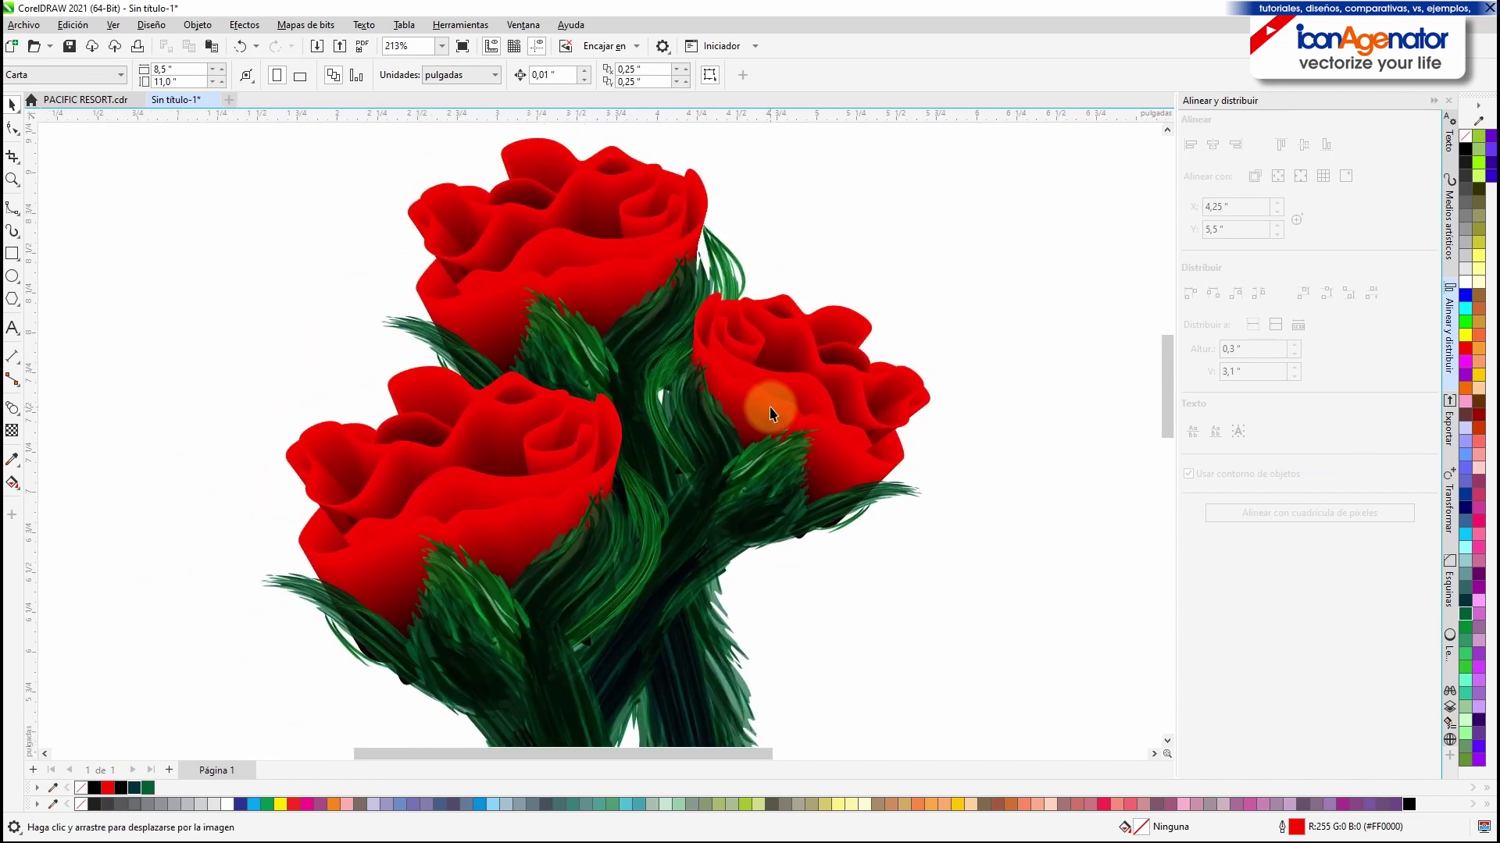
# Step: Place a copy of the right rose to the left of the bouquet and ungroup it
pyautogui.scroll(-2, 770, 408)
pyautogui.moveTo(782, 369); pyautogui.dragTo(302, 282)
pyautogui.rightClick(302, 282)
pyautogui.click(653, 75)
pyautogui.click(364, 197)
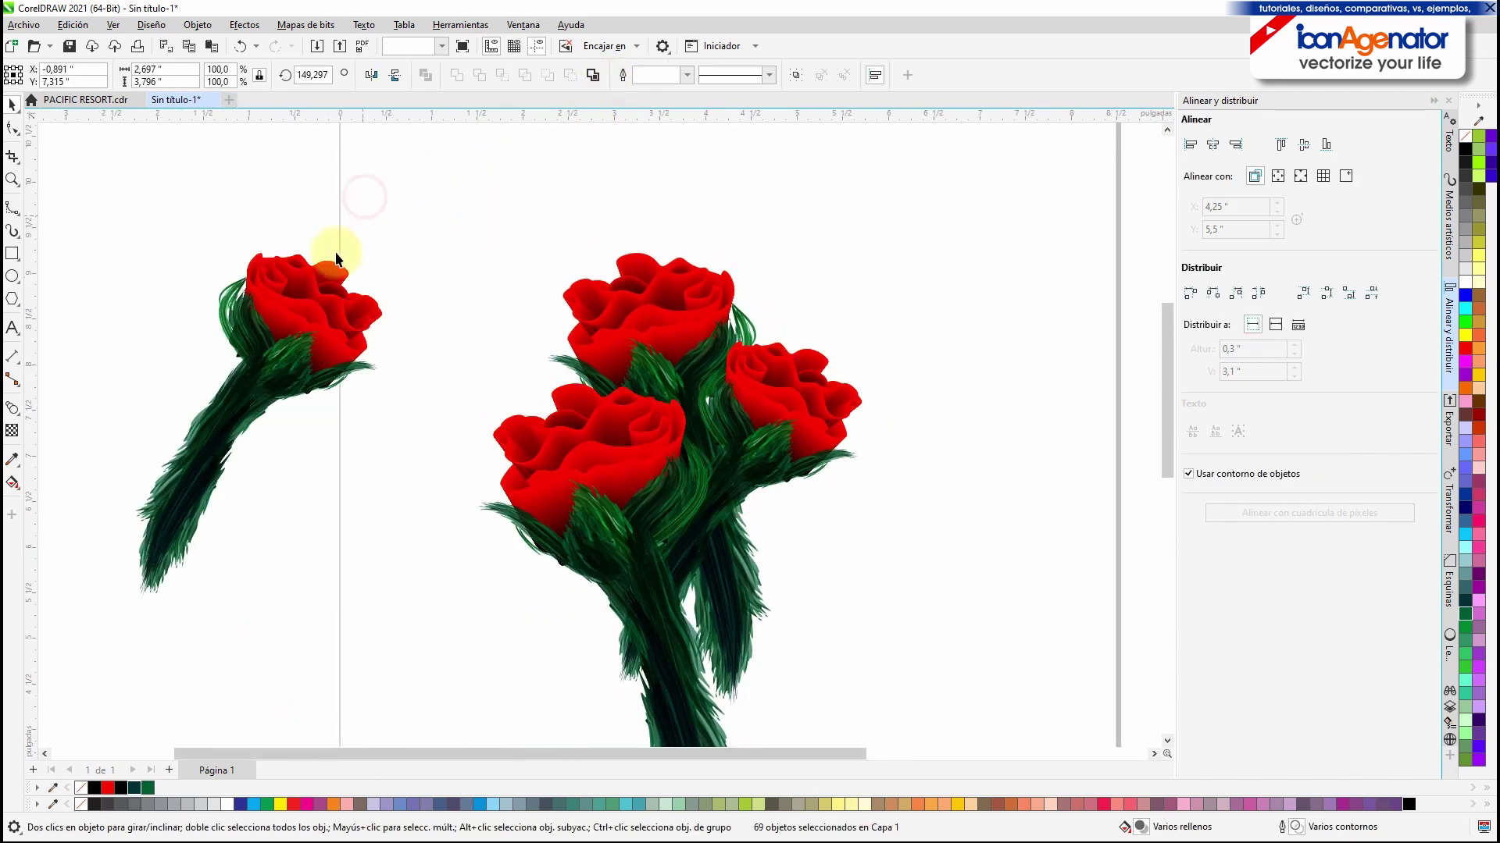
# Step: Apply a dark red Fa ColorBrush stroke to the ungrouped rose's upper petal curve and set its width to 0.03"
pyautogui.click(329, 261)
pyautogui.click(14, 235)
pyautogui.click(339, 75)
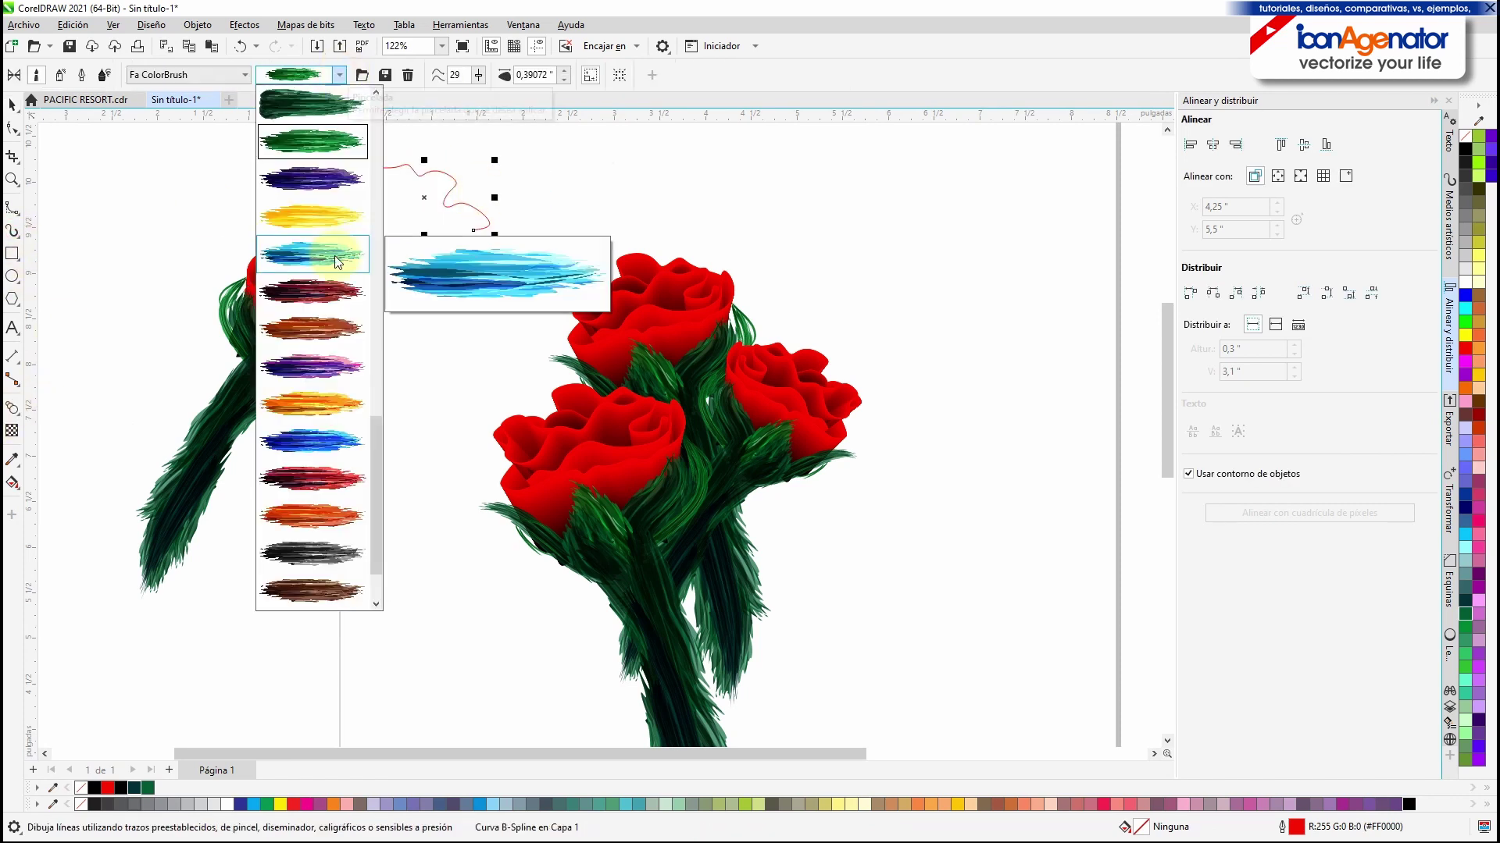
pyautogui.moveTo(374, 453); pyautogui.dragTo(376, 470)
pyautogui.click(311, 512)
pyautogui.moveTo(561, 75); pyautogui.dragTo(564, 74)
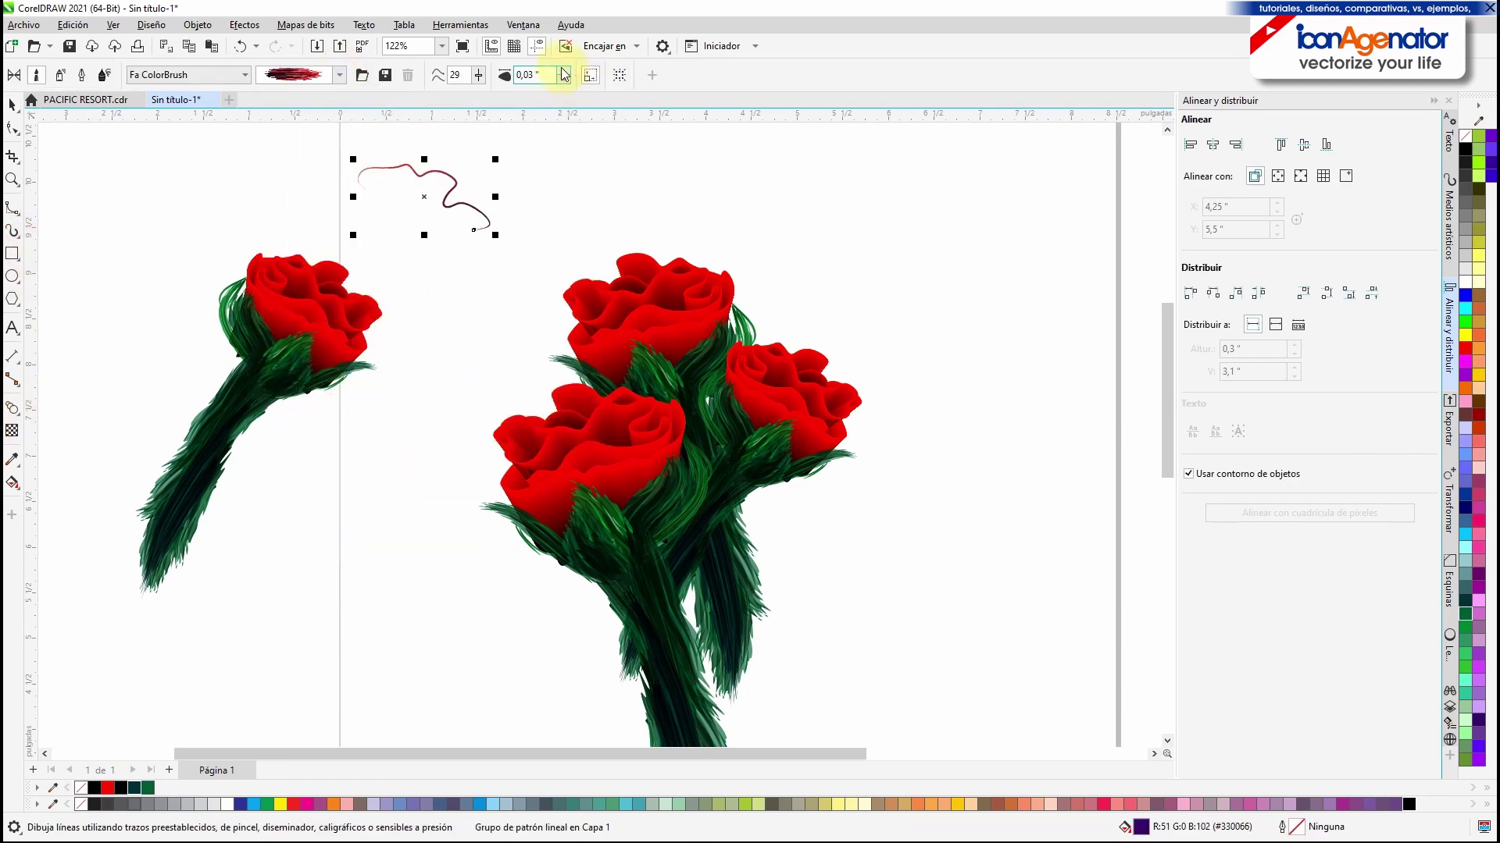
# Step: Recolour the brush-stroked curve red and align it along the upper petal edge of the bouquet's right rose
pyautogui.click(336, 76)
pyautogui.moveTo(378, 523)
pyautogui.mouseDown()
pyautogui.moveTo(373, 176)
pyautogui.moveTo(375, 440)
pyautogui.mouseUp()
pyautogui.click(452, 298)
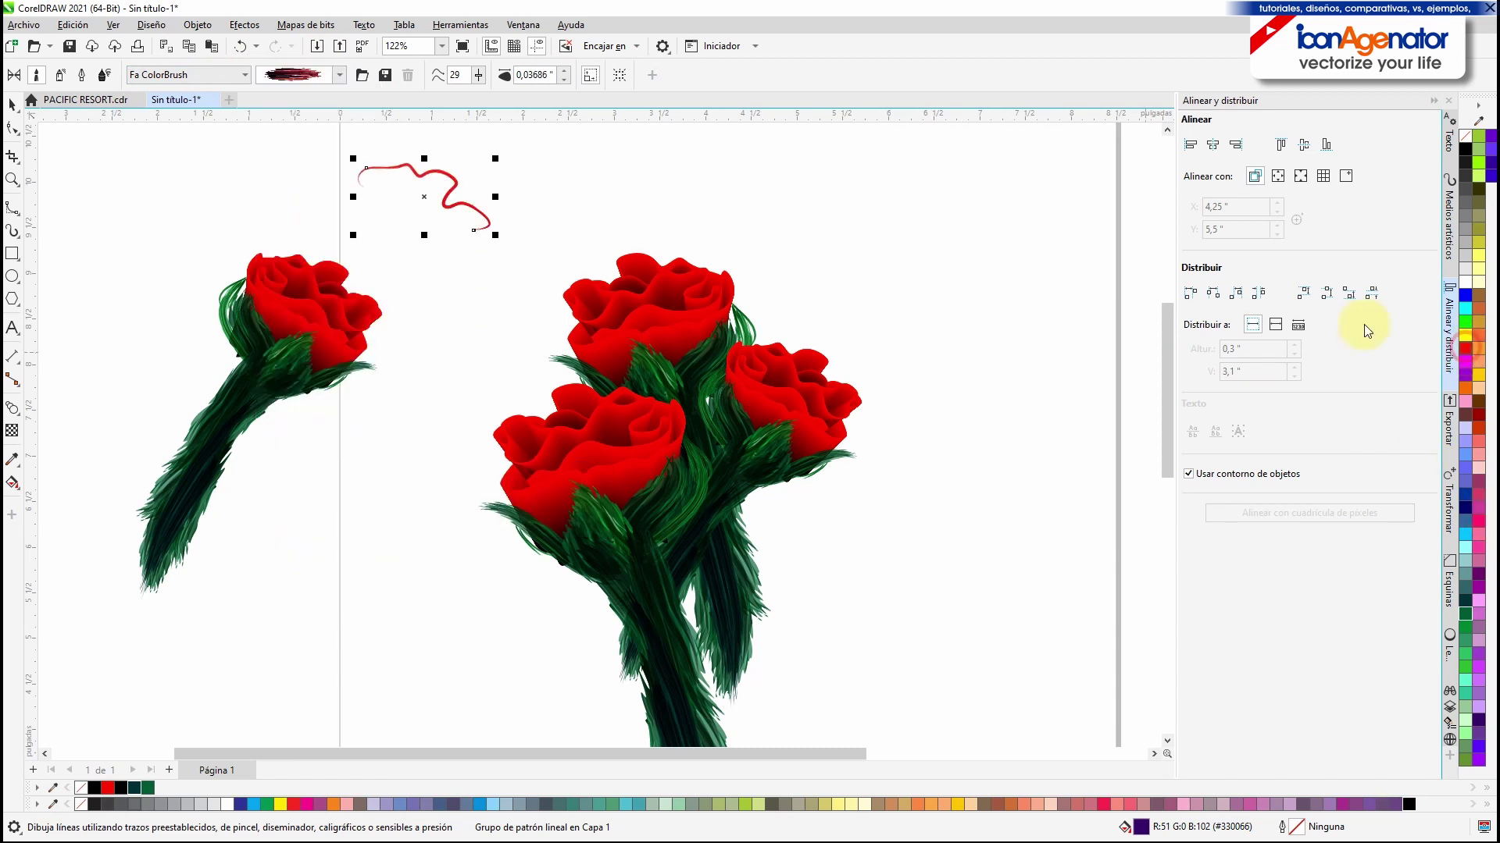
pyautogui.press('space')
pyautogui.scroll(5, 786, 359)
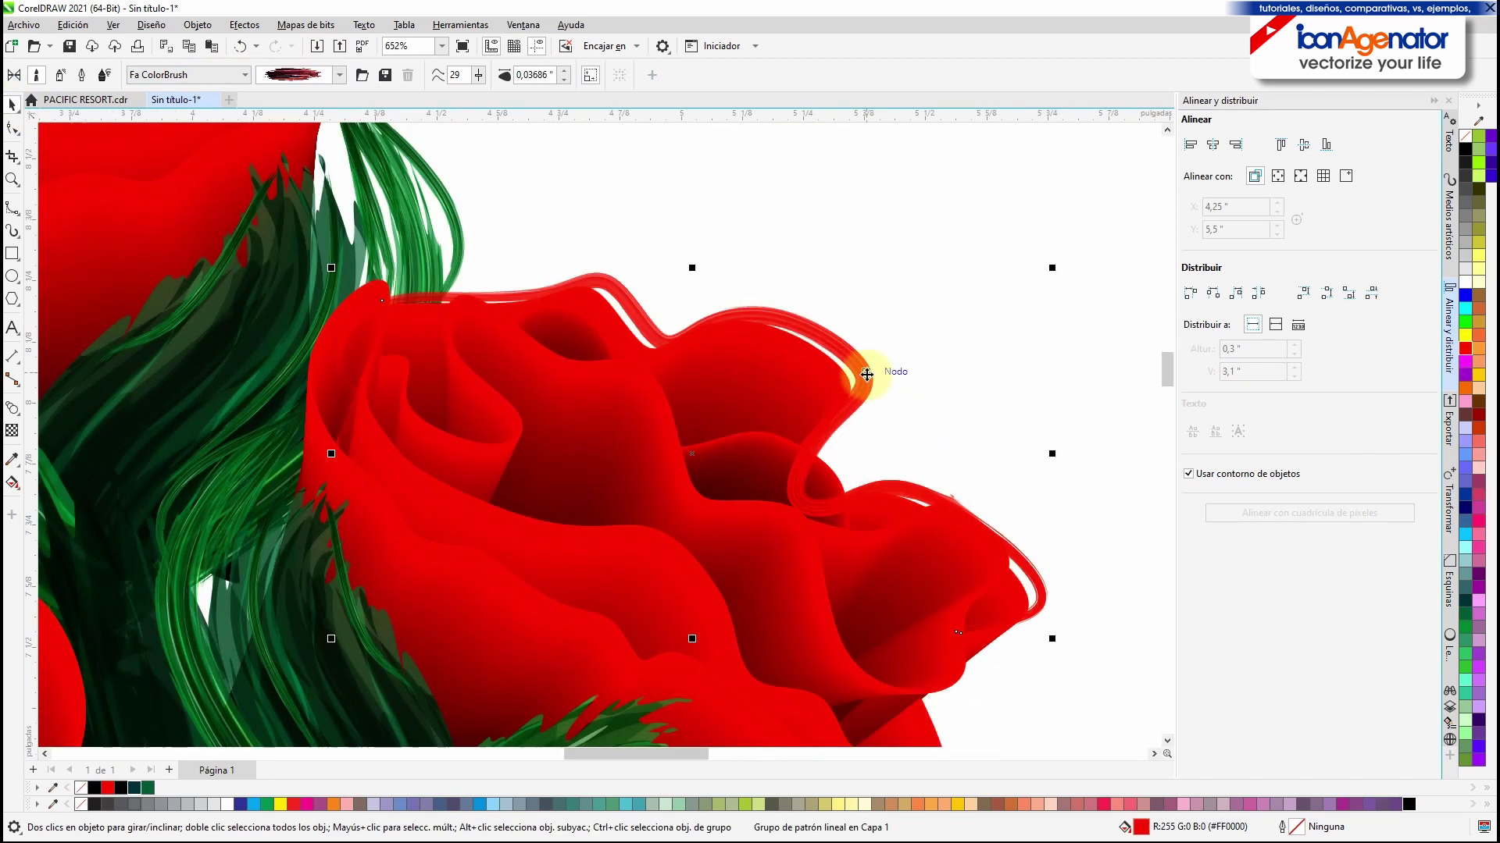
pyautogui.moveTo(857, 380); pyautogui.dragTo(863, 375)
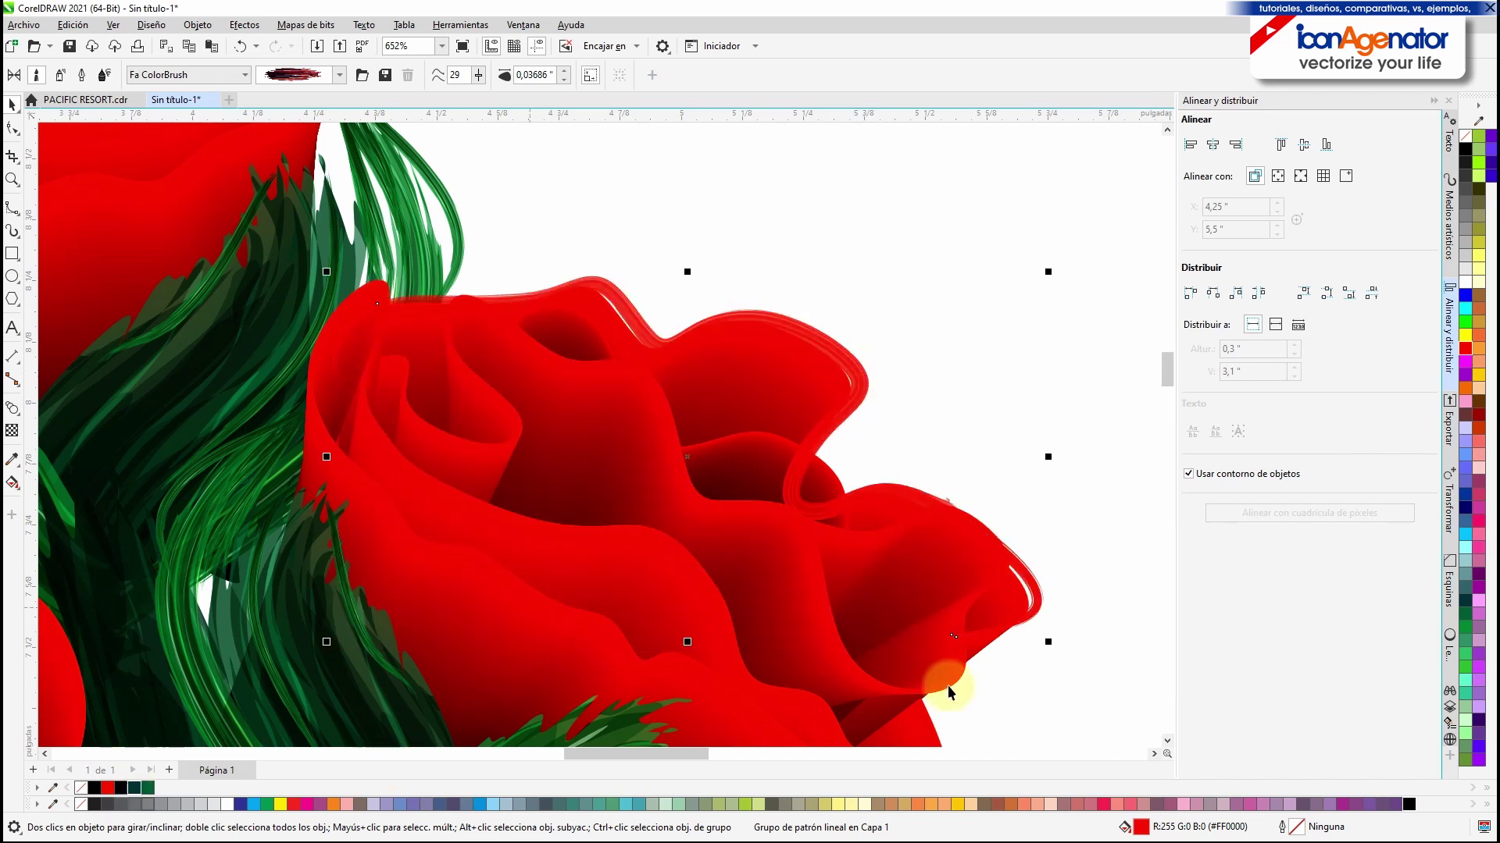
# Step: Recolour the brush stroke along the right rose's upper petal edge dark red (#990000) and deselect it
pyautogui.click(1477, 415)
pyautogui.scroll(2, 747, 361)
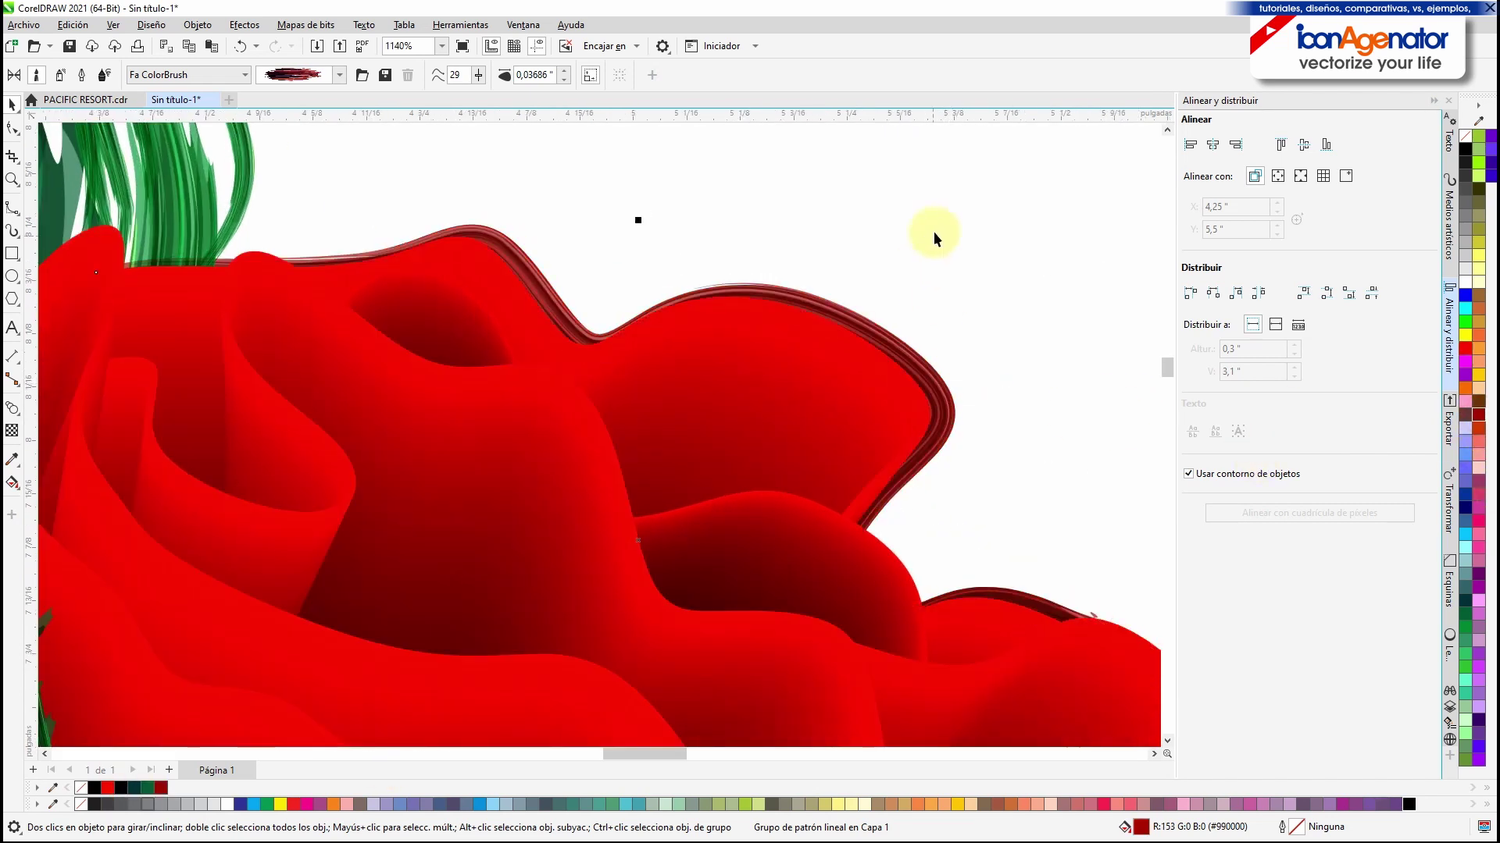
pyautogui.click(934, 235)
pyautogui.scroll(-5, 949, 258)
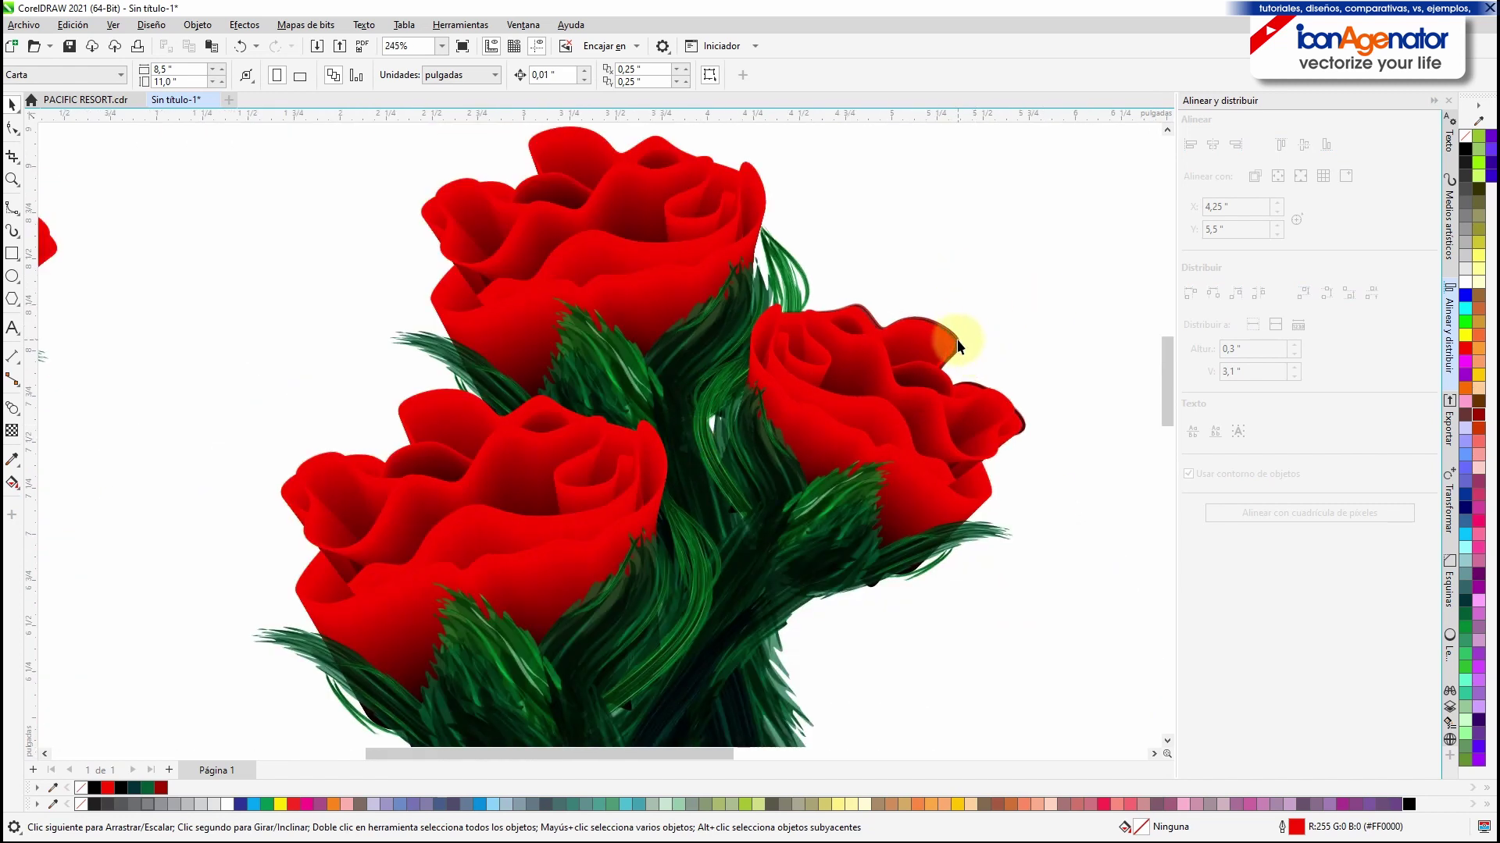
# Step: Place a mirrored copy of the dark red brush stroke over the left rose and rotate it to follow the upper petals
pyautogui.moveTo(957, 341)
pyautogui.mouseDown()
pyautogui.moveTo(288, 340)
pyautogui.moveTo(407, 375)
pyautogui.moveTo(428, 404)
pyautogui.mouseUp()
pyautogui.click(359, 158)
pyautogui.click(256, 318)
pyautogui.click(365, 76)
pyautogui.click(321, 311)
pyautogui.moveTo(548, 516); pyautogui.dragTo(657, 573)
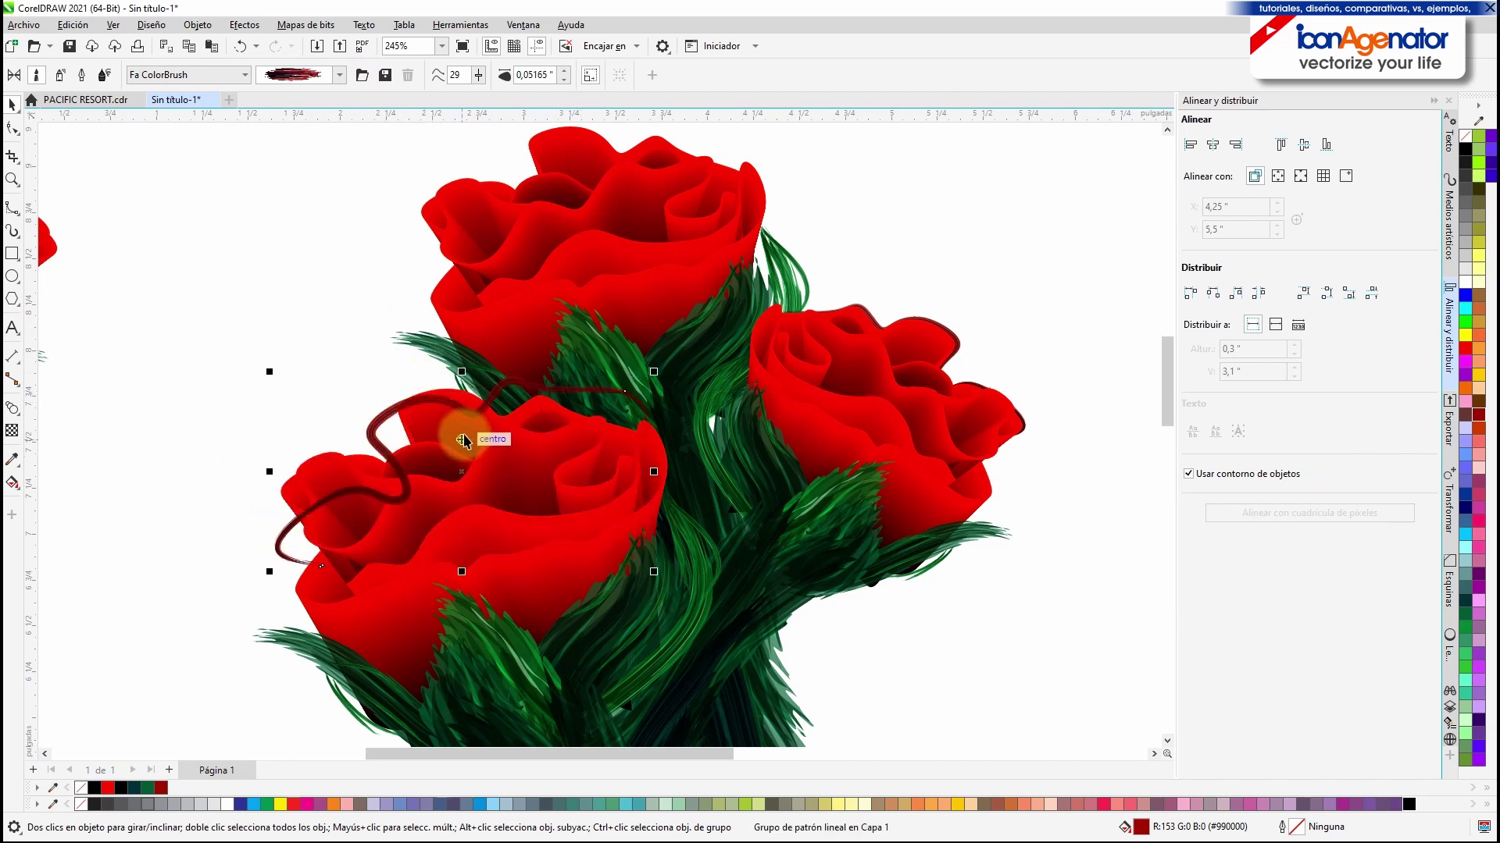
pyautogui.moveTo(378, 418)
pyautogui.mouseDown()
pyautogui.moveTo(404, 386)
pyautogui.moveTo(401, 403)
pyautogui.mouseUp()
pyautogui.click(401, 403)
pyautogui.moveTo(673, 362); pyautogui.dragTo(692, 401)
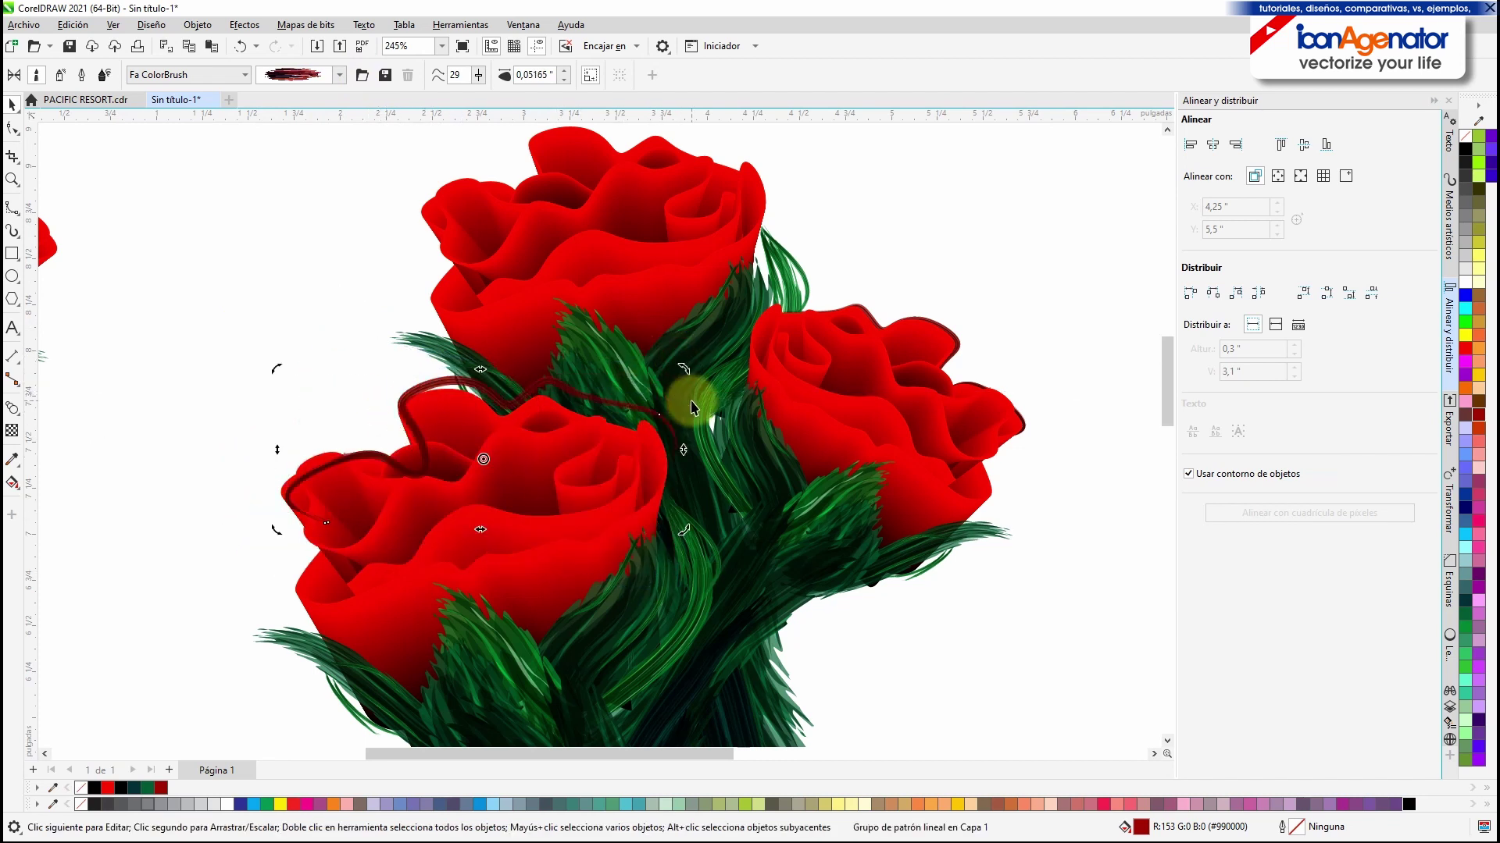
# Step: Resize, shift and skew the copied stroke until it fits the left rose's upper petal edge
pyautogui.scroll(1, 507, 418)
pyautogui.moveTo(858, 325); pyautogui.dragTo(860, 349)
pyautogui.moveTo(602, 383); pyautogui.dragTo(539, 377)
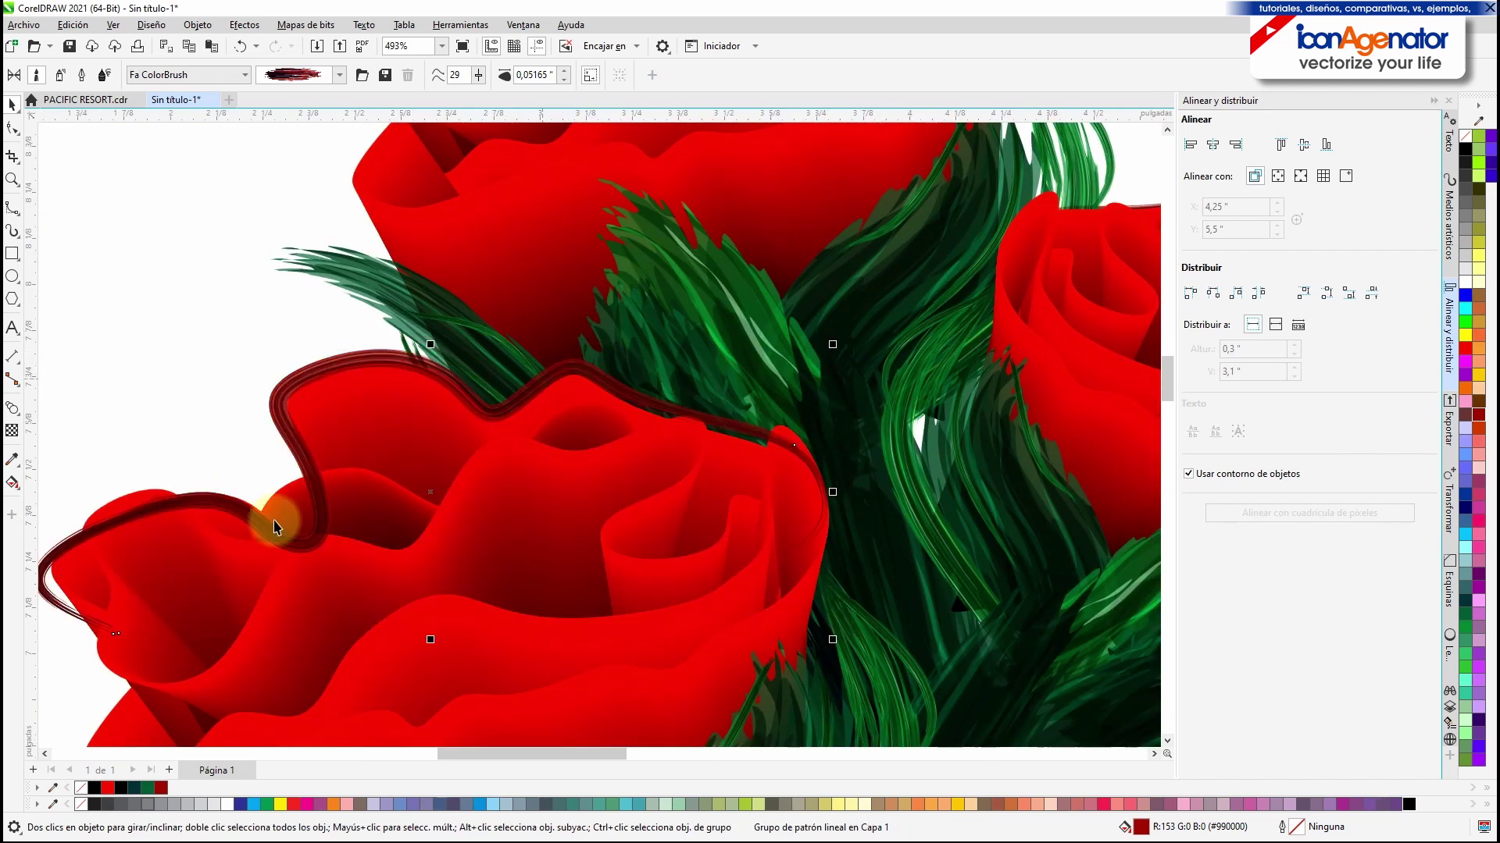
pyautogui.moveTo(833, 493); pyautogui.dragTo(818, 501)
pyautogui.moveTo(249, 539); pyautogui.dragTo(345, 391)
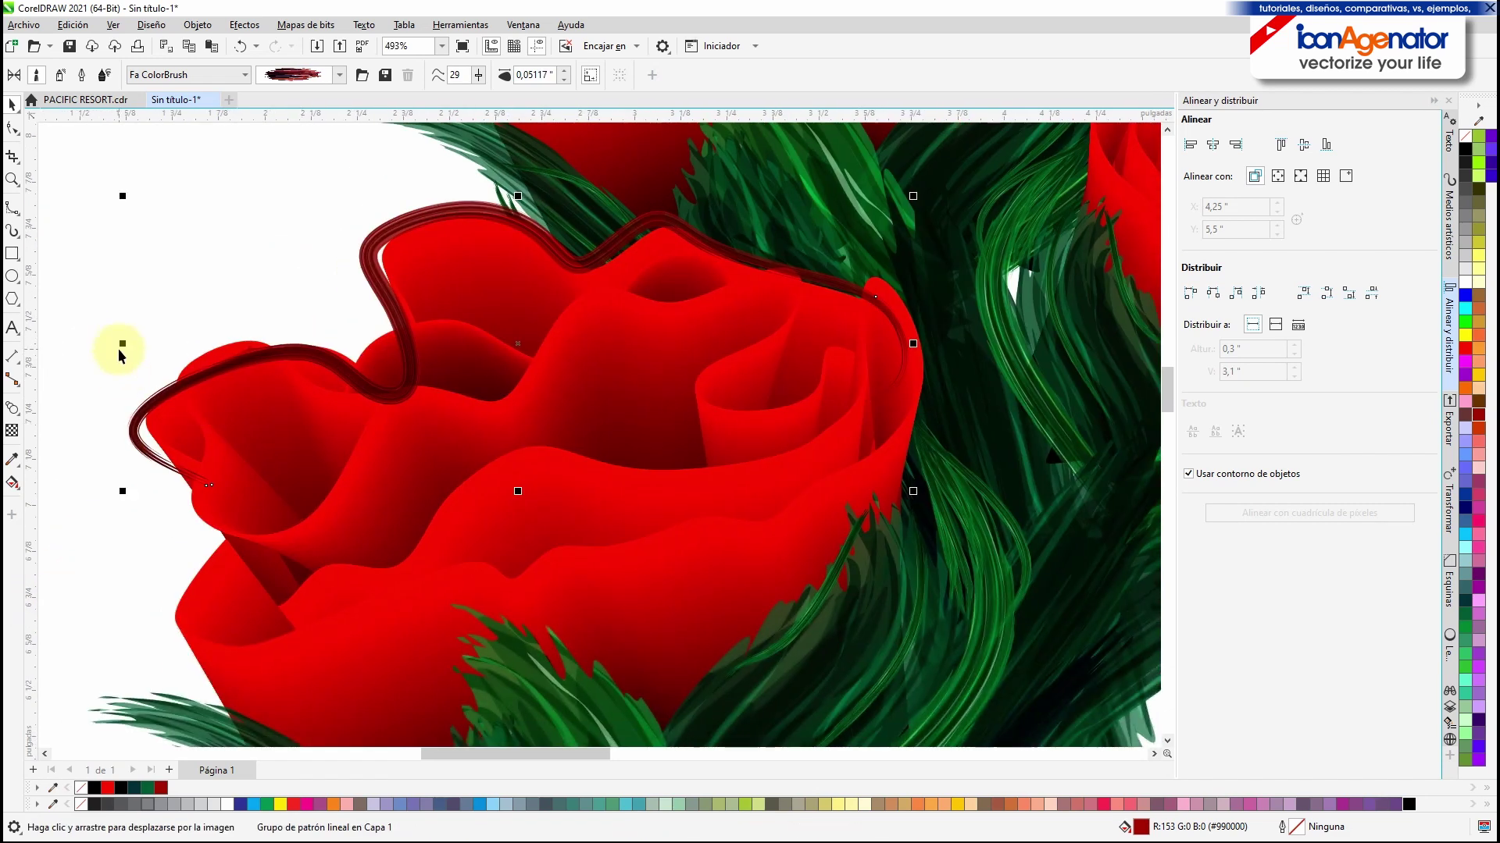
pyautogui.moveTo(122, 345); pyautogui.dragTo(139, 336)
pyautogui.moveTo(519, 207); pyautogui.dragTo(517, 202)
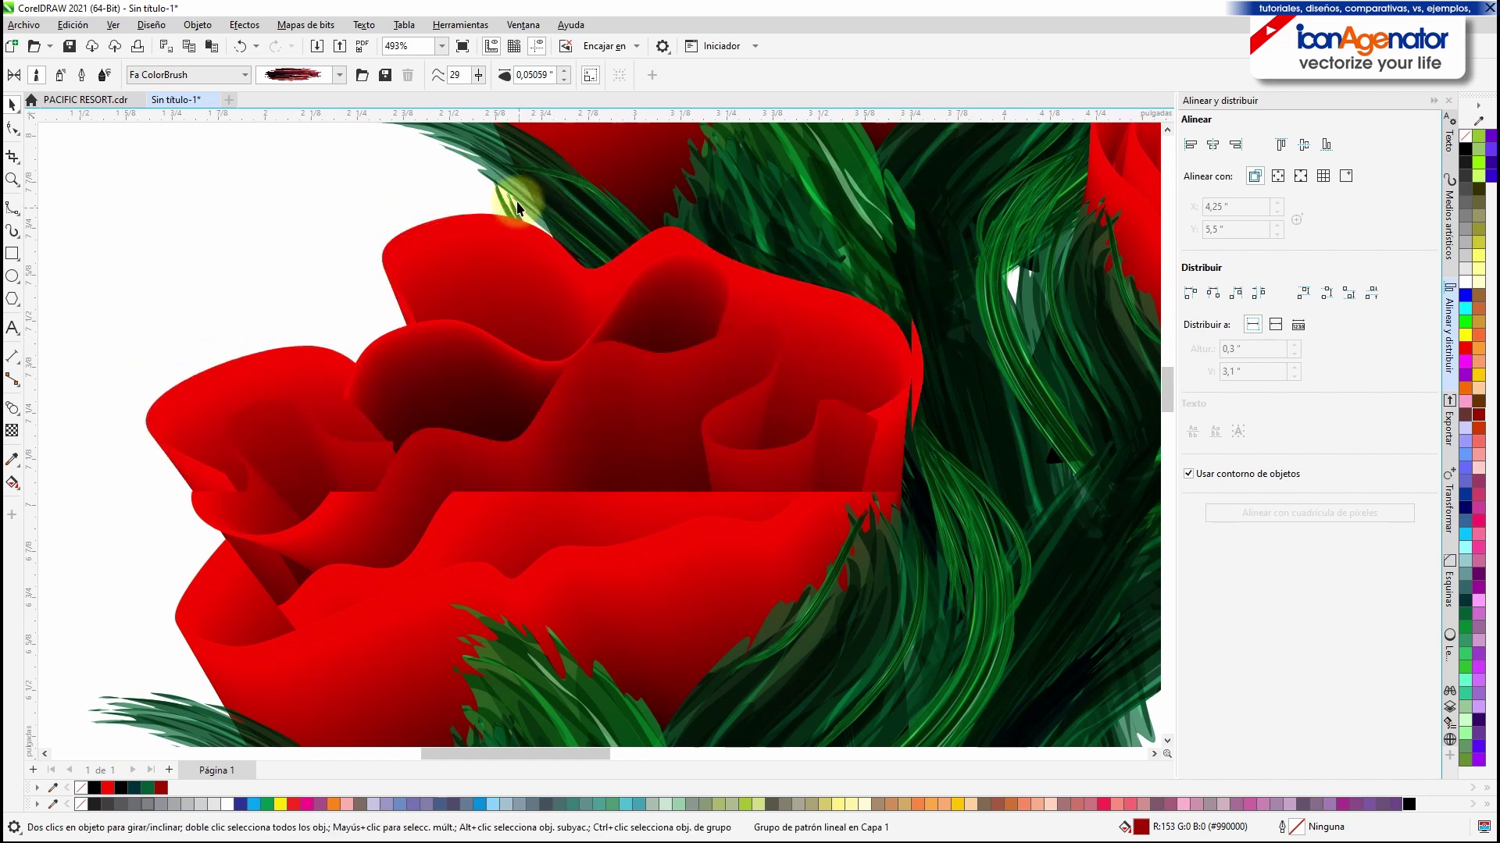
pyautogui.click(625, 243)
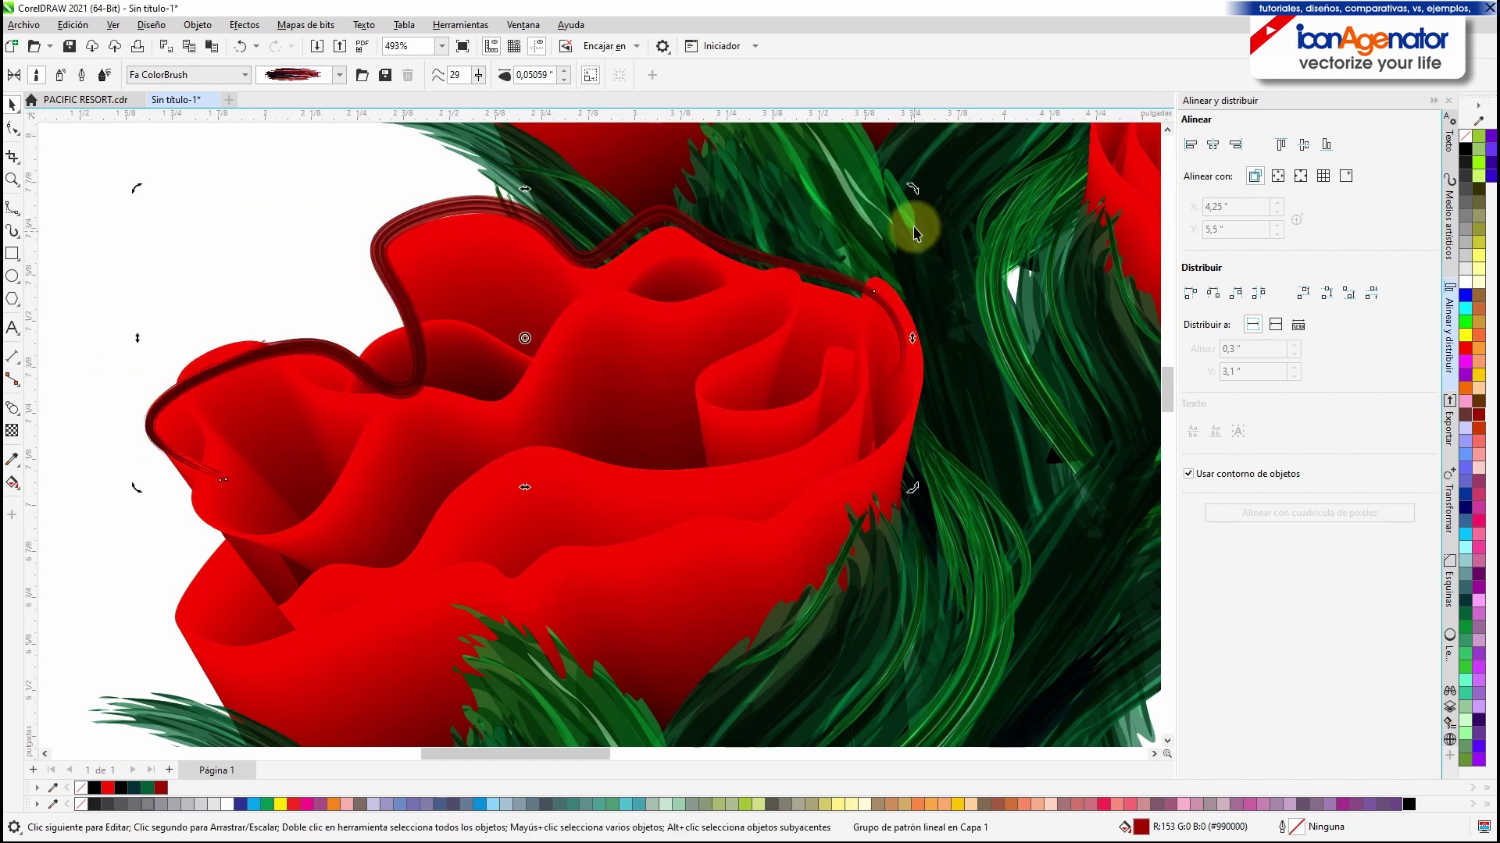
pyautogui.moveTo(911, 339); pyautogui.dragTo(912, 351)
# Step: Send the left rose's dark red stroke back several levels until it sits behind the petals
pyautogui.hotkey('ctrl', 'pagedown')
pyautogui.hotkey('ctrl', 'pagedown')
pyautogui.hotkey('ctrl', 'pagedown')
pyautogui.hotkey('ctrl', 'pagedown')
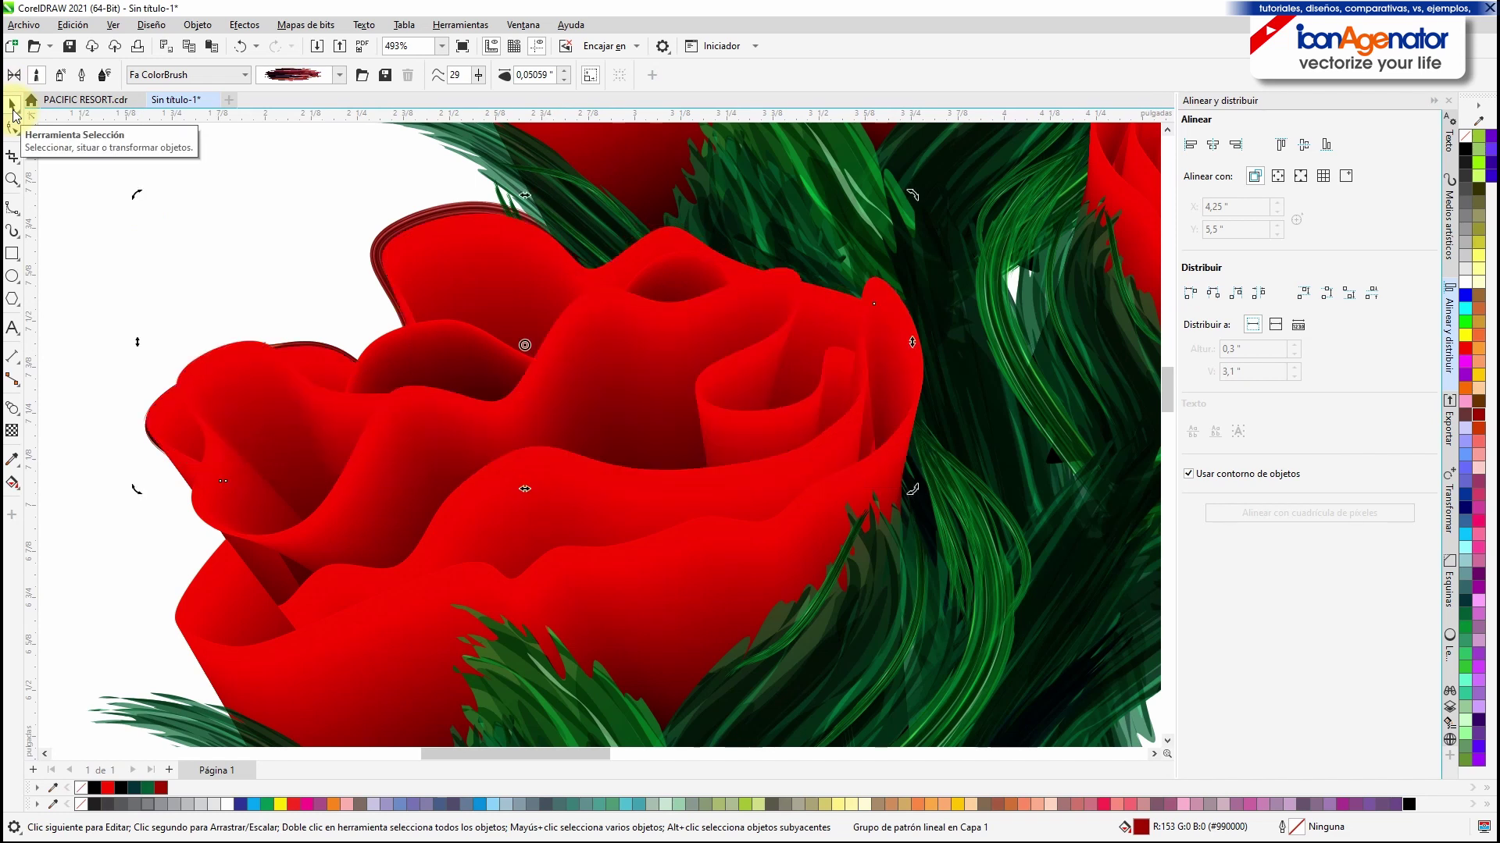
pyautogui.hotkey('ctrl', 'pagedown')
pyautogui.hotkey('ctrl', 'pagedown')
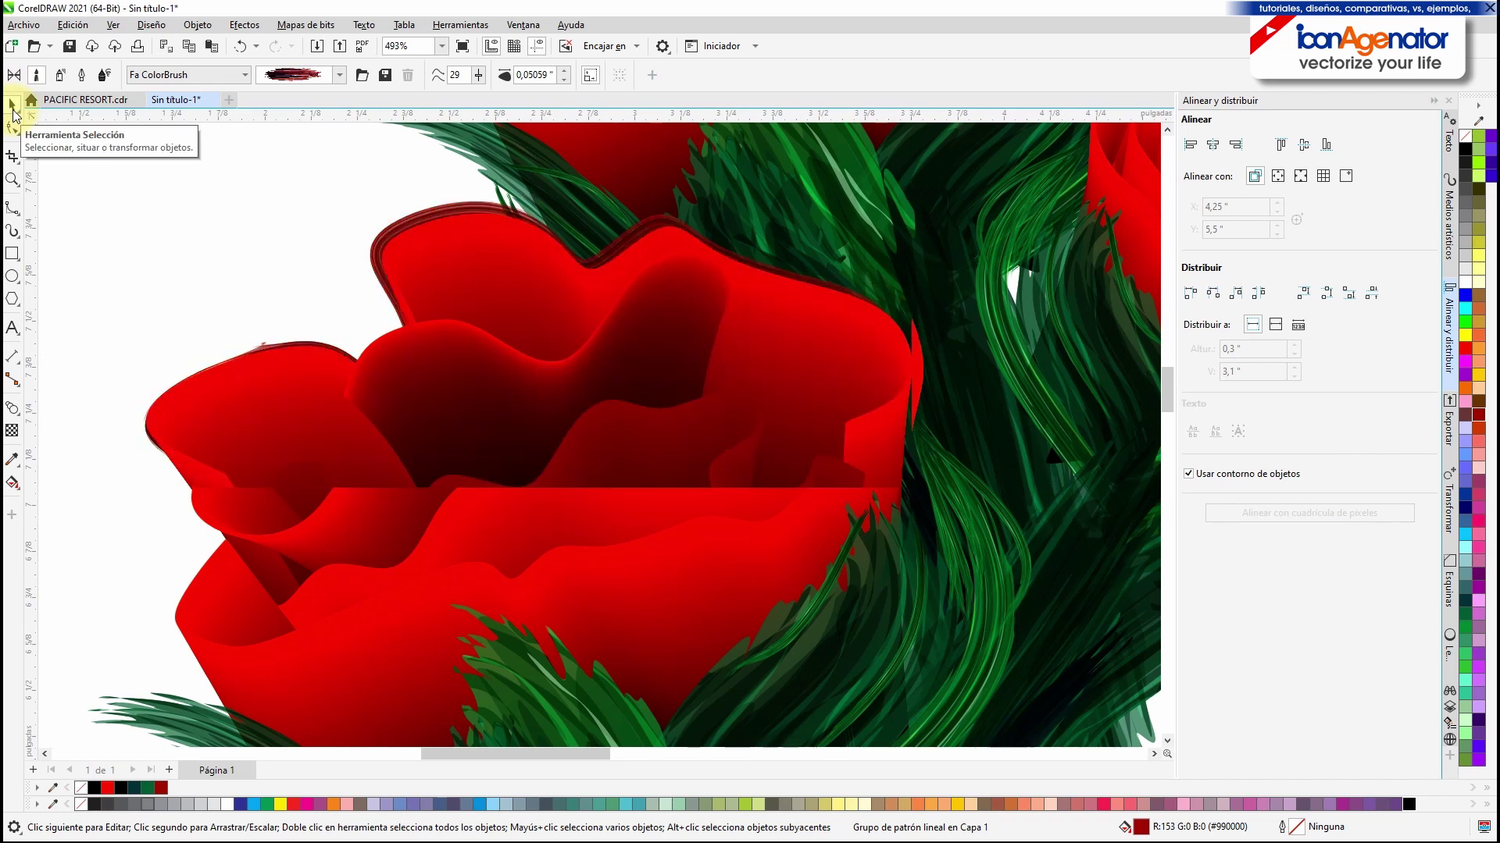
pyautogui.hotkey('ctrl', 'pagedown')
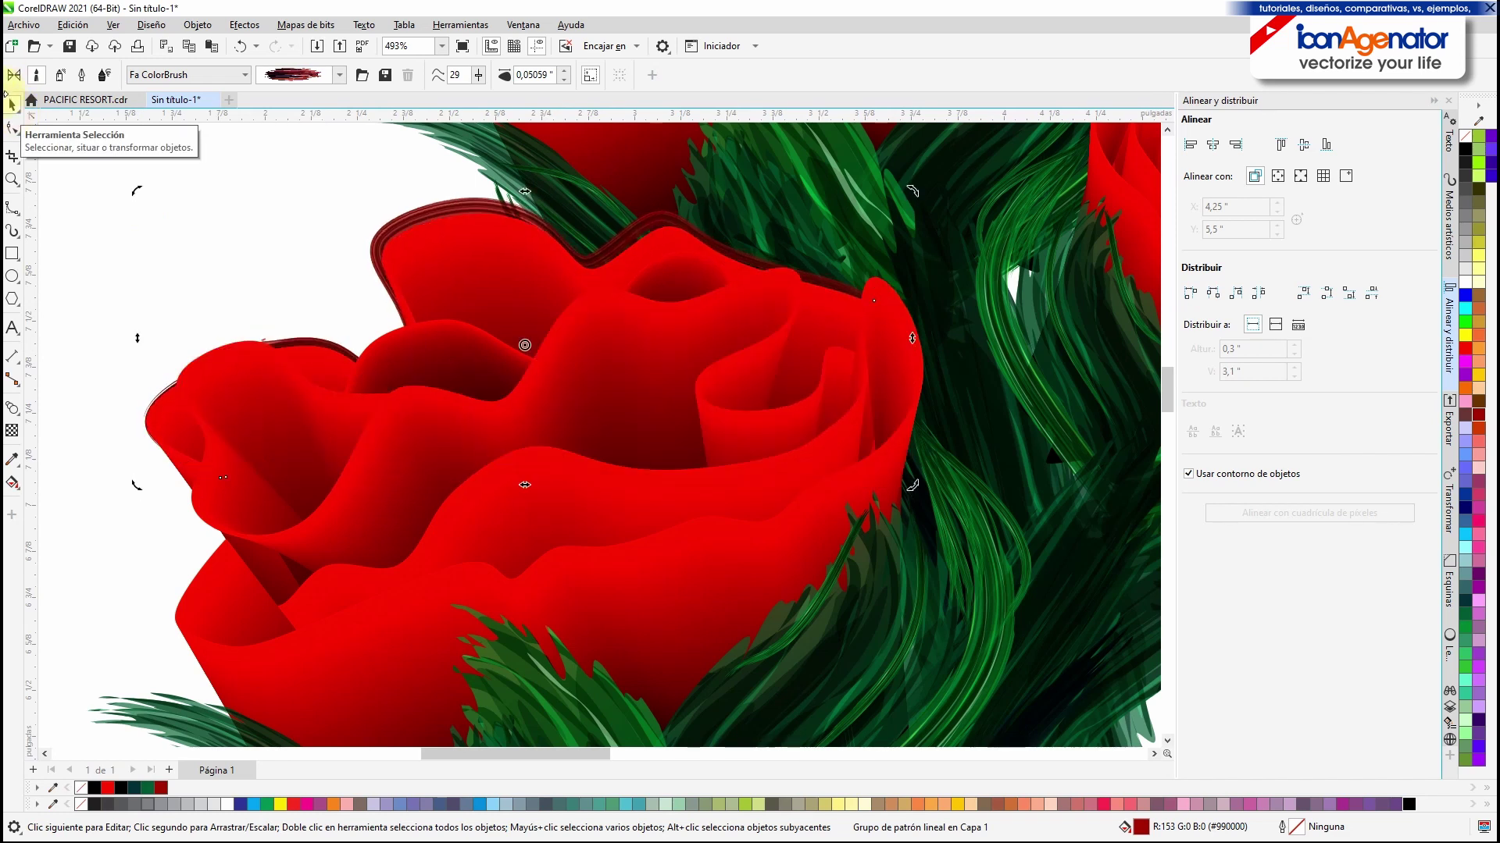
pyautogui.click(141, 222)
# Step: Place a copy of the left rose's dark red edge stroke over the top rose's upper petals
pyautogui.scroll(-2, 345, 392)
pyautogui.click(463, 167)
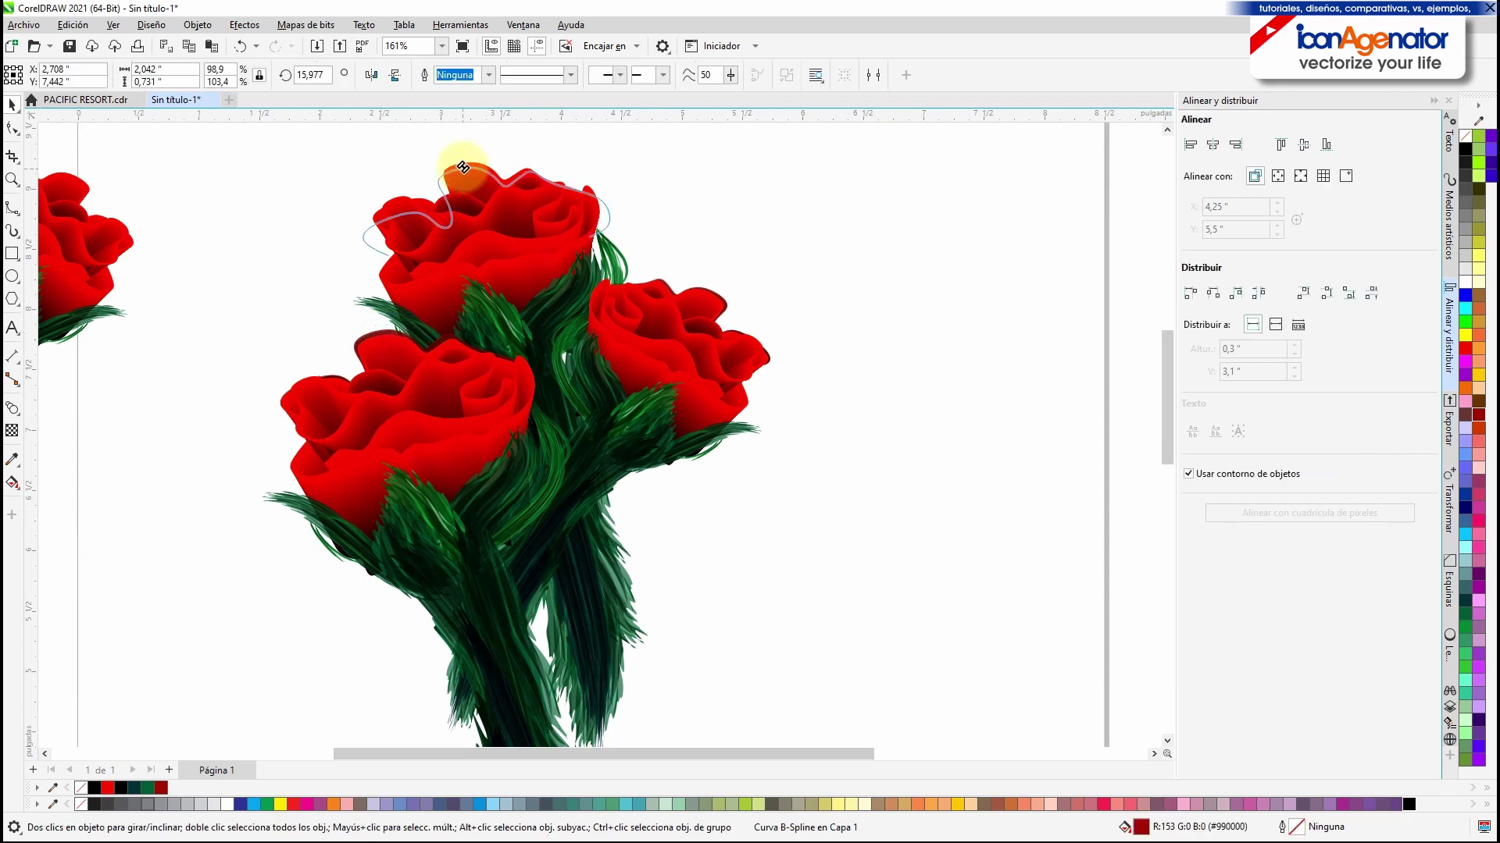
pyautogui.click(534, 203)
pyautogui.click(372, 337)
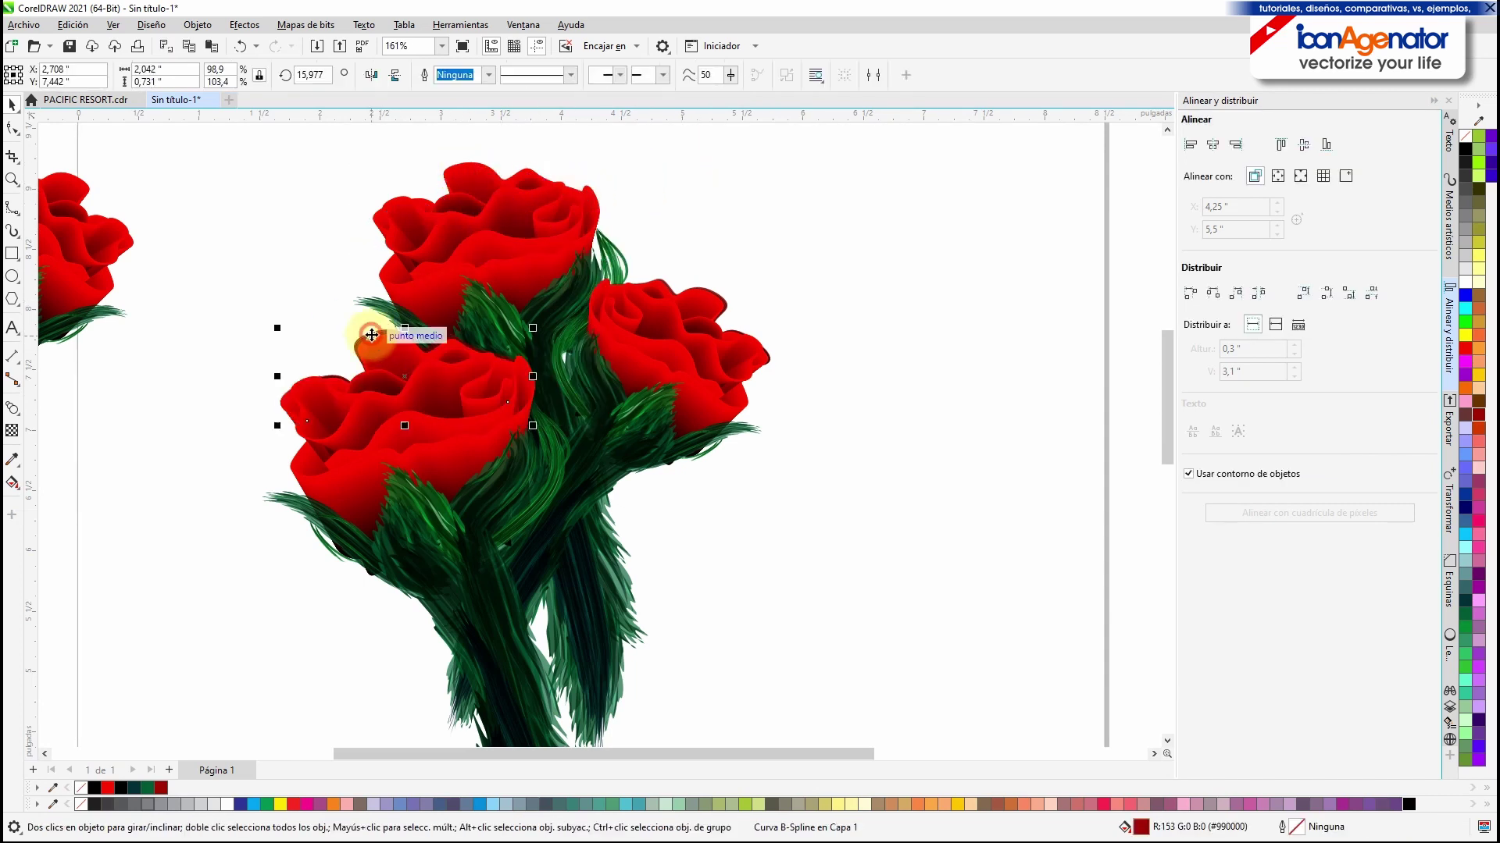
pyautogui.moveTo(372, 338); pyautogui.dragTo(397, 158)
pyautogui.click(432, 183)
pyautogui.click(339, 74)
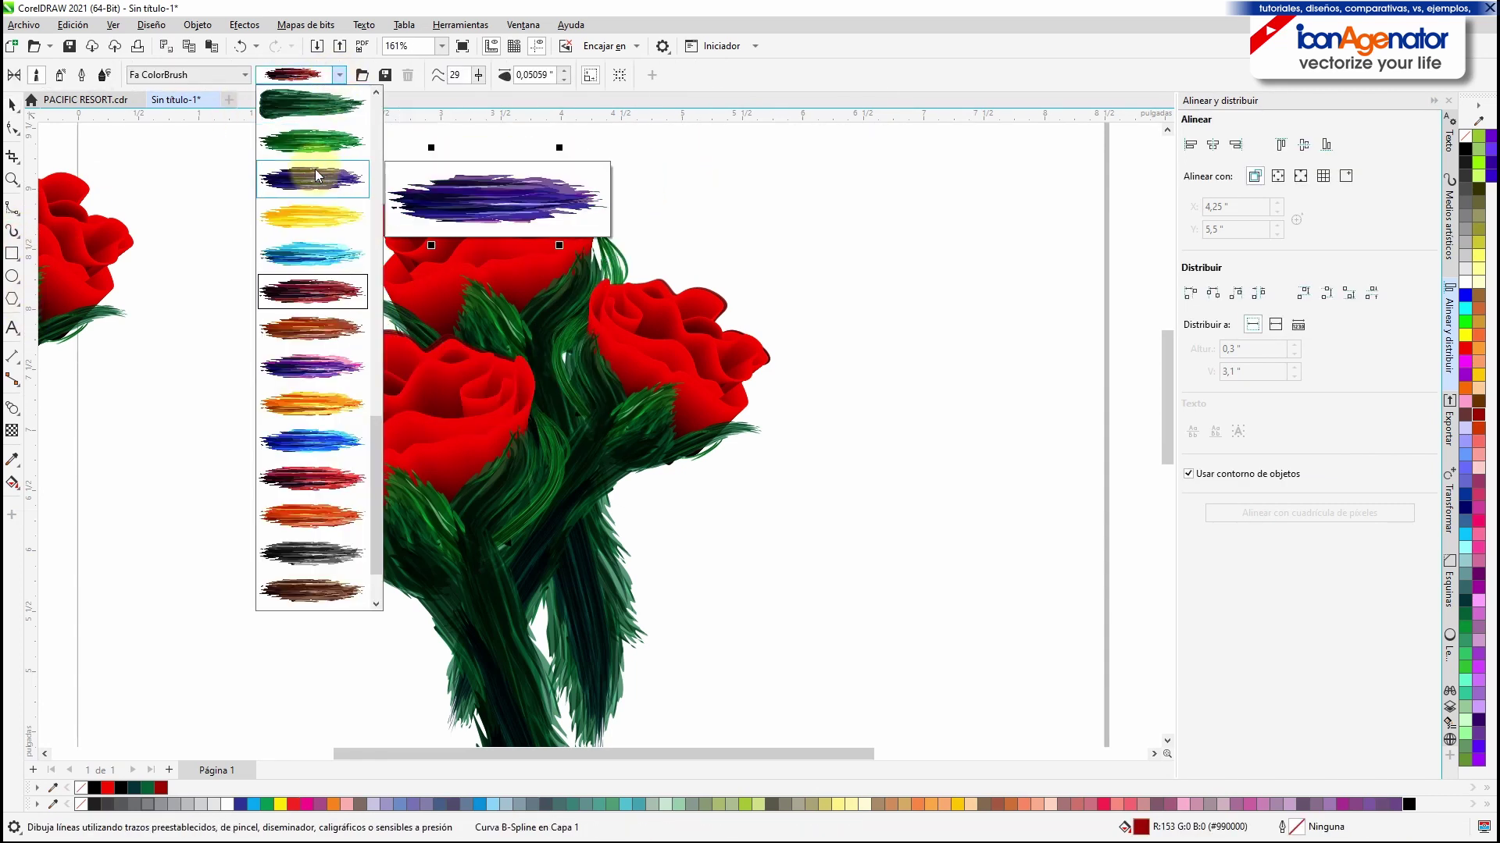
pyautogui.click(316, 169)
pyautogui.click(13, 105)
pyautogui.moveTo(412, 155); pyautogui.dragTo(472, 166)
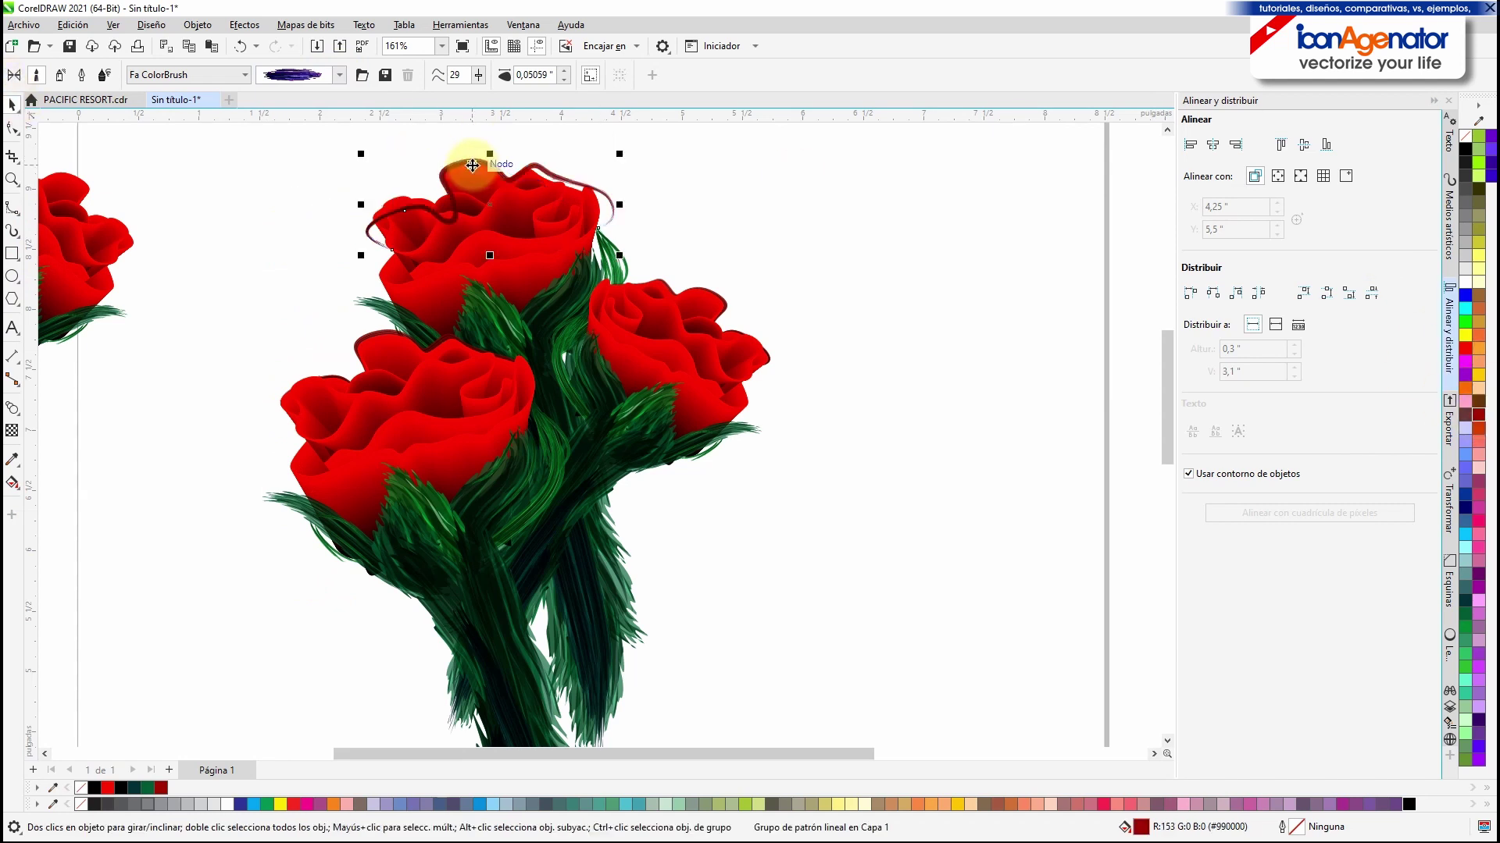
# Step: Narrow, skew and nudge the copied stroke so it follows the top rose's upper petal edge
pyautogui.scroll(3, 470, 165)
pyautogui.moveTo(912, 284); pyautogui.dragTo(873, 293)
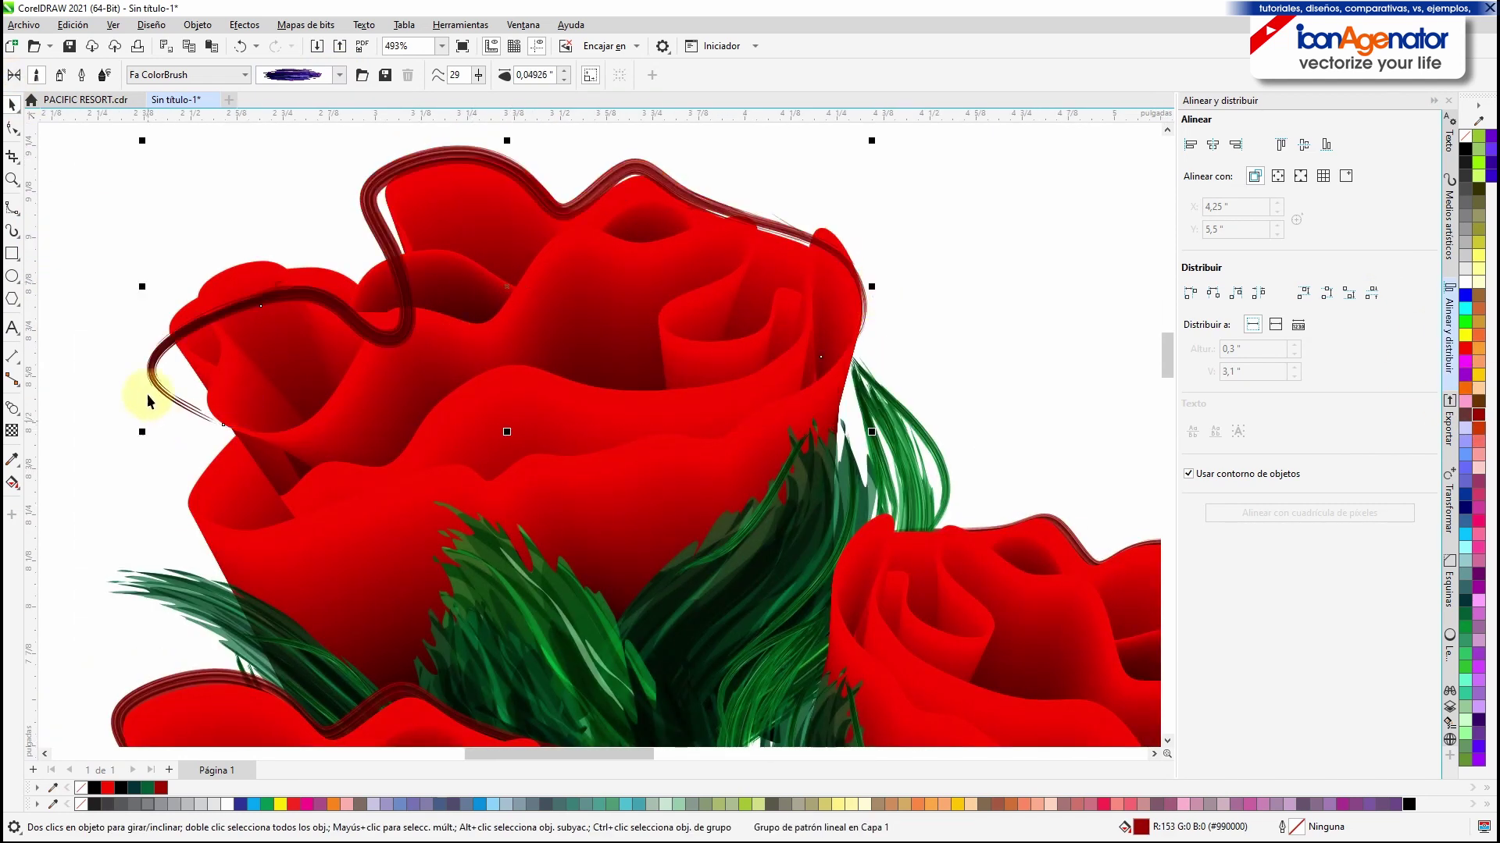
pyautogui.click(220, 308)
pyautogui.moveTo(161, 287); pyautogui.dragTo(167, 237)
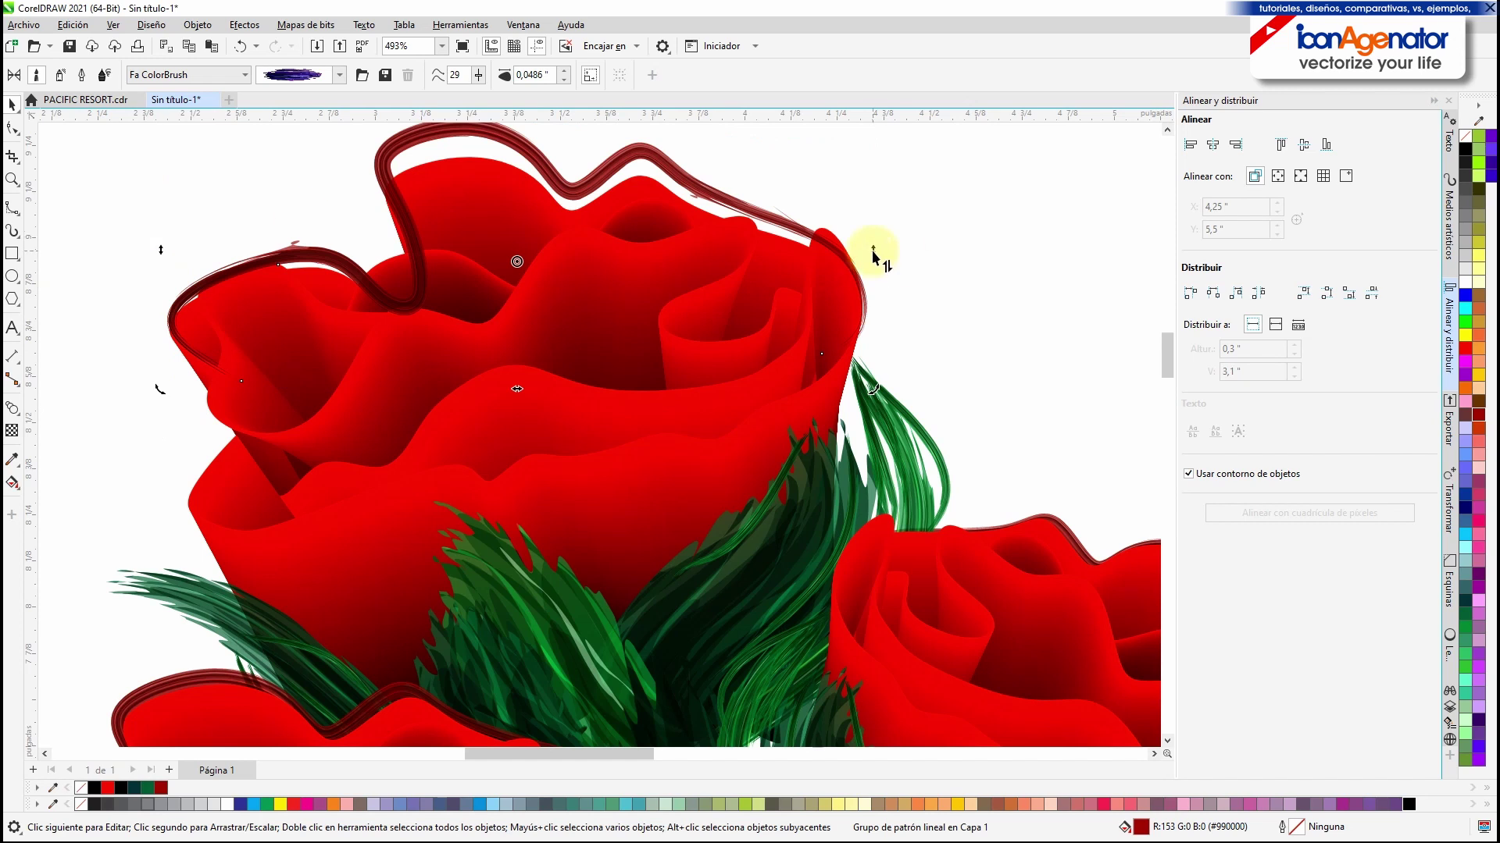
pyautogui.moveTo(875, 257); pyautogui.dragTo(875, 281)
pyautogui.moveTo(517, 123); pyautogui.dragTo(519, 143)
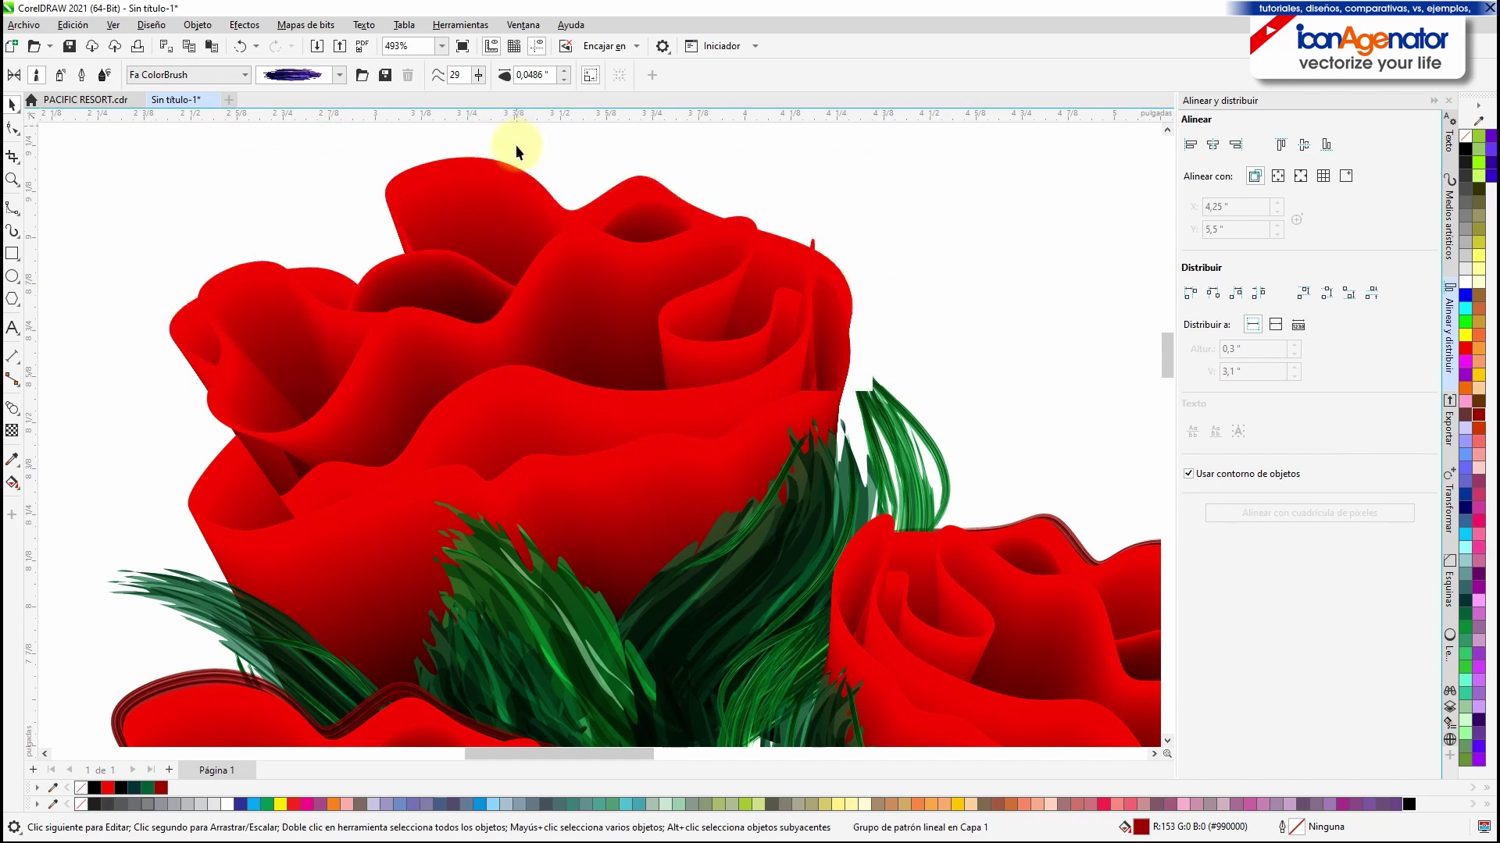
pyautogui.moveTo(872, 142); pyautogui.dragTo(879, 132)
pyautogui.press('Left')
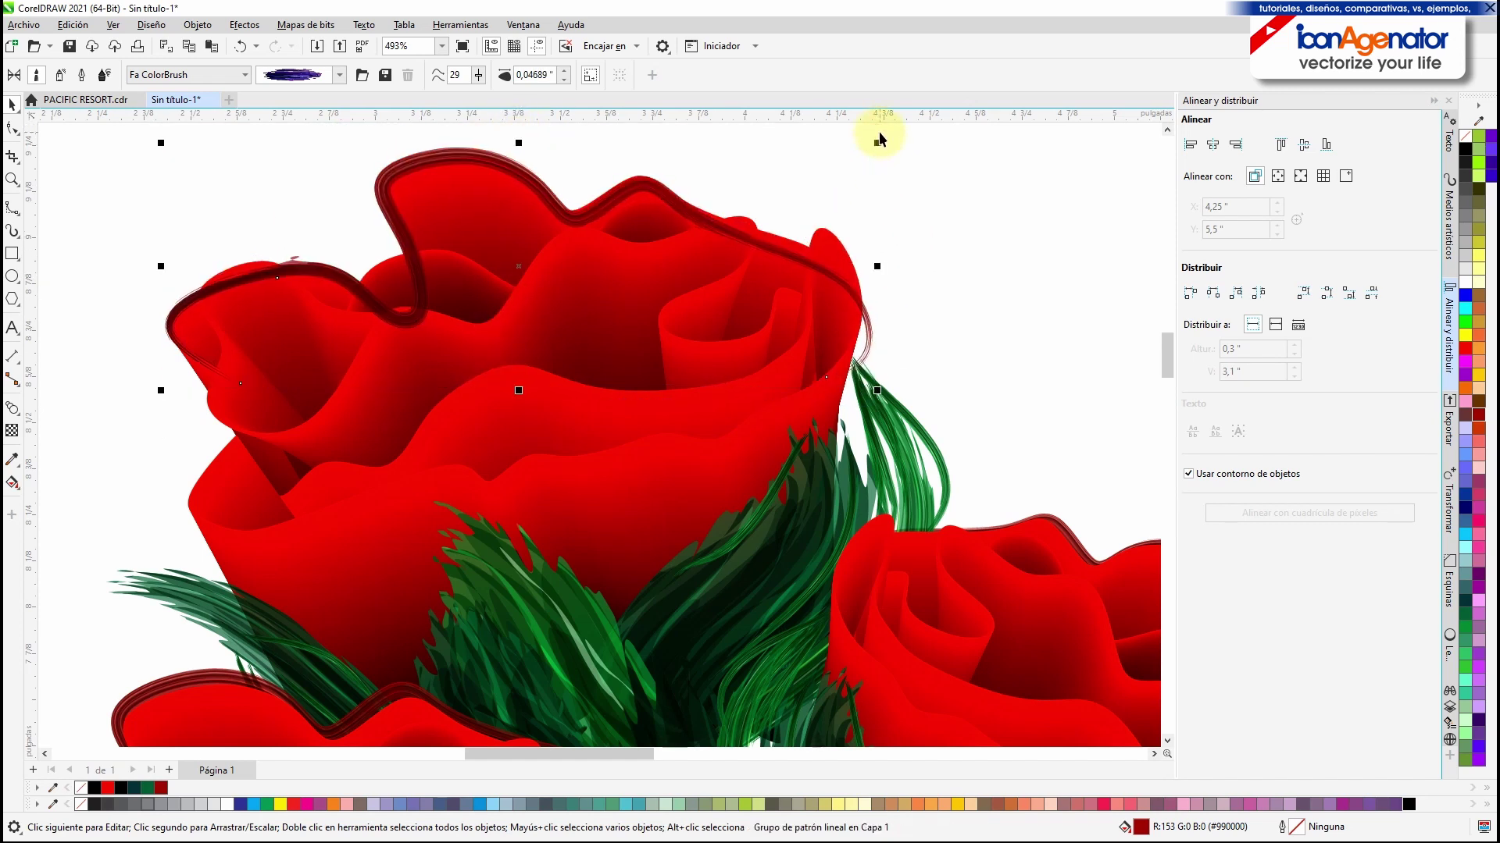
pyautogui.press('Up')
pyautogui.moveTo(874, 260); pyautogui.dragTo(869, 261)
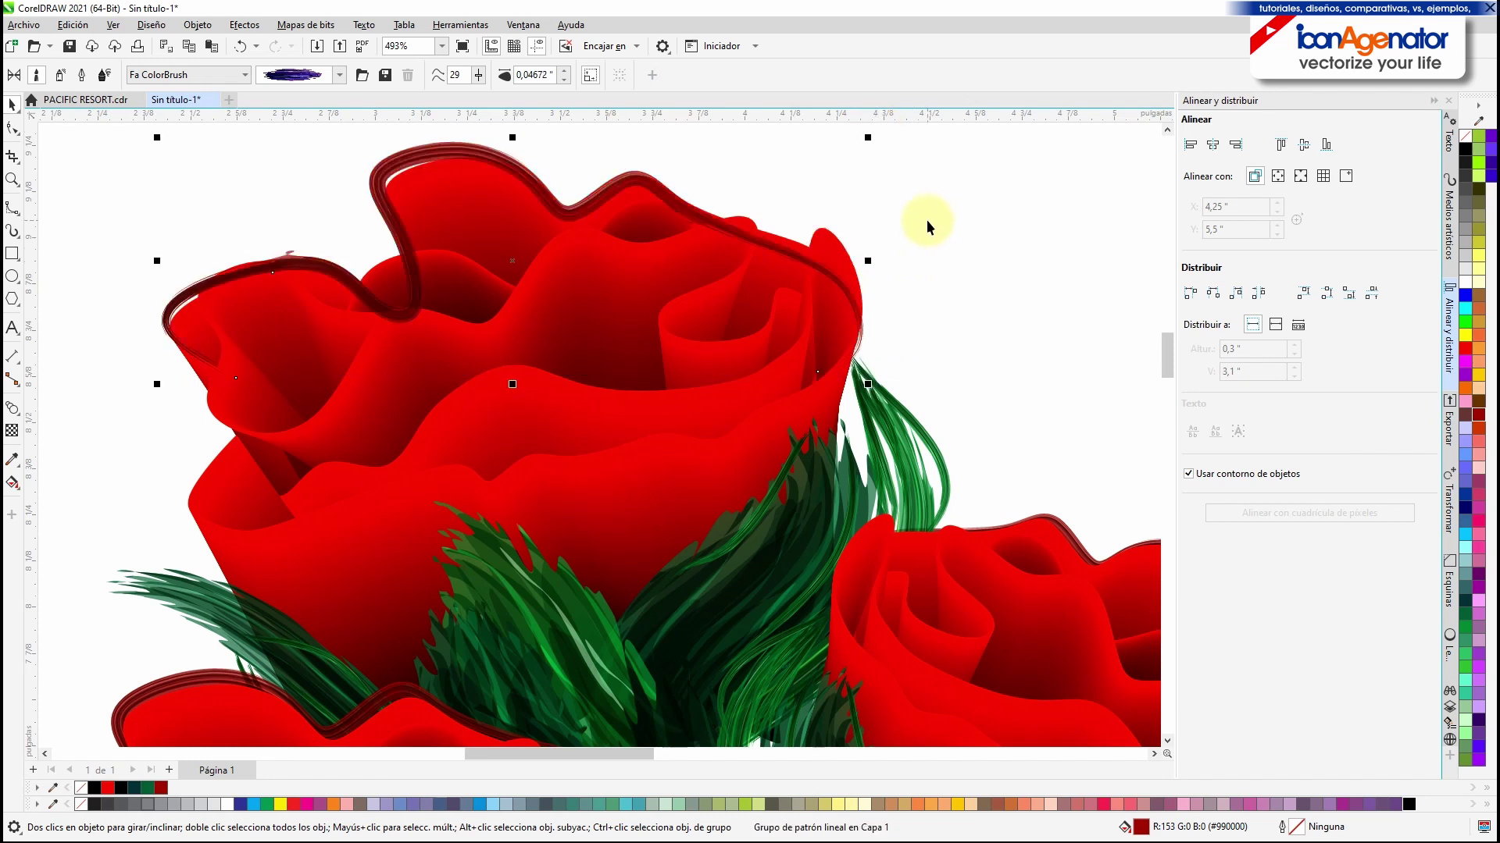
# Step: Send the top rose's stroke behind its petals and tuck the stroke's right end behind the outer petal
pyautogui.hotkey('shift', 'pagedown')
pyautogui.press('Right')
pyautogui.click(13, 128)
pyautogui.click(848, 360)
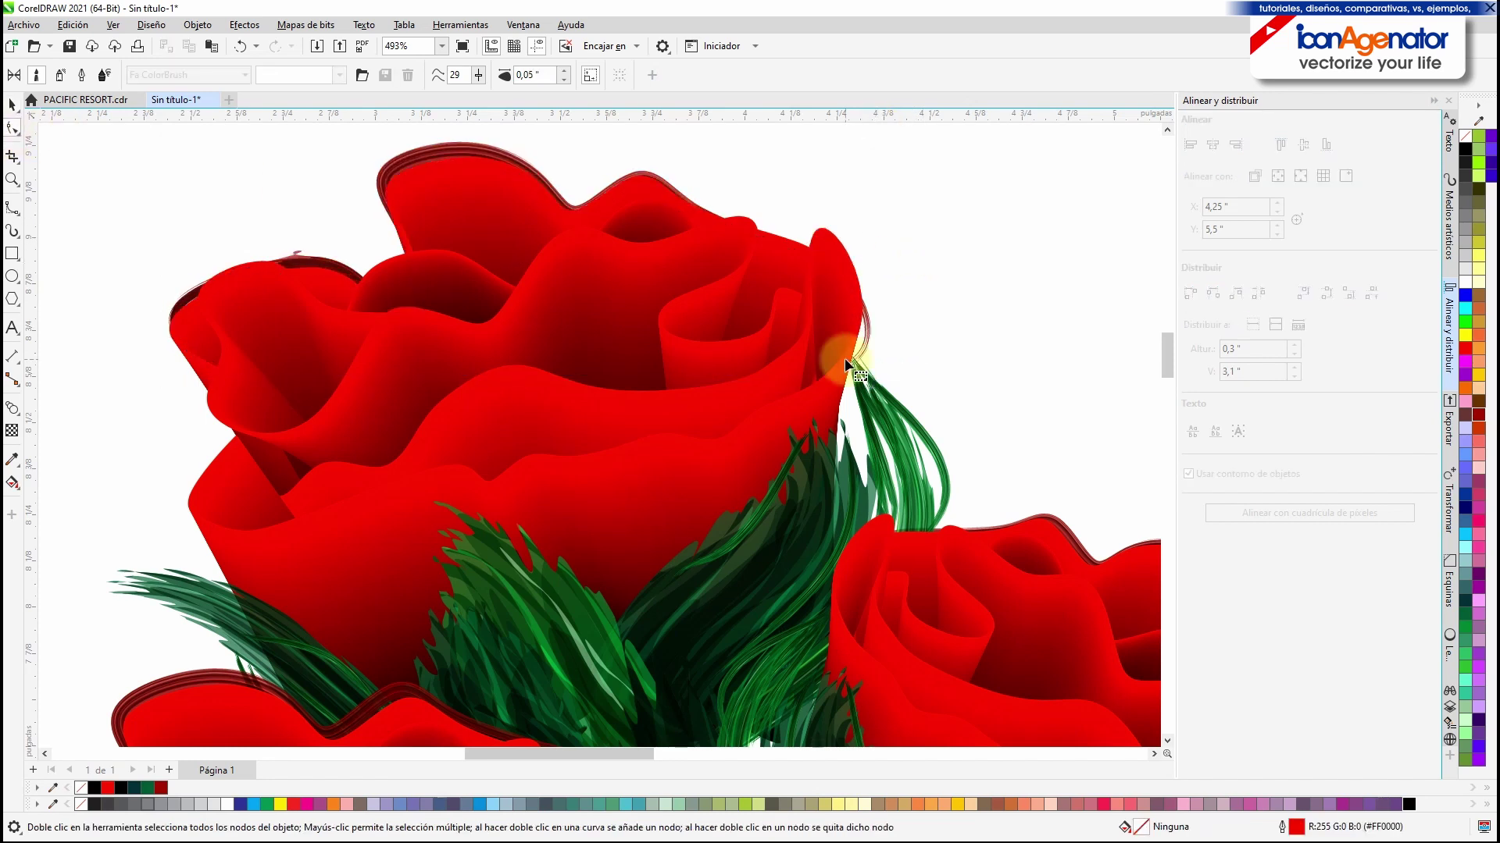
pyautogui.moveTo(878, 342); pyautogui.dragTo(866, 351)
pyautogui.click(13, 102)
pyautogui.press('Escape')
# Step: Delete the spare ungrouped rose lying to the left of the bouquet
pyautogui.scroll(-2, 500, 371)
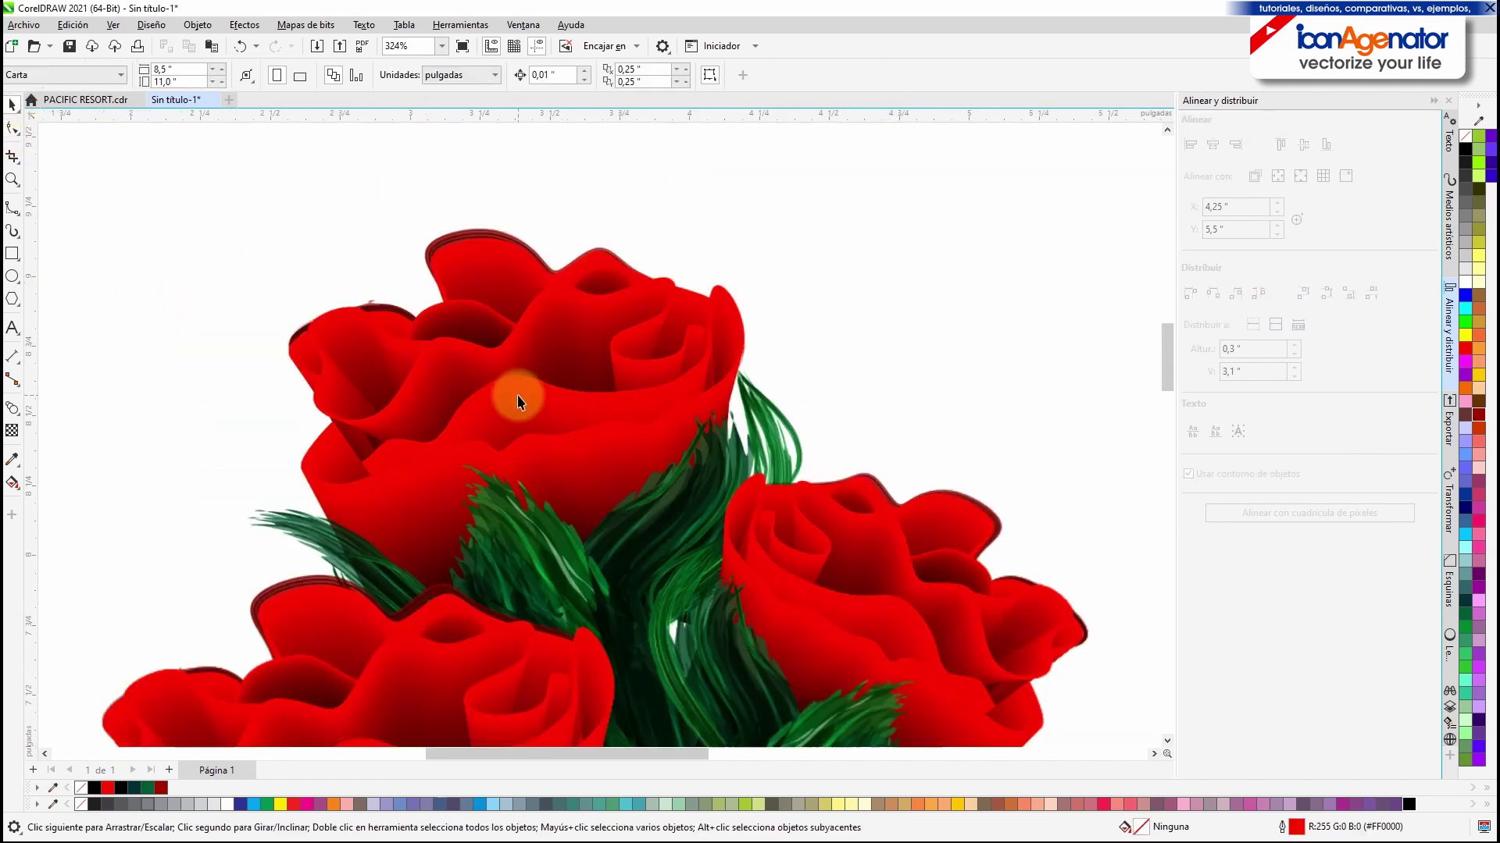
pyautogui.moveTo(529, 600); pyautogui.dragTo(579, 451)
pyautogui.scroll(-1, 340, 261)
pyautogui.moveTo(314, 182); pyautogui.dragTo(47, 507)
pyautogui.press('Delete')
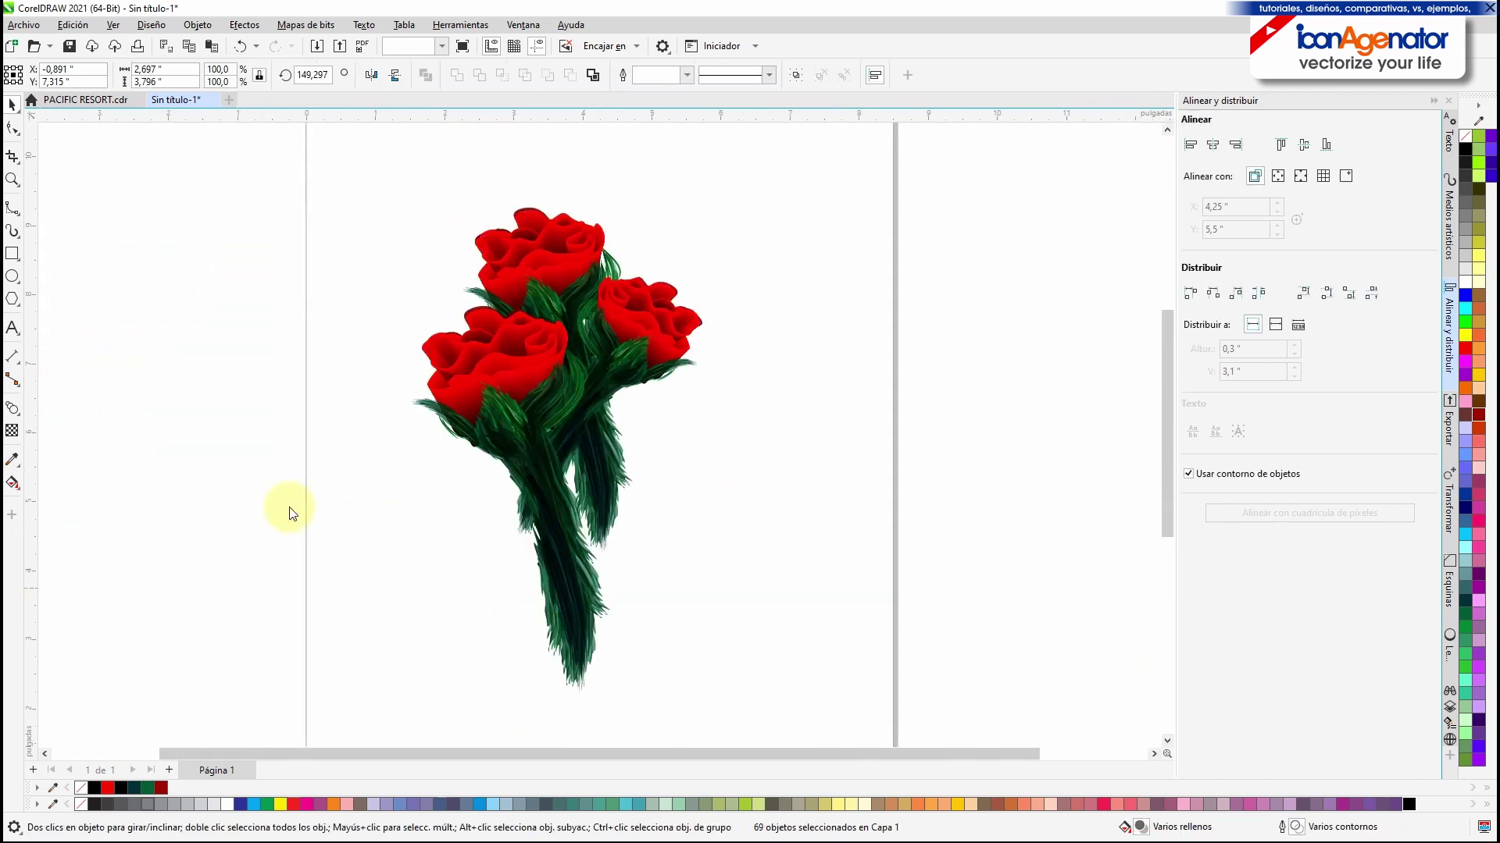
# Step: Draw a circle about 4.69" across behind the three roses, fill it yellow and remove its outline
pyautogui.scroll(1, 546, 395)
pyautogui.moveTo(550, 394); pyautogui.dragTo(598, 415)
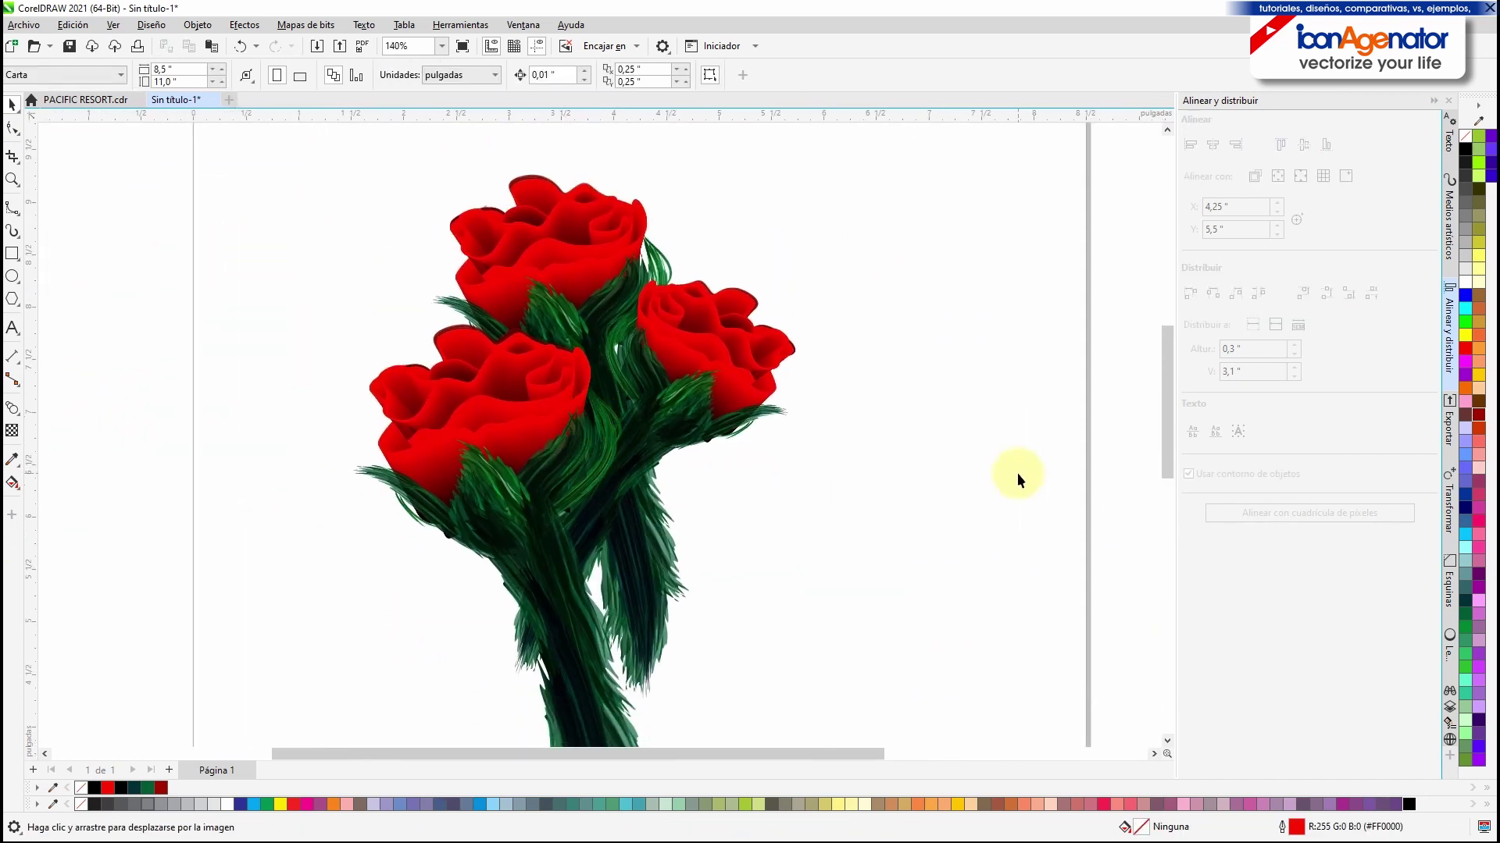
pyautogui.click(13, 276)
pyautogui.moveTo(321, 155); pyautogui.dragTo(812, 642)
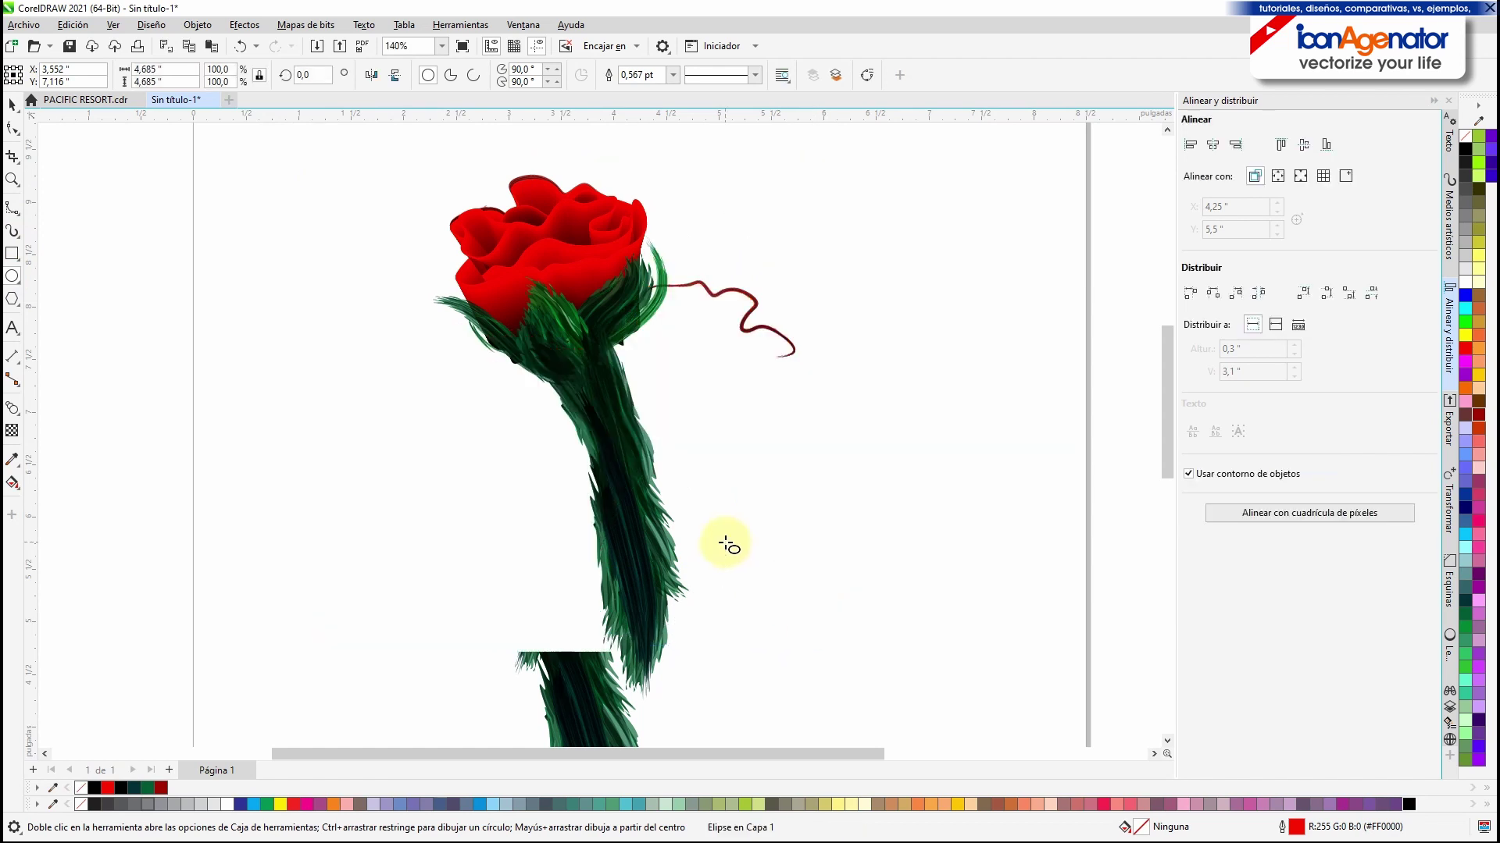
pyautogui.click(1465, 334)
pyautogui.rightClick(1466, 136)
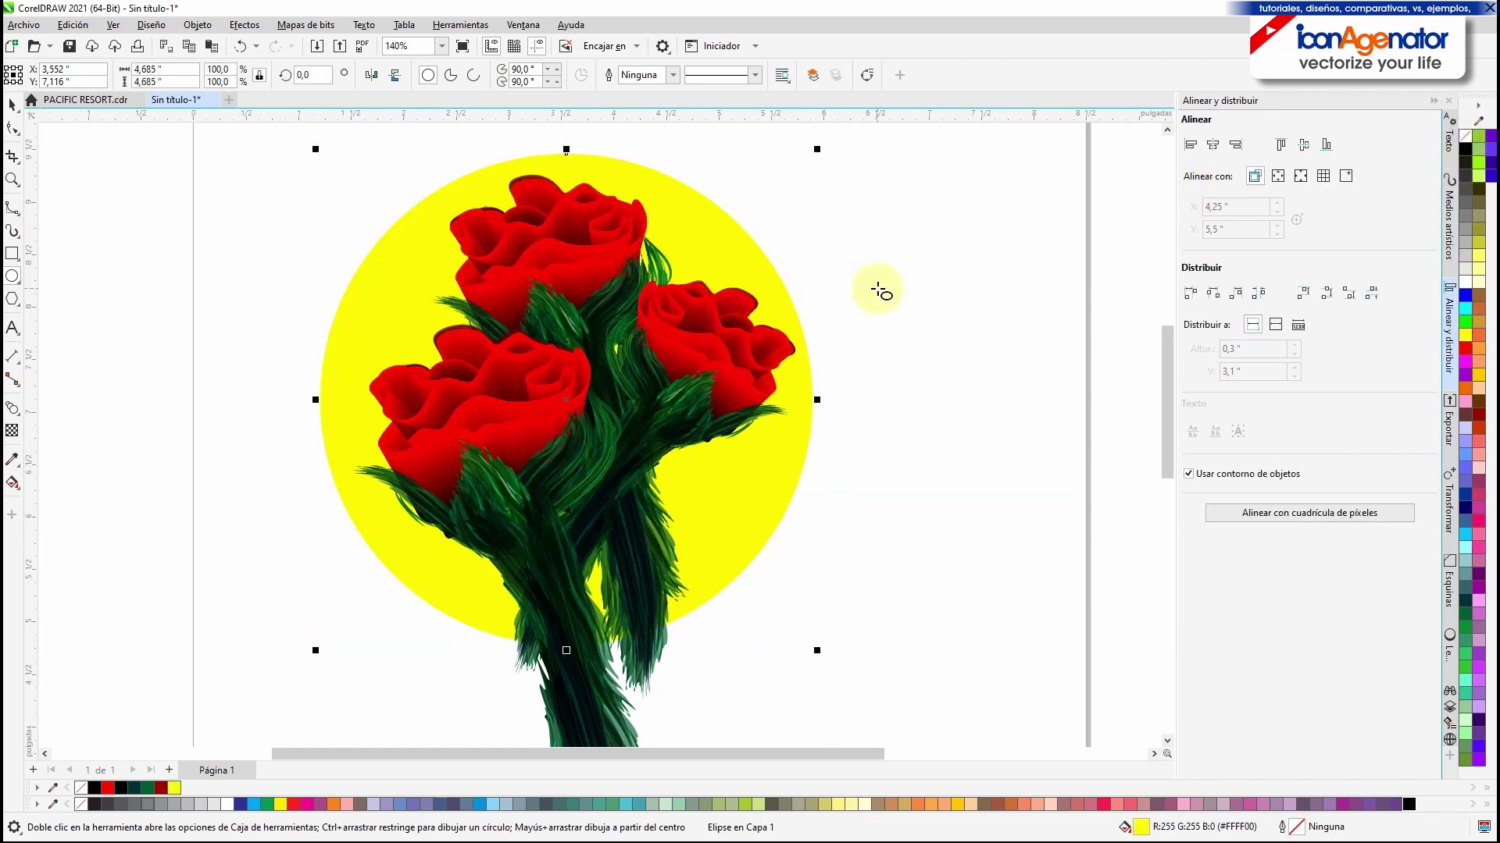
# Step: Try other fill colours on the background circle, including pink, and settle on pale yellow (#FFFF99)
pyautogui.click(1462, 319)
pyautogui.click(1478, 599)
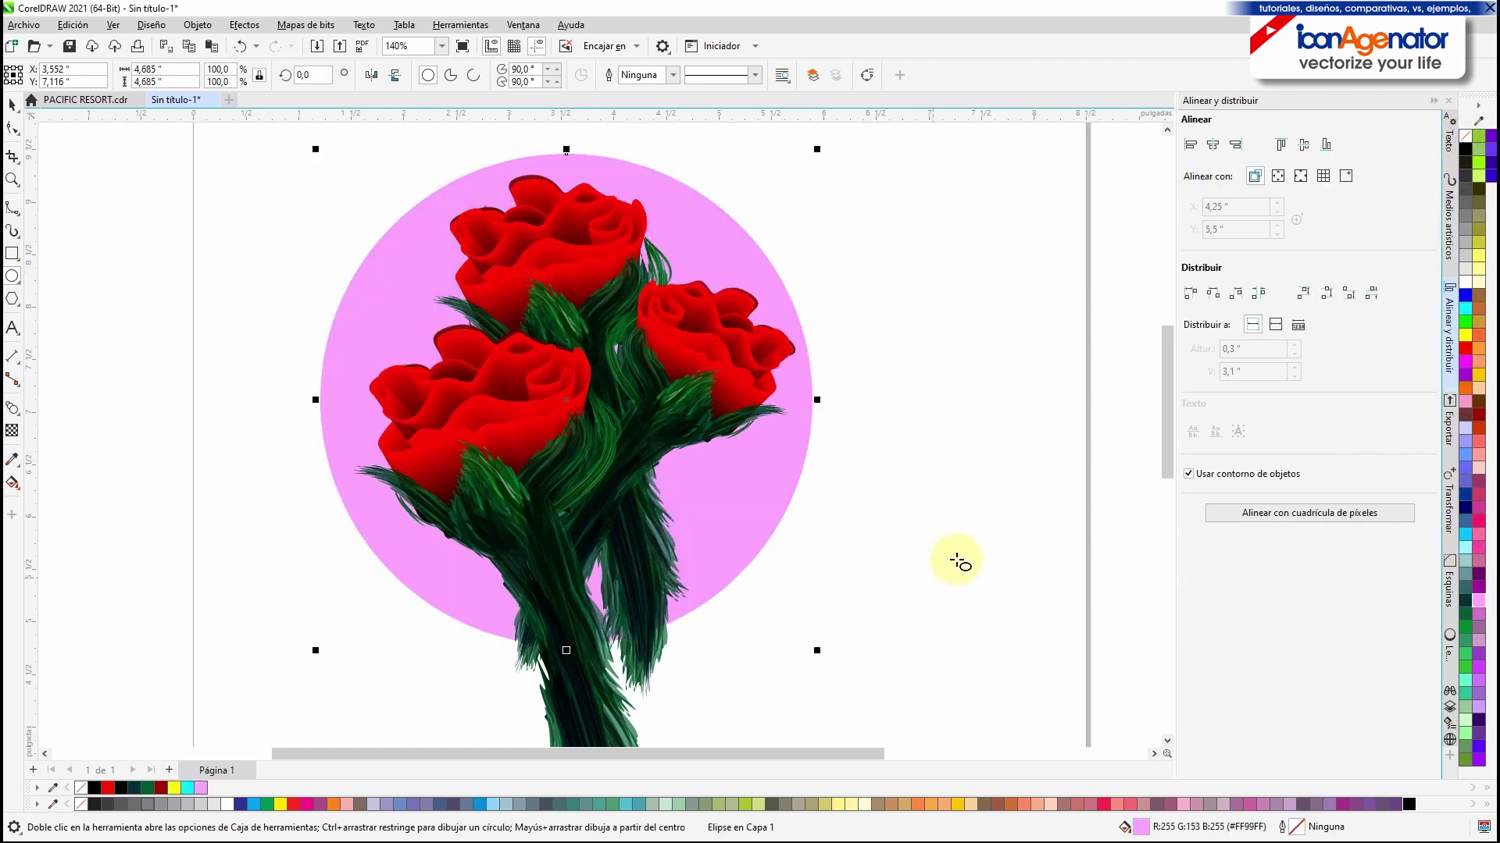
pyautogui.click(1469, 724)
pyautogui.click(1478, 269)
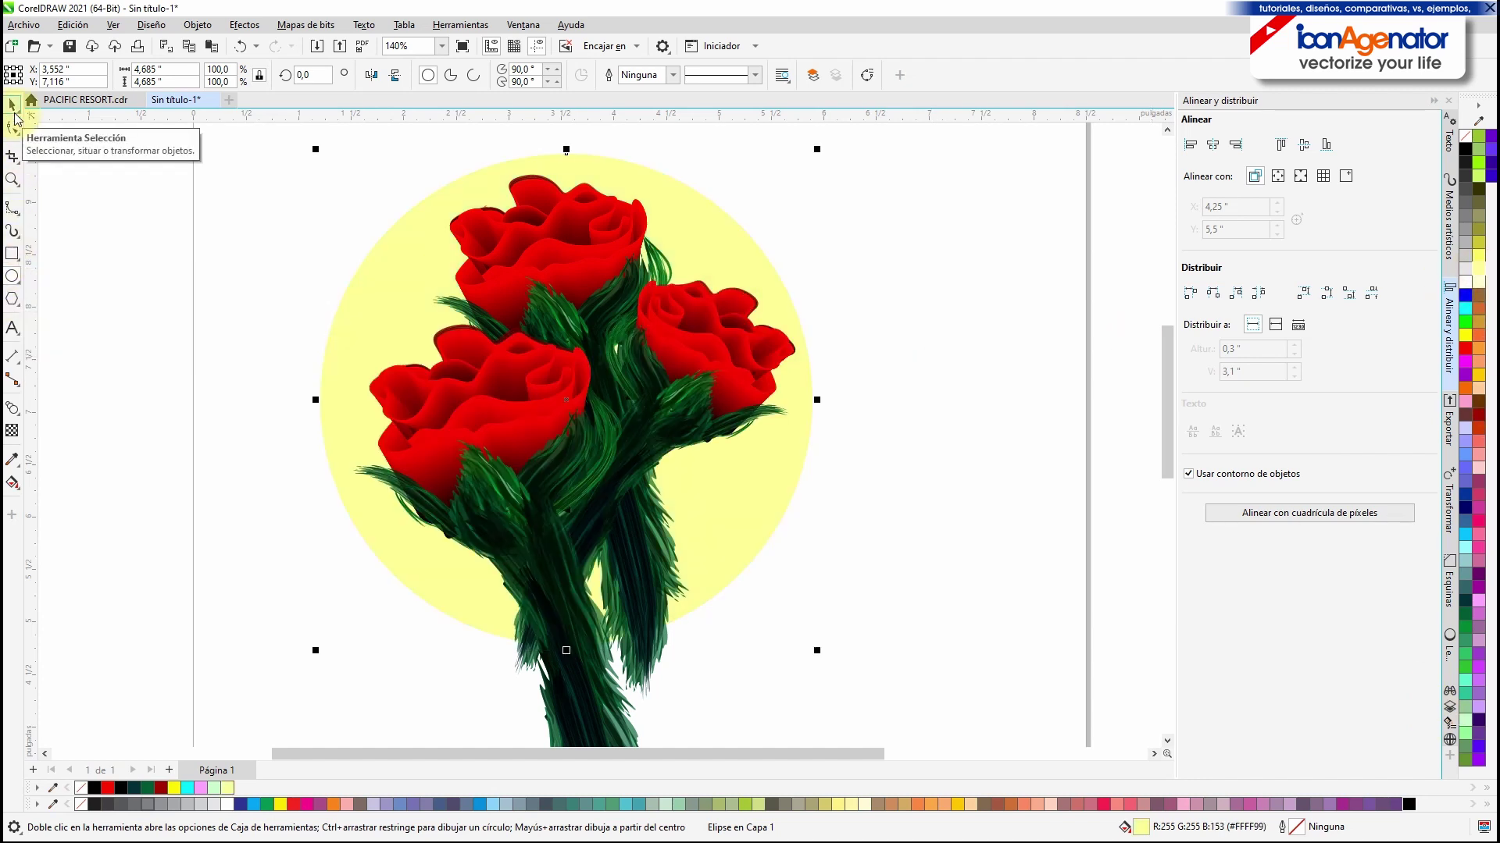
pyautogui.click(842, 504)
# Step: Select the whole rose bouquet and PowerClip it inside the pale yellow circle
pyautogui.scroll(-1, 842, 504)
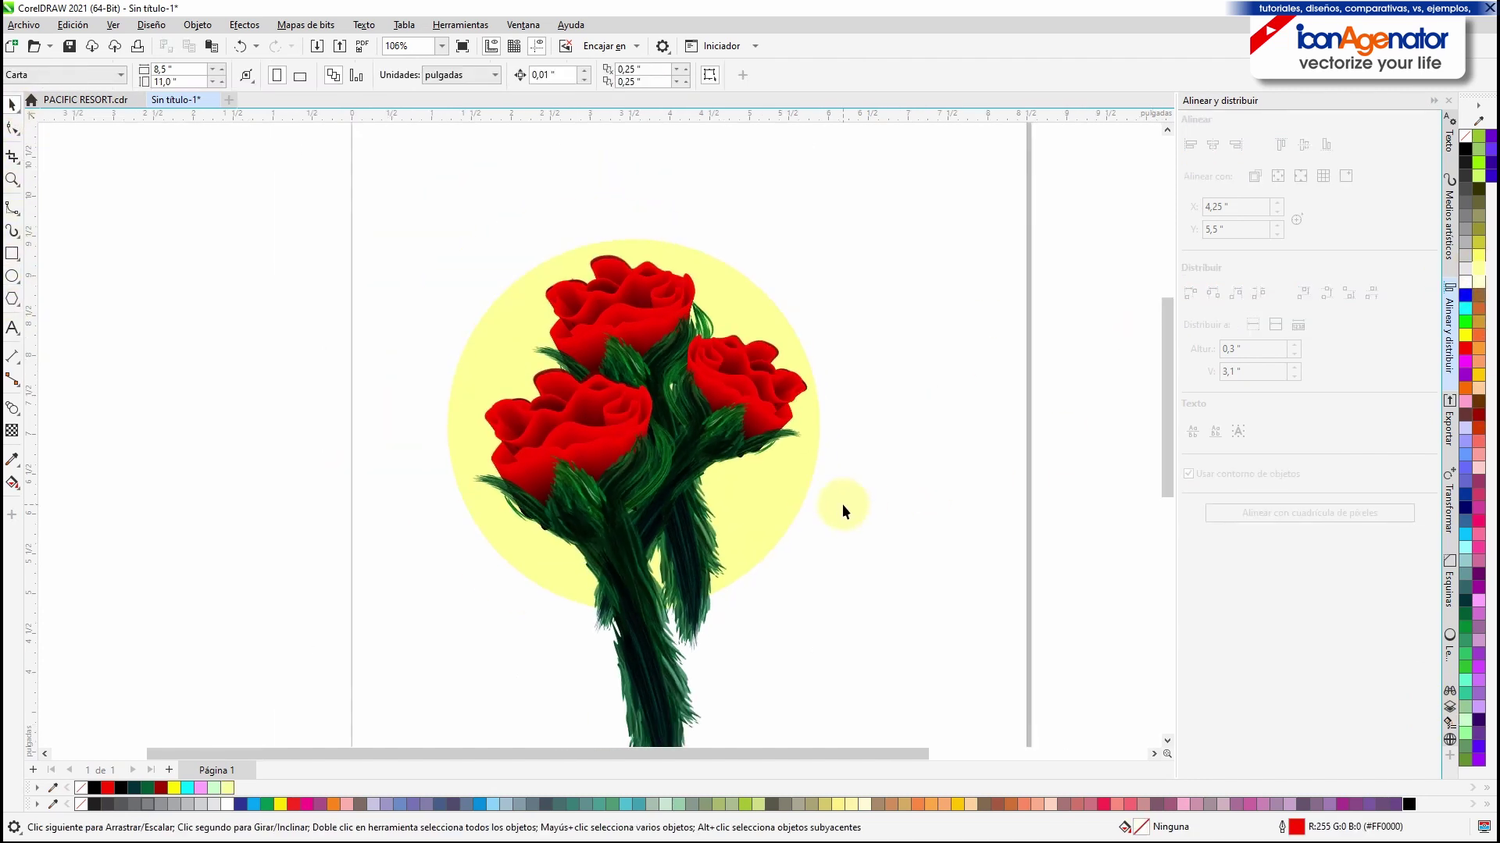
pyautogui.moveTo(434, 235); pyautogui.dragTo(812, 738)
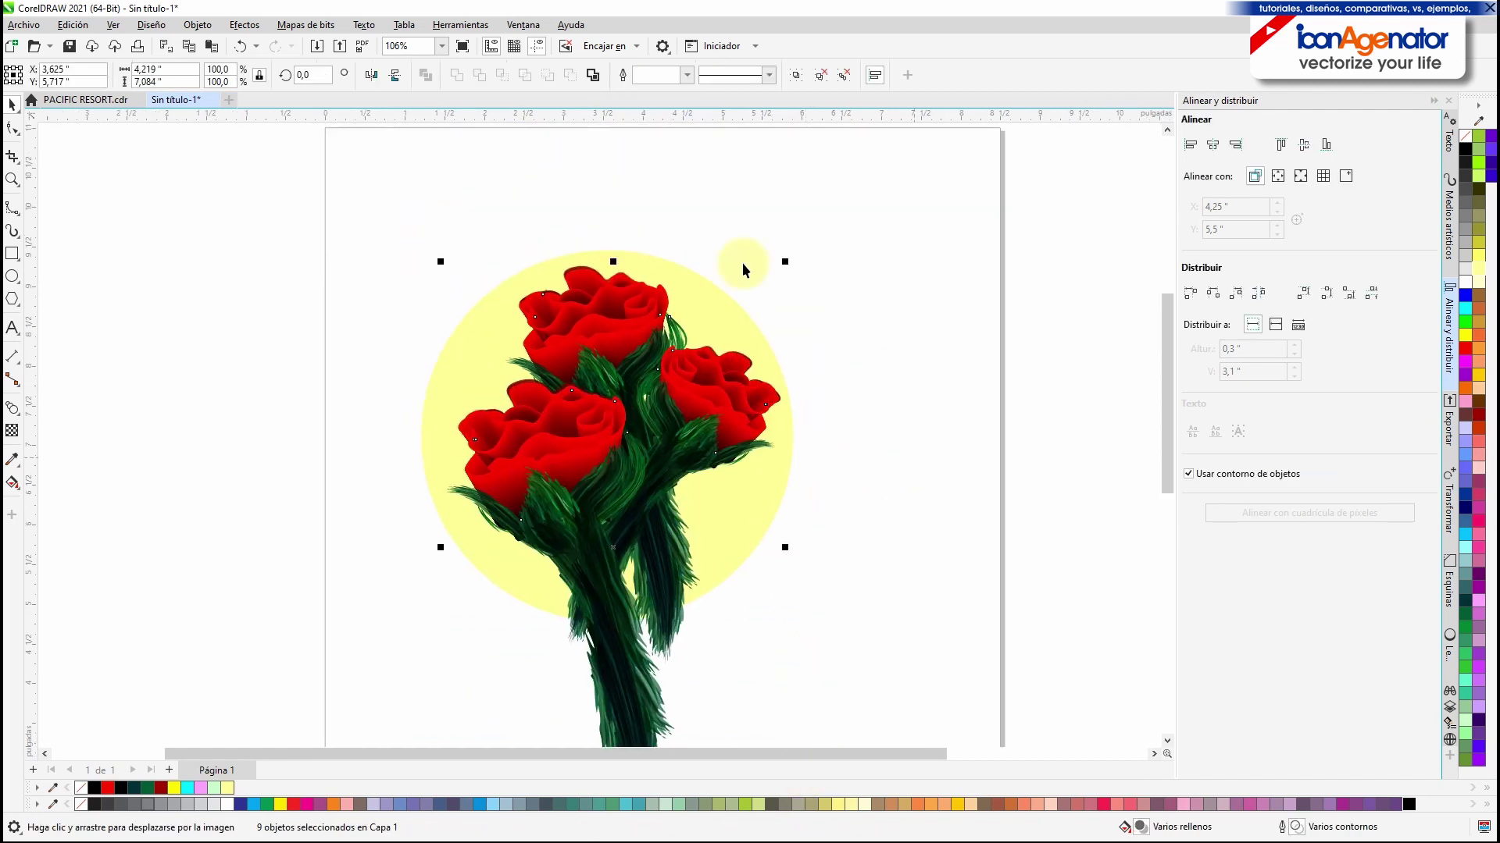
pyautogui.click(198, 26)
pyautogui.moveTo(252, 86)
pyautogui.click(500, 87)
pyautogui.click(734, 314)
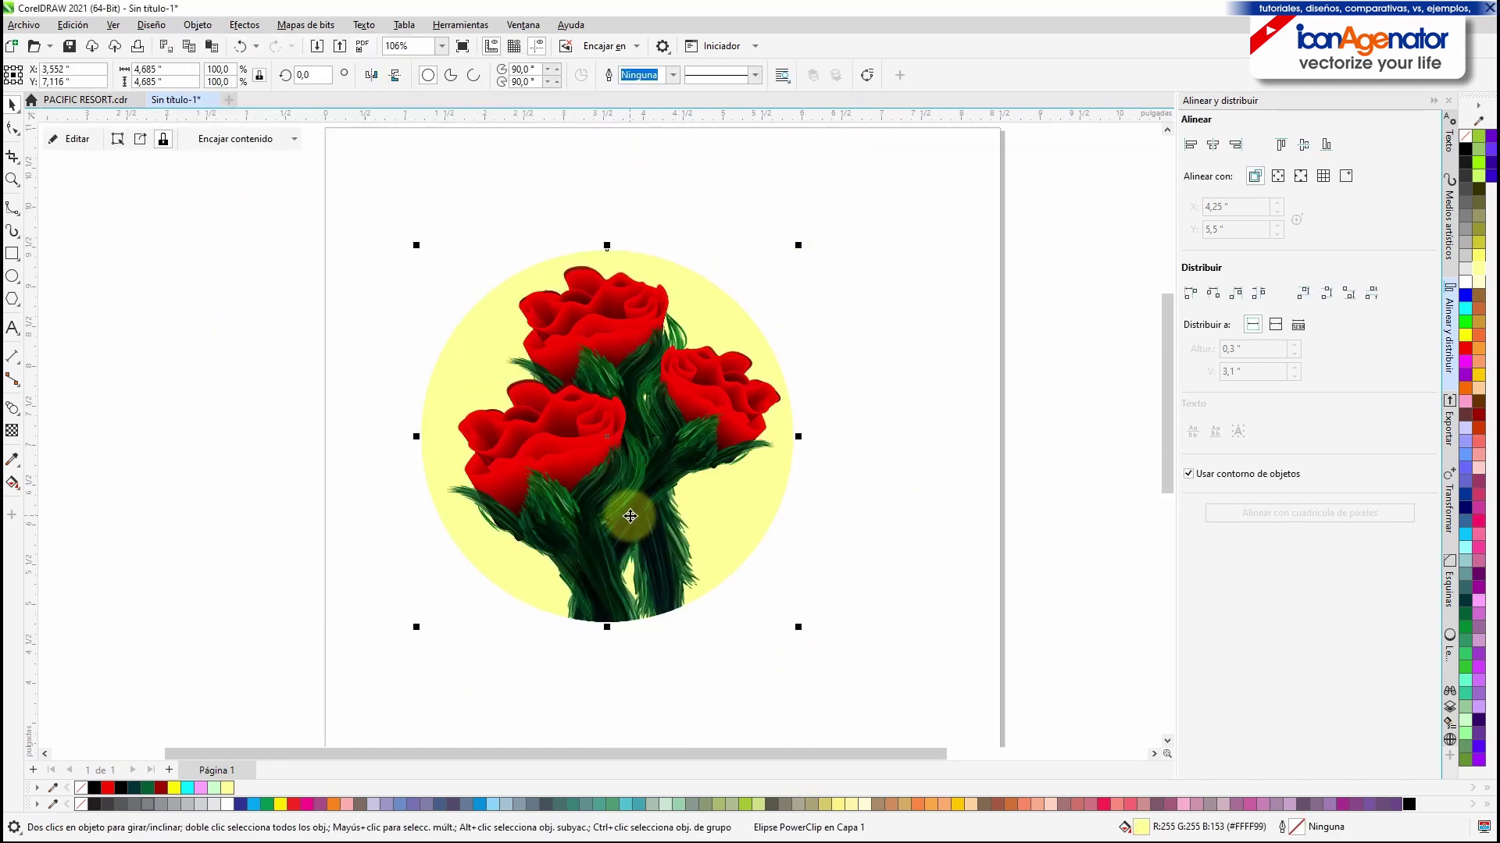
# Step: Add a one-step outside contour with a 0.3" offset to the PowerClip circle
pyautogui.click(13, 407)
pyautogui.click(55, 425)
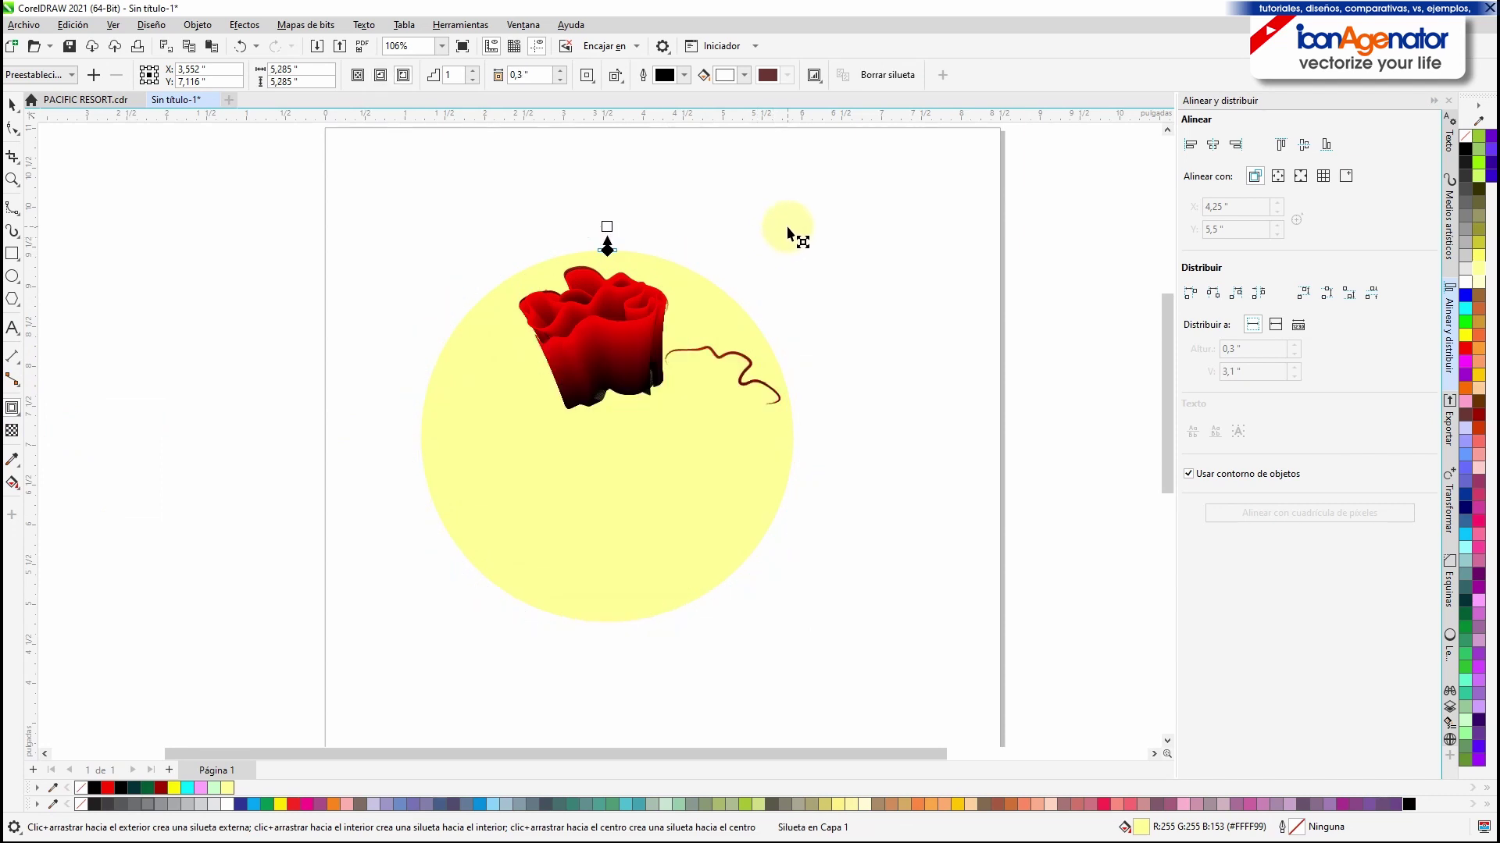
pyautogui.moveTo(766, 261); pyautogui.dragTo(793, 234)
pyautogui.click(12, 105)
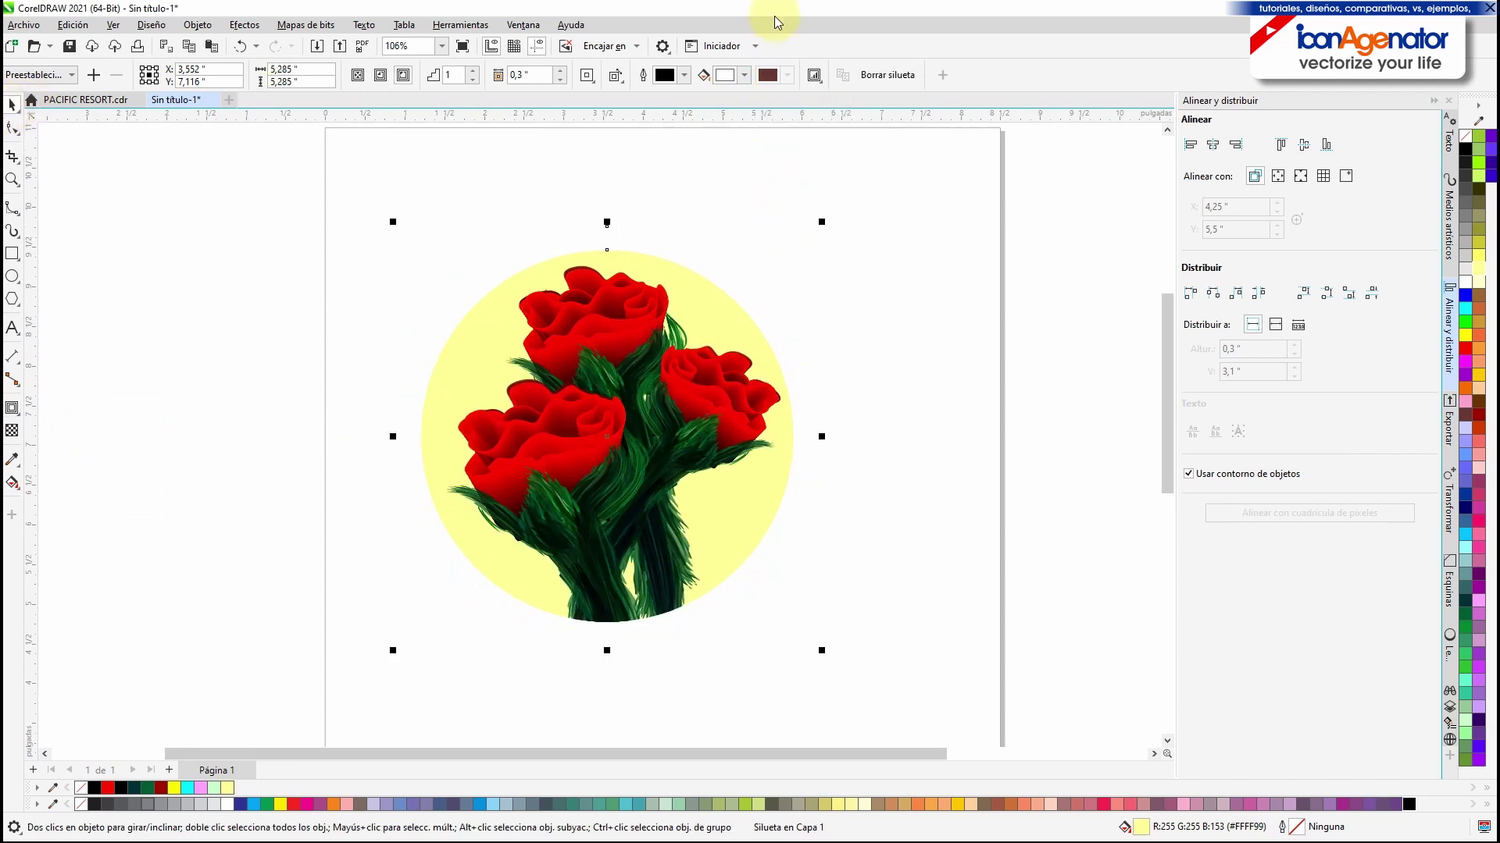
# Step: Break the contour apart from the PowerClip circle and fill both circles orange (#FF6600)
pyautogui.rightClick(695, 259)
pyautogui.click(749, 270)
pyautogui.click(1465, 388)
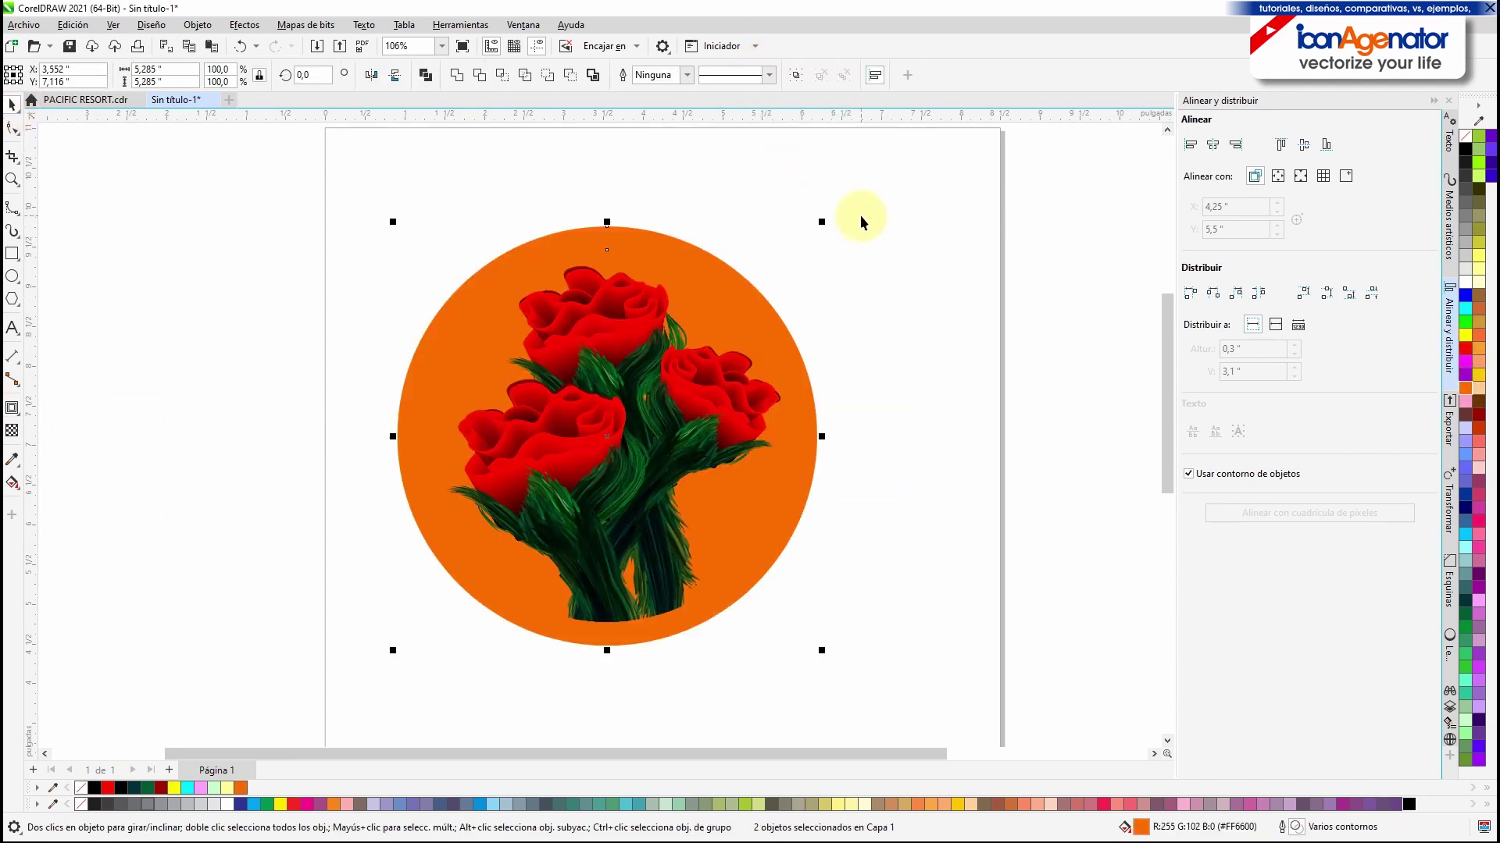
pyautogui.rightClick(738, 288)
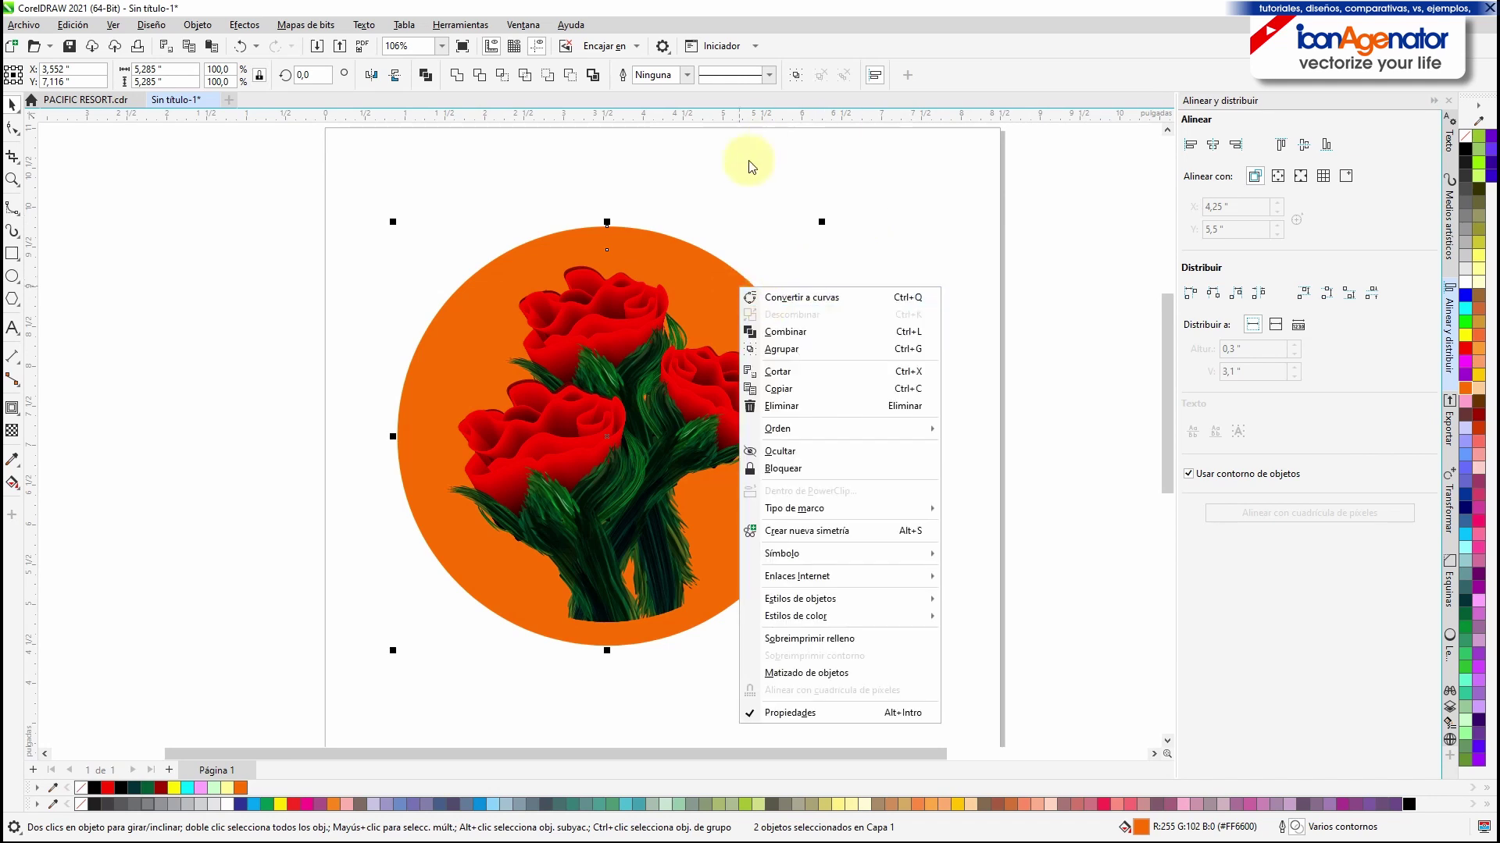
# Step: Move the outer circle aside, fill the PowerClip circle pale cream (#FFFFCC), and return the outer circle to its place behind the artwork
pyautogui.moveTo(669, 242); pyautogui.dragTo(975, 203)
pyautogui.click(681, 613)
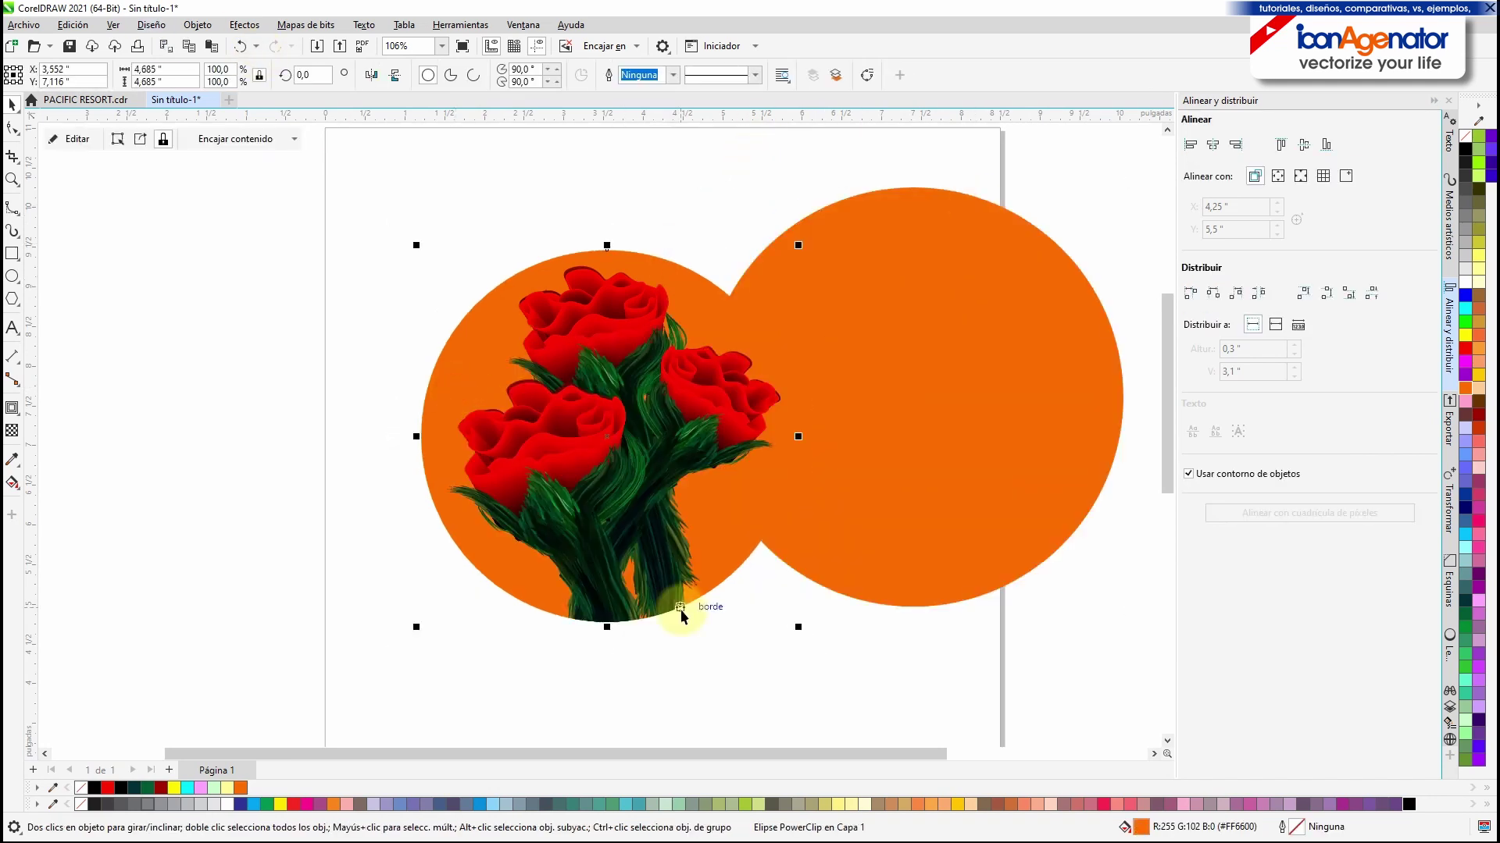
pyautogui.click(1463, 328)
pyautogui.moveTo(903, 395); pyautogui.dragTo(598, 435)
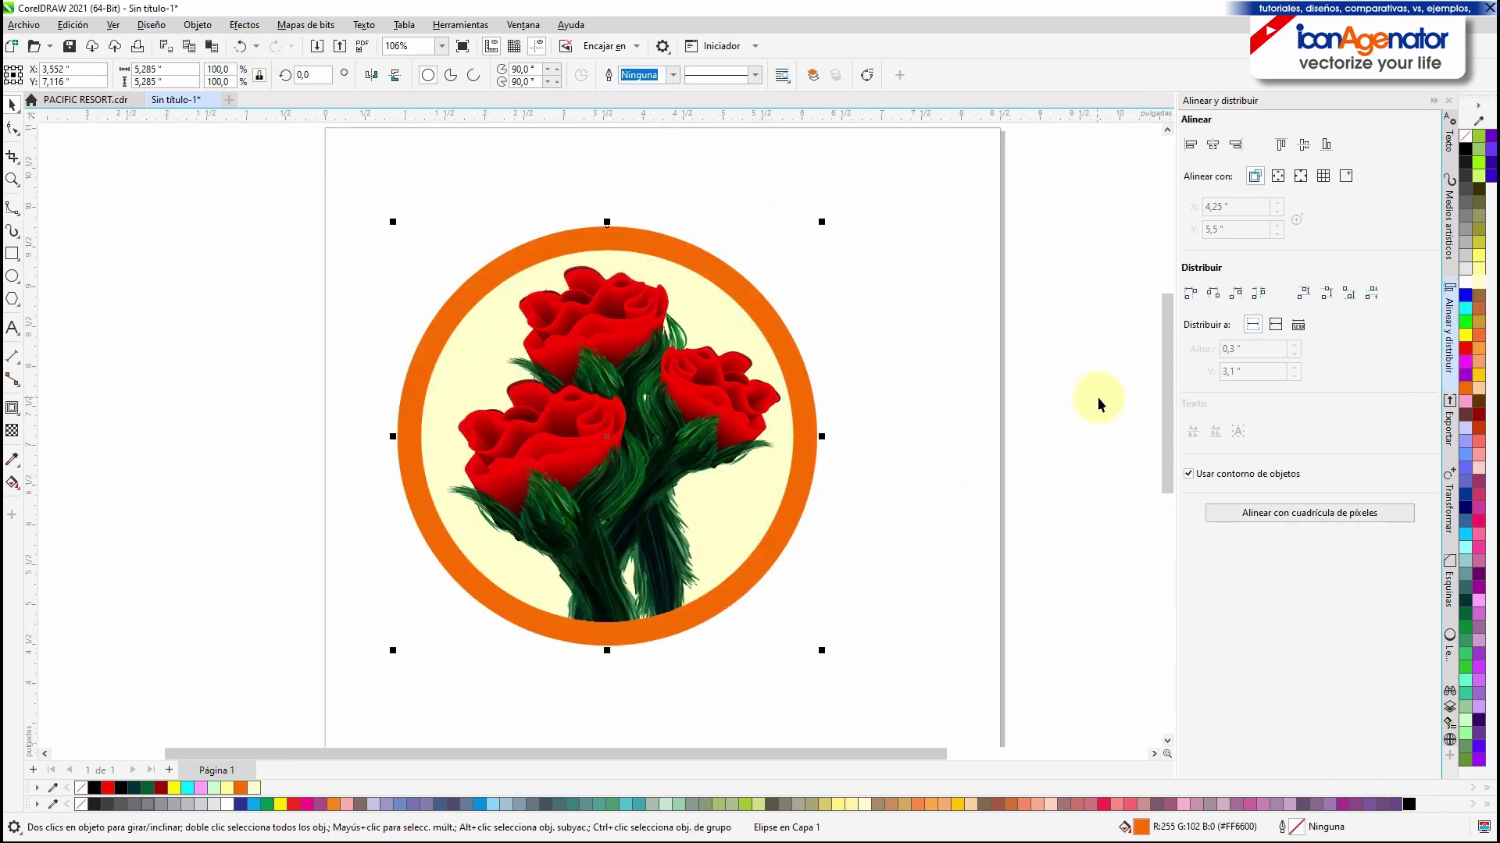
# Step: Try a red fill on the outer circle and settle on dark green (#003333)
pyautogui.click(108, 789)
pyautogui.click(940, 375)
pyautogui.scroll(3, 653, 586)
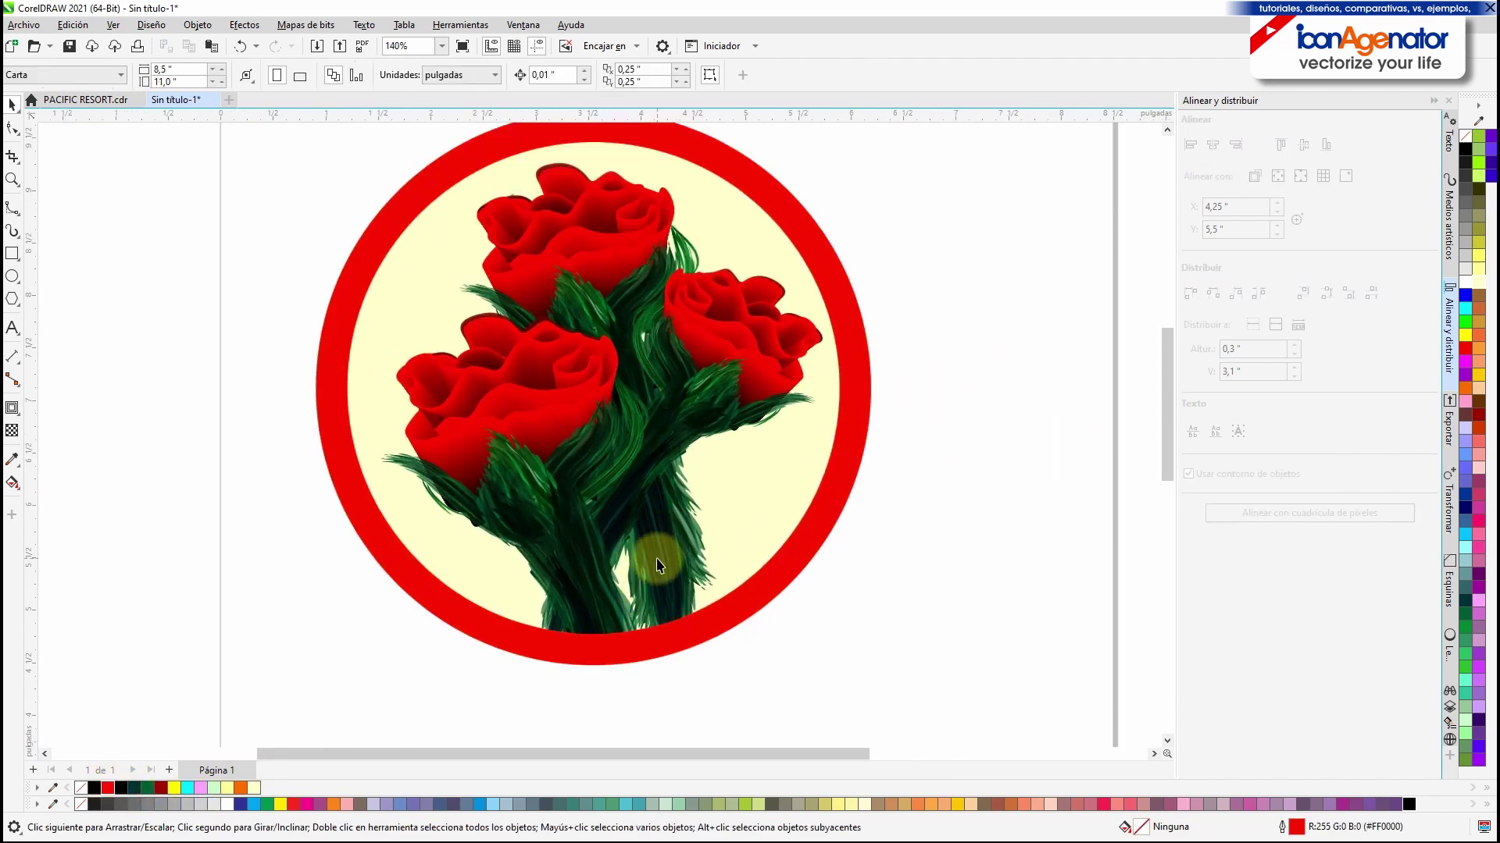
pyautogui.click(900, 472)
pyautogui.click(134, 789)
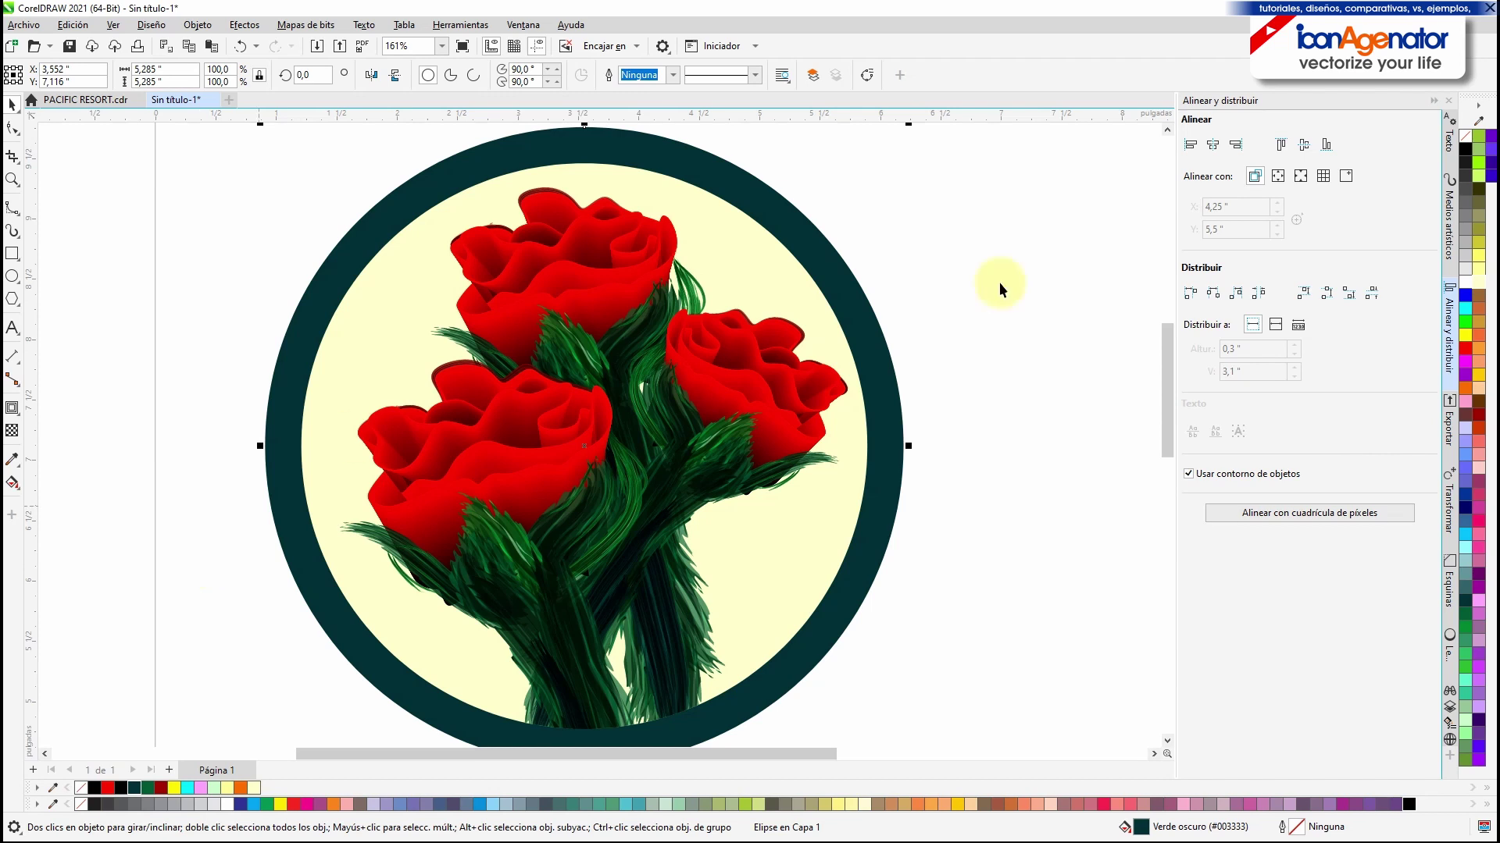
pyautogui.click(13, 485)
pyautogui.click(13, 110)
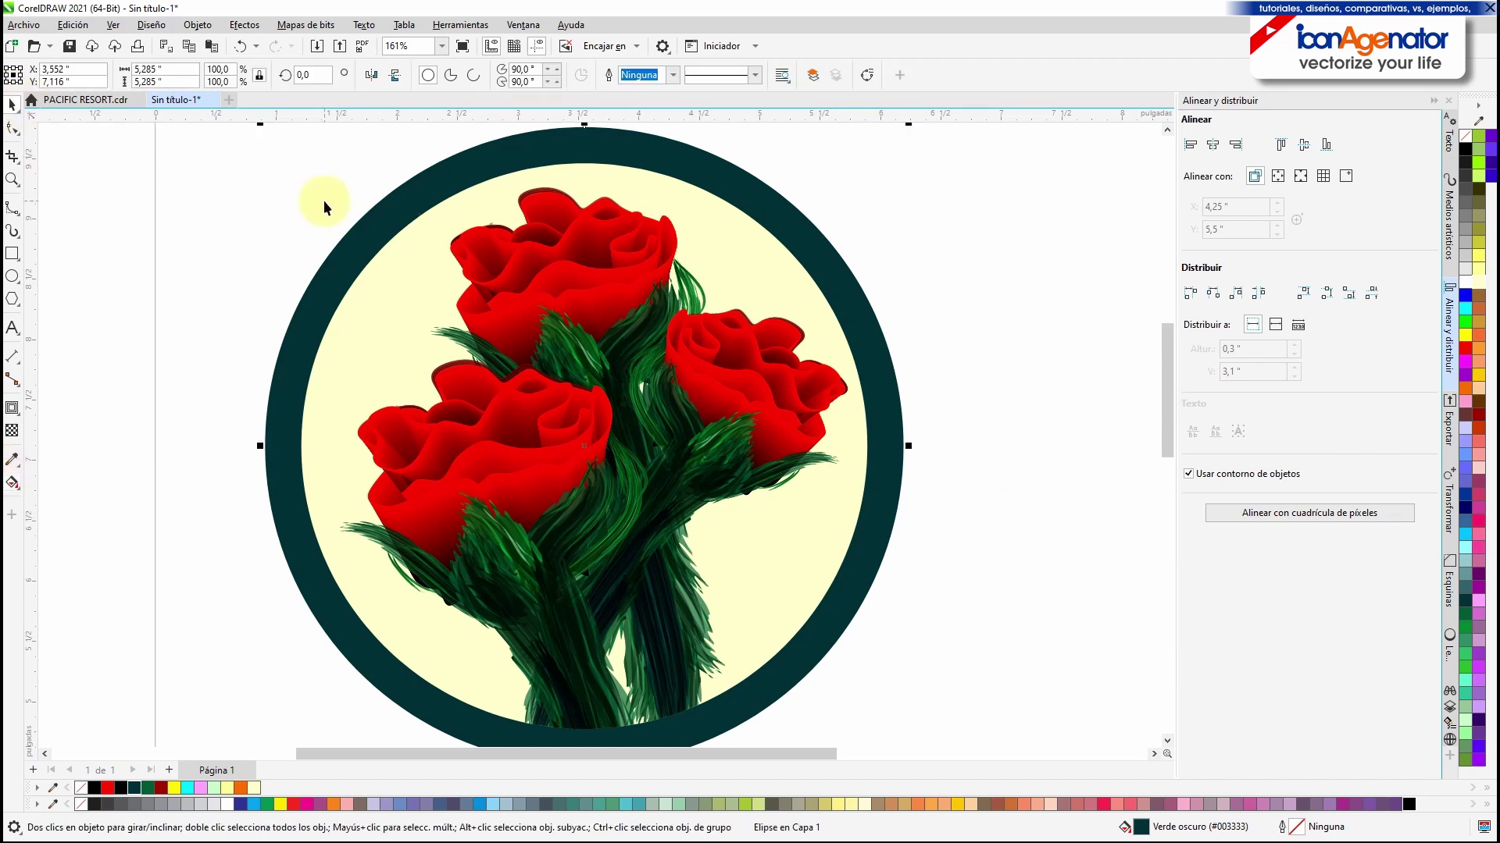
# Step: Duplicate the dark green circle beside the artwork and give the copy a stone-like texture transparency
pyautogui.scroll(-1, 885, 446)
pyautogui.moveTo(701, 254); pyautogui.dragTo(284, 253)
pyautogui.click(315, 286)
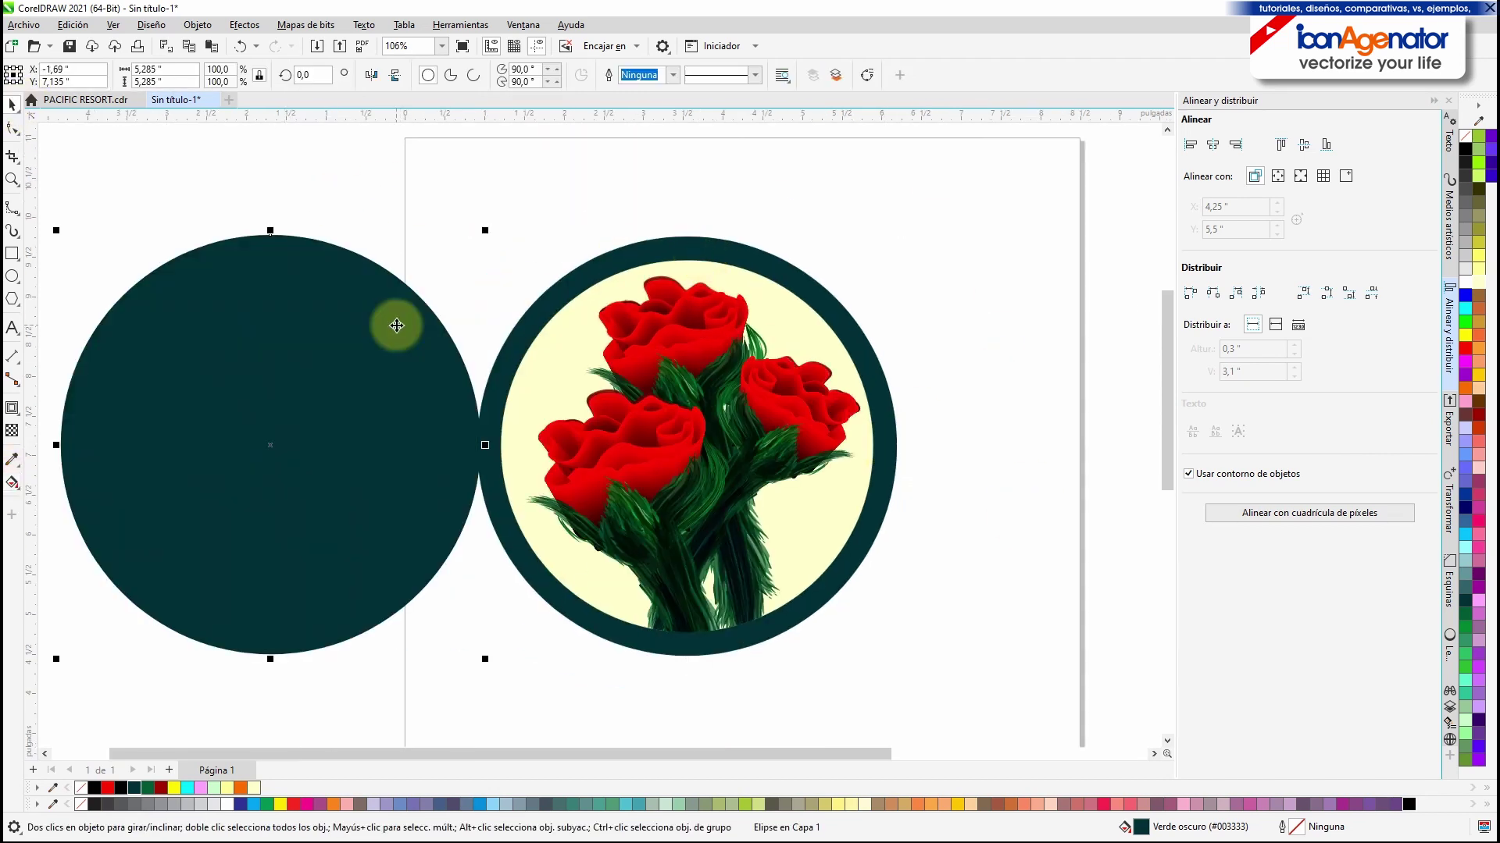
pyautogui.click(12, 431)
pyautogui.click(150, 75)
pyautogui.click(370, 76)
pyautogui.click(546, 297)
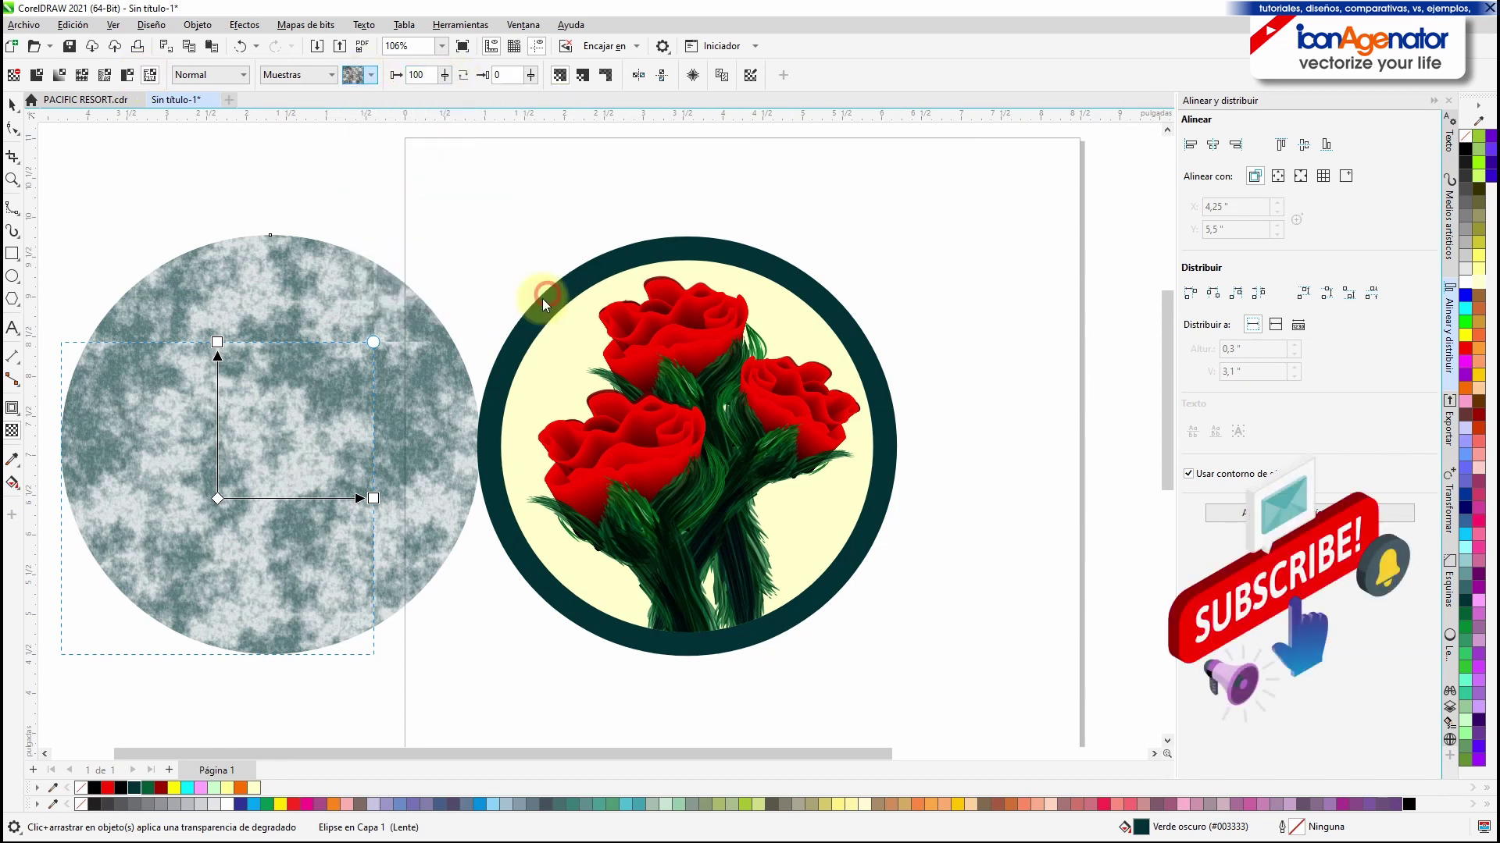
# Step: Add a 2 by 2 mesh fill to the textured circle and set its upper-left nodes to 65 transparency
pyautogui.click(16, 483)
pyautogui.click(68, 529)
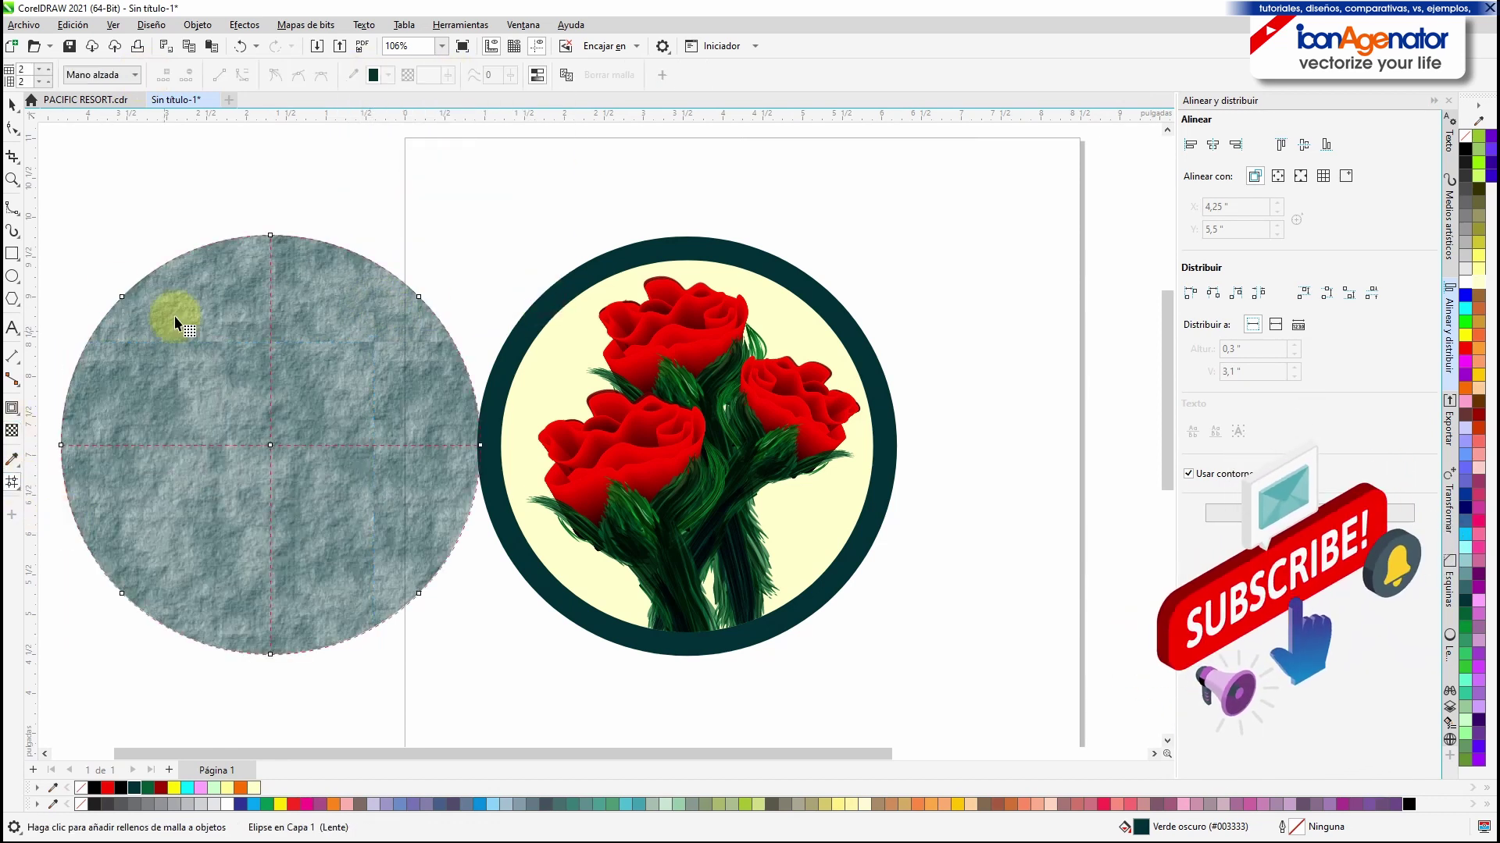
pyautogui.moveTo(299, 423)
pyautogui.mouseDown()
pyautogui.moveTo(45, 513)
pyautogui.moveTo(350, 607)
pyautogui.moveTo(553, 347)
pyautogui.mouseUp()
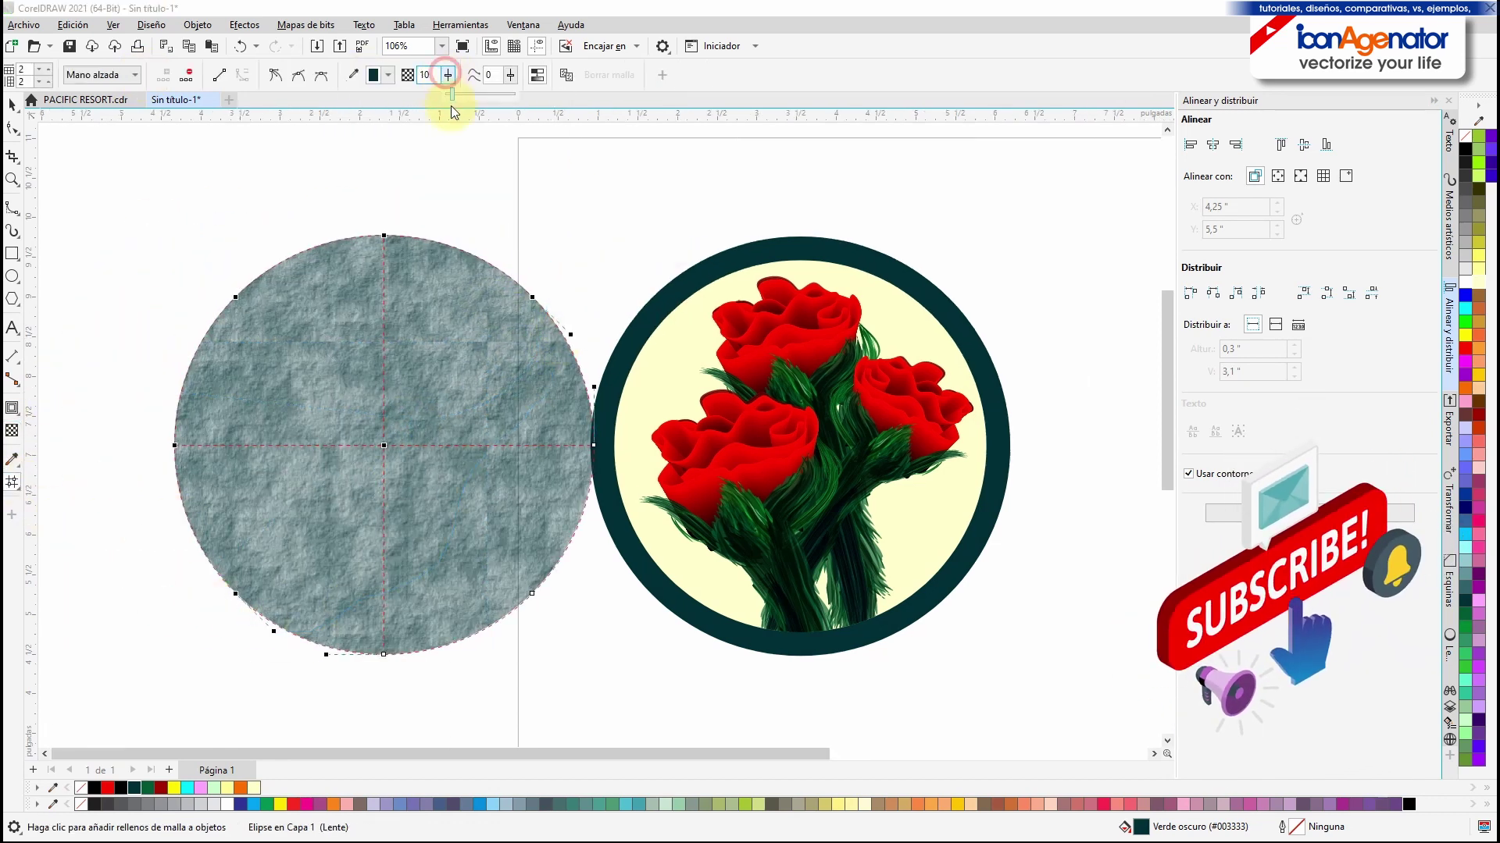
pyautogui.moveTo(451, 105); pyautogui.dragTo(477, 103)
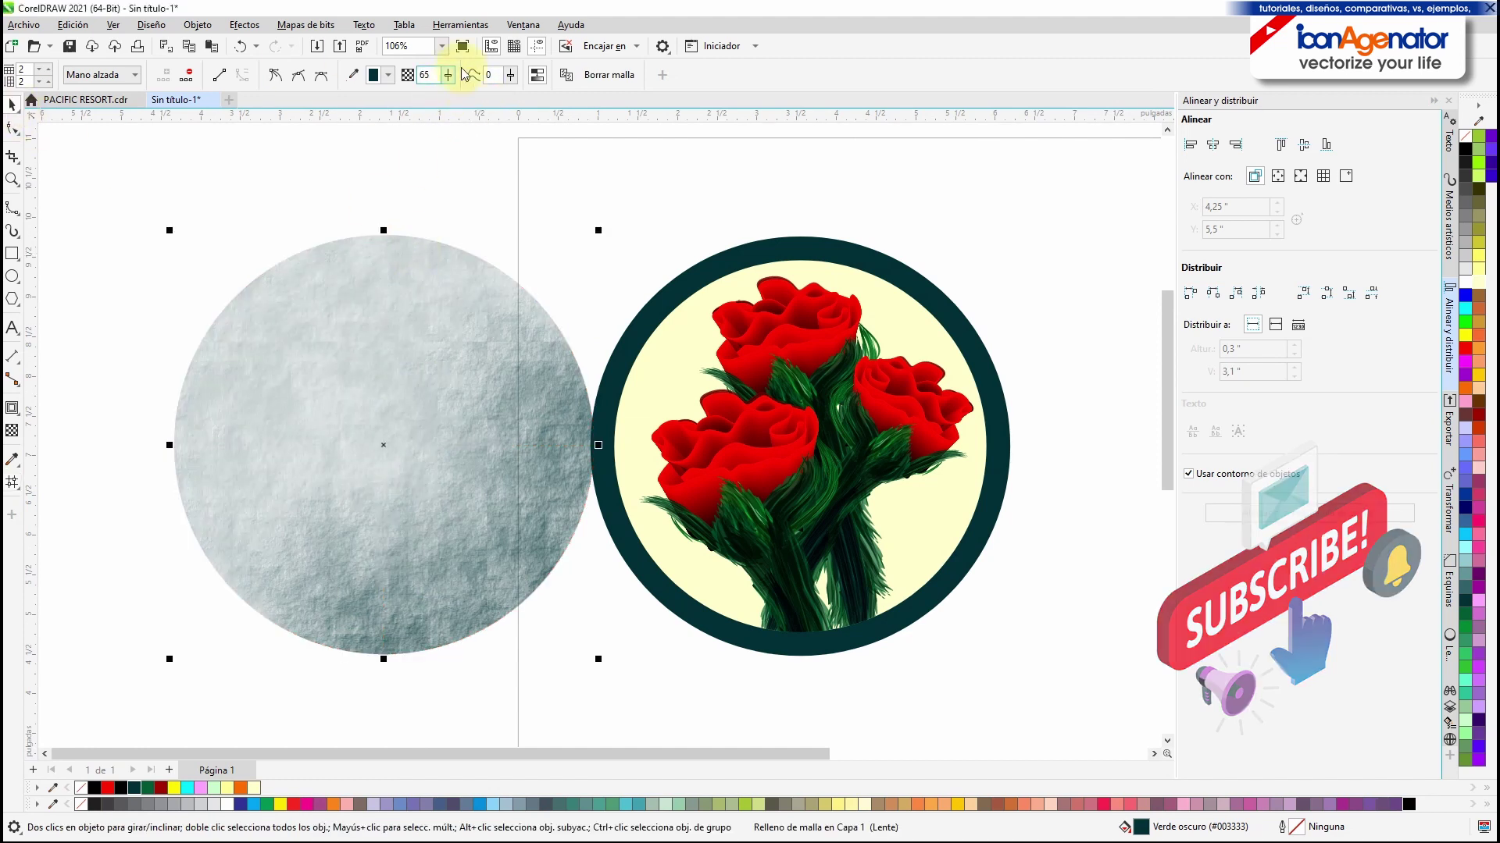
# Step: Shrink and slightly rotate the texture transparency tile on the mesh-filled circle, with its second transparency value at 12
pyautogui.click(12, 430)
pyautogui.moveTo(487, 343); pyautogui.dragTo(392, 444)
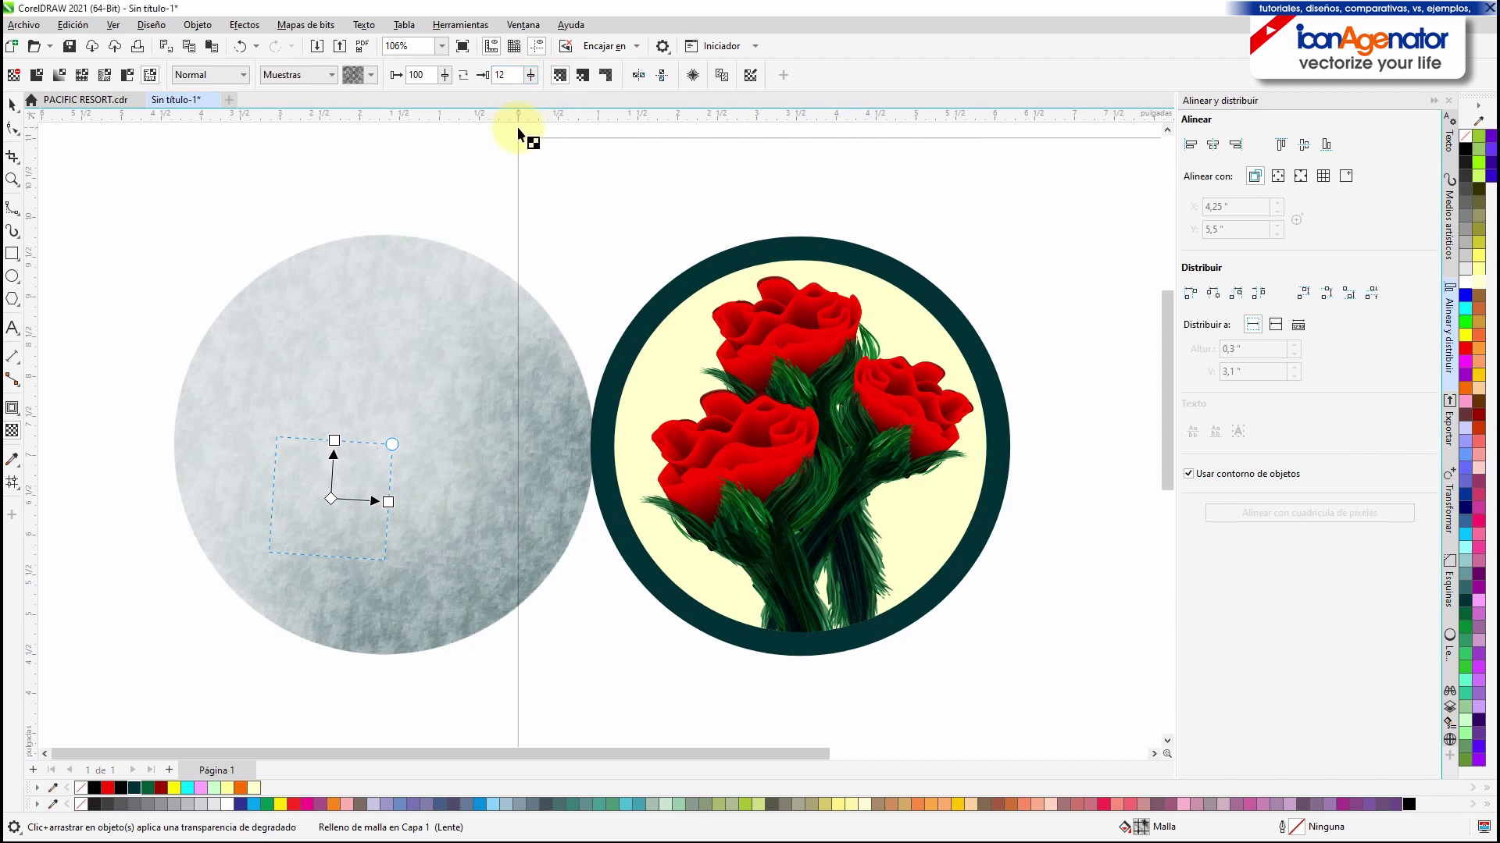
pyautogui.press('space')
# Step: PowerClip the textured circle inside the cream circle that holds the roses
pyautogui.moveTo(307, 327); pyautogui.dragTo(813, 446)
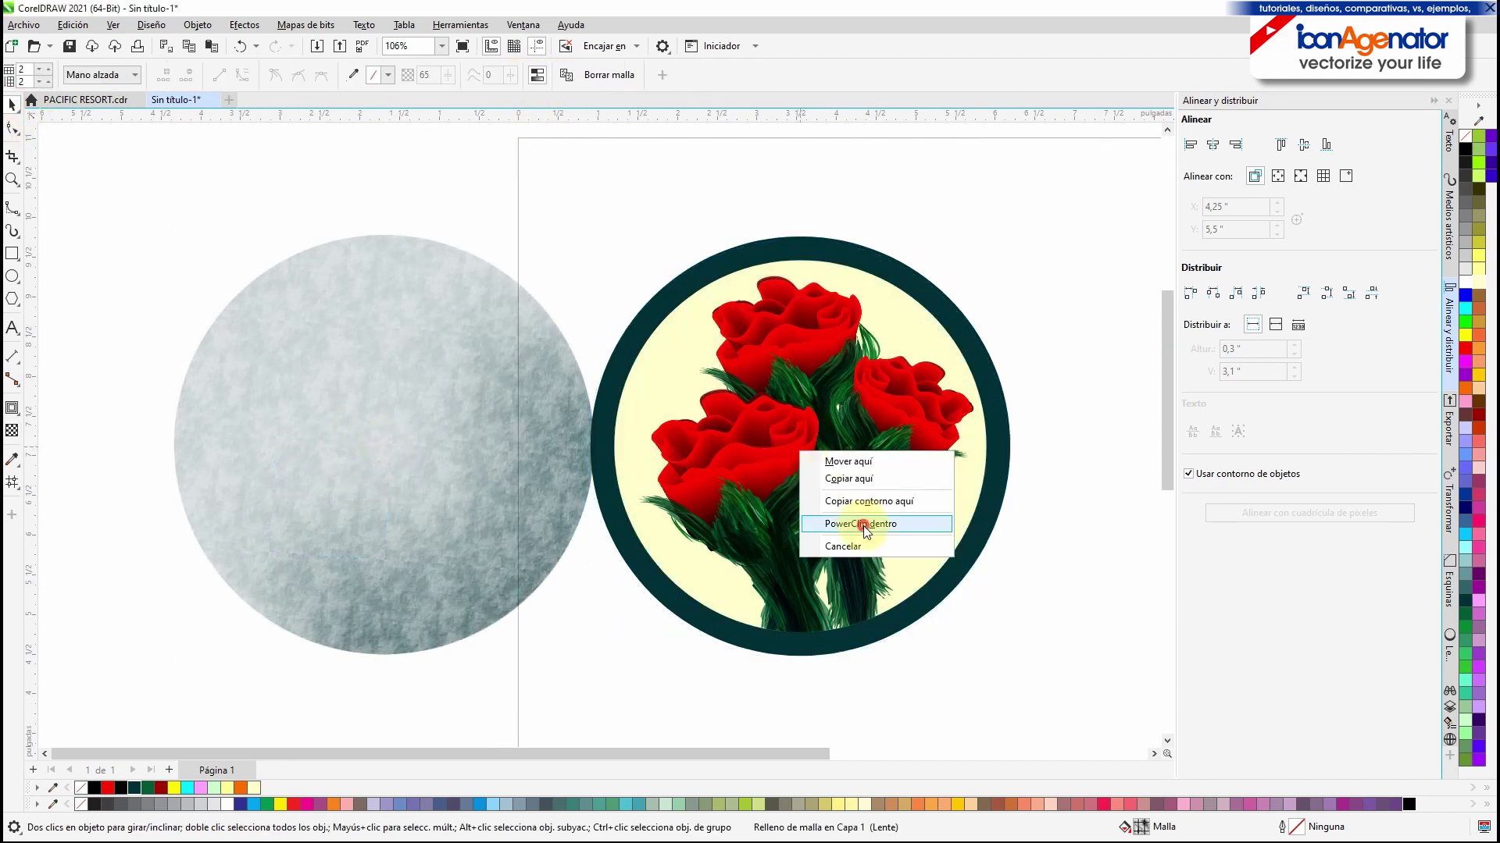
pyautogui.click(864, 523)
pyautogui.click(1045, 261)
pyautogui.scroll(2, 912, 532)
# Step: Select the textured circle within the PowerClip contents and place it behind the rose bouquet
pyautogui.click(912, 532)
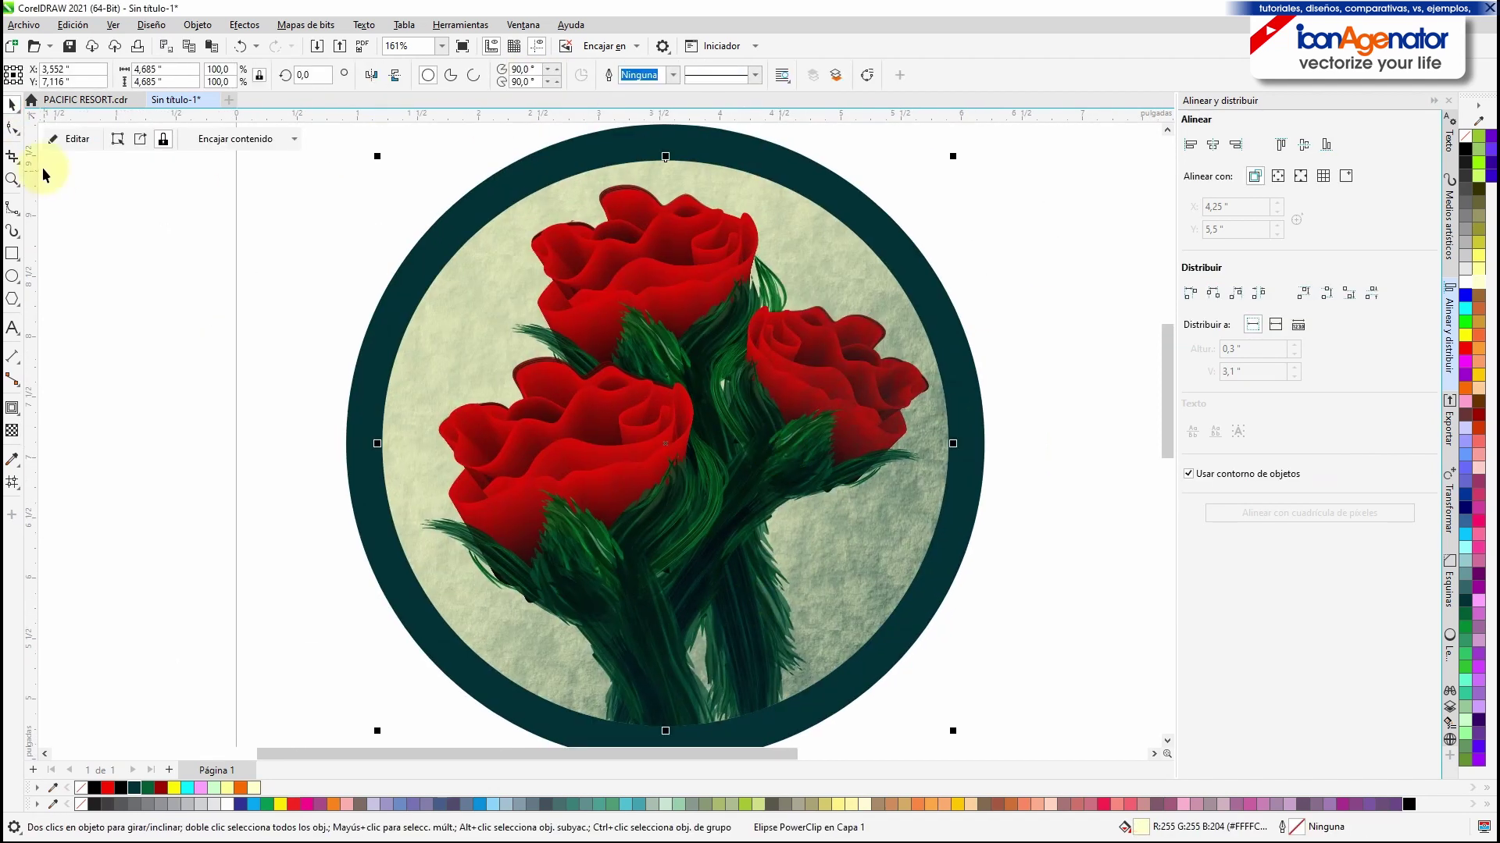
pyautogui.click(120, 139)
pyautogui.press('Tab')
pyautogui.press('Tab')
pyautogui.press('Tab')
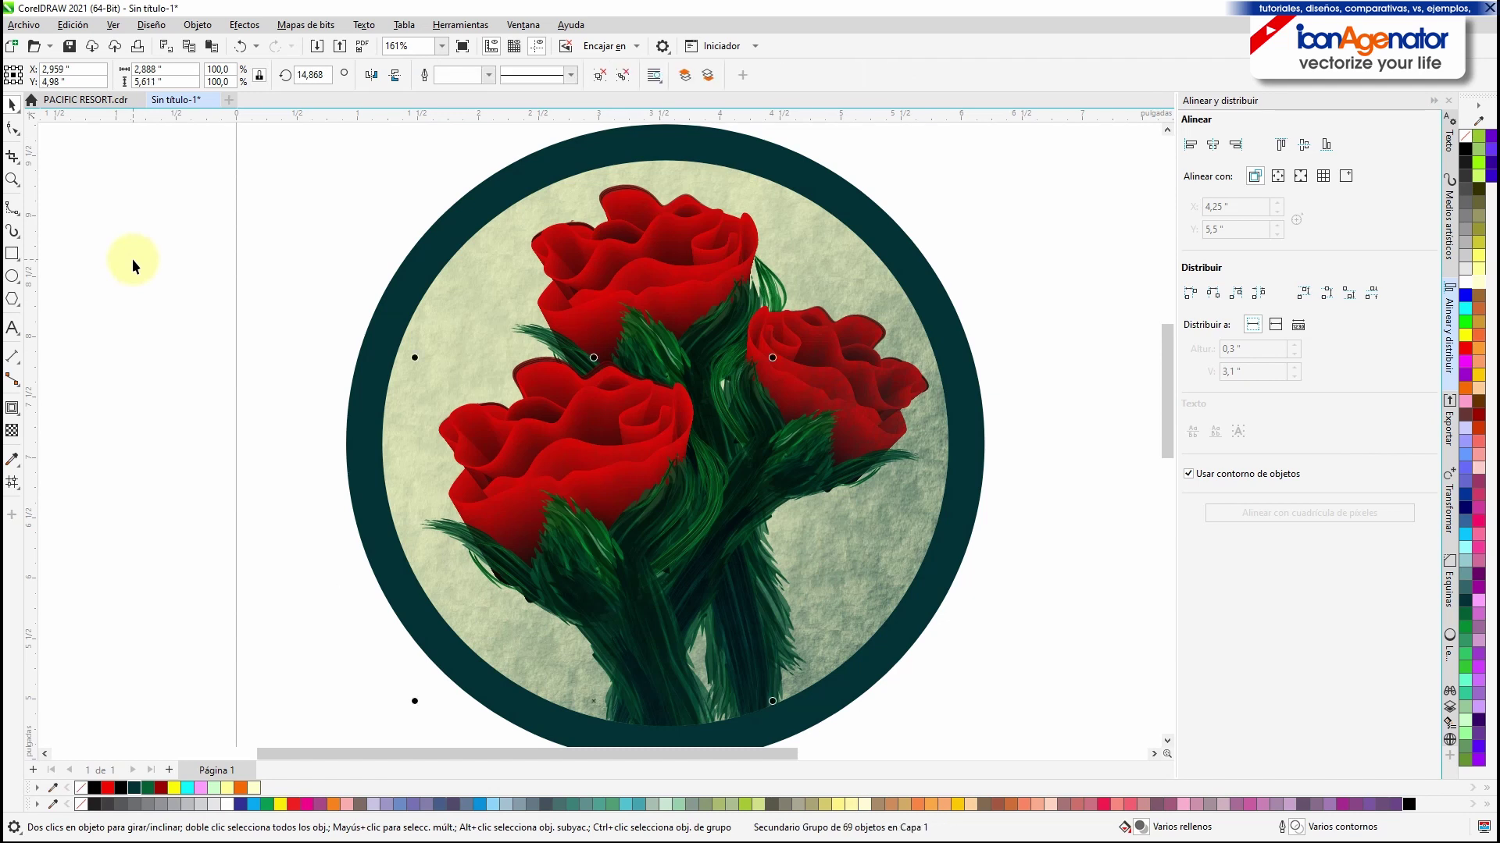
pyautogui.press('Tab')
pyautogui.click(133, 260)
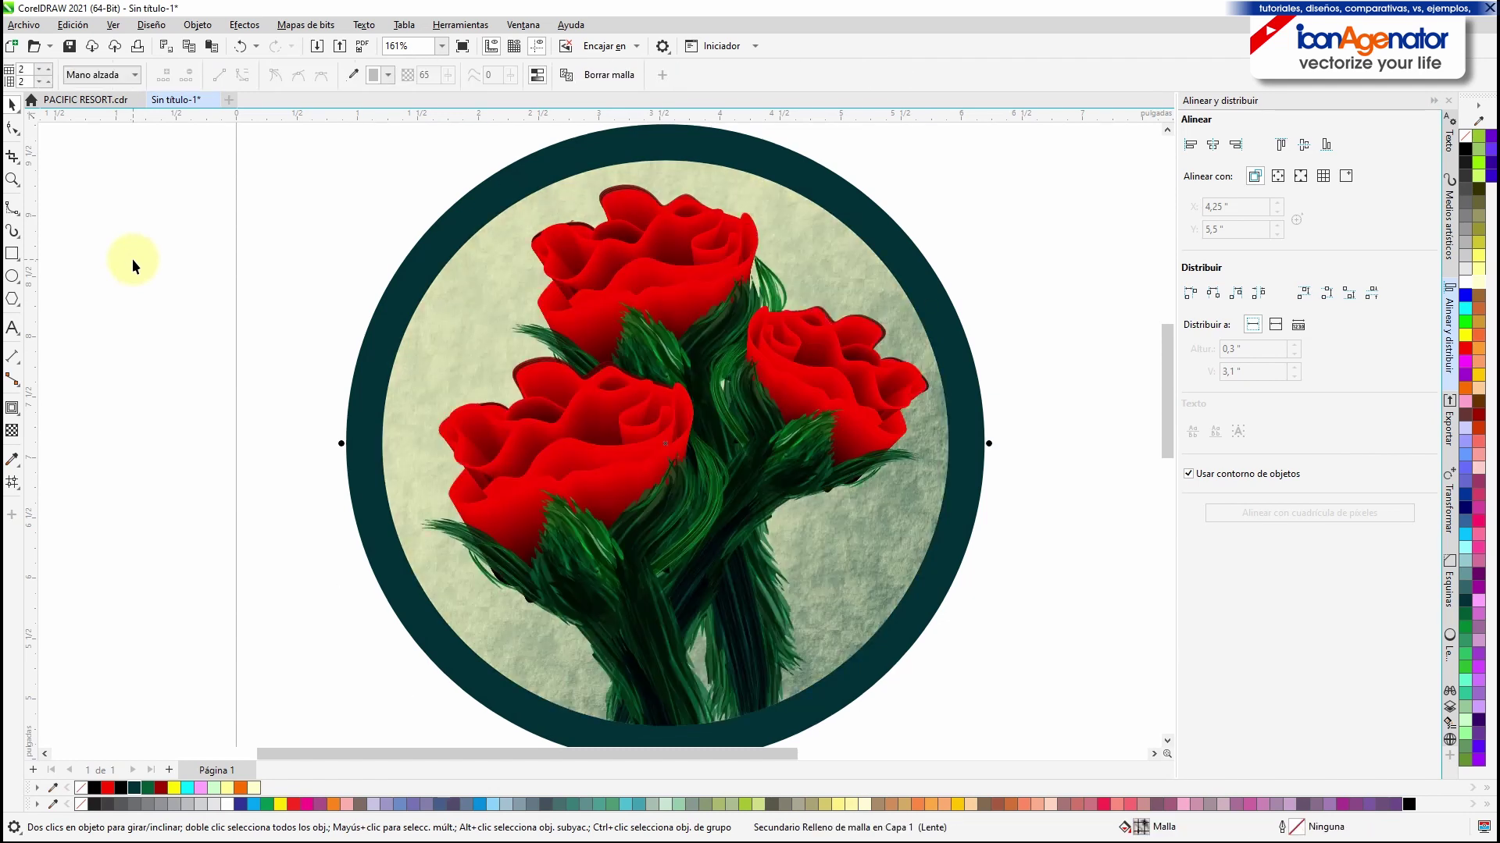
pyautogui.click(1097, 481)
# Step: Open the PowerClip contents for editing and set the textured circle's second transparency value to 70
pyautogui.doubleClick(850, 587)
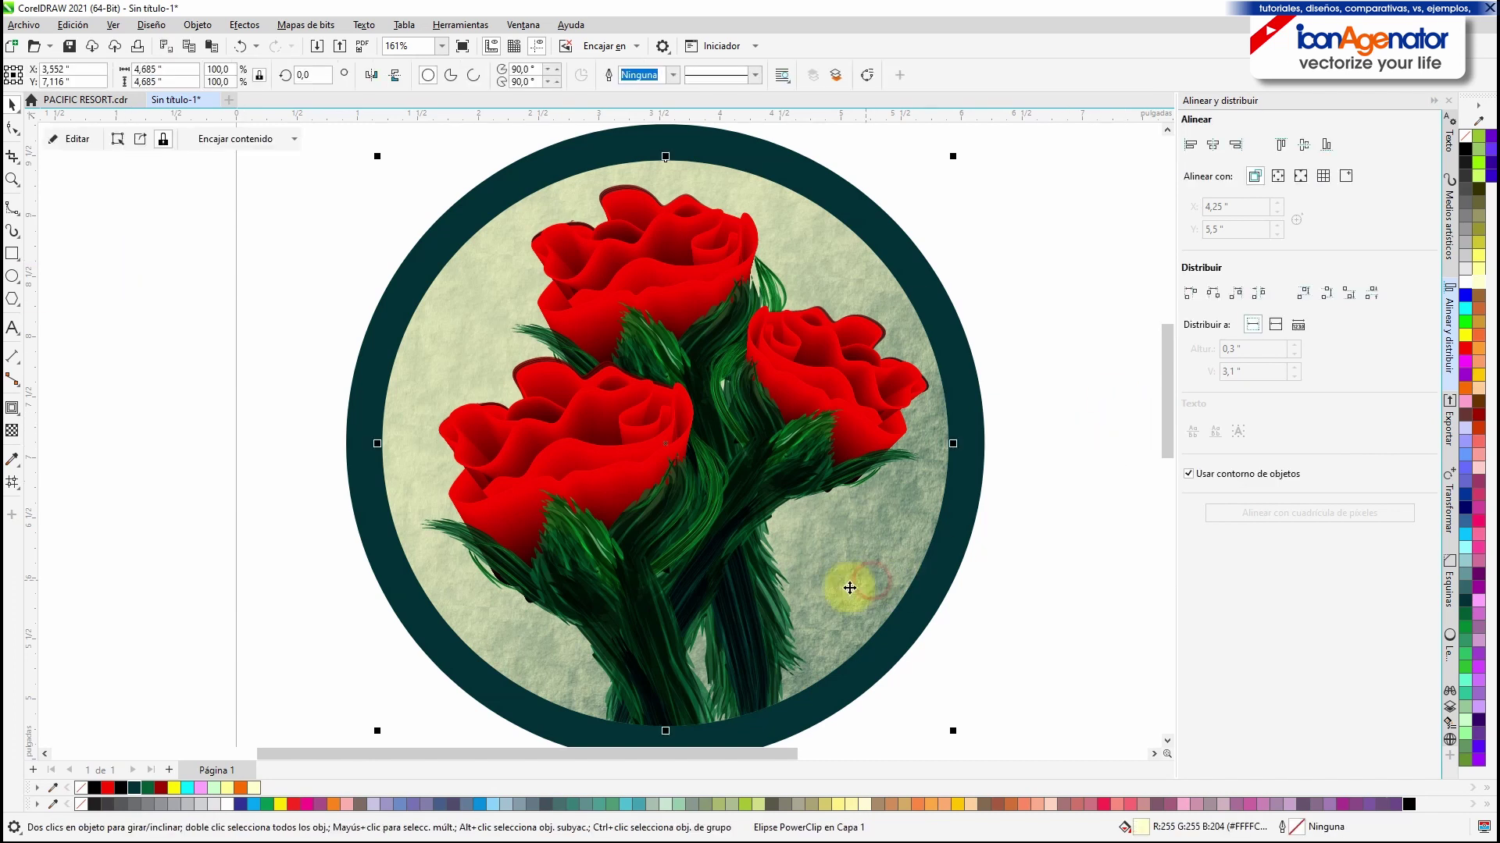
pyautogui.click(956, 537)
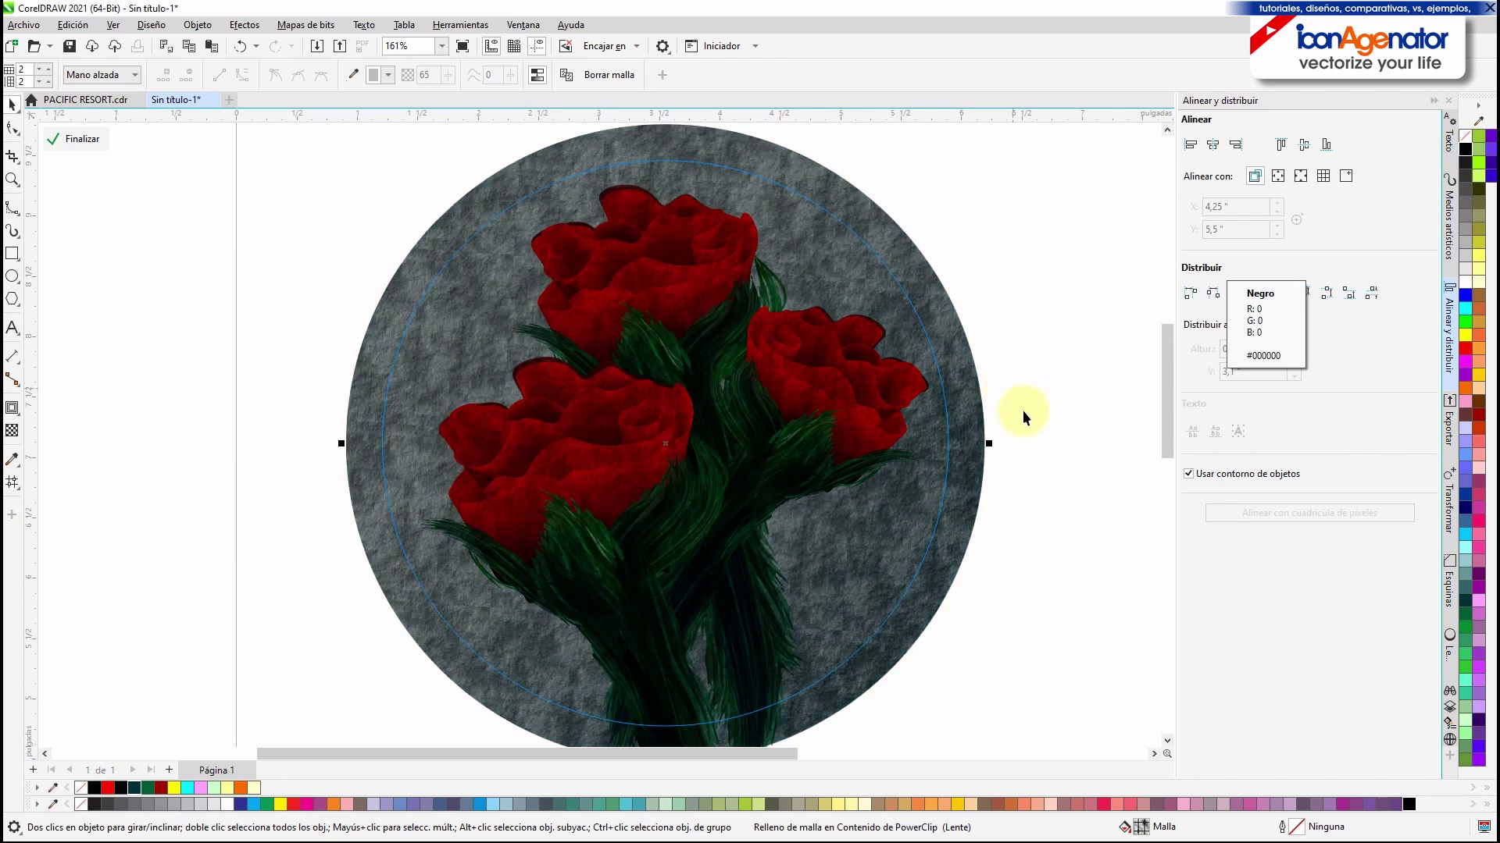
pyautogui.click(12, 430)
pyautogui.moveTo(504, 122); pyautogui.dragTo(645, 120)
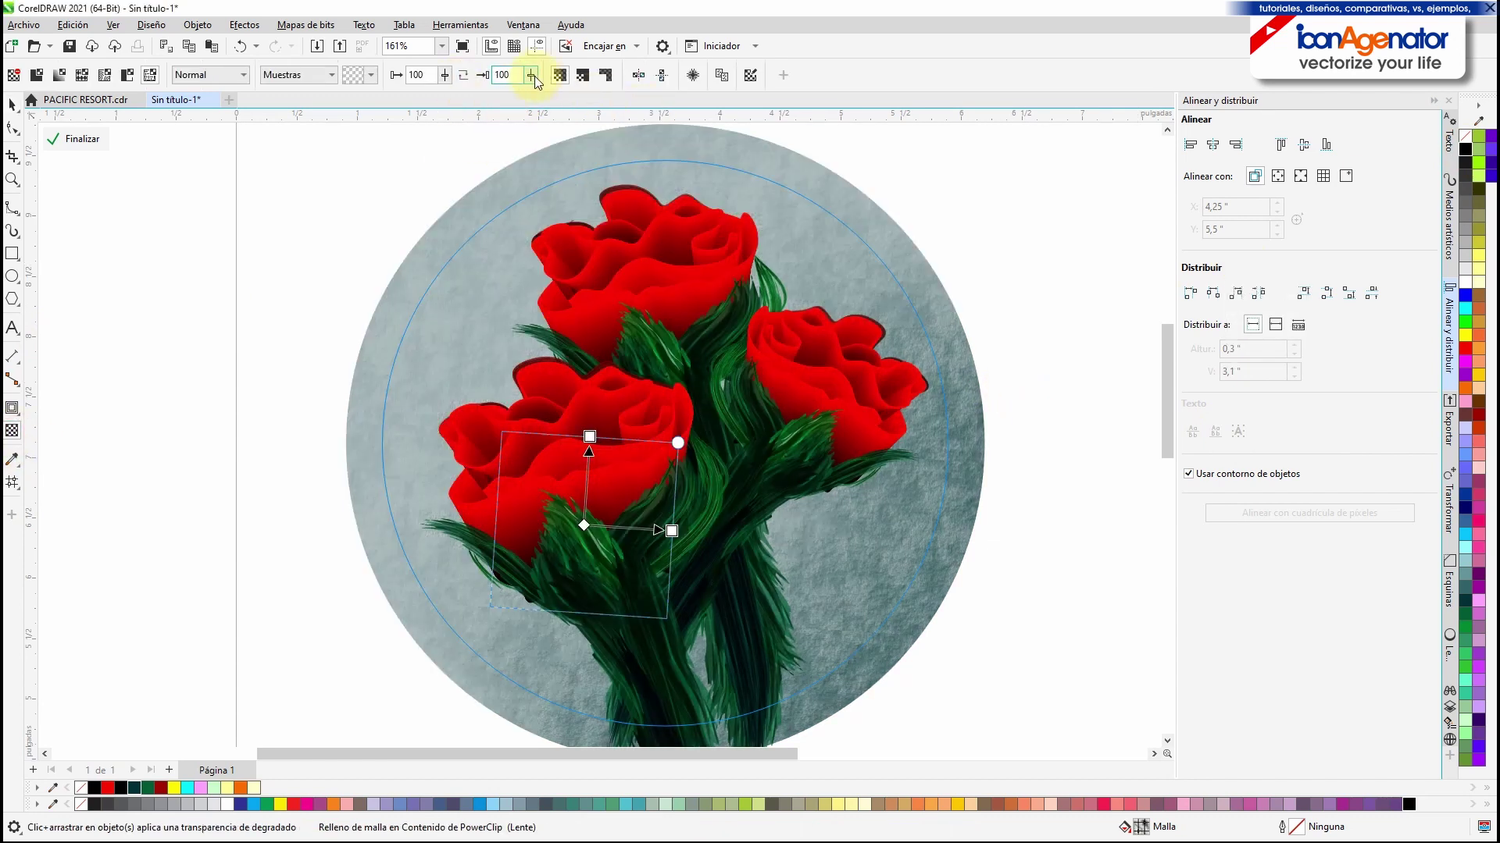
pyautogui.press('space')
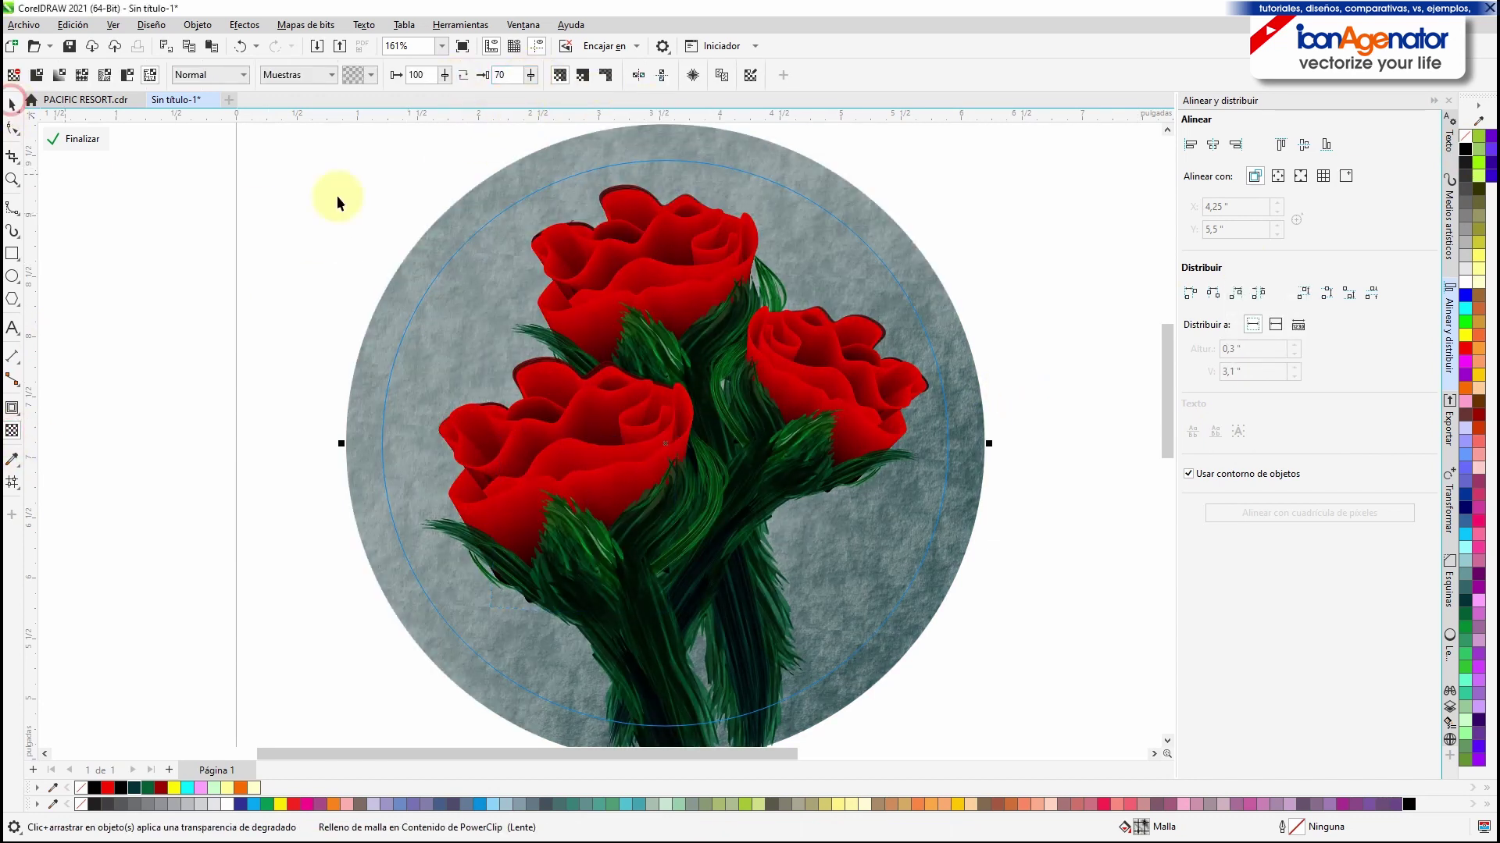
# Step: Tint the textured circle with white, then black, and finish editing the PowerClip contents
pyautogui.click(1470, 287)
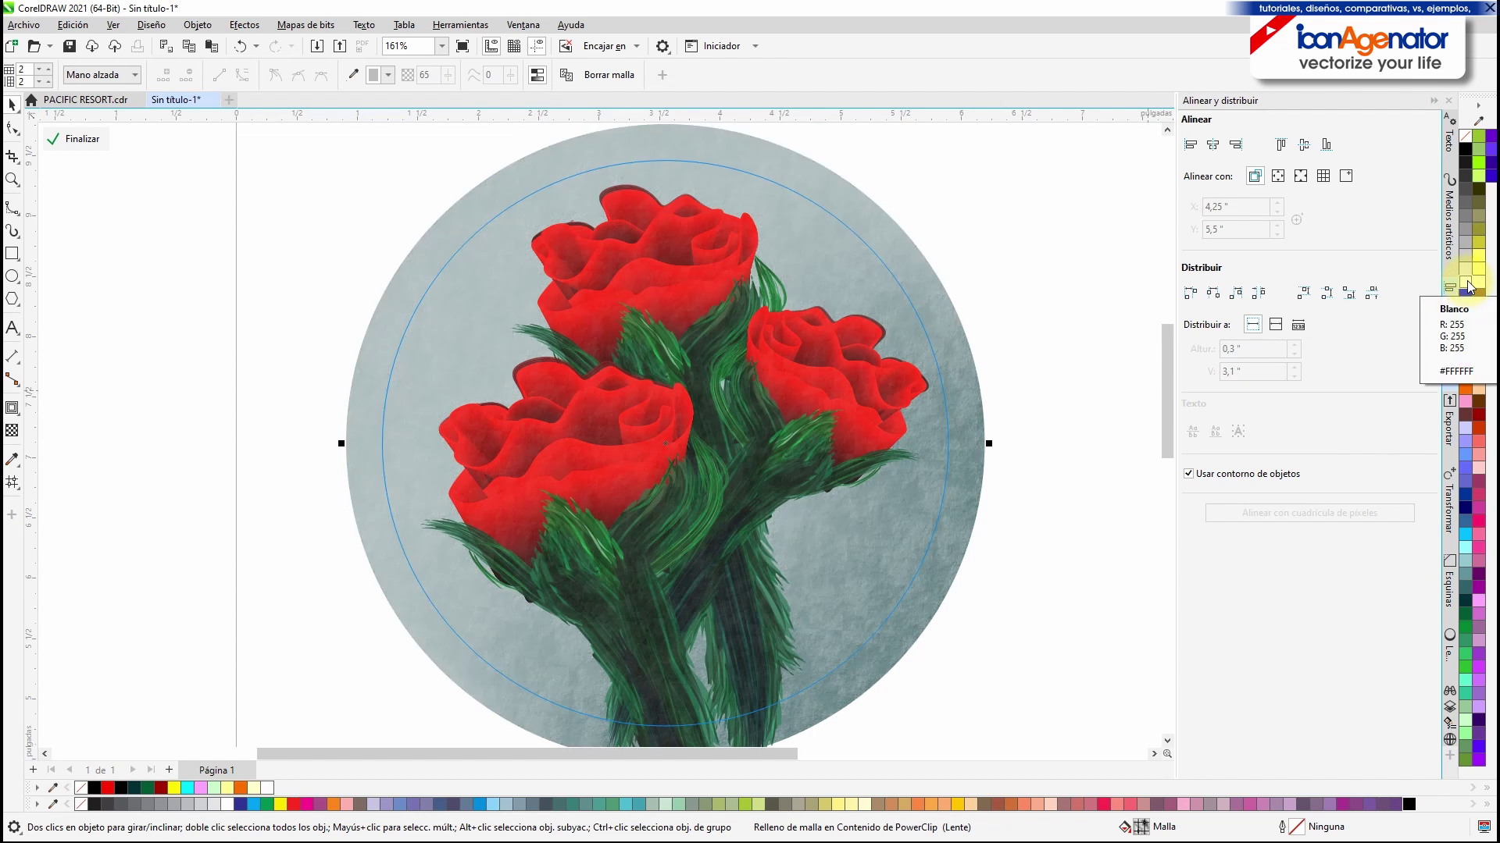
pyautogui.click(1465, 166)
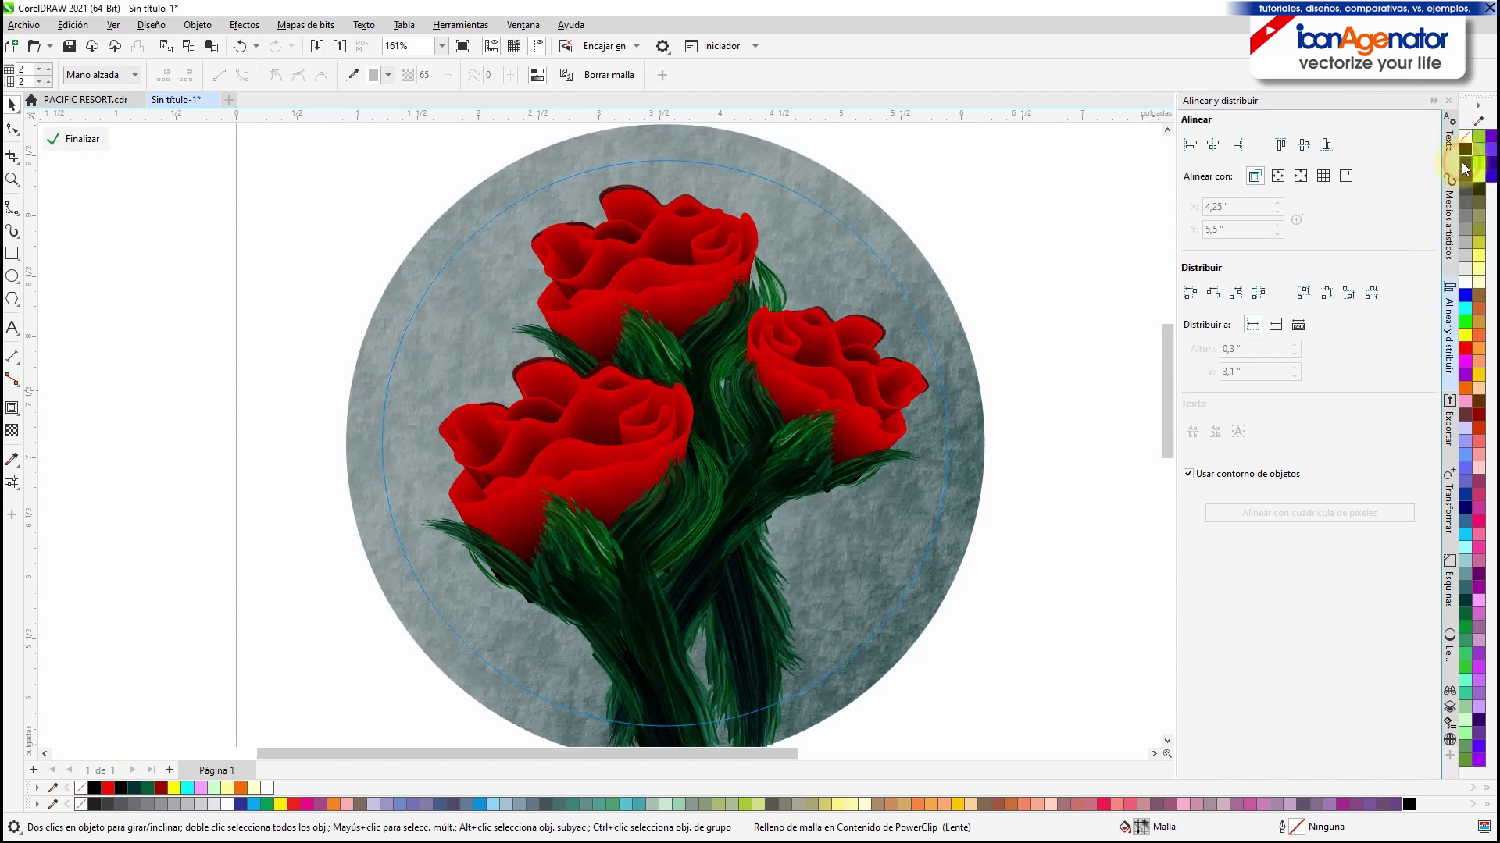
pyautogui.click(61, 138)
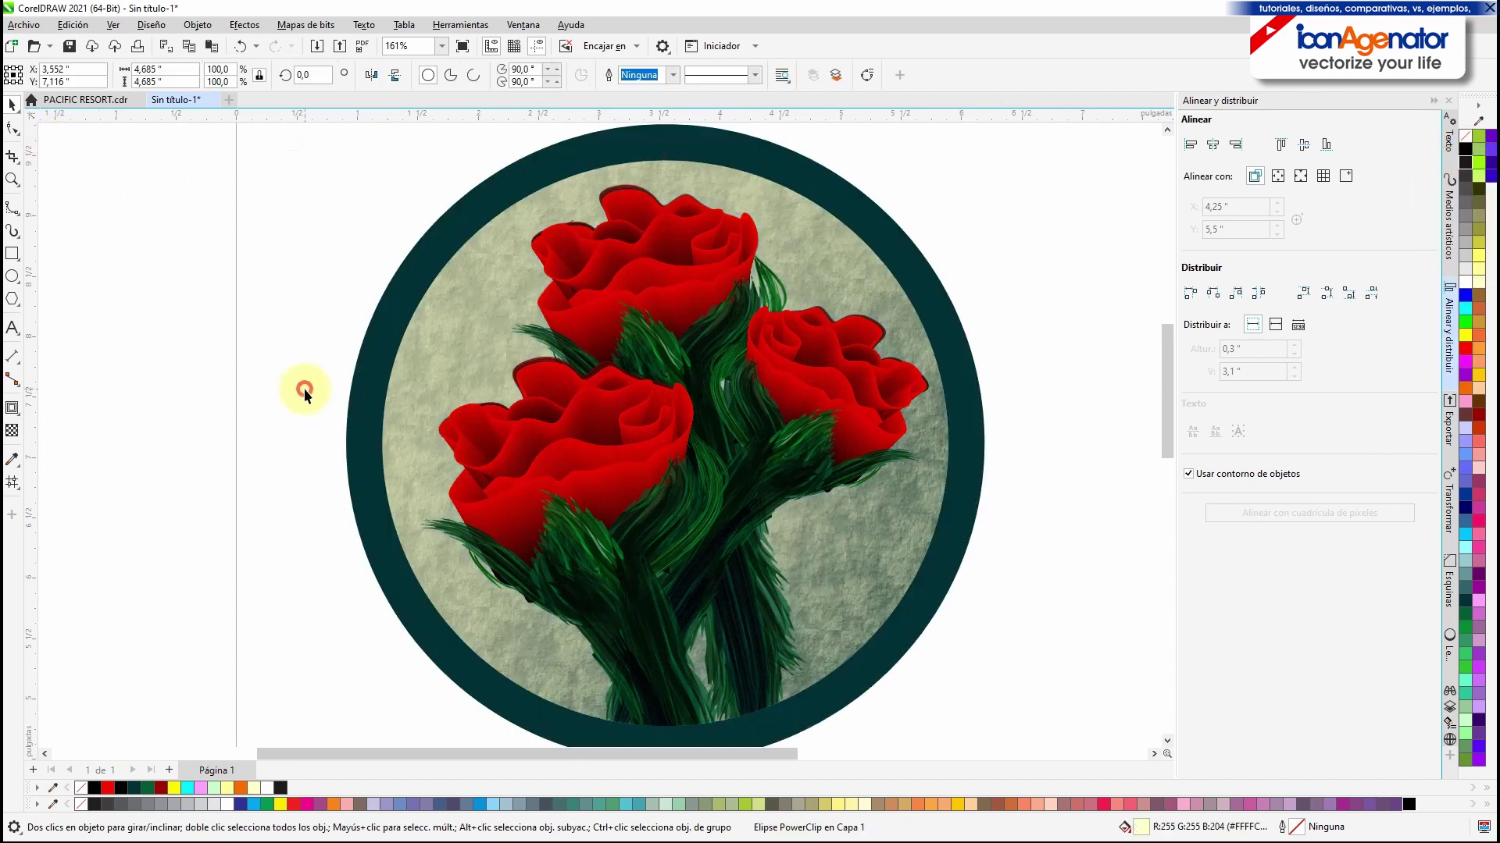
# Step: Fill the outer ring circle with green (#006633)
pyautogui.click(1465, 614)
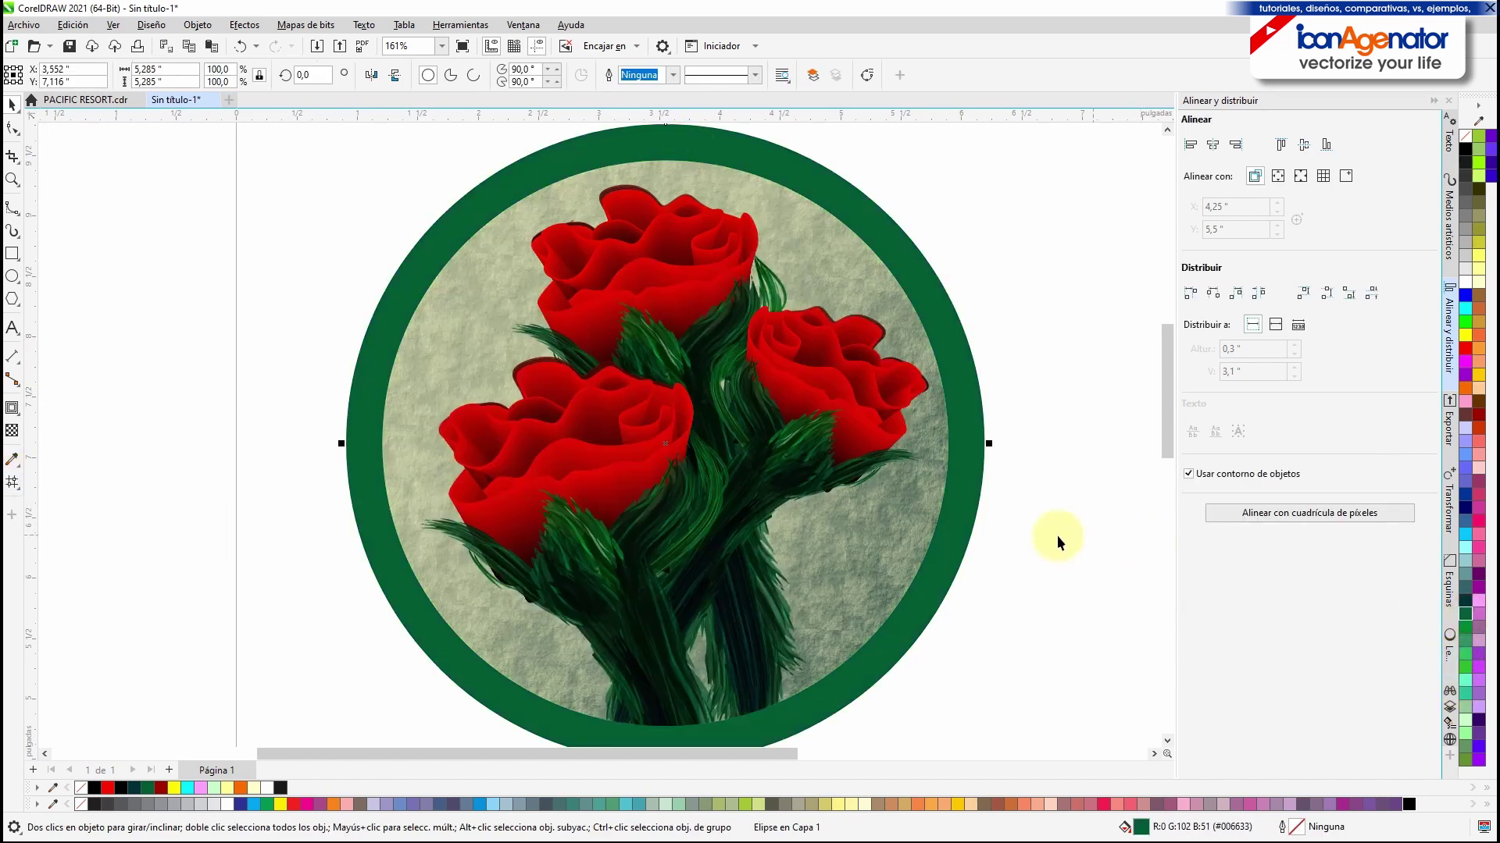
pyautogui.moveTo(417, 589); pyautogui.dragTo(359, 555)
pyautogui.scroll(-1, 359, 554)
# Step: Apply a fine speckled texture transparency to the outer circle and mesh-fill it with its upper-left nodes at 55 transparency
pyautogui.click(12, 431)
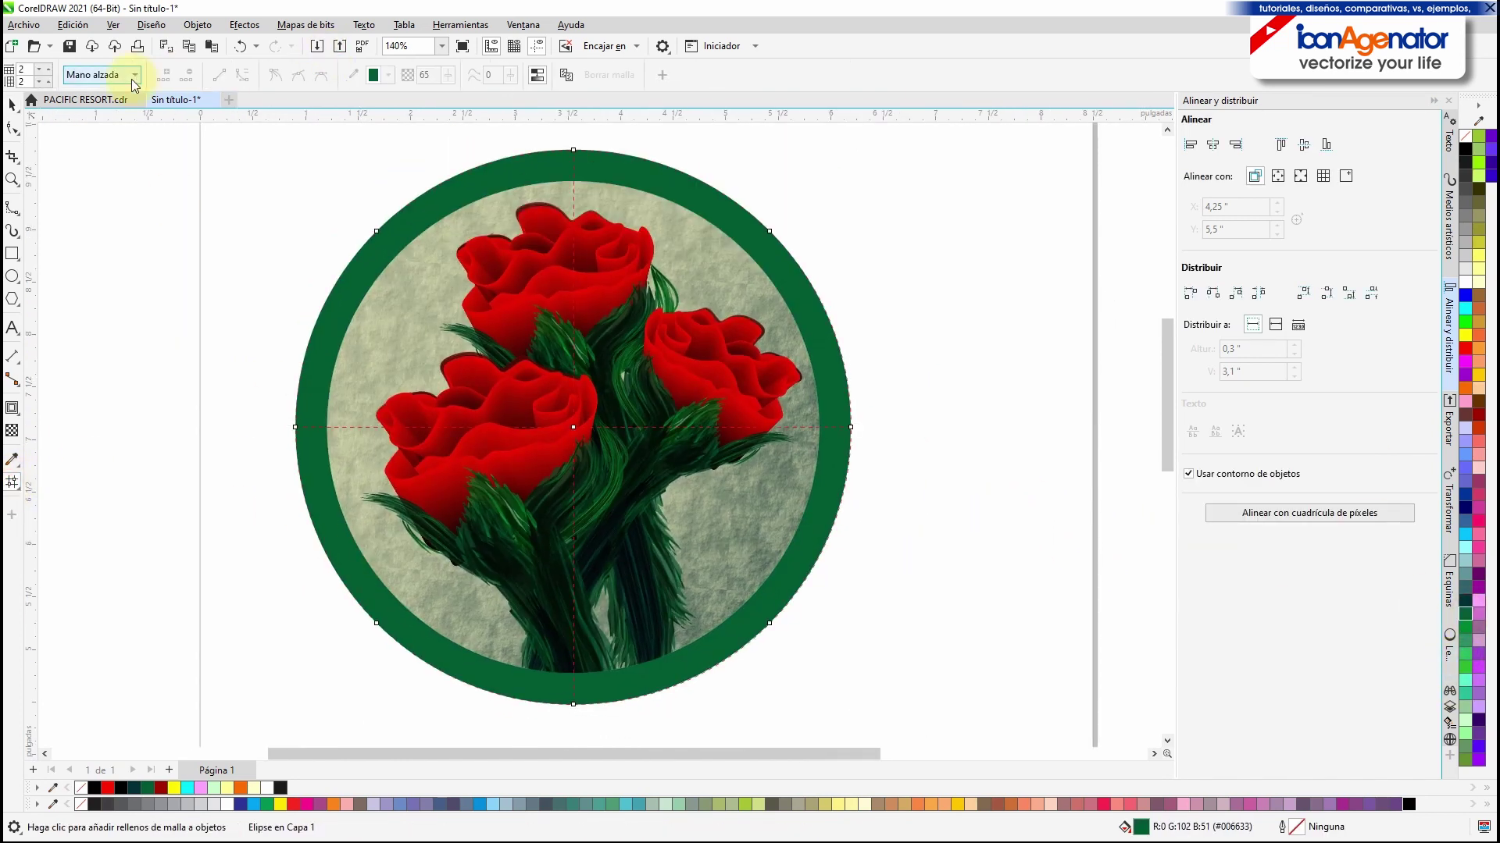
pyautogui.click(150, 75)
pyautogui.click(371, 75)
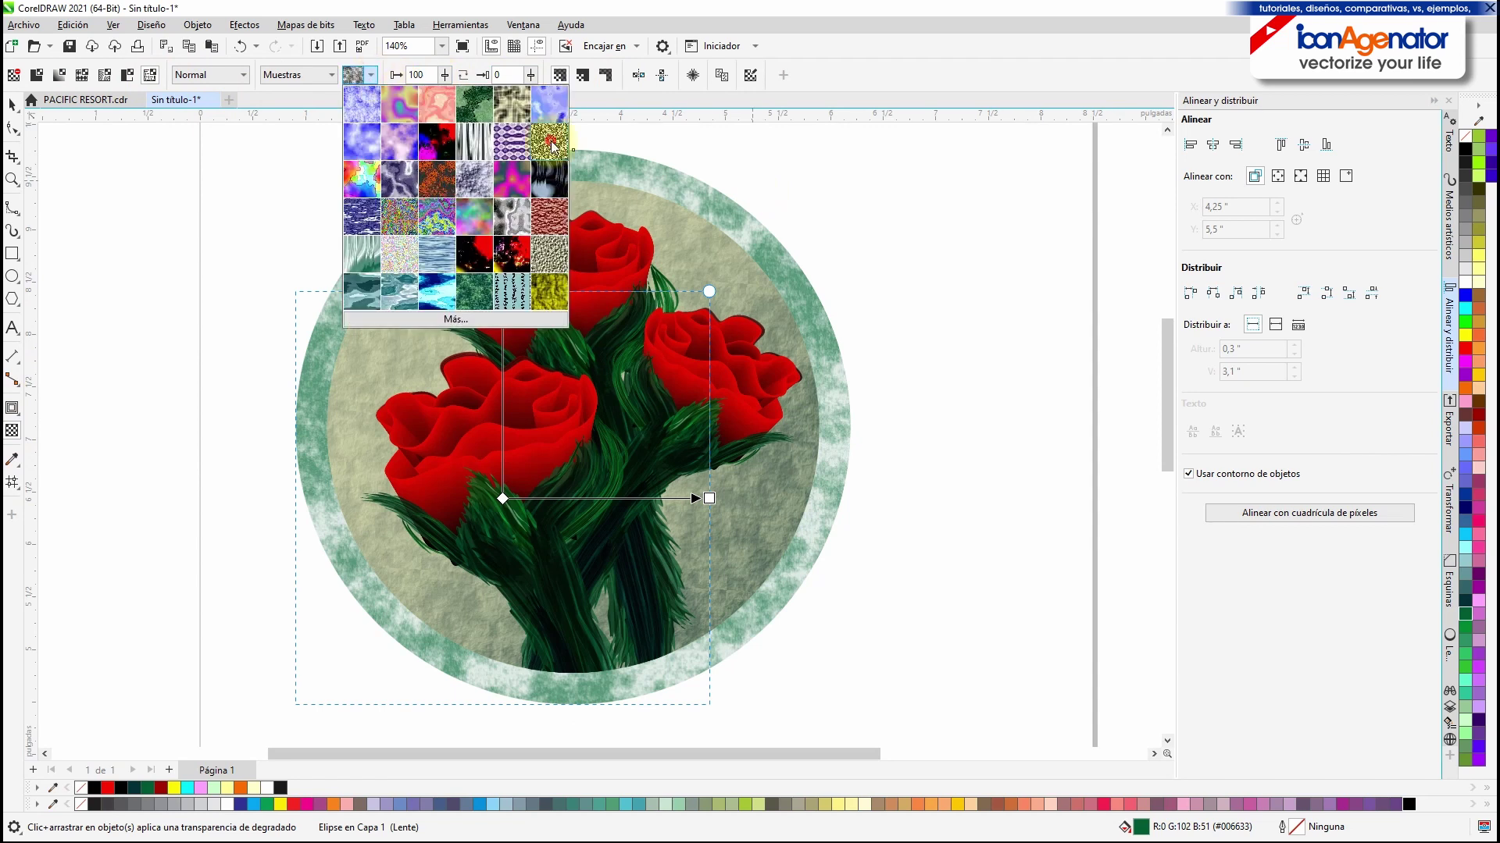
pyautogui.click(477, 176)
pyautogui.press('space')
pyautogui.click(472, 395)
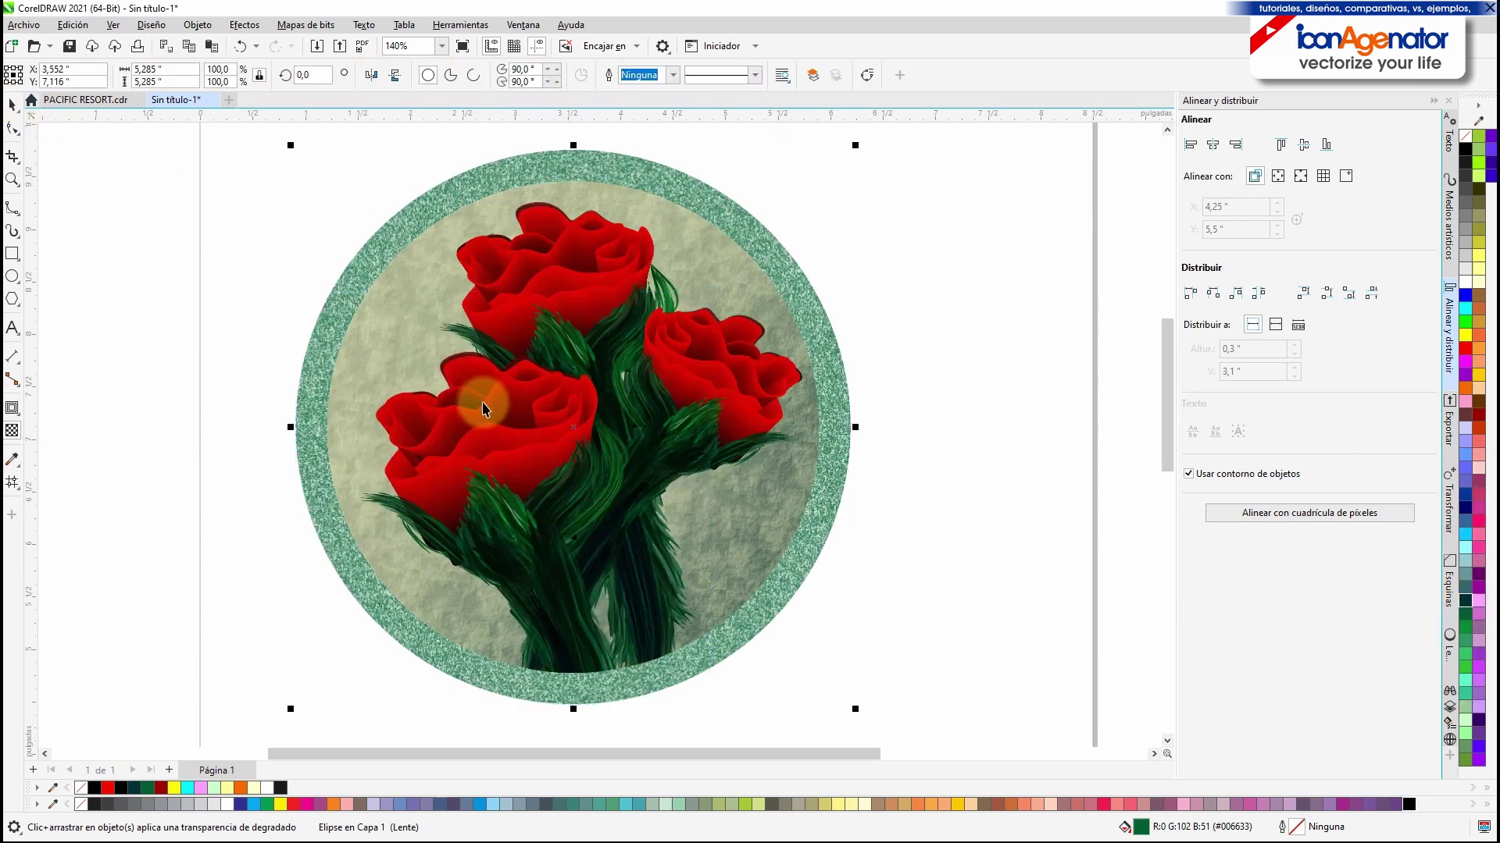
pyautogui.click(14, 490)
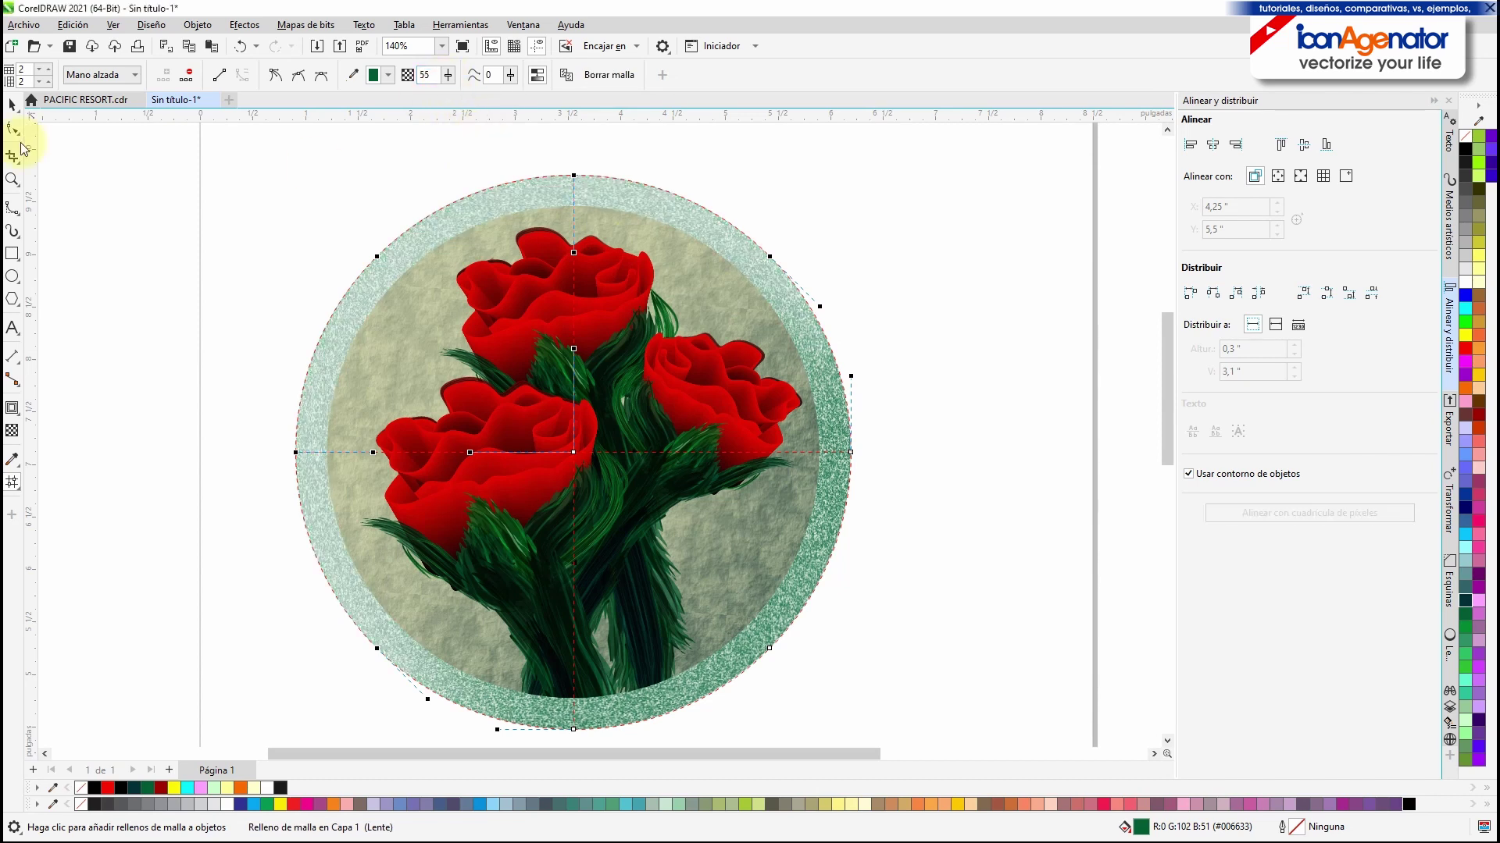
pyautogui.click(12, 104)
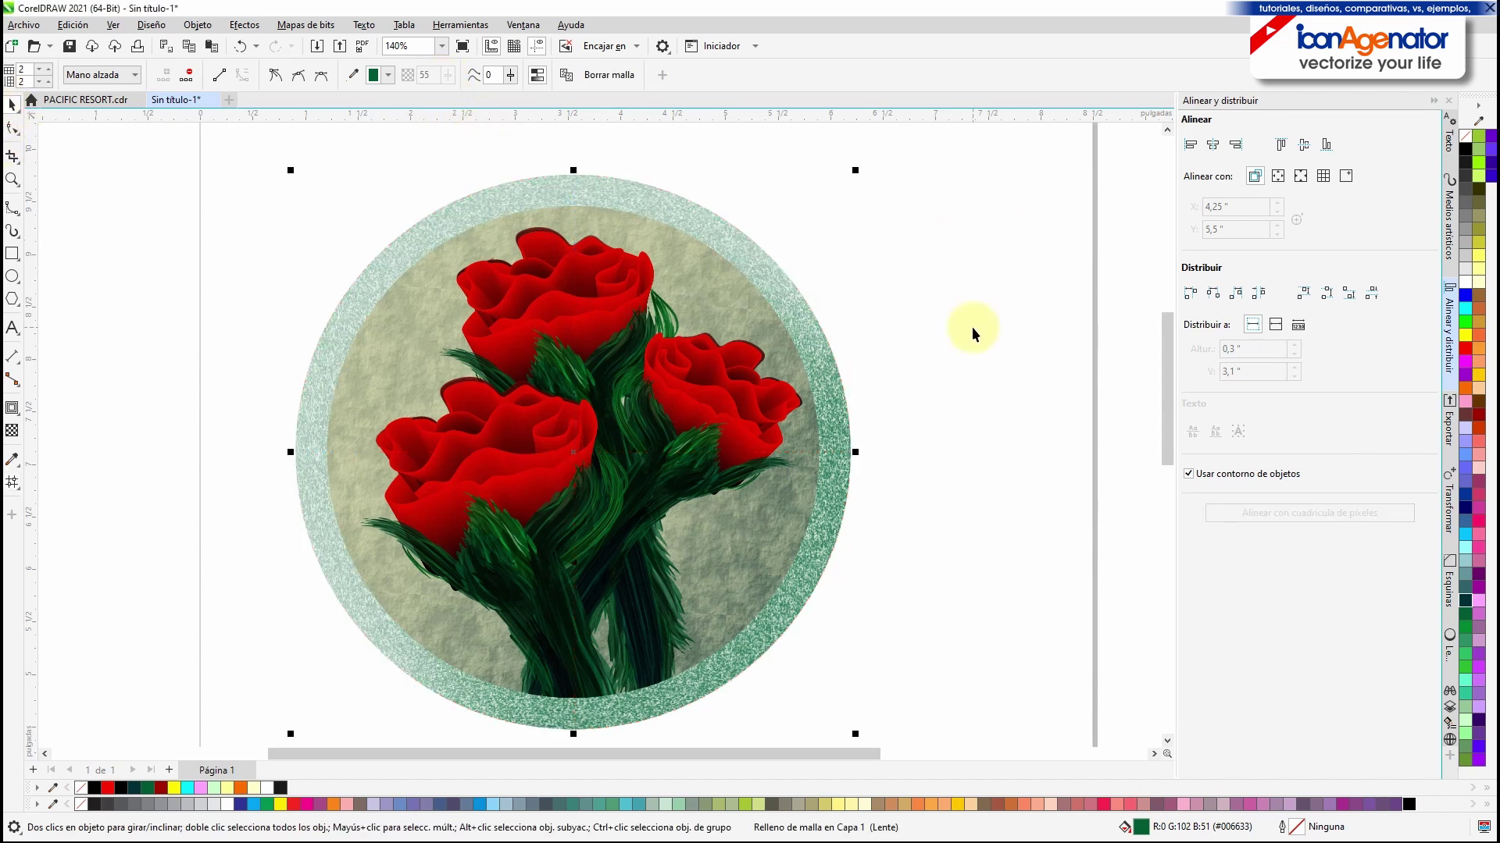
# Step: Paste a copy of the mesh-filled outer circle at the very back and tint it bright green
pyautogui.hotkey('ctrl', 'v')
pyautogui.hotkey('shift', 'pagedown')
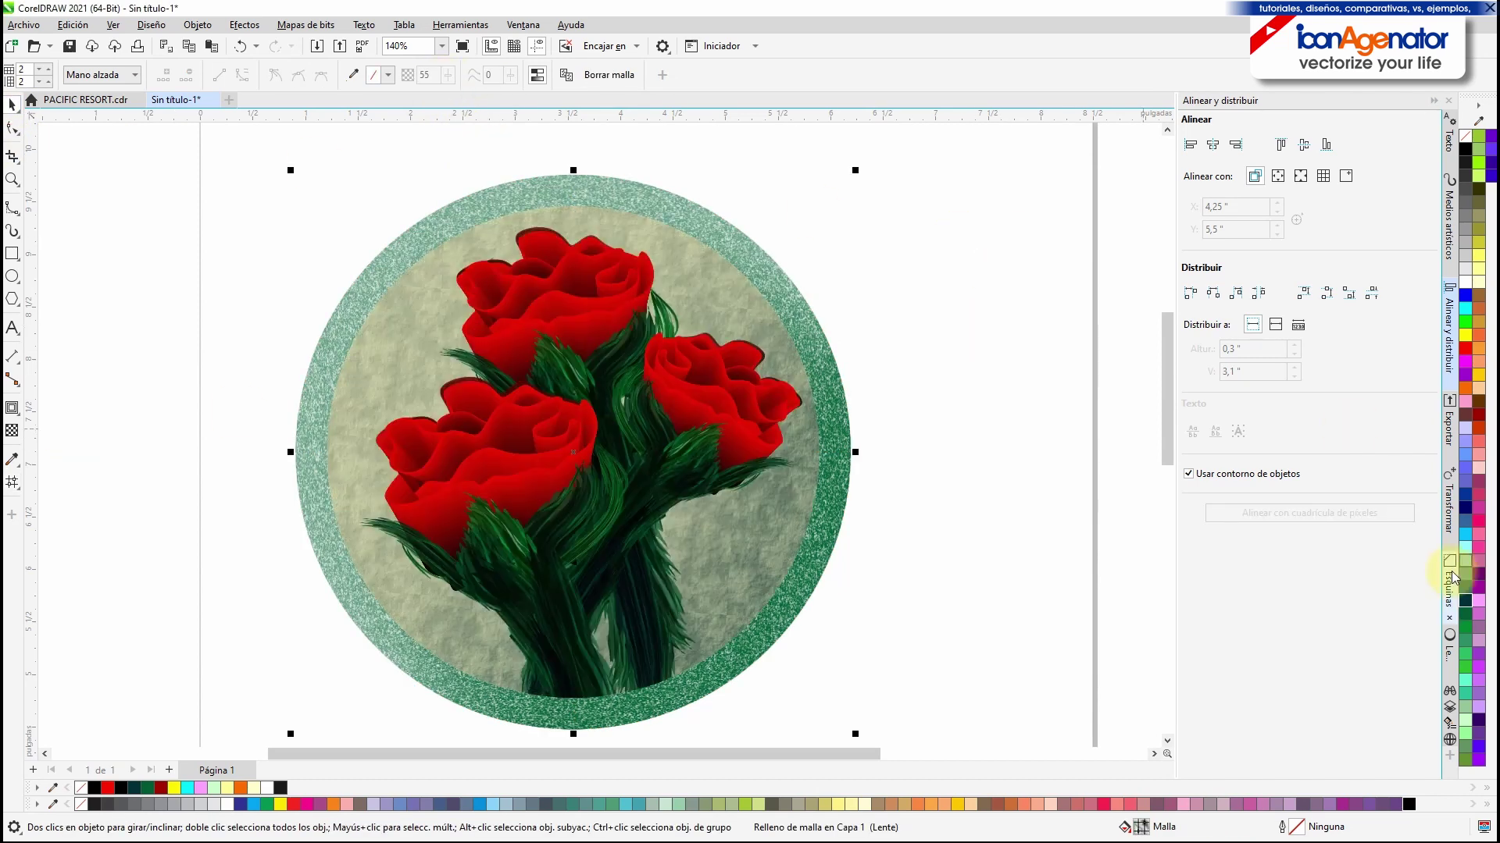
pyautogui.moveTo(1465, 600); pyautogui.dragTo(391, 268)
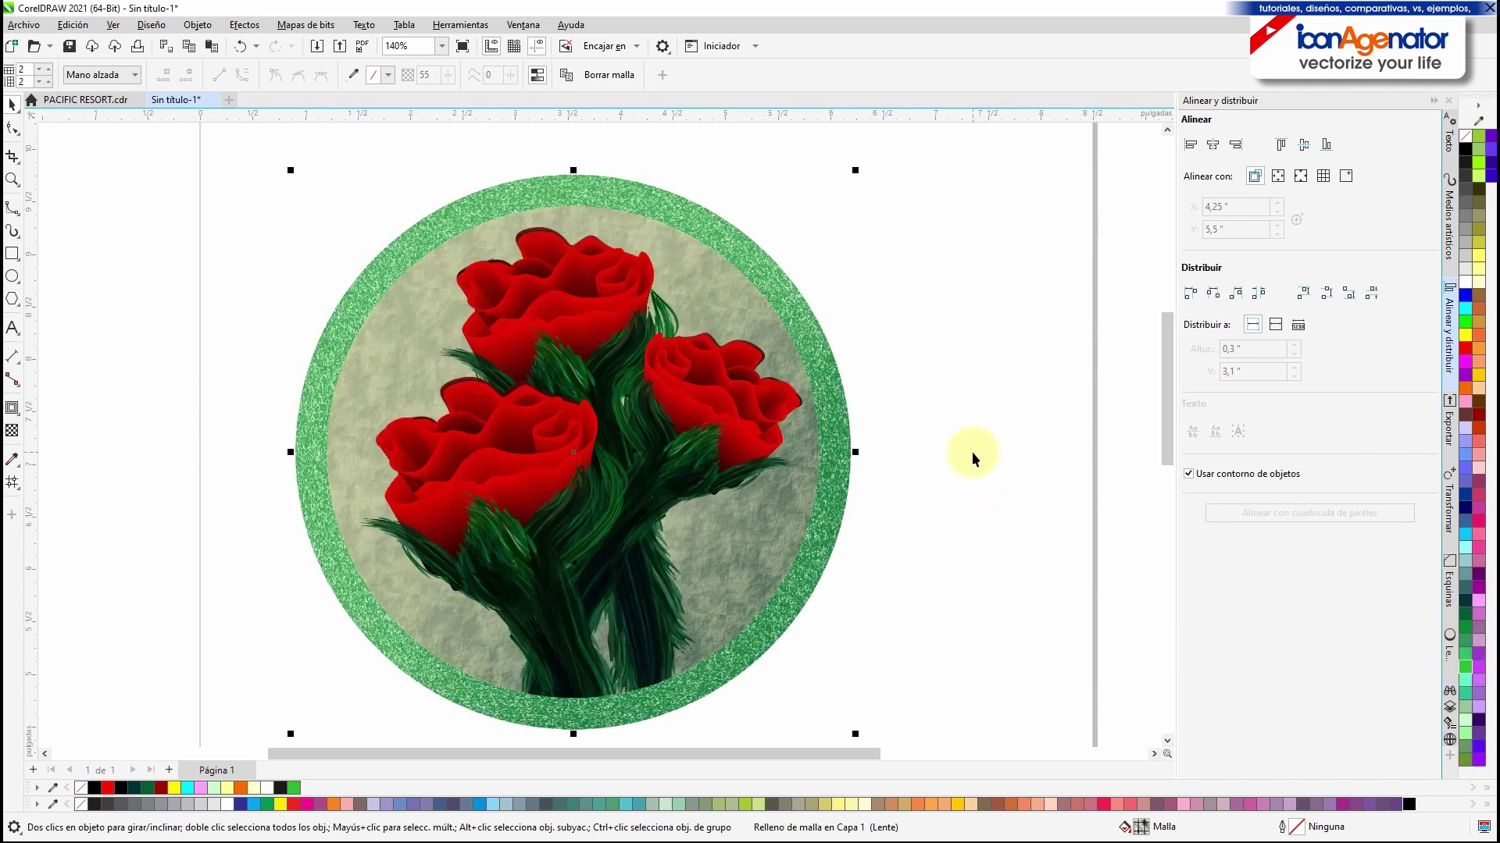
# Step: Remove the texture transparency from the back circle and tint its mesh a muted green
pyautogui.click(12, 431)
pyautogui.click(13, 75)
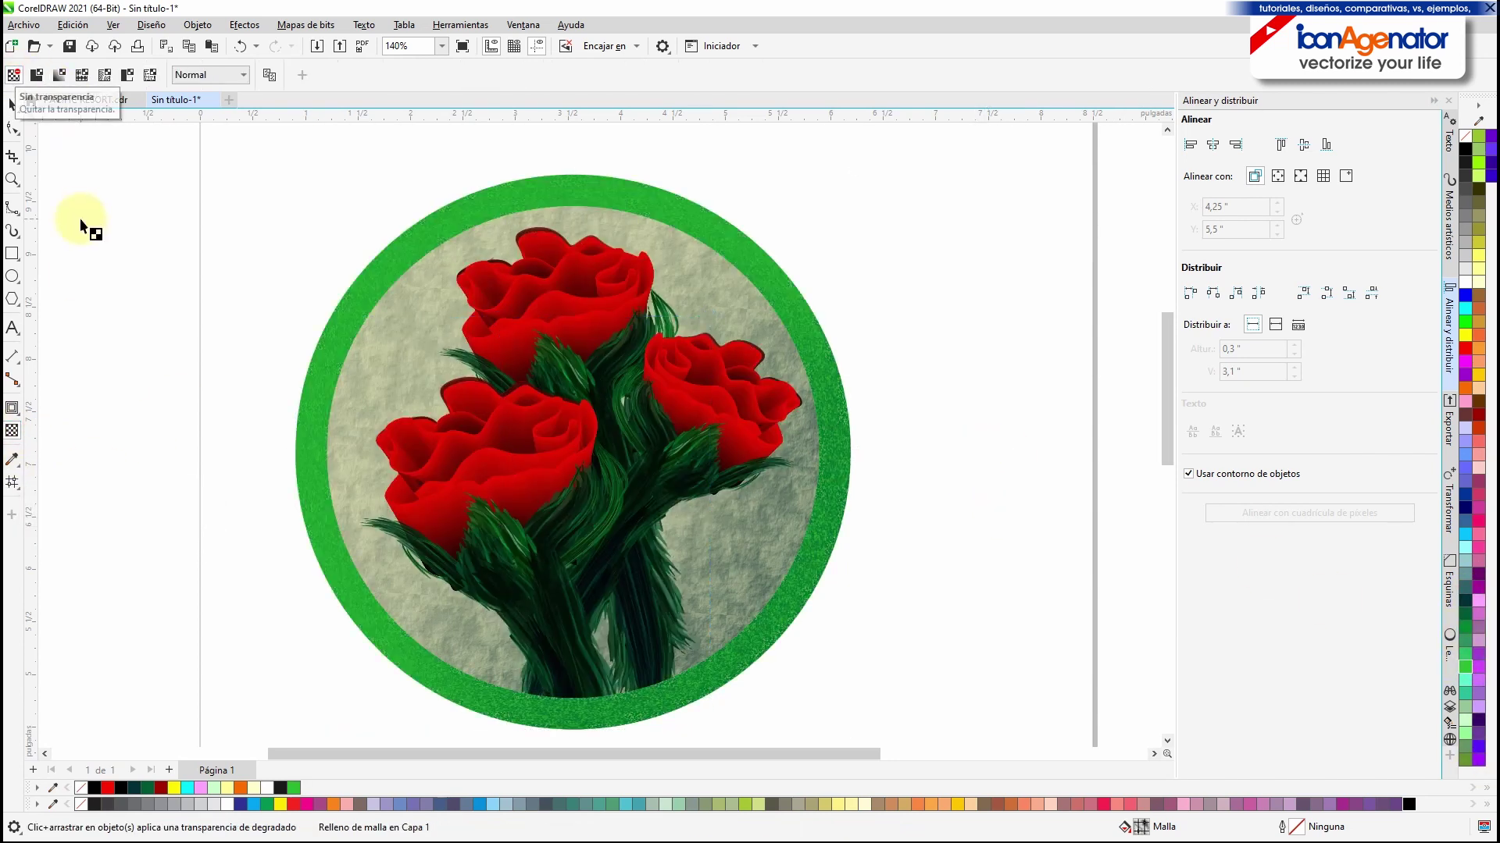
pyautogui.click(12, 104)
pyautogui.click(572, 805)
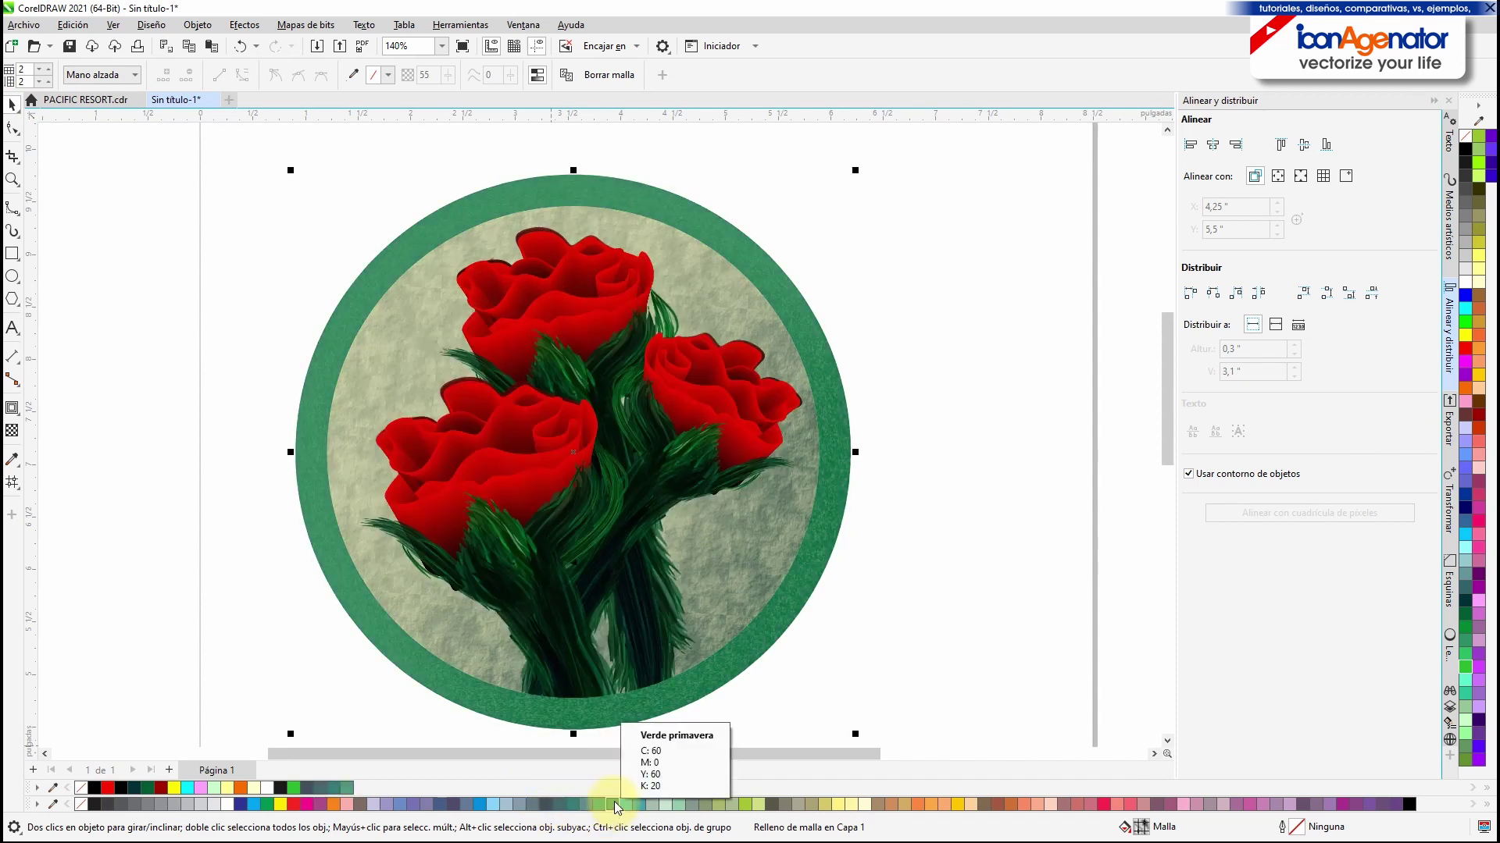
pyautogui.click(919, 394)
pyautogui.click(751, 264)
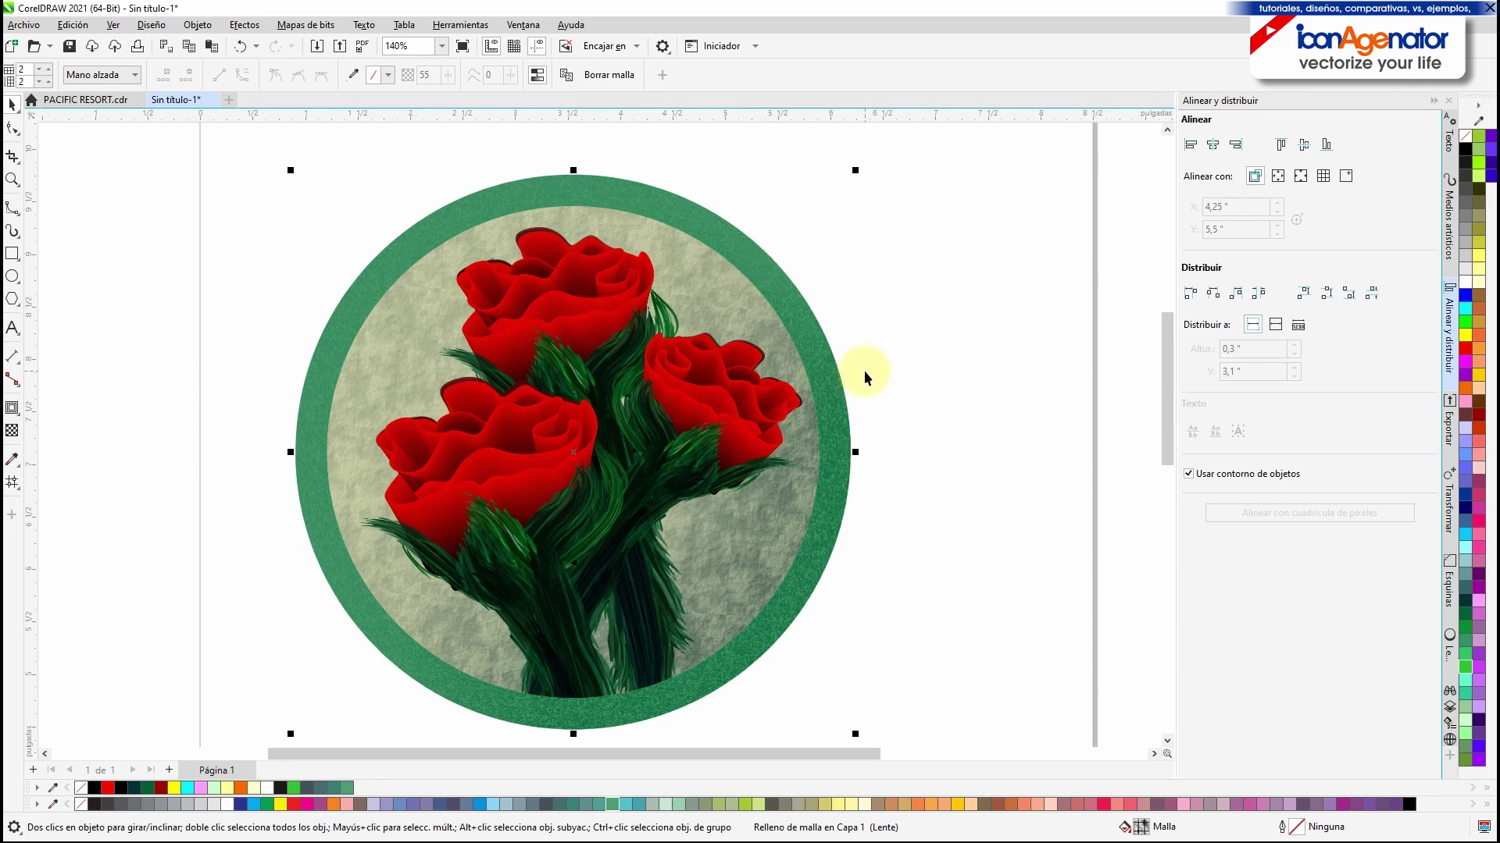
# Step: Place a copy of the speckled outer circle beside the artwork and fill it black
pyautogui.scroll(-1, 862, 370)
pyautogui.moveTo(829, 343); pyautogui.dragTo(379, 328)
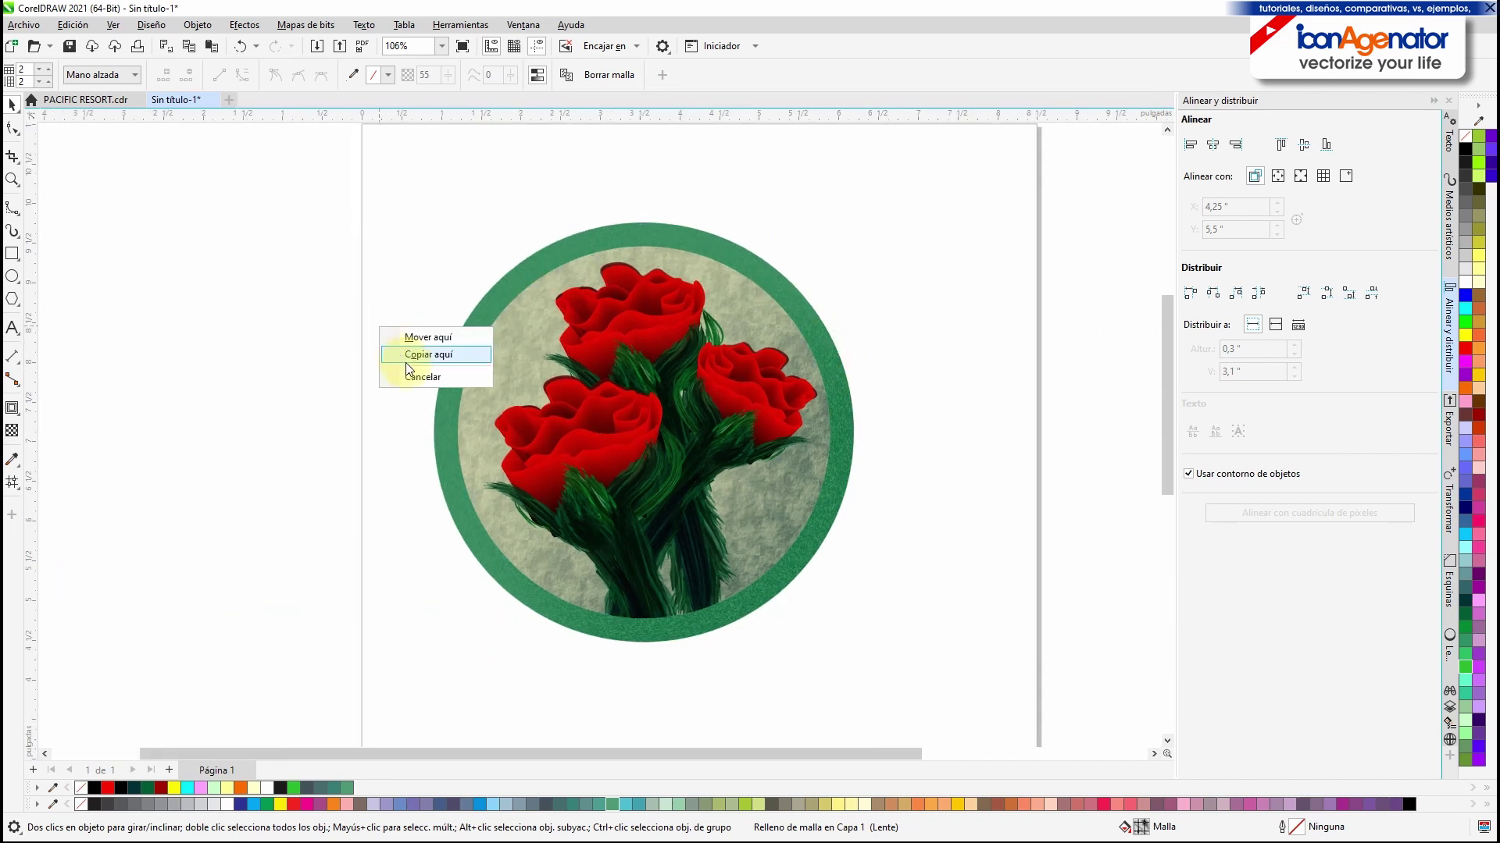
pyautogui.click(406, 355)
pyautogui.moveTo(56, 427); pyautogui.dragTo(297, 423)
pyautogui.click(1465, 150)
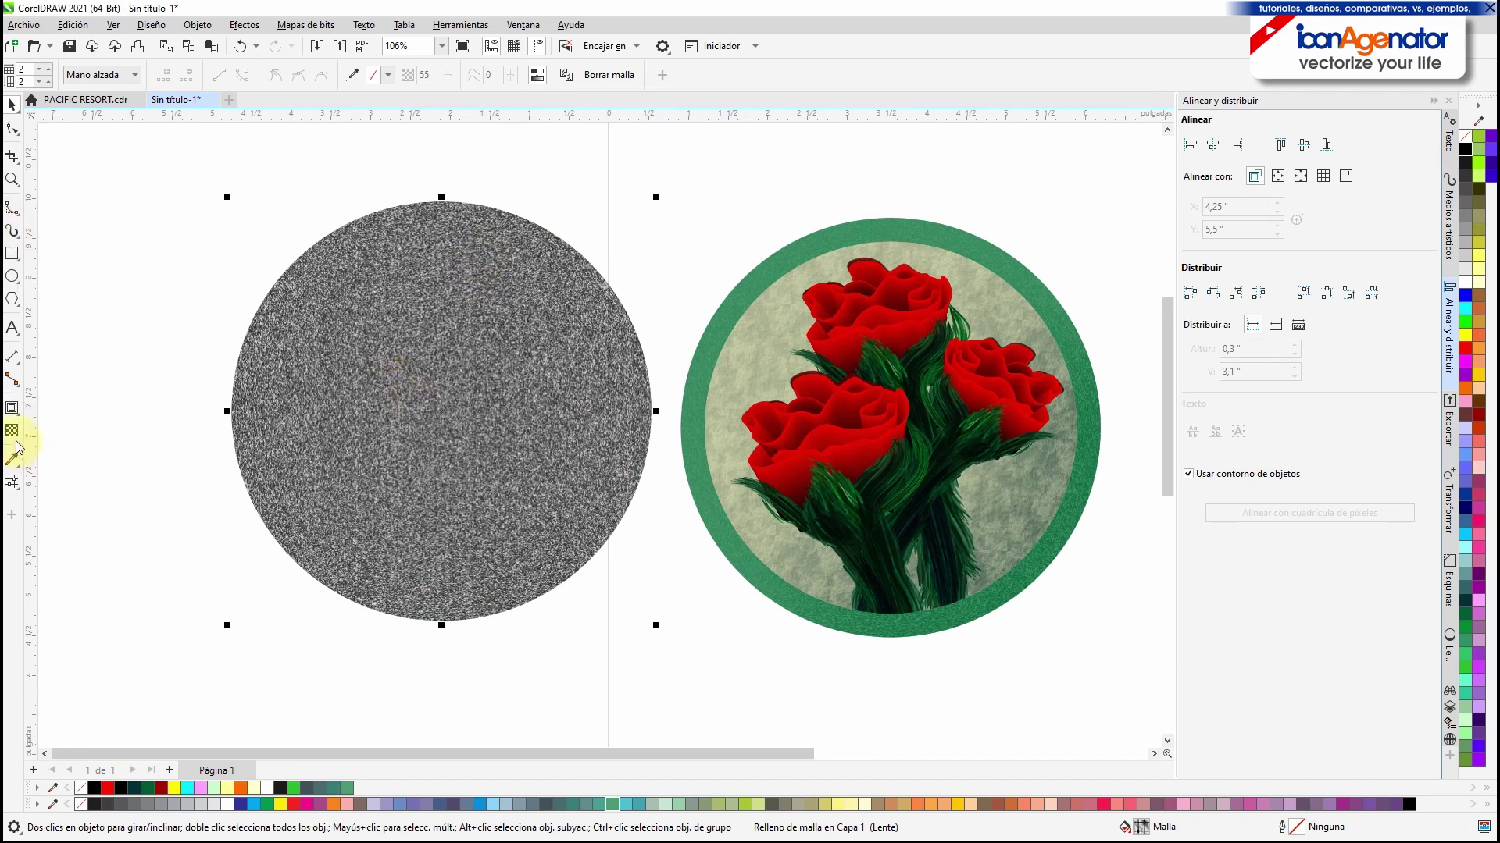
# Step: Add mesh lines near the black copy's upper-left rim and fade the other nodes with 100 and 85 transparency, leaving a speckled arc
pyautogui.click(12, 481)
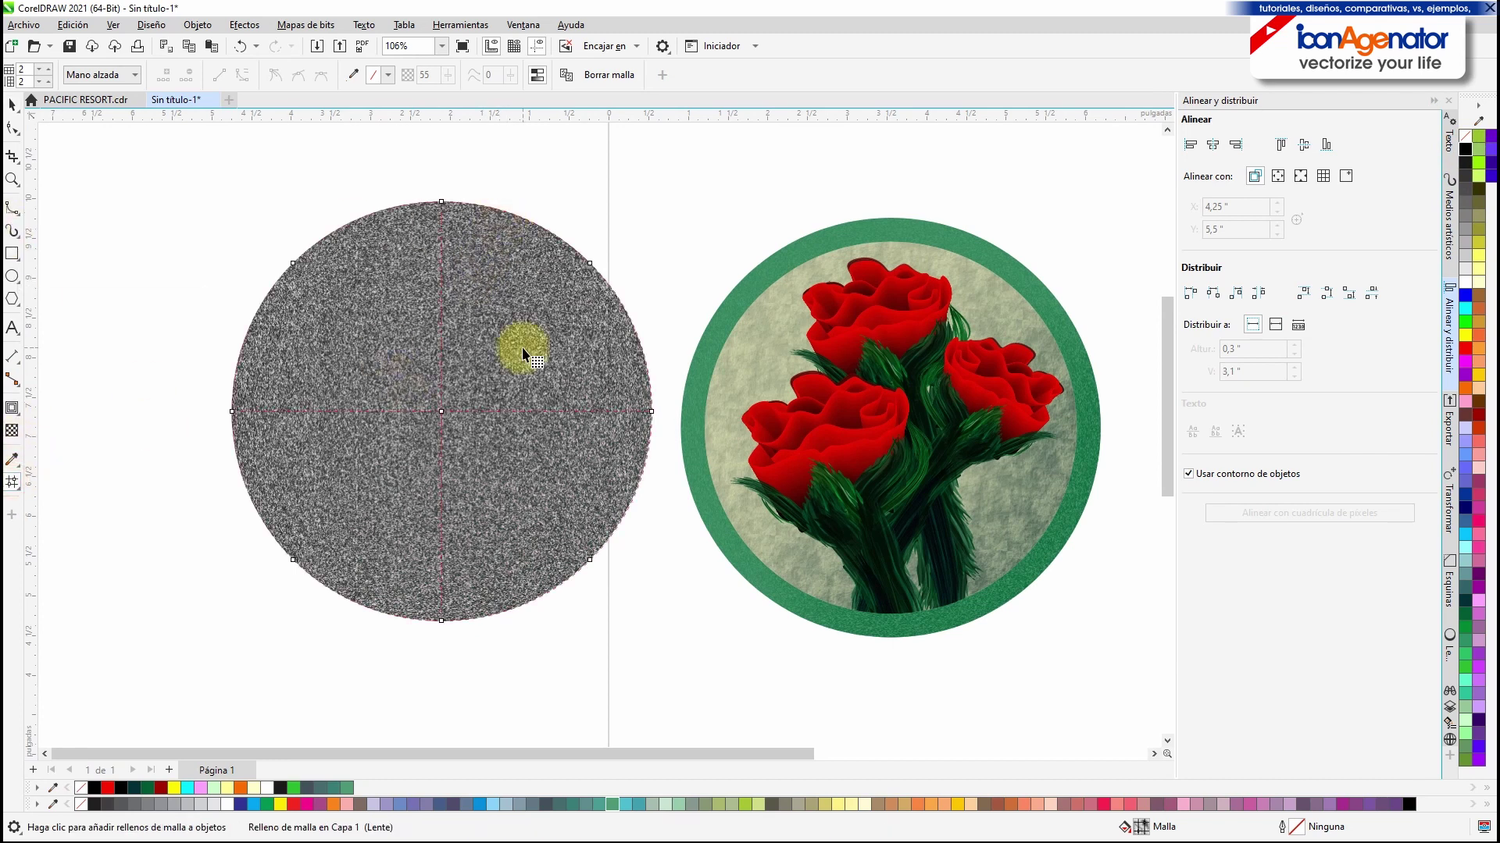
pyautogui.doubleClick(258, 409)
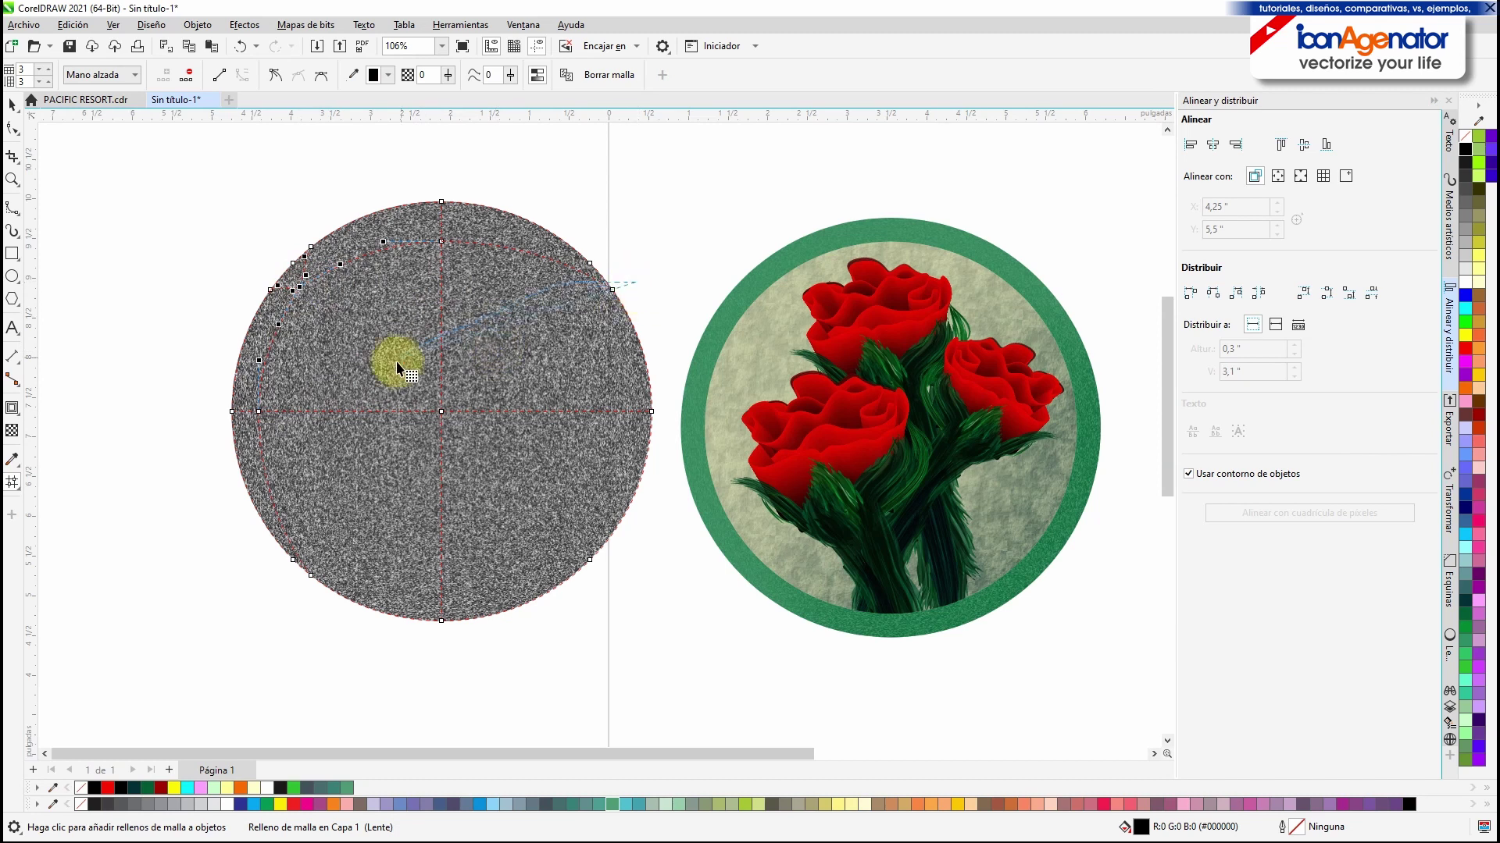
pyautogui.moveTo(448, 76); pyautogui.dragTo(547, 81)
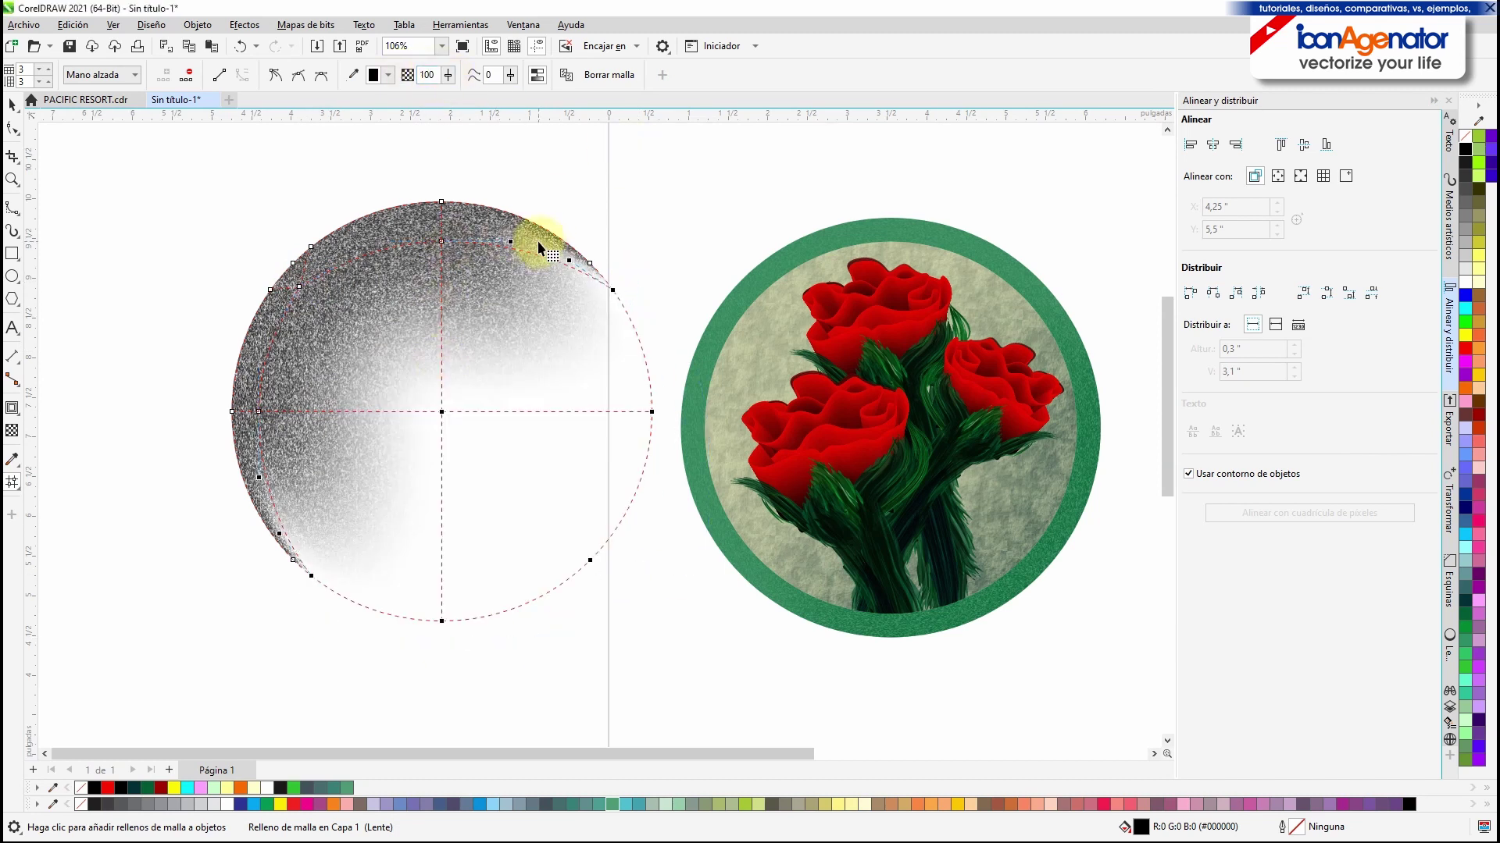
pyautogui.moveTo(448, 78); pyautogui.dragTo(612, 120)
pyautogui.doubleClick(442, 233)
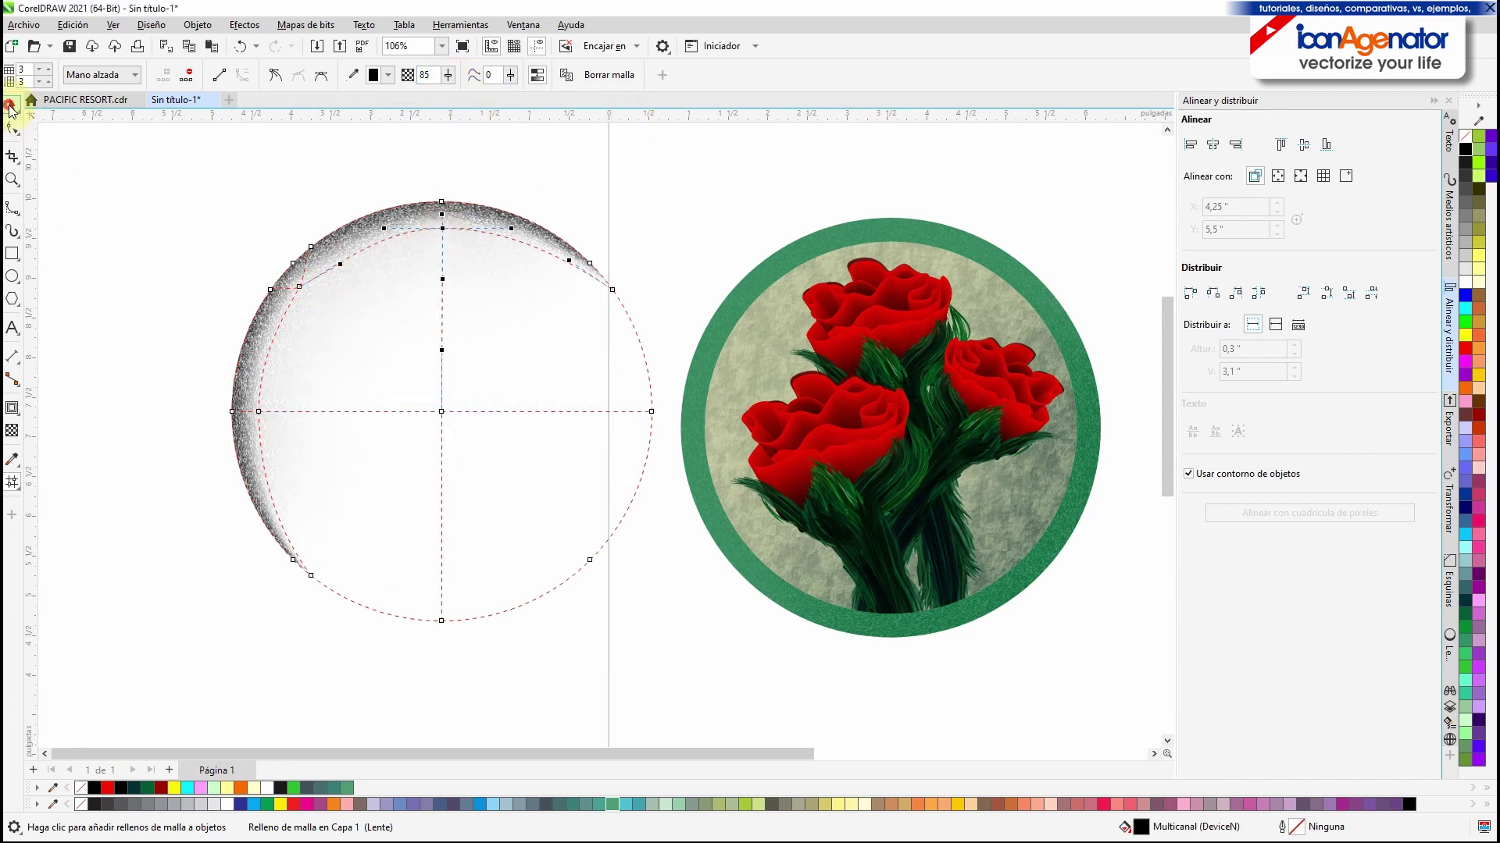
# Step: Scale the speckled black arc and fit it along the upper-left inside edge of the green ring as a shadow
pyautogui.click(11, 107)
pyautogui.moveTo(442, 413)
pyautogui.mouseDown()
pyautogui.moveTo(903, 467)
pyautogui.moveTo(478, 388)
pyautogui.mouseUp()
pyautogui.moveTo(694, 602); pyautogui.dragTo(594, 551)
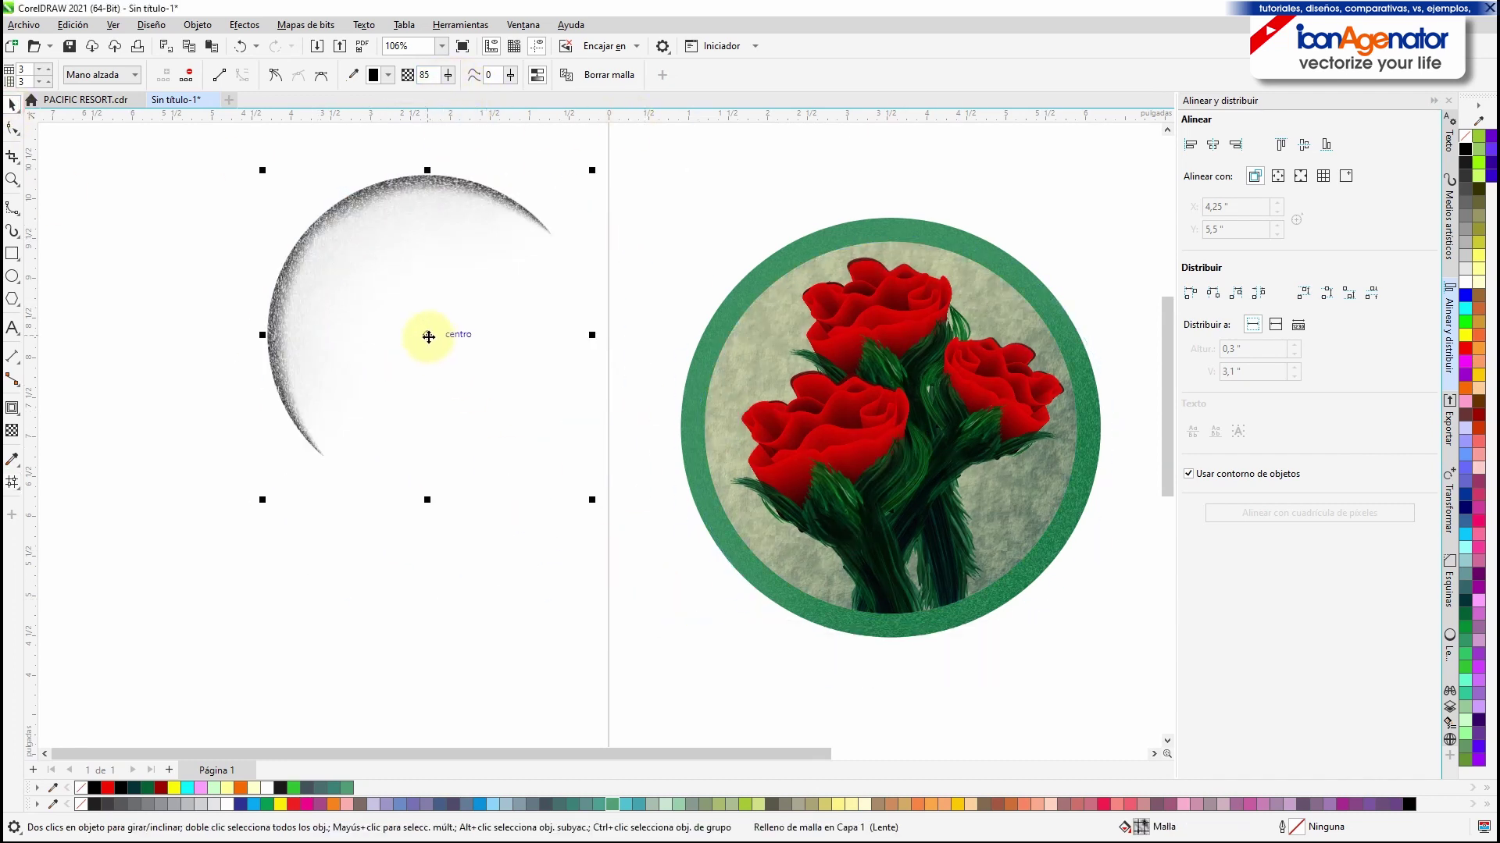
pyautogui.moveTo(428, 336); pyautogui.dragTo(906, 422)
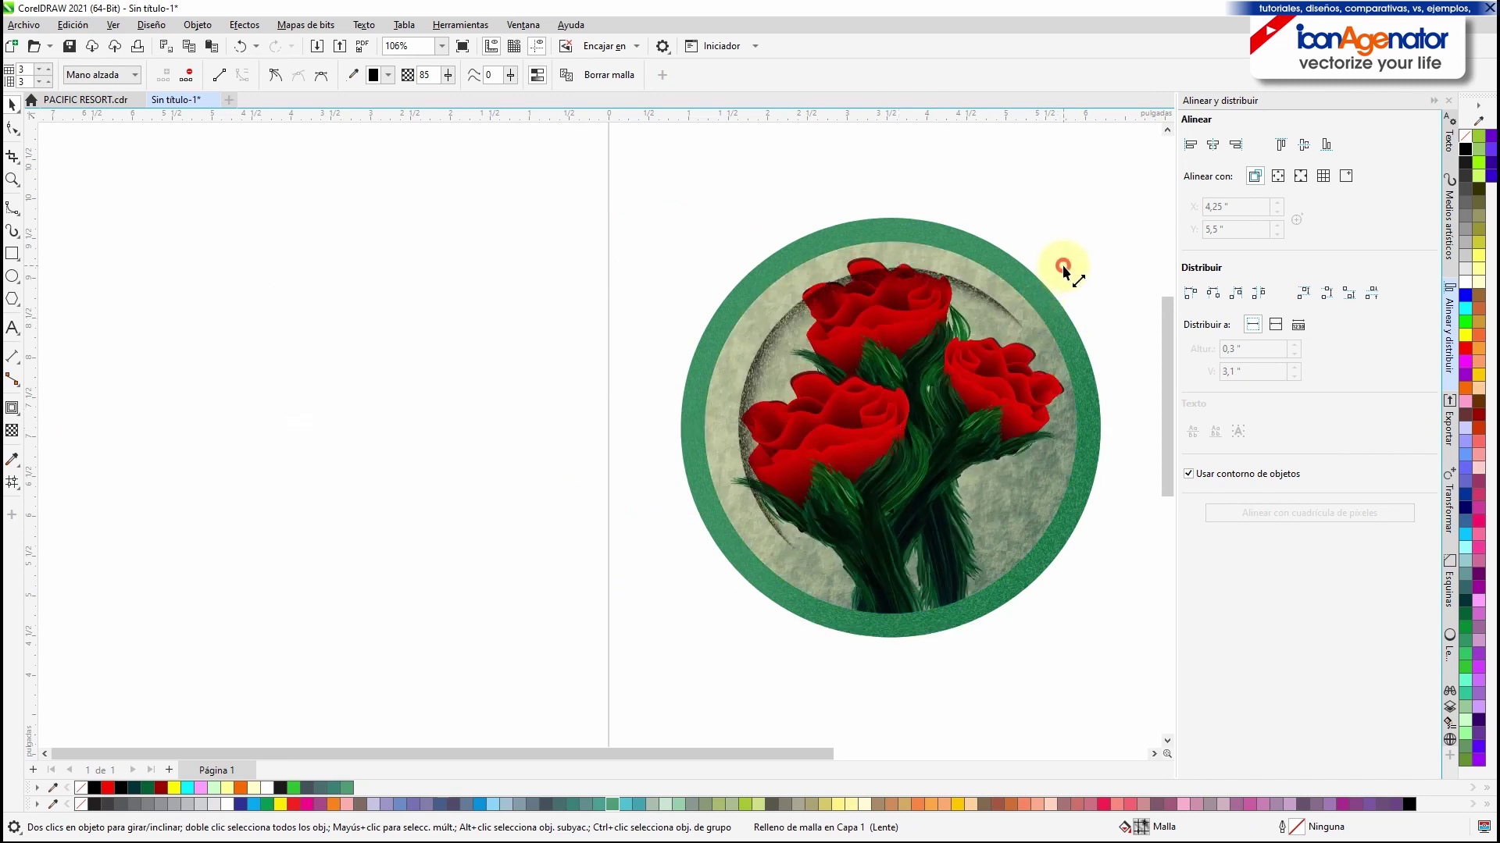
pyautogui.scroll(2, 961, 421)
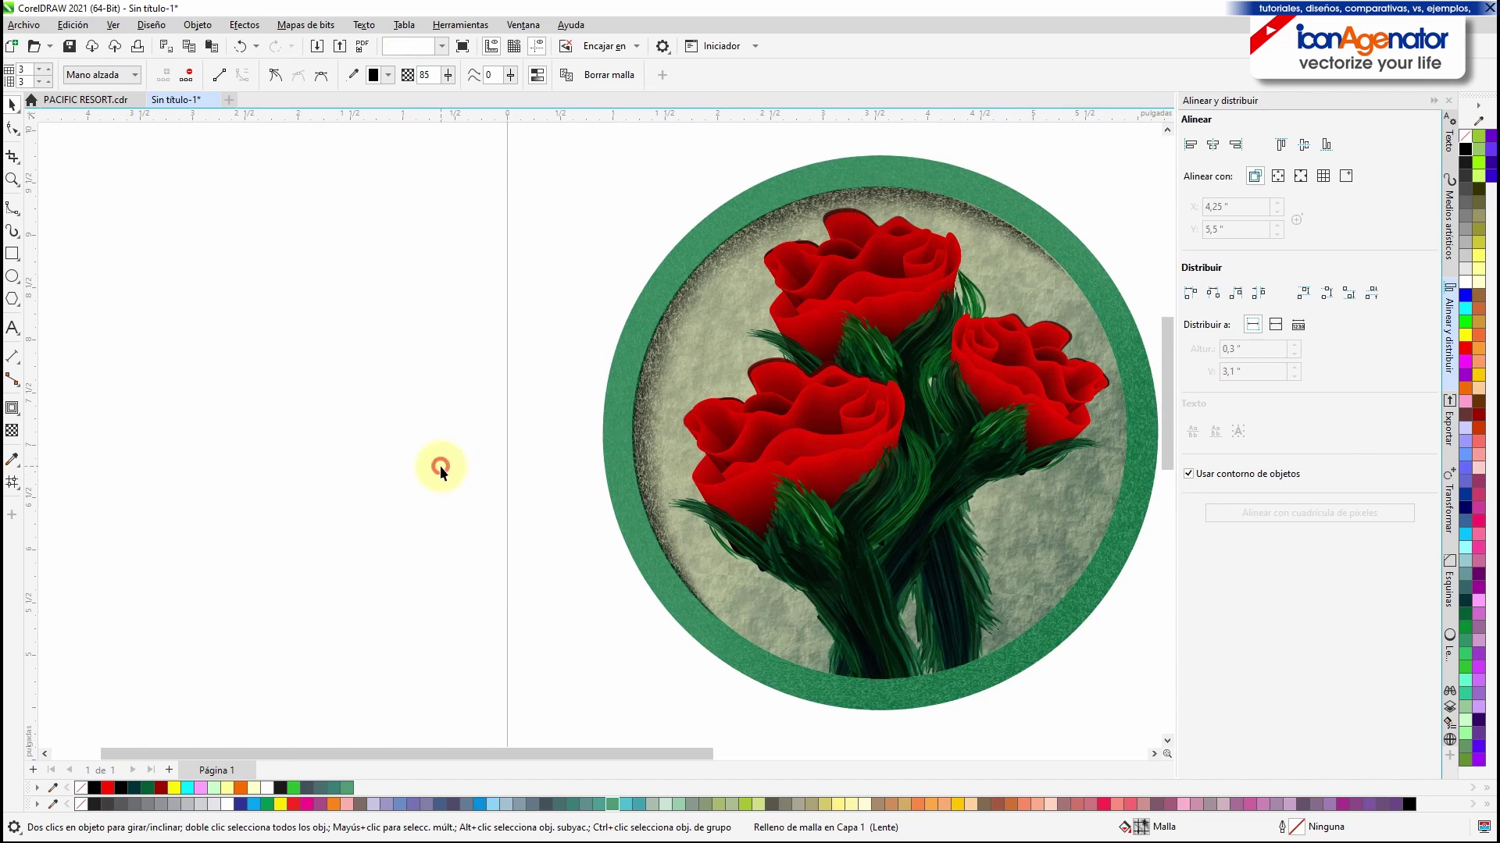
pyautogui.click(439, 468)
# Step: Enlarge the inner shadow slightly so it meets the green ring's inside edge
pyautogui.hscroll(5, 753, 492)
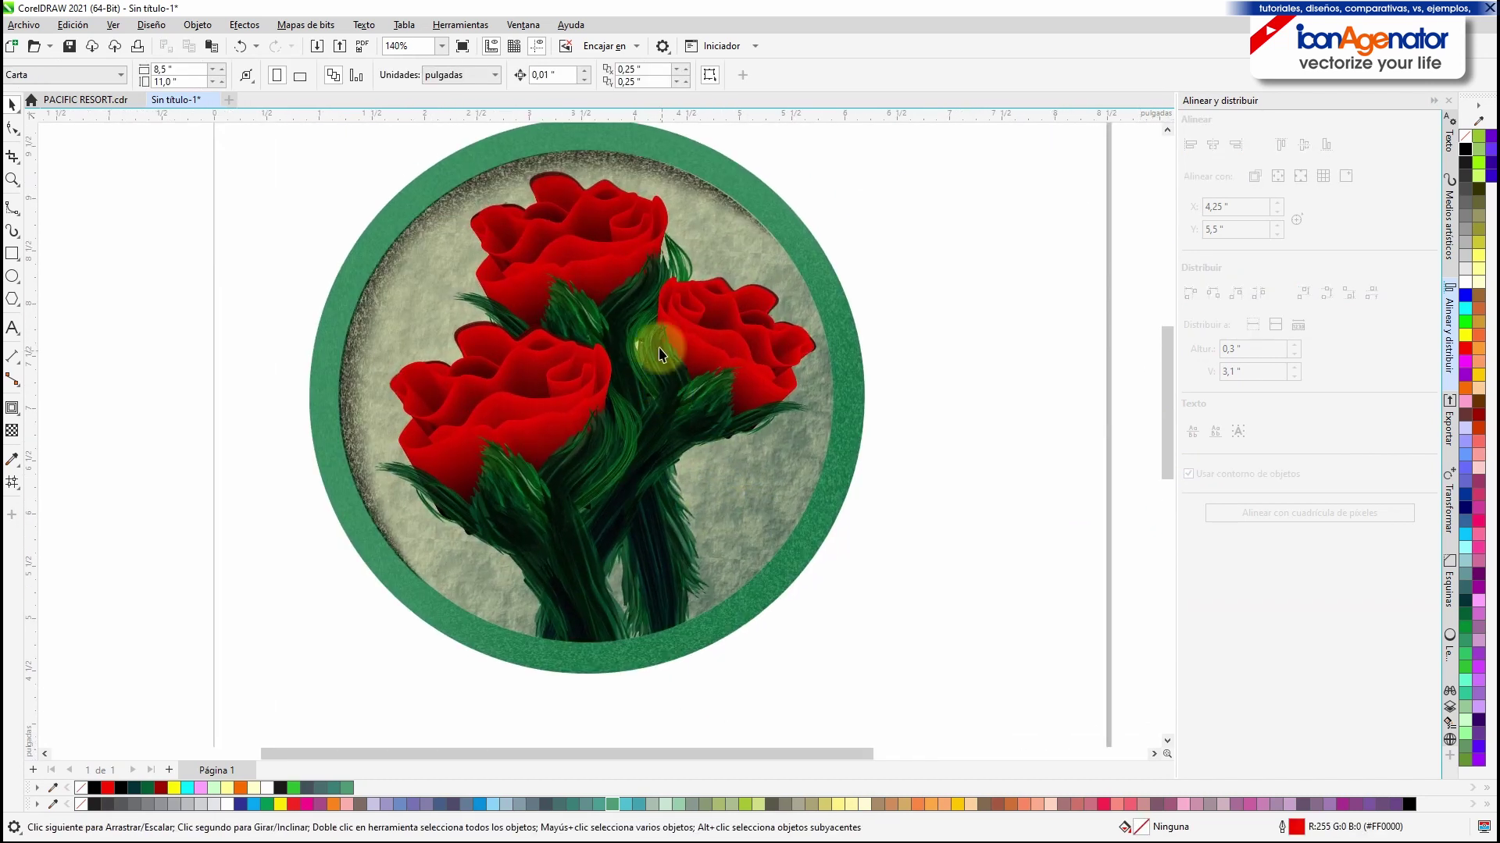
pyautogui.moveTo(571, 349); pyautogui.dragTo(598, 389)
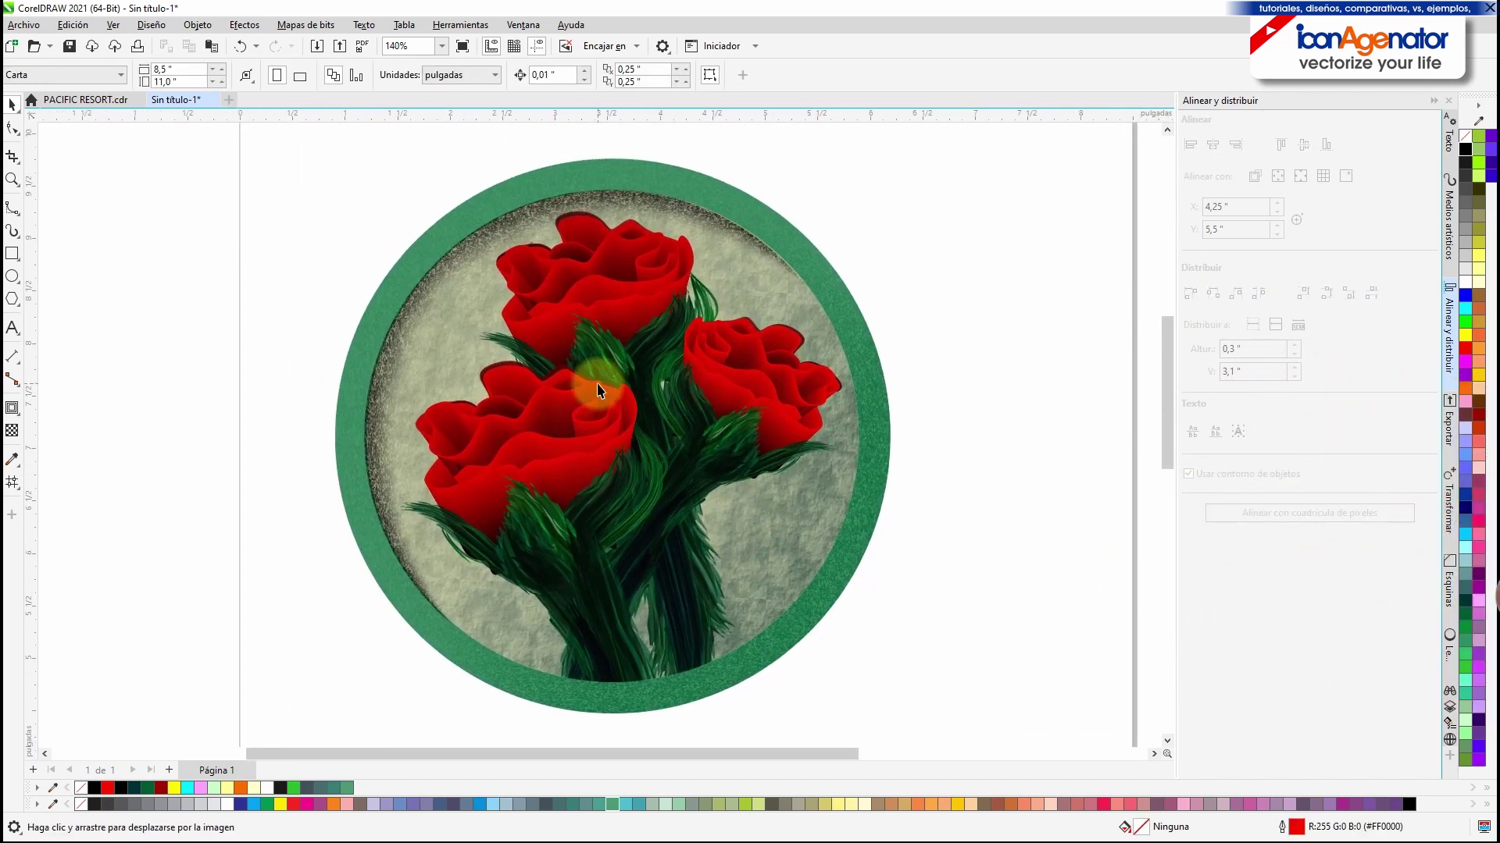
pyautogui.scroll(1, 598, 389)
pyautogui.click(453, 225)
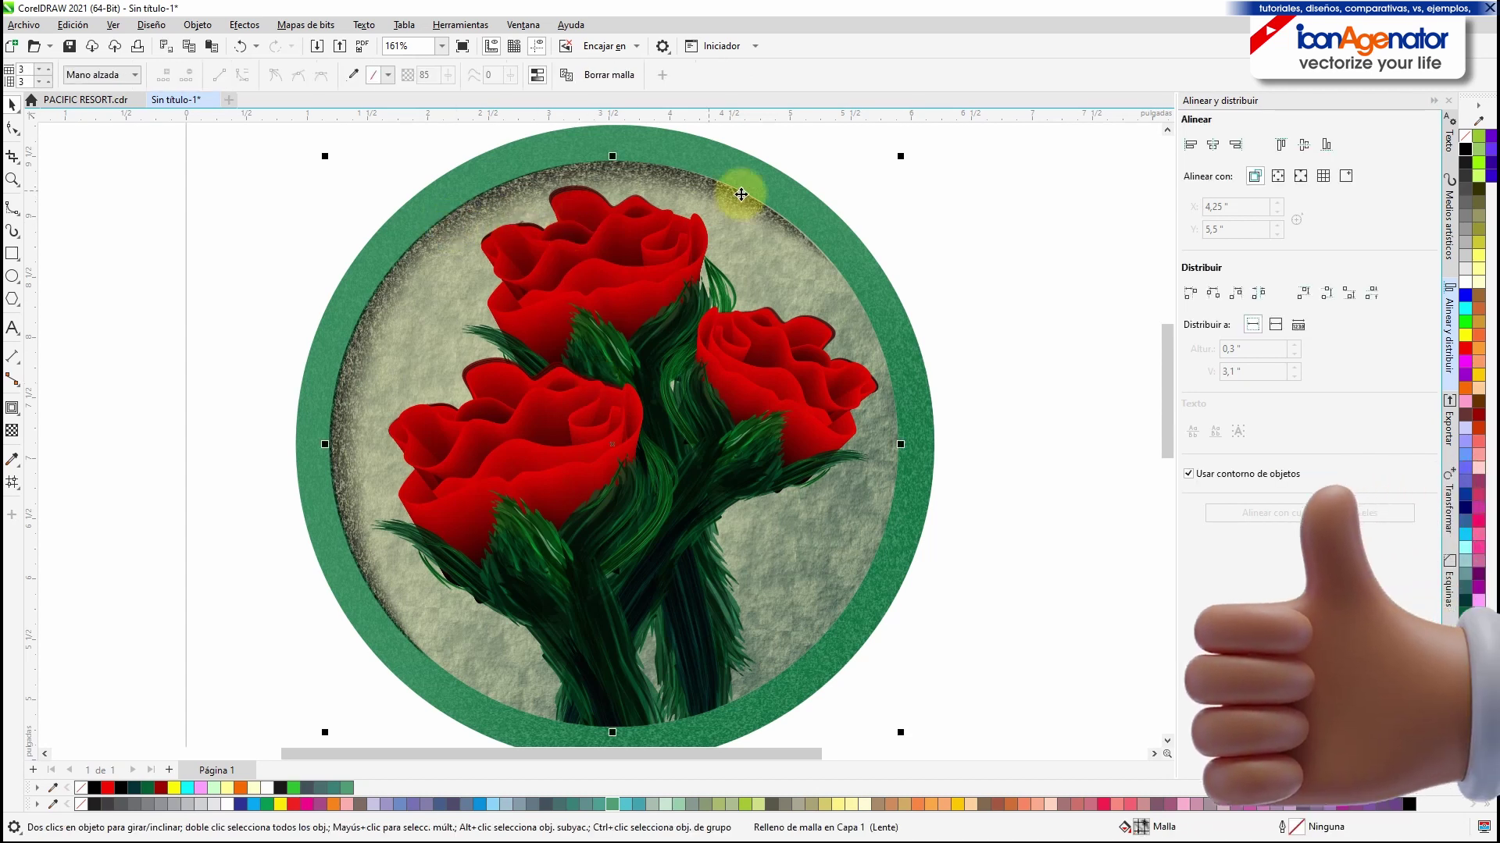
pyautogui.moveTo(915, 157); pyautogui.dragTo(913, 162)
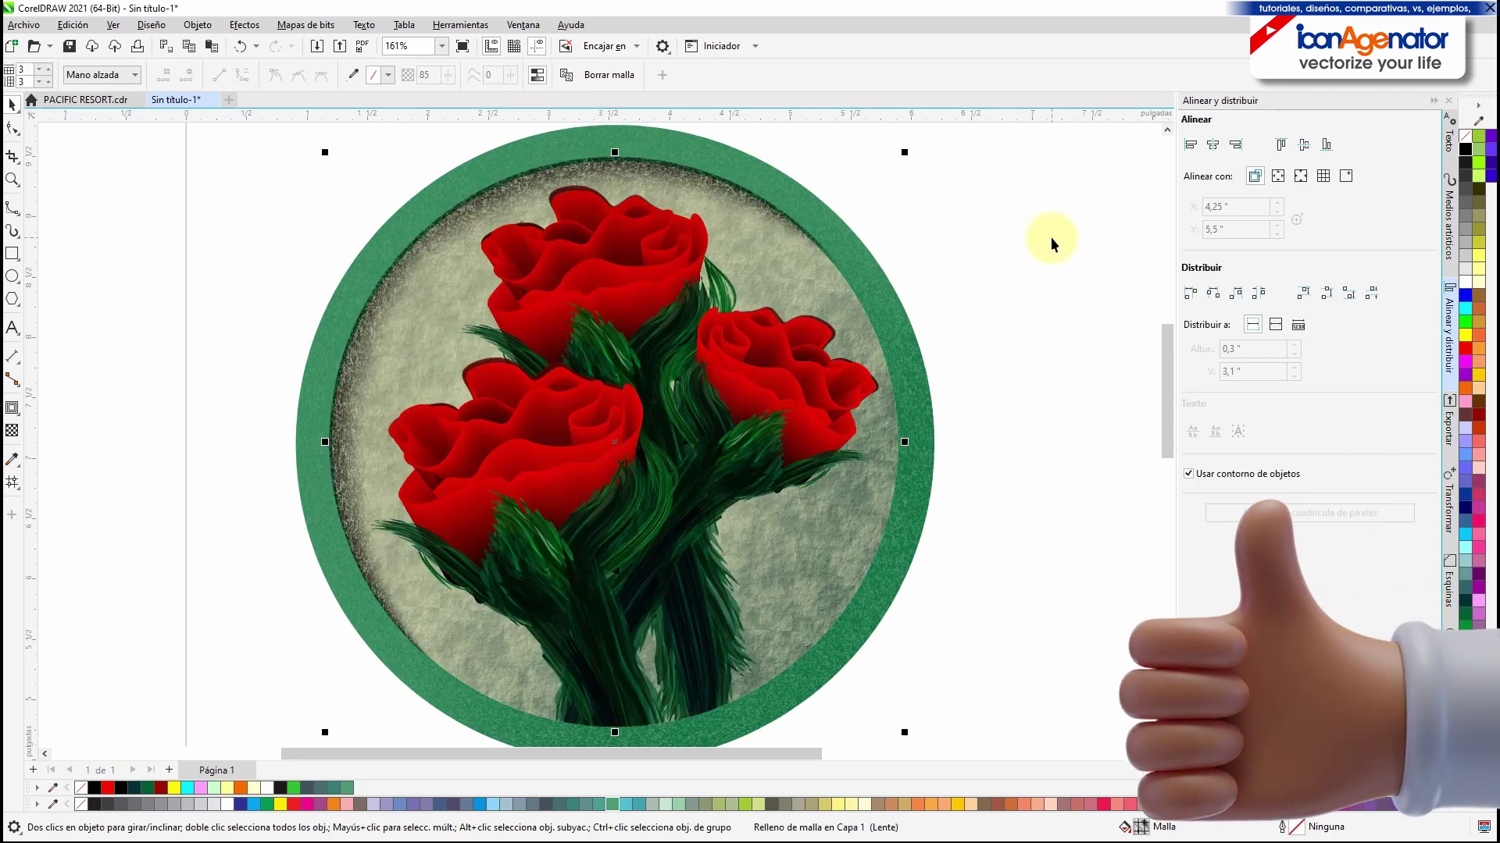
pyautogui.click(1051, 237)
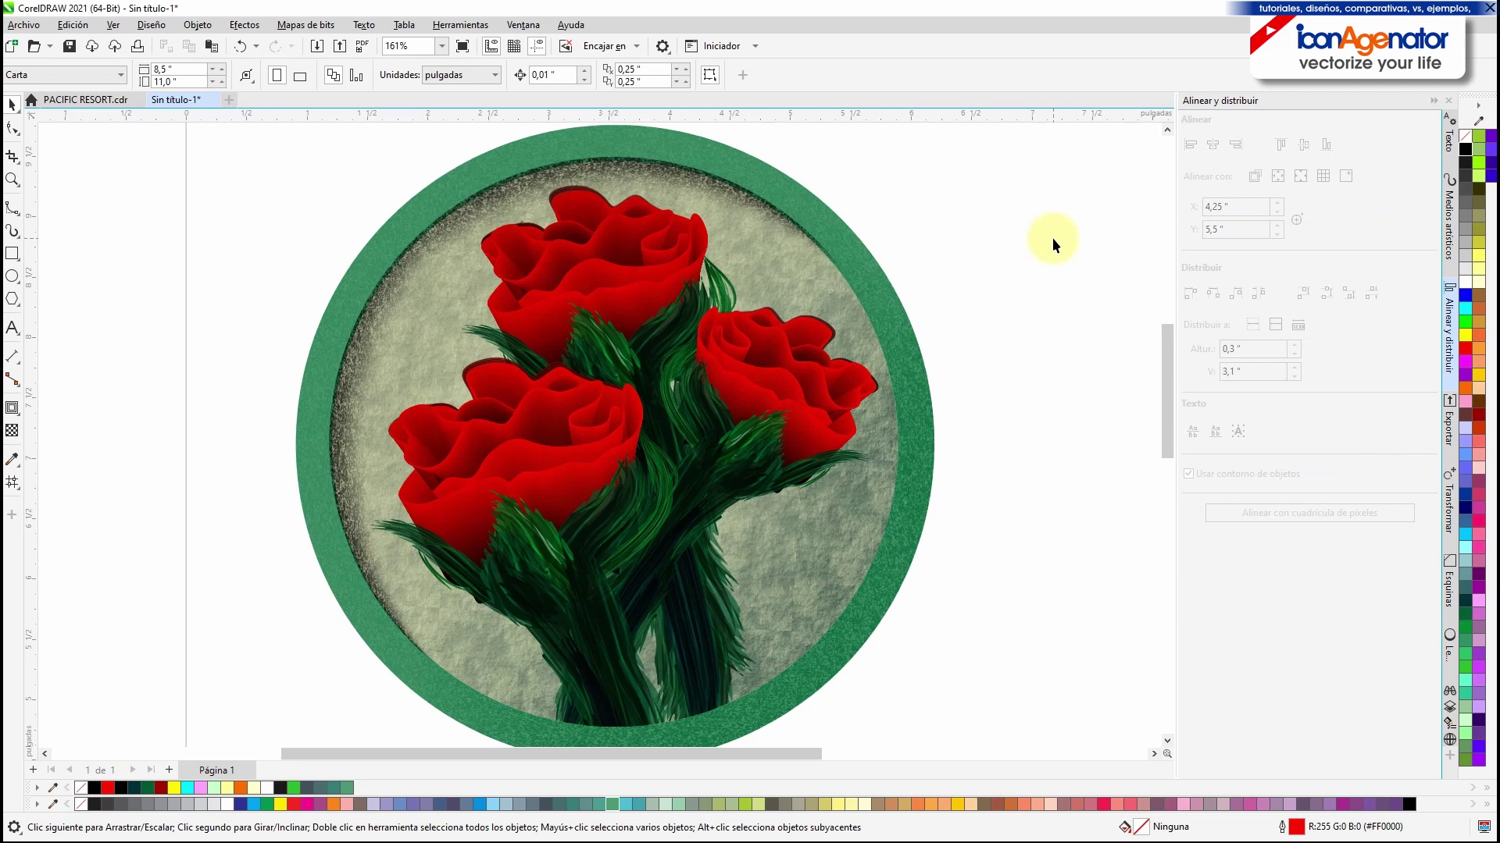
# Step: Copy the inner shadow beside the artwork, try filling the copy white, and undo that fill
pyautogui.scroll(-1, 963, 414)
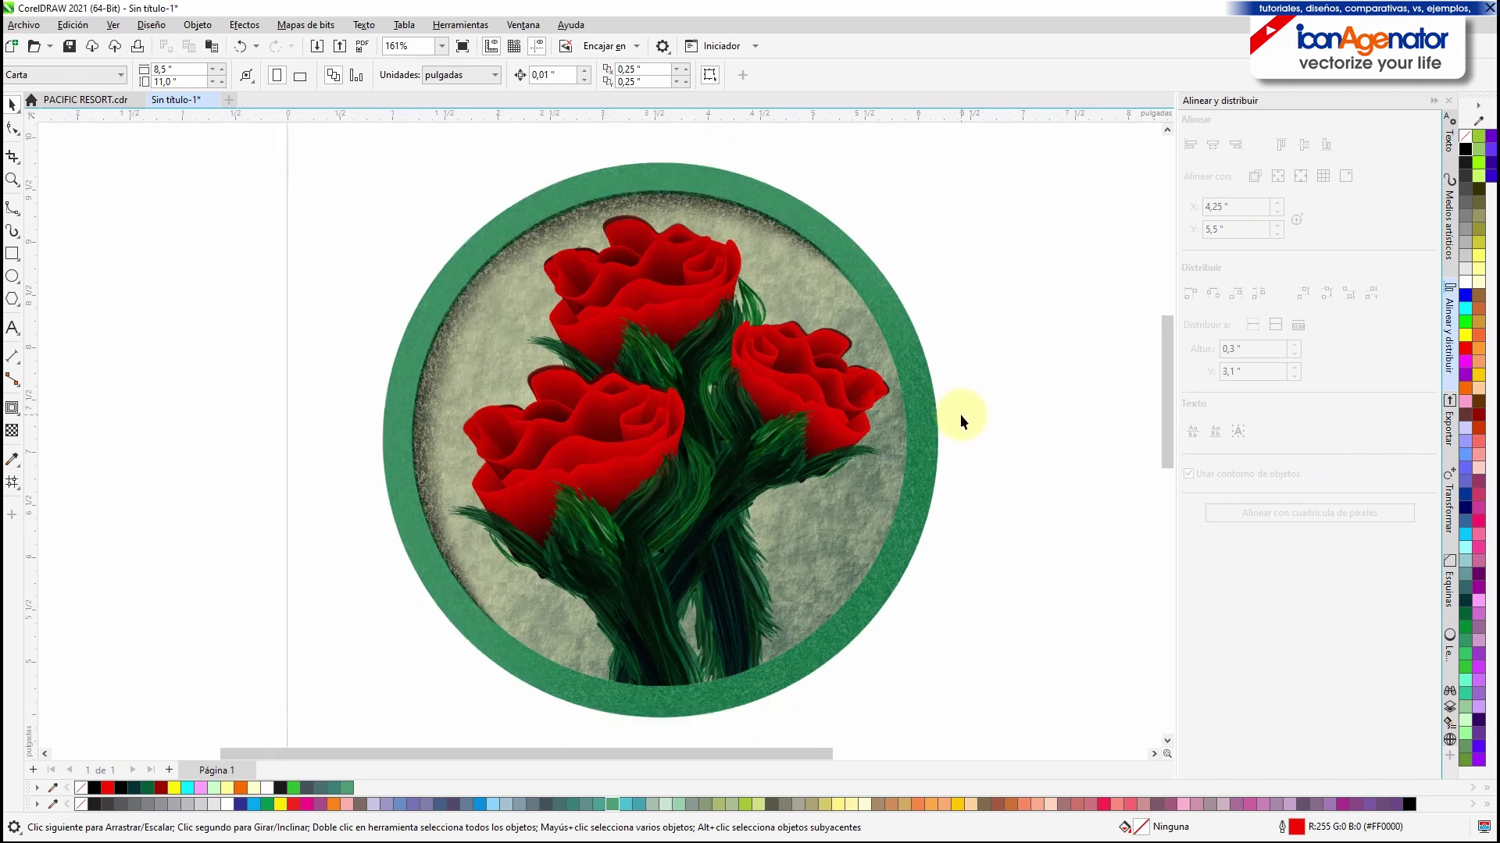
pyautogui.moveTo(959, 414); pyautogui.dragTo(826, 346)
pyautogui.moveTo(341, 233); pyautogui.dragTo(848, 295)
pyautogui.moveTo(931, 336); pyautogui.dragTo(618, 422)
pyautogui.moveTo(629, 375); pyautogui.dragTo(464, 368)
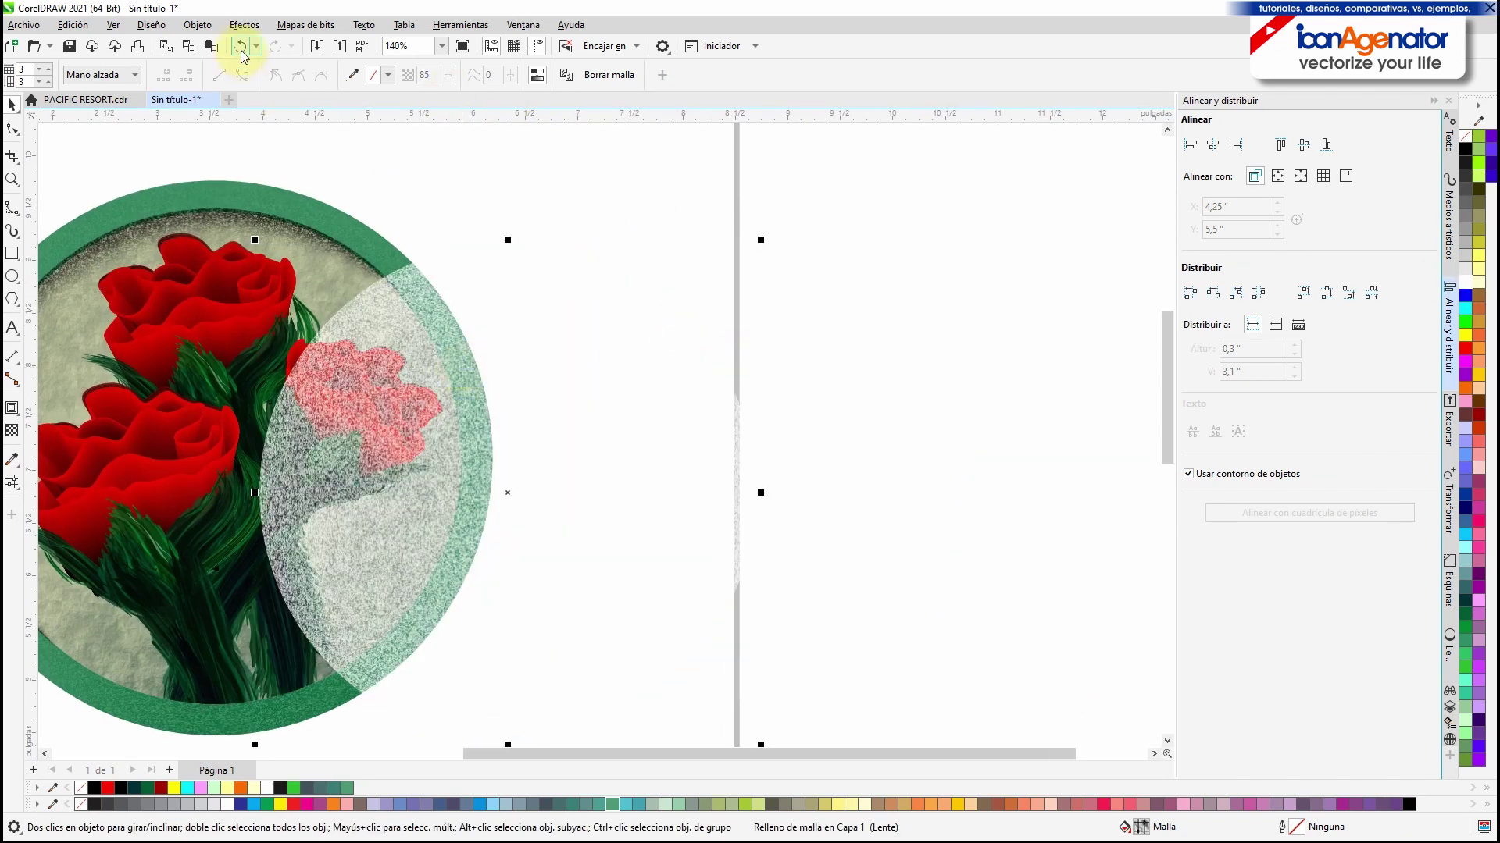
pyautogui.click(153, 240)
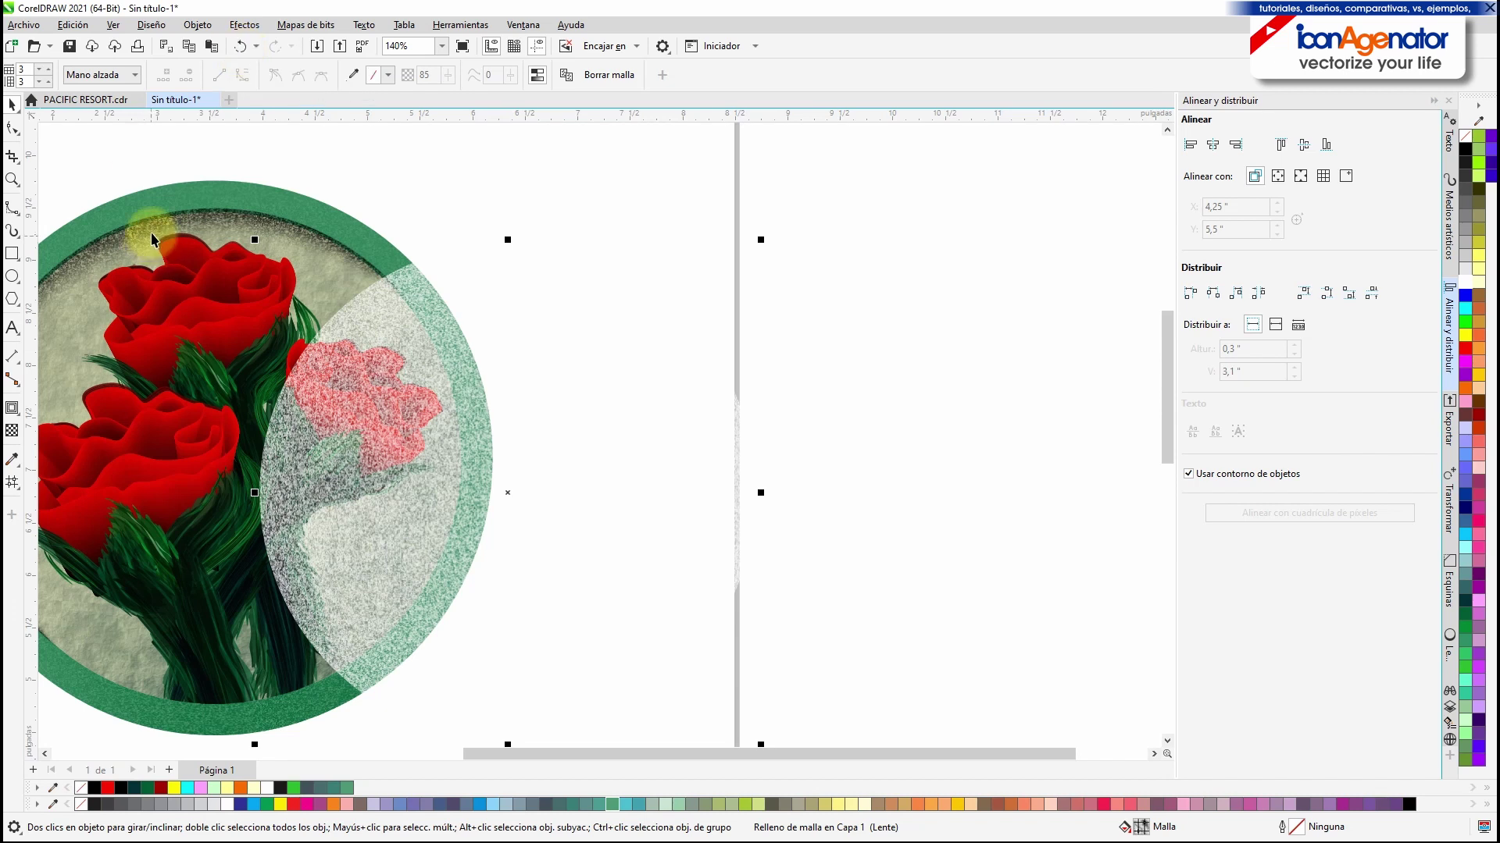
pyautogui.click(242, 49)
# Step: Recolor all mesh nodes of the shadow copy white, keeping its faded transparency
pyautogui.moveTo(947, 325)
pyautogui.mouseDown()
pyautogui.moveTo(443, 495)
pyautogui.moveTo(620, 563)
pyautogui.moveTo(975, 295)
pyautogui.mouseUp()
pyautogui.click(387, 76)
pyautogui.click(428, 176)
pyautogui.click(11, 105)
pyautogui.click(10, 102)
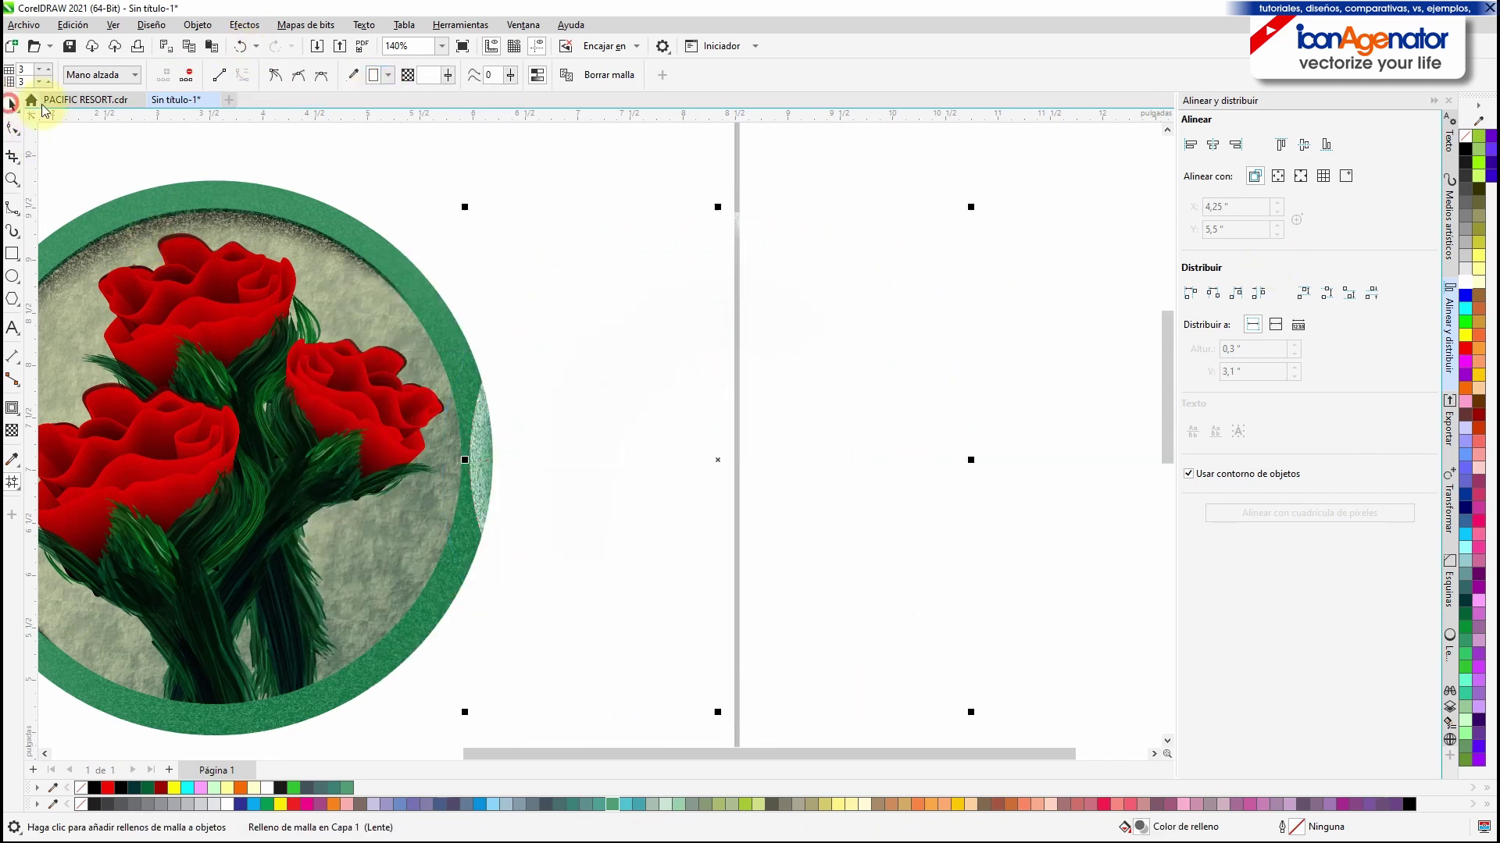
# Step: Rotate the white speckled arc to face lower right and center it inside the green ring as a highlight
pyautogui.moveTo(717, 460); pyautogui.dragTo(459, 485)
pyautogui.moveTo(344, 493); pyautogui.dragTo(520, 448)
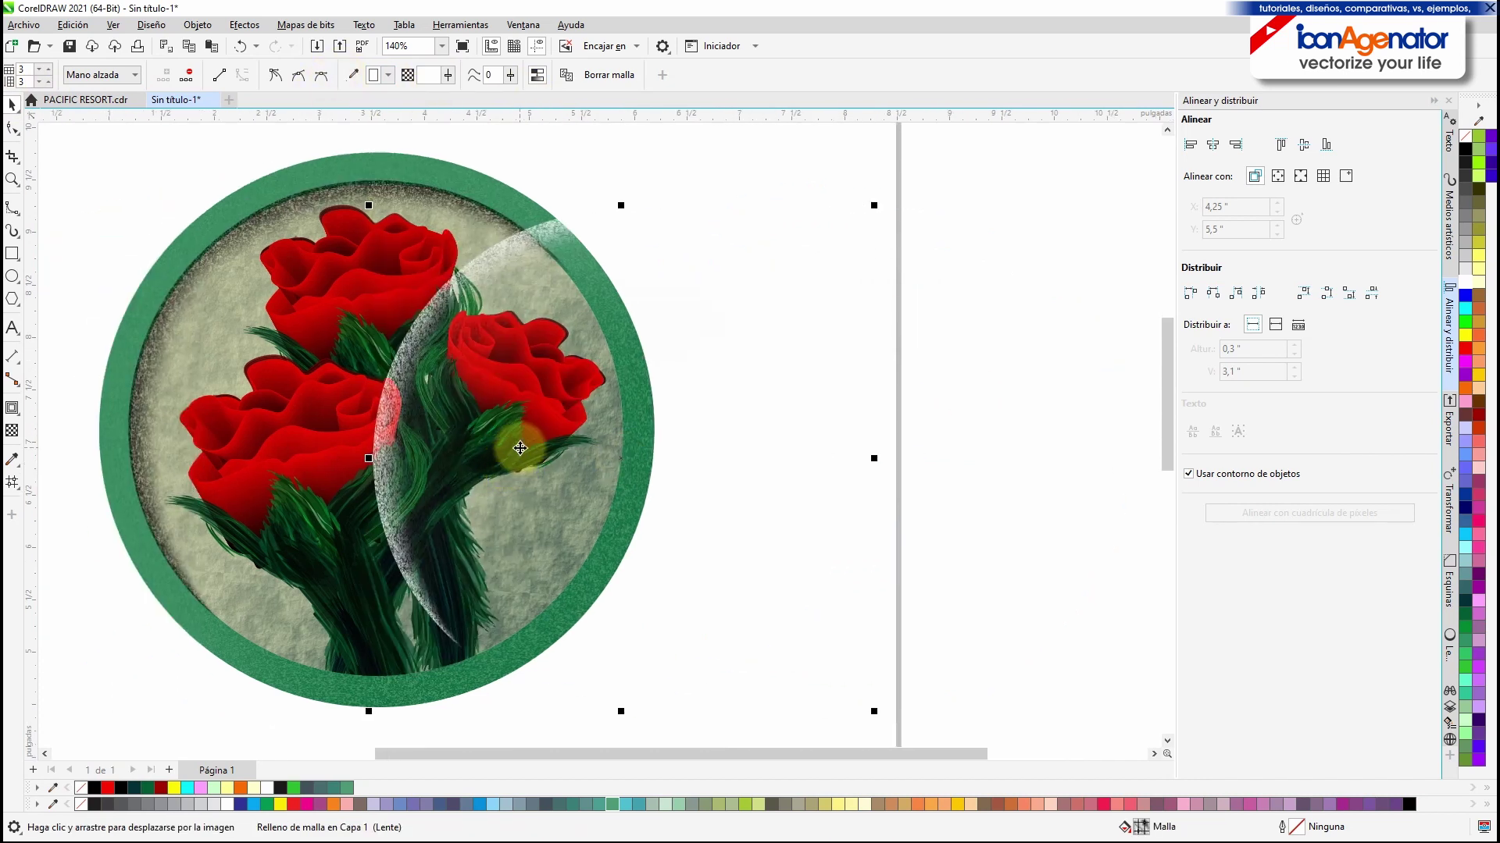
pyautogui.moveTo(705, 391); pyautogui.dragTo(590, 395)
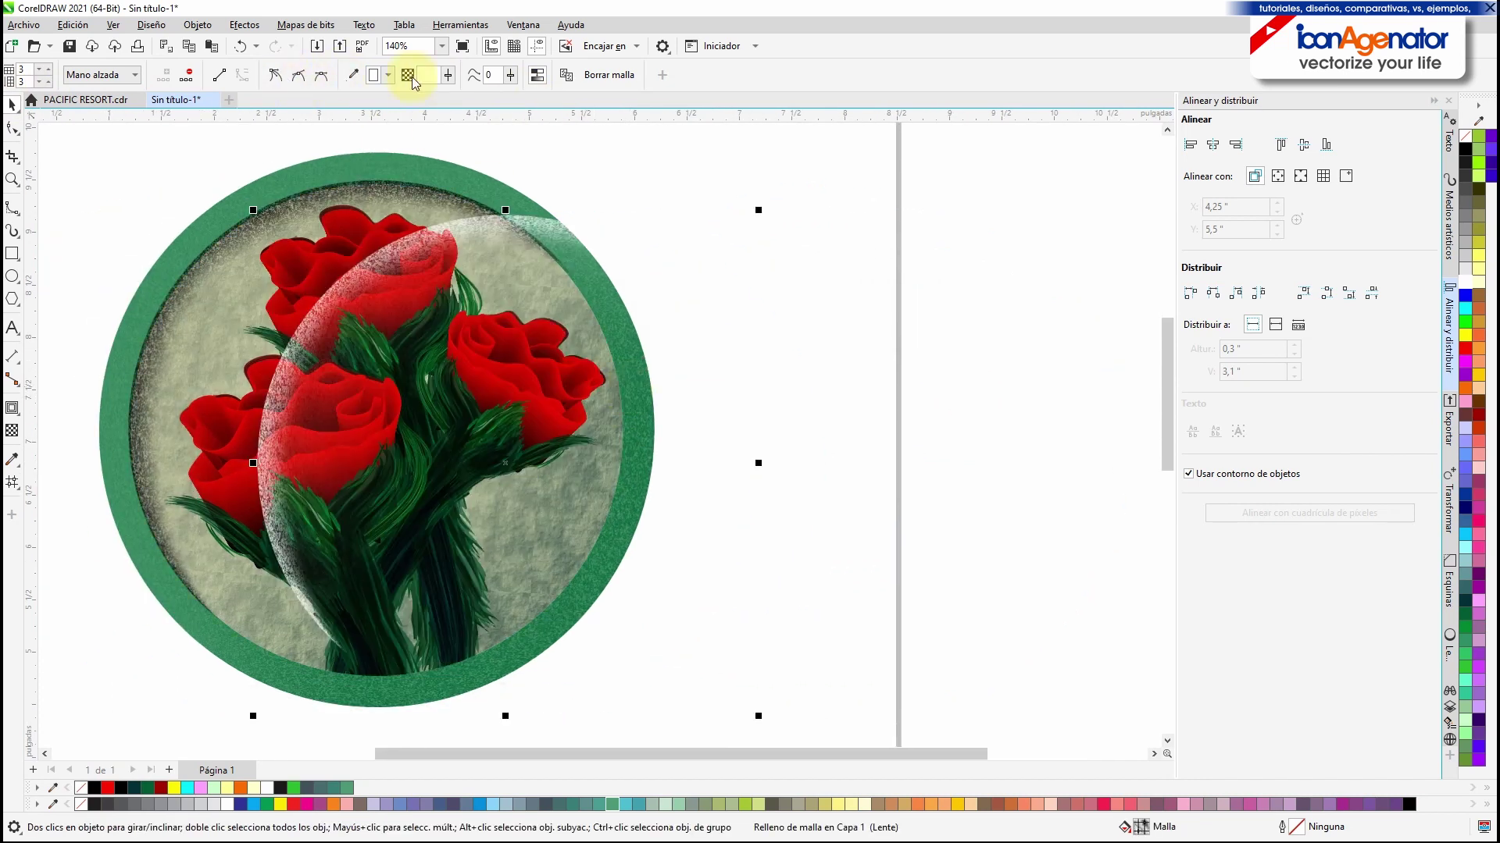
pyautogui.click(599, 240)
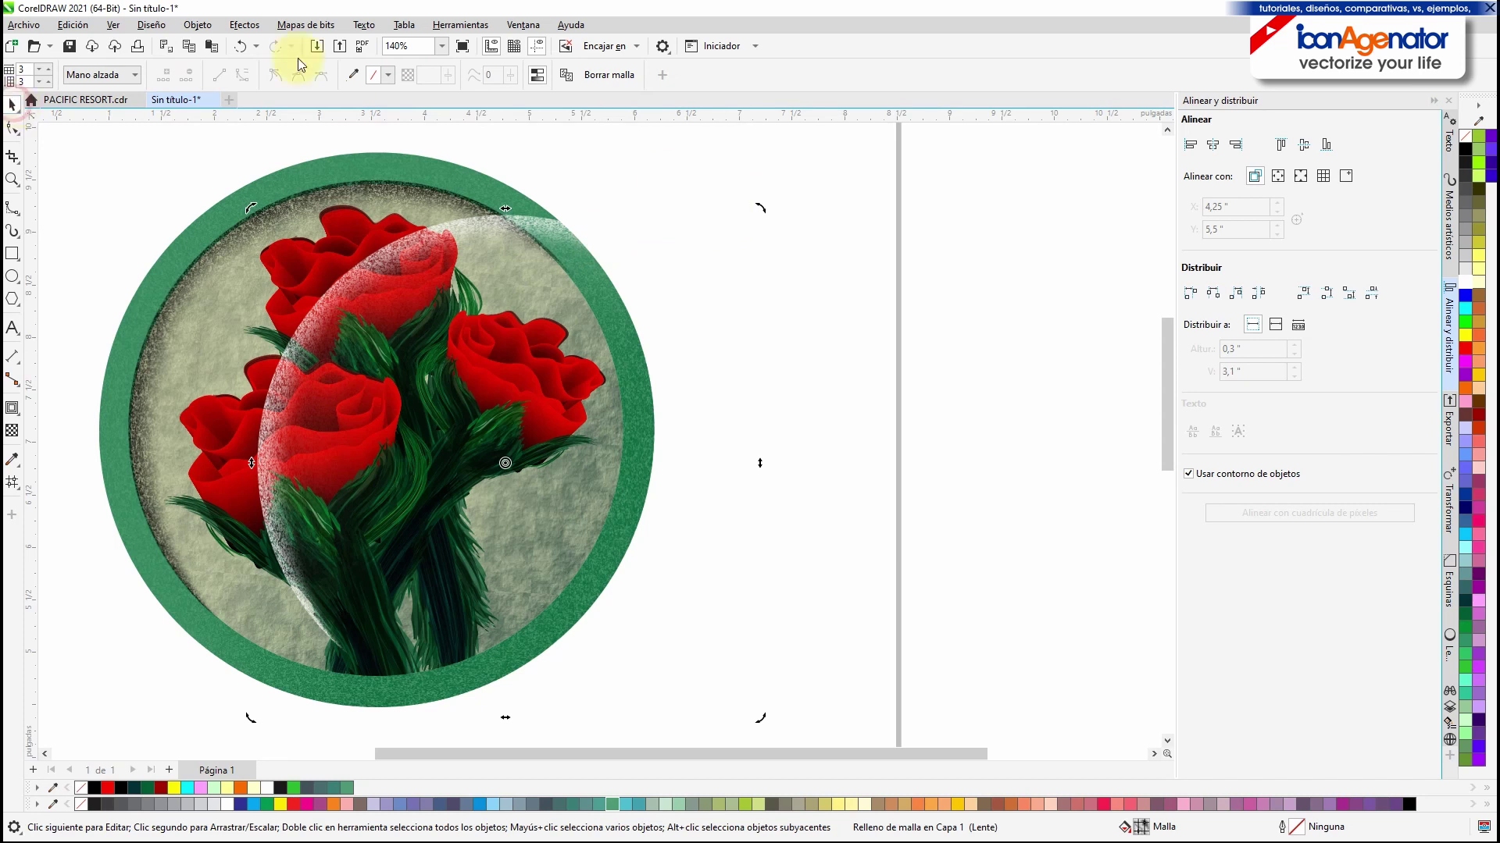
pyautogui.click(502, 418)
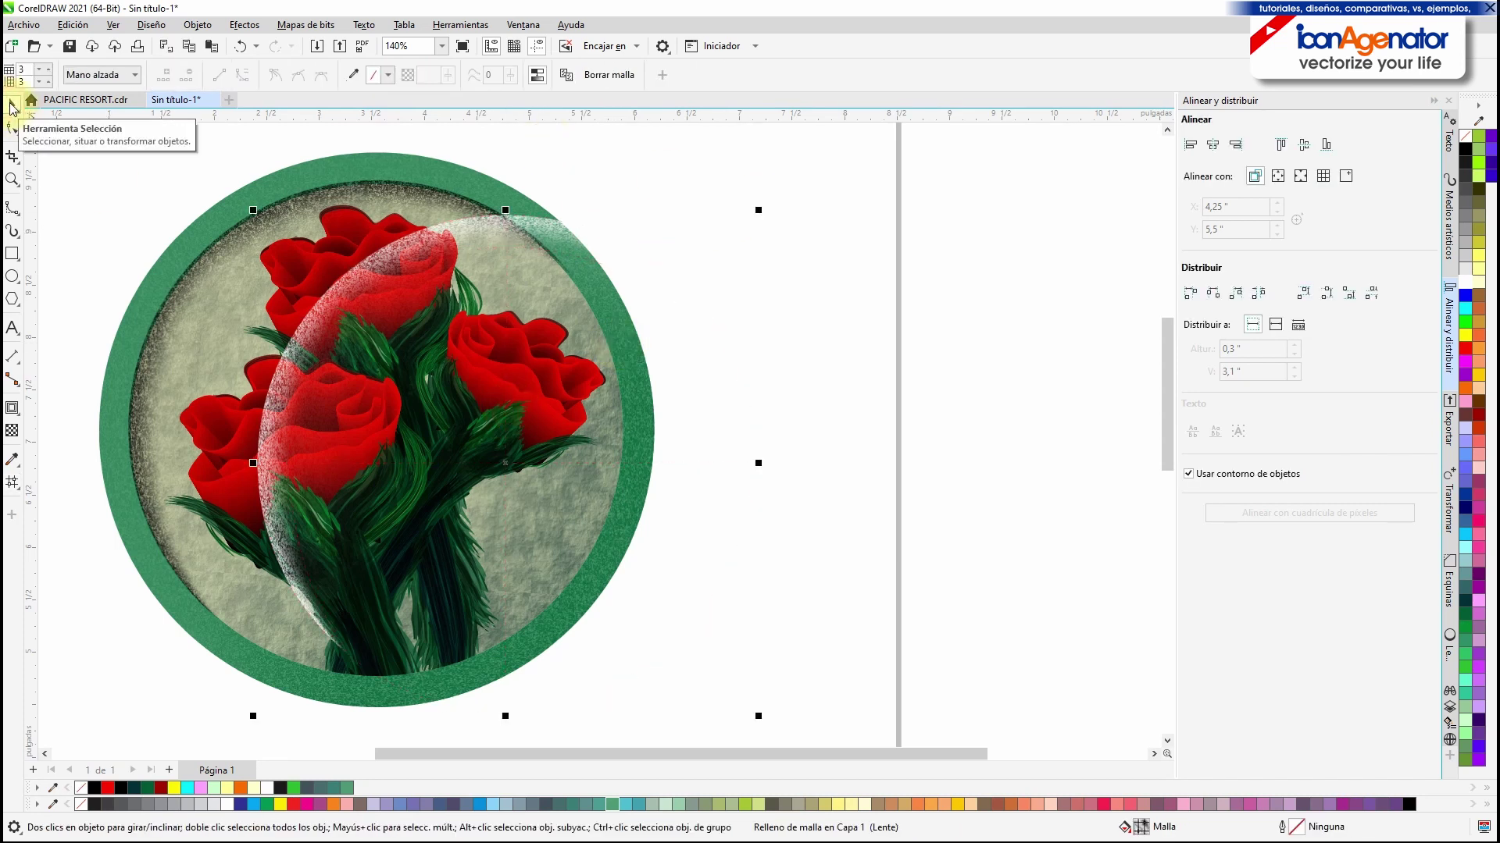
pyautogui.click(490, 454)
pyautogui.moveTo(762, 720); pyautogui.dragTo(699, 329)
pyautogui.moveTo(763, 212); pyautogui.dragTo(433, 270)
pyautogui.click(518, 472)
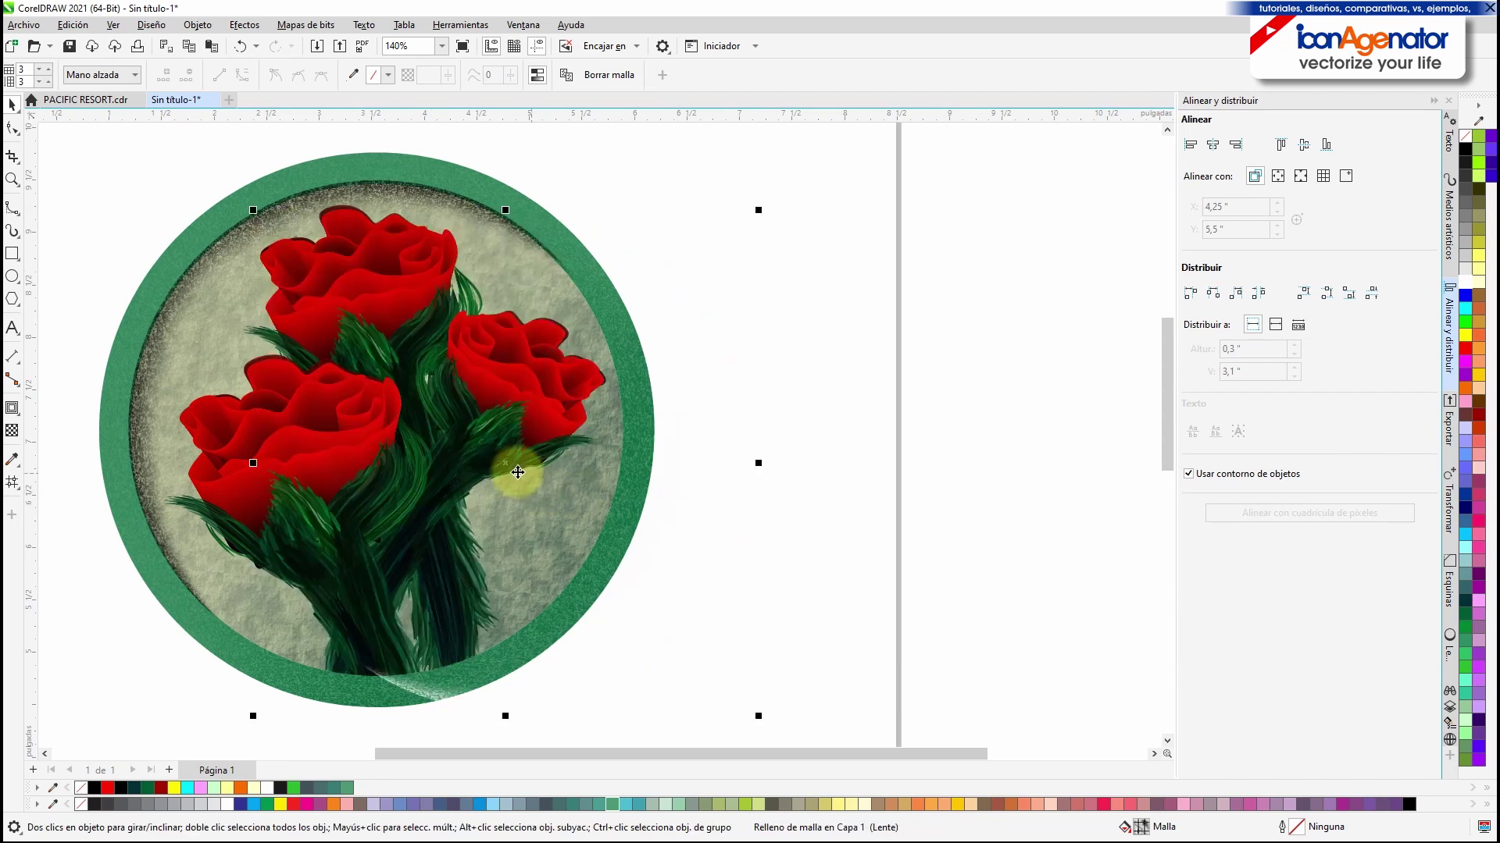
pyautogui.moveTo(518, 473); pyautogui.dragTo(380, 429)
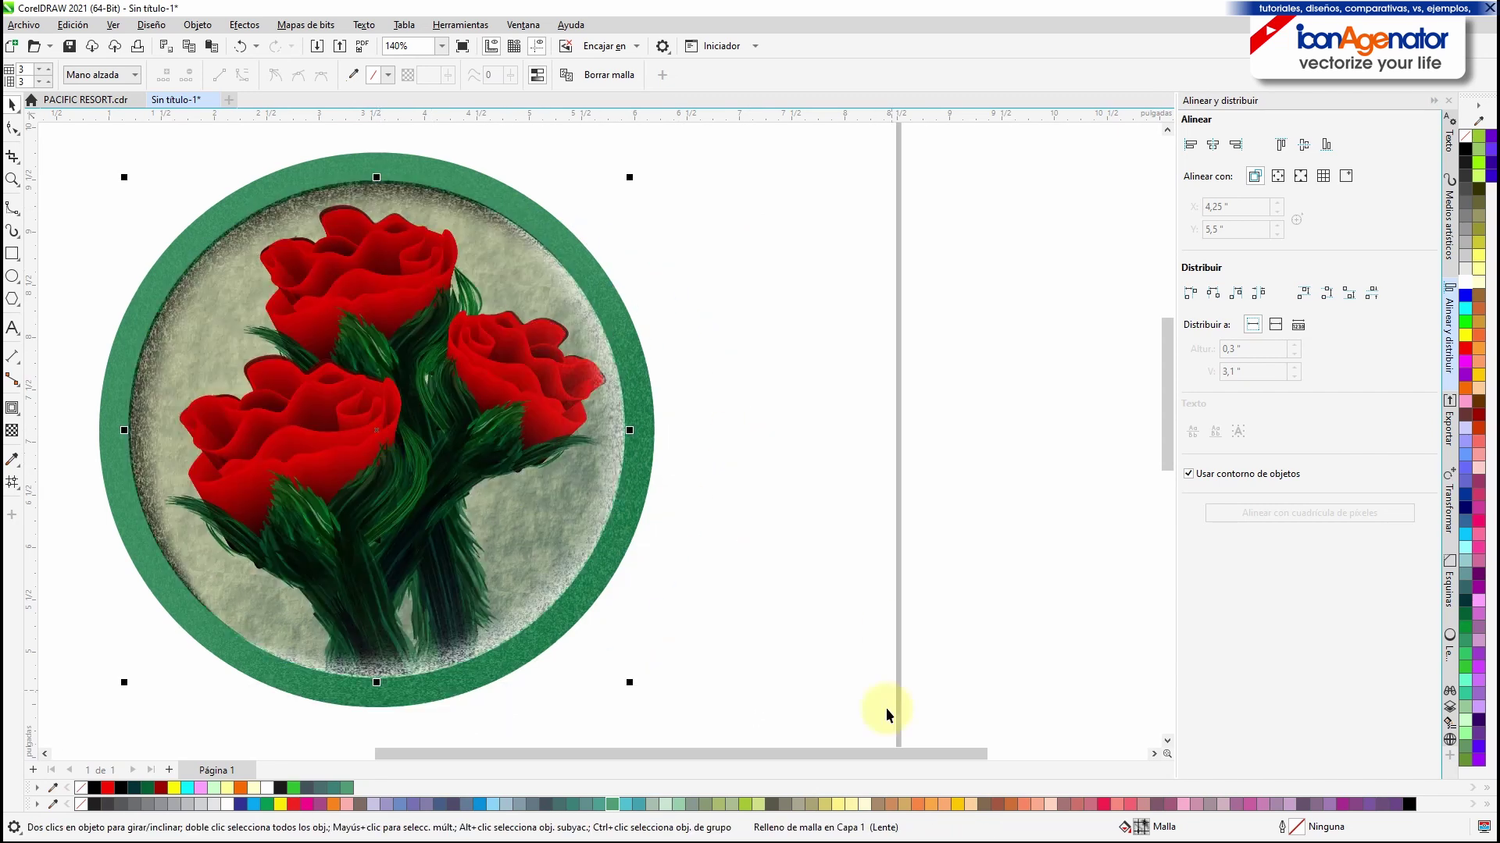
# Step: Try several greens on the highlight's lower-right mesh nodes and tint them pale green
pyautogui.click(480, 178)
pyautogui.click(344, 789)
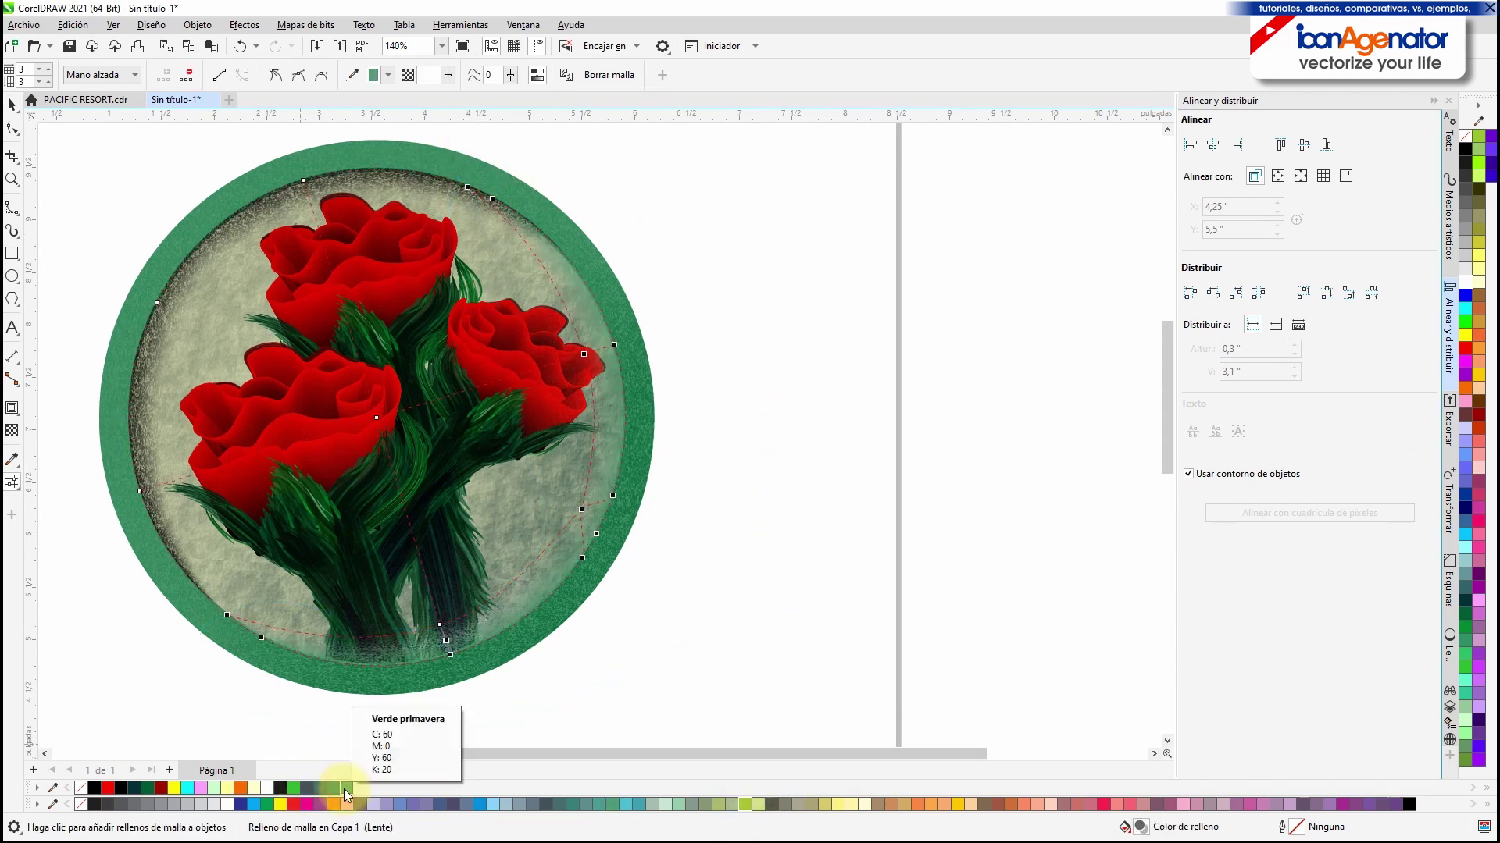
pyautogui.click(321, 790)
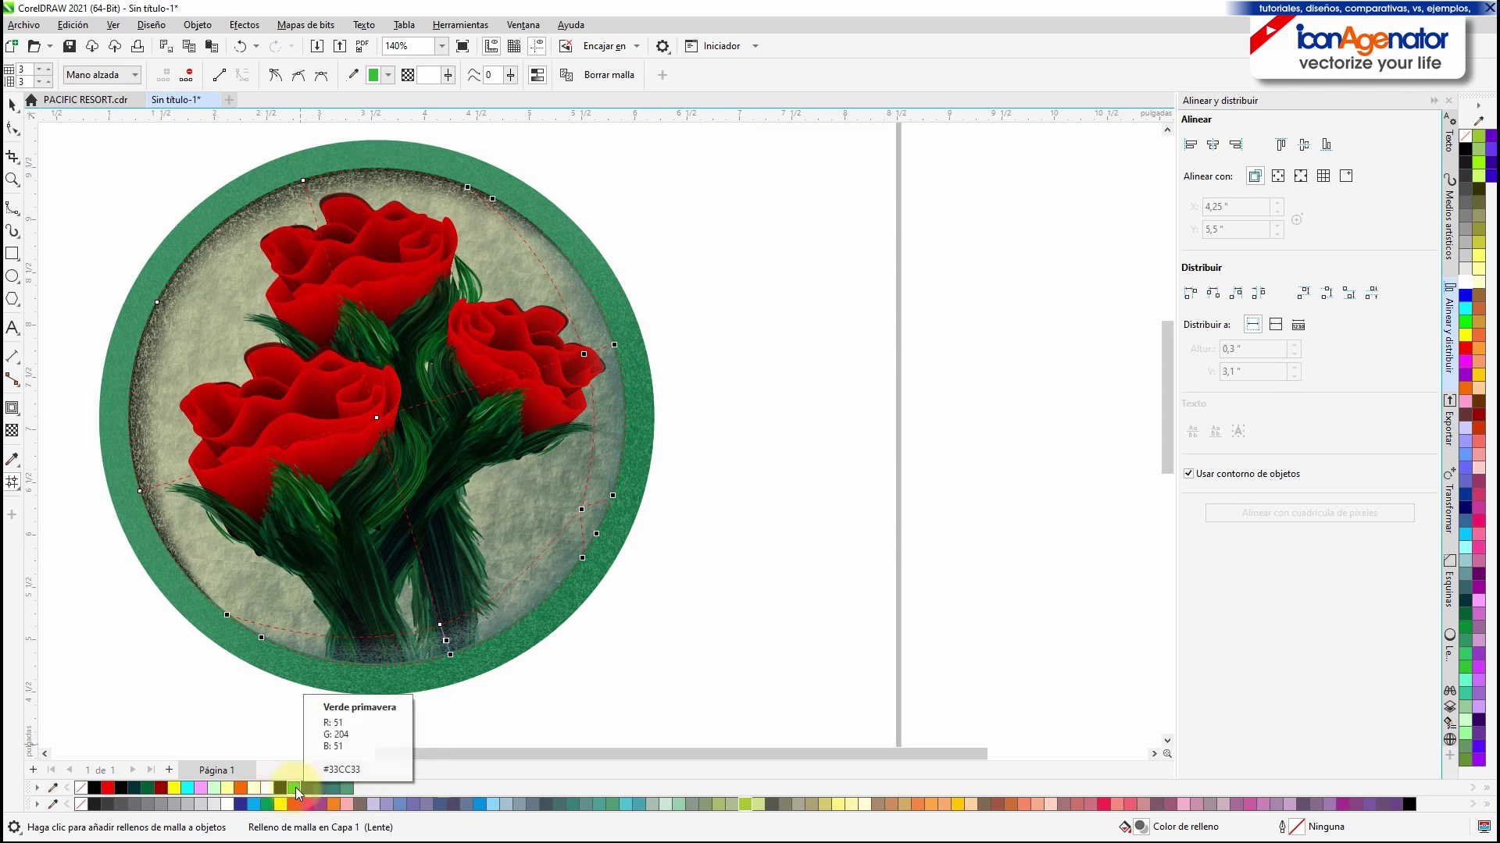
pyautogui.click(295, 787)
pyautogui.click(762, 806)
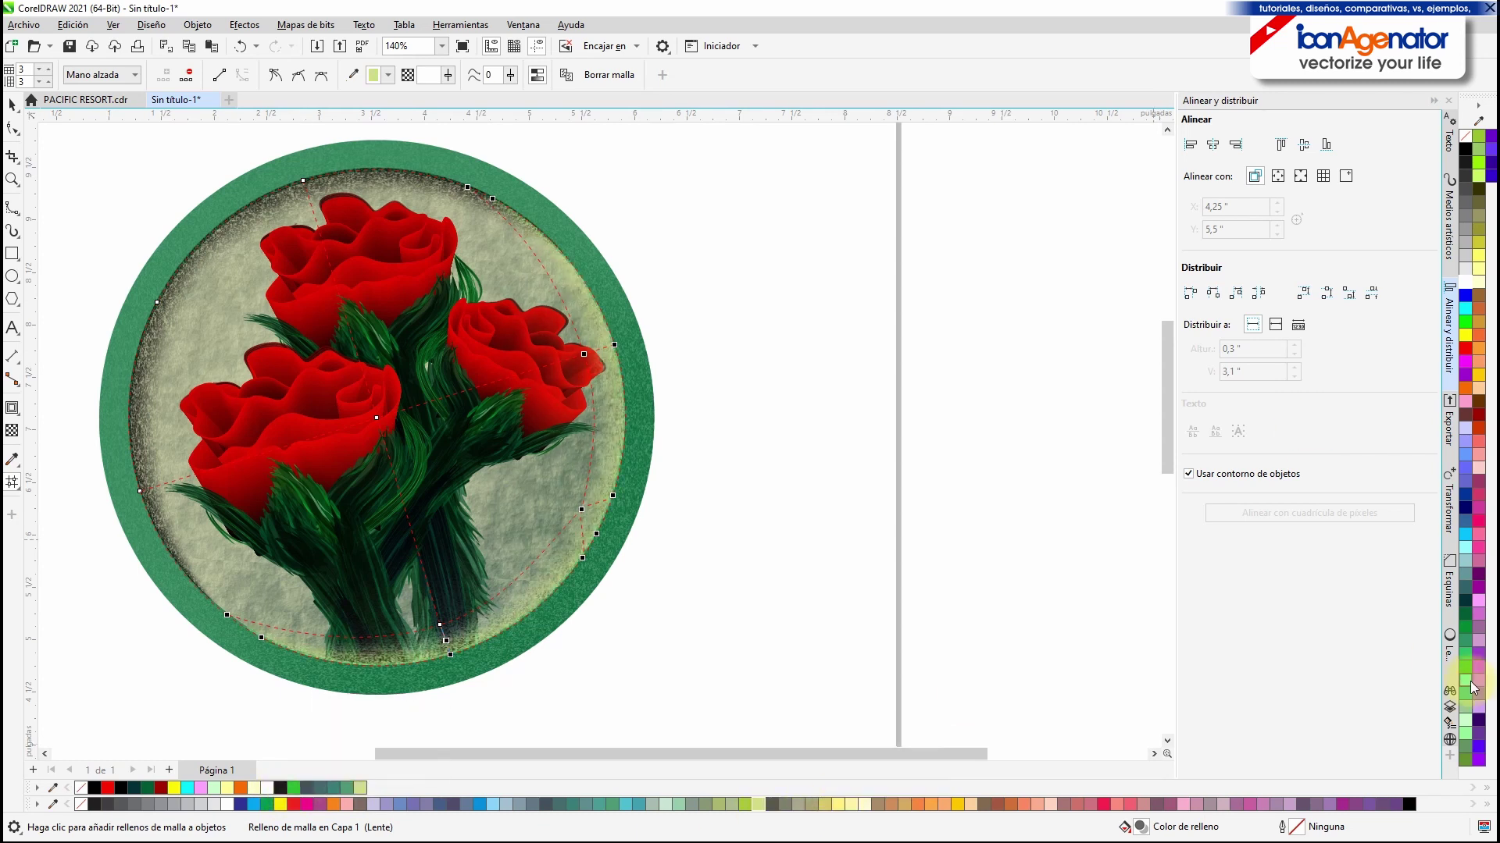
pyautogui.click(1466, 734)
pyautogui.click(1470, 282)
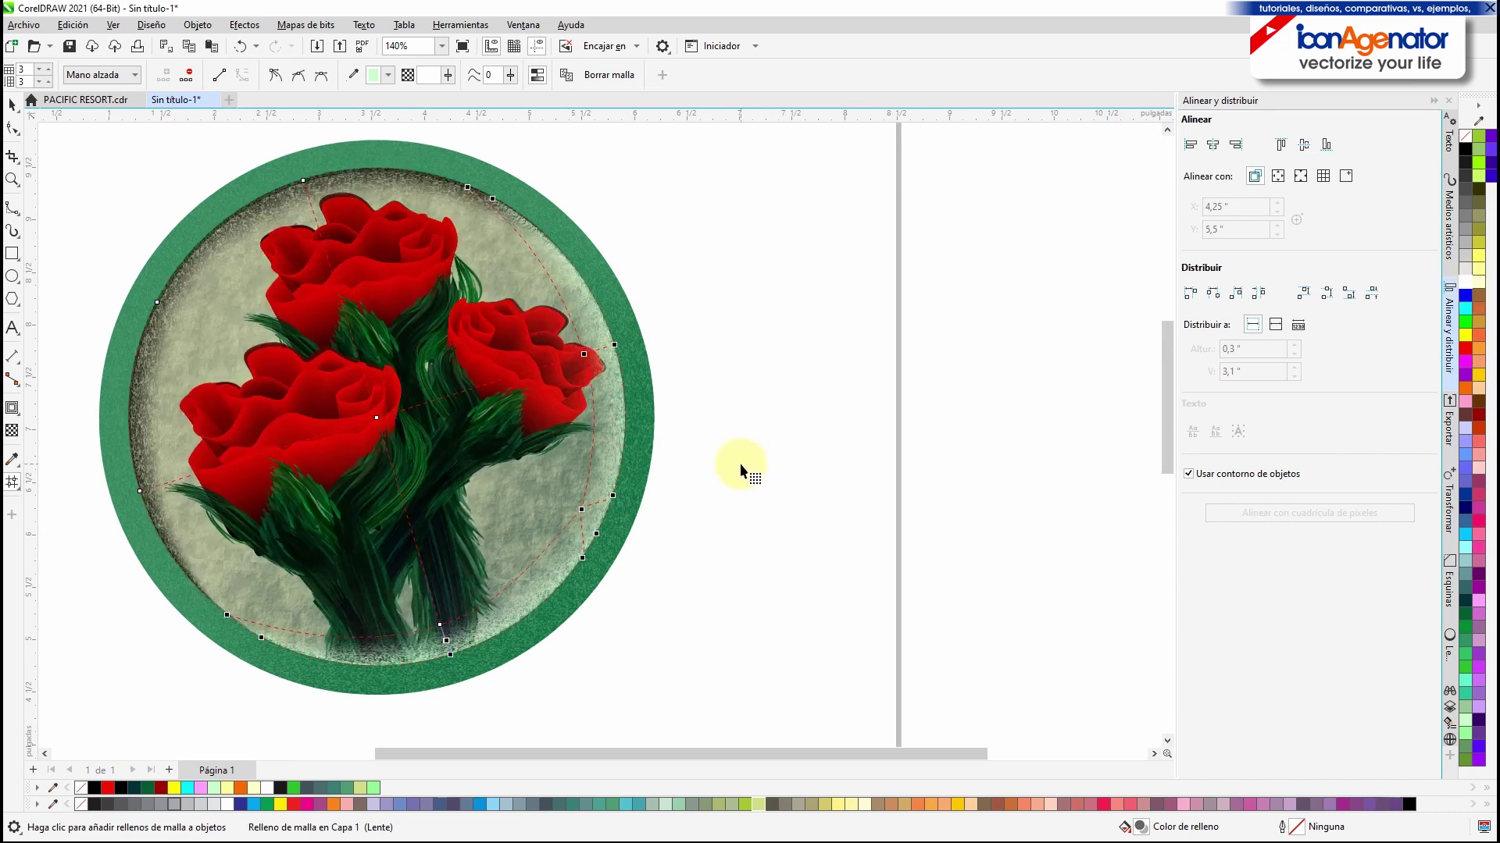
pyautogui.click(16, 105)
pyautogui.click(783, 423)
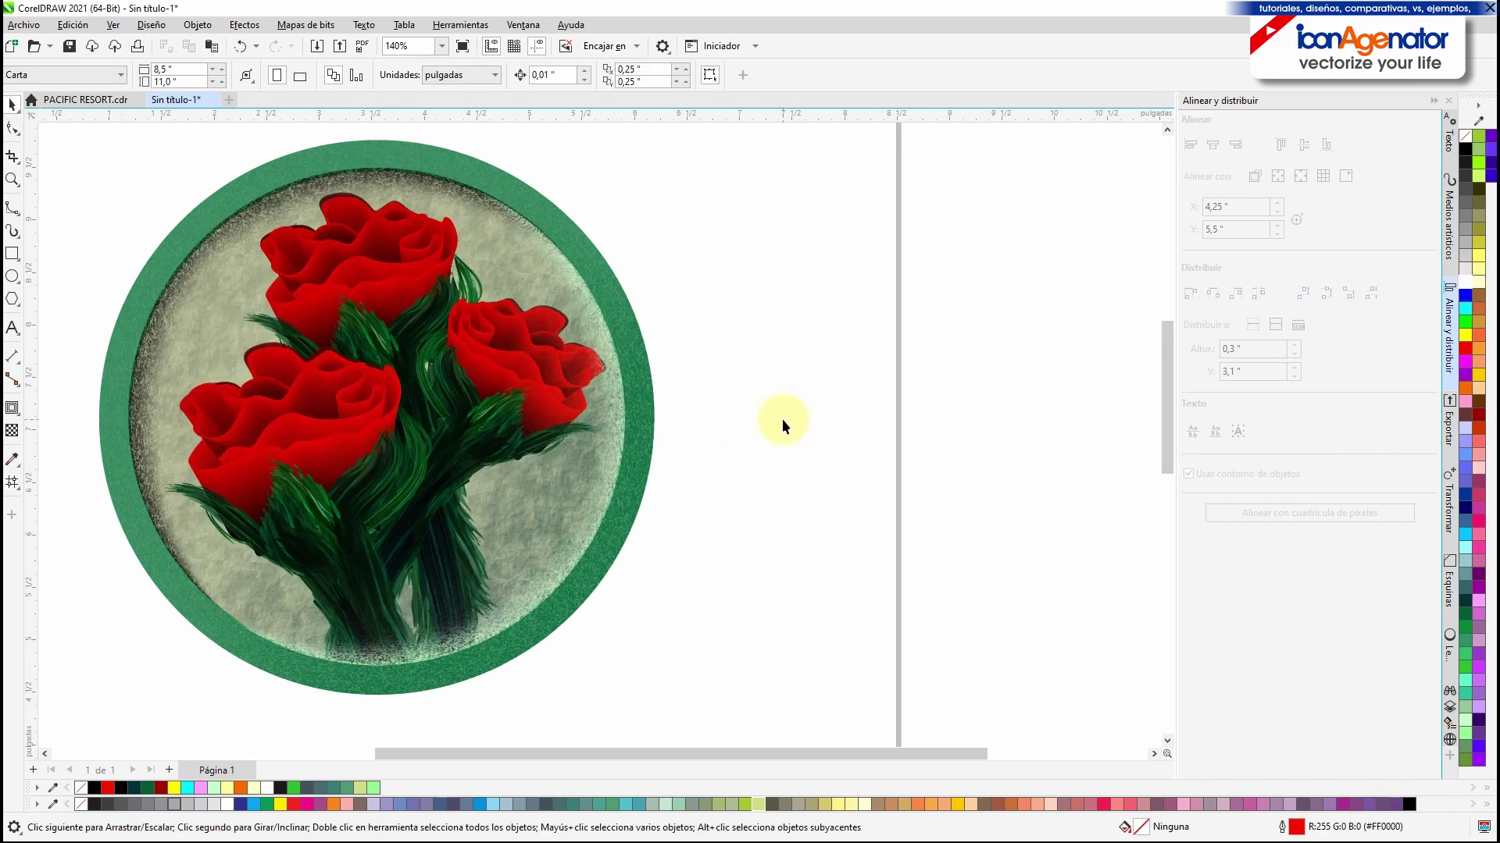
# Step: Place another copy of the speckled outer circle to the right of the artwork and fill it dark gray (#1A1A1A)
pyautogui.moveTo(528, 185); pyautogui.dragTo(1017, 200)
pyautogui.click(1077, 230)
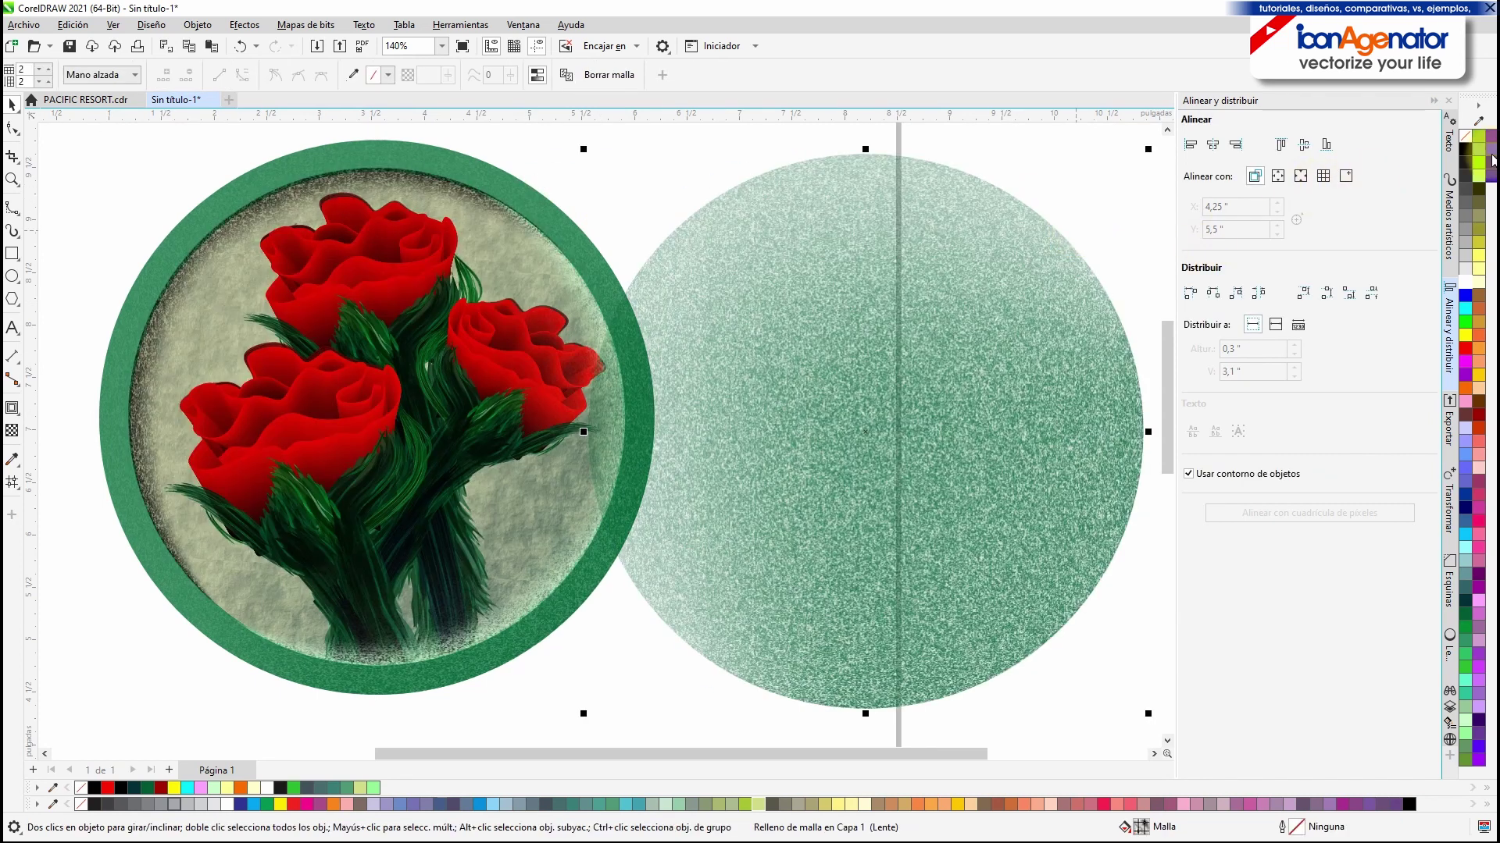
pyautogui.click(887, 386)
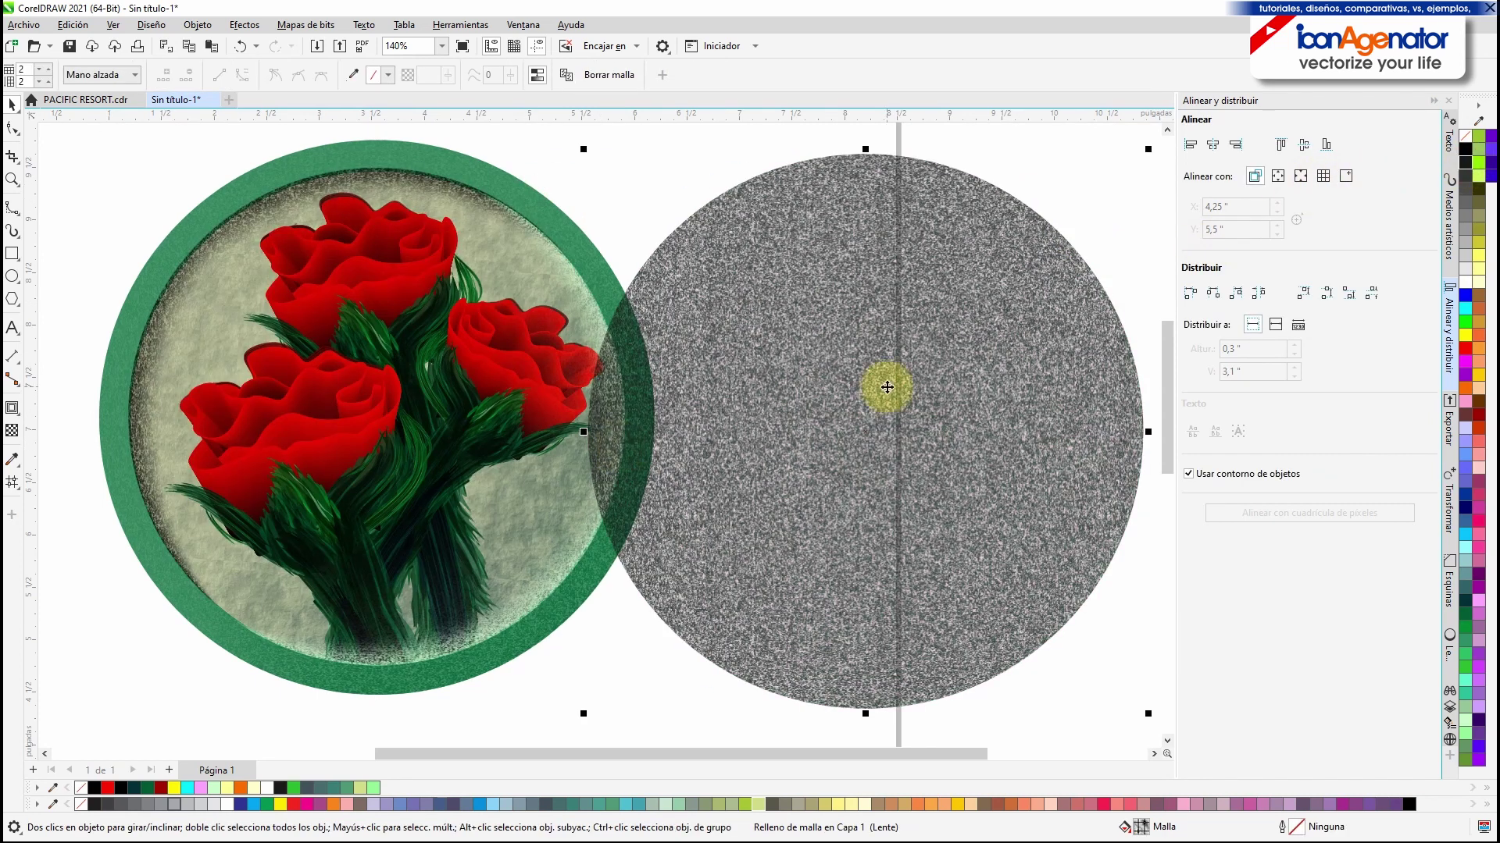
# Step: Add mesh lines near the dark circle's right, upper and lower rims and set its outer edge nodes to 100 transparency
pyautogui.doubleClick(1086, 432)
pyautogui.doubleClick(868, 200)
pyautogui.doubleClick(869, 656)
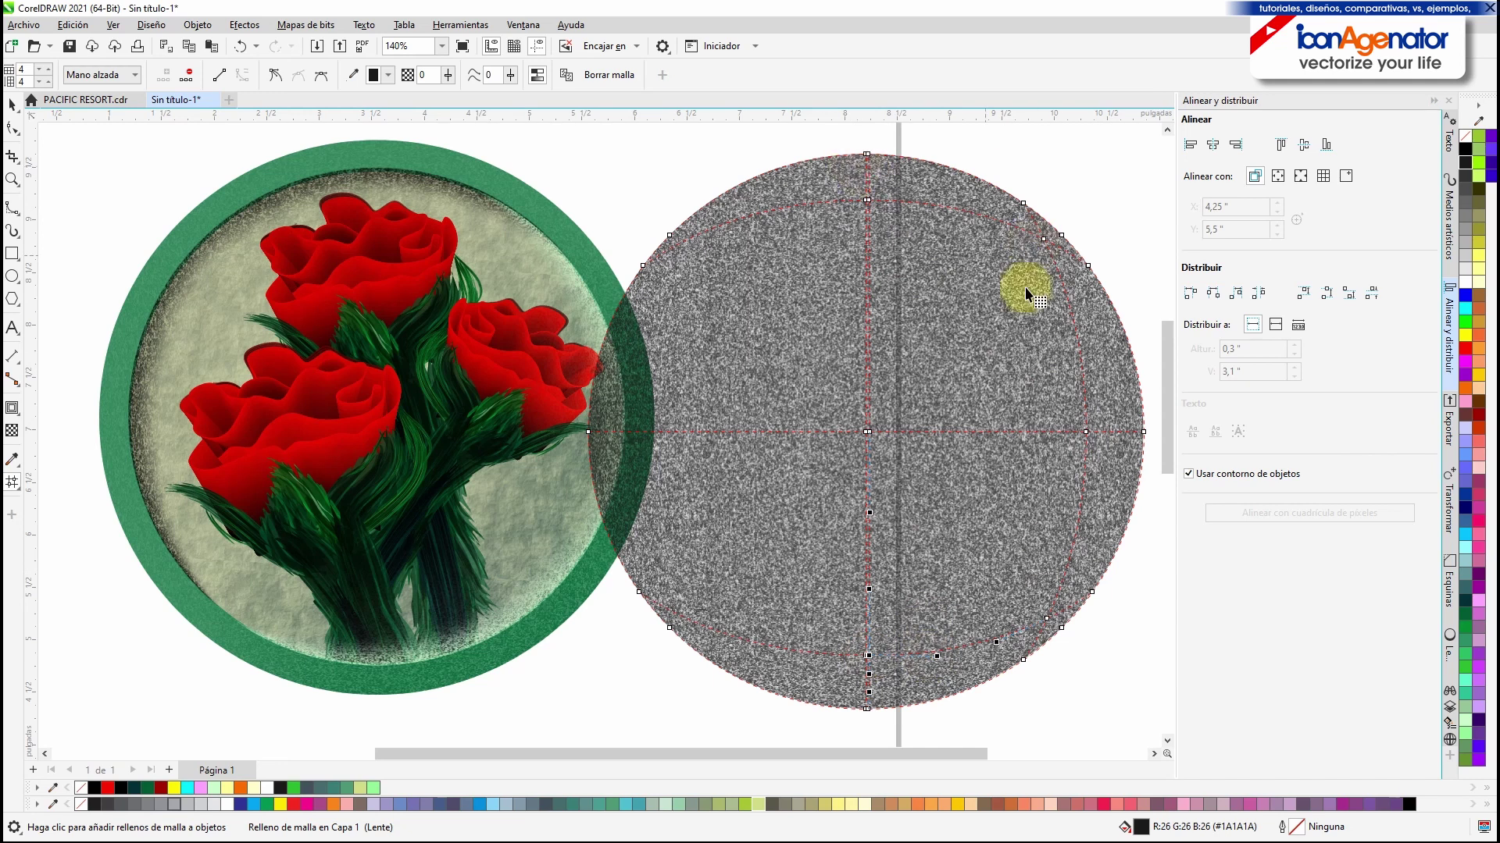
pyautogui.click(1042, 240)
pyautogui.moveTo(1074, 261)
pyautogui.mouseDown()
pyautogui.moveTo(1081, 597)
pyautogui.moveTo(943, 676)
pyautogui.moveTo(940, 741)
pyautogui.moveTo(1171, 424)
pyautogui.moveTo(898, 139)
pyautogui.mouseUp()
pyautogui.write('100')
pyautogui.press('Return')
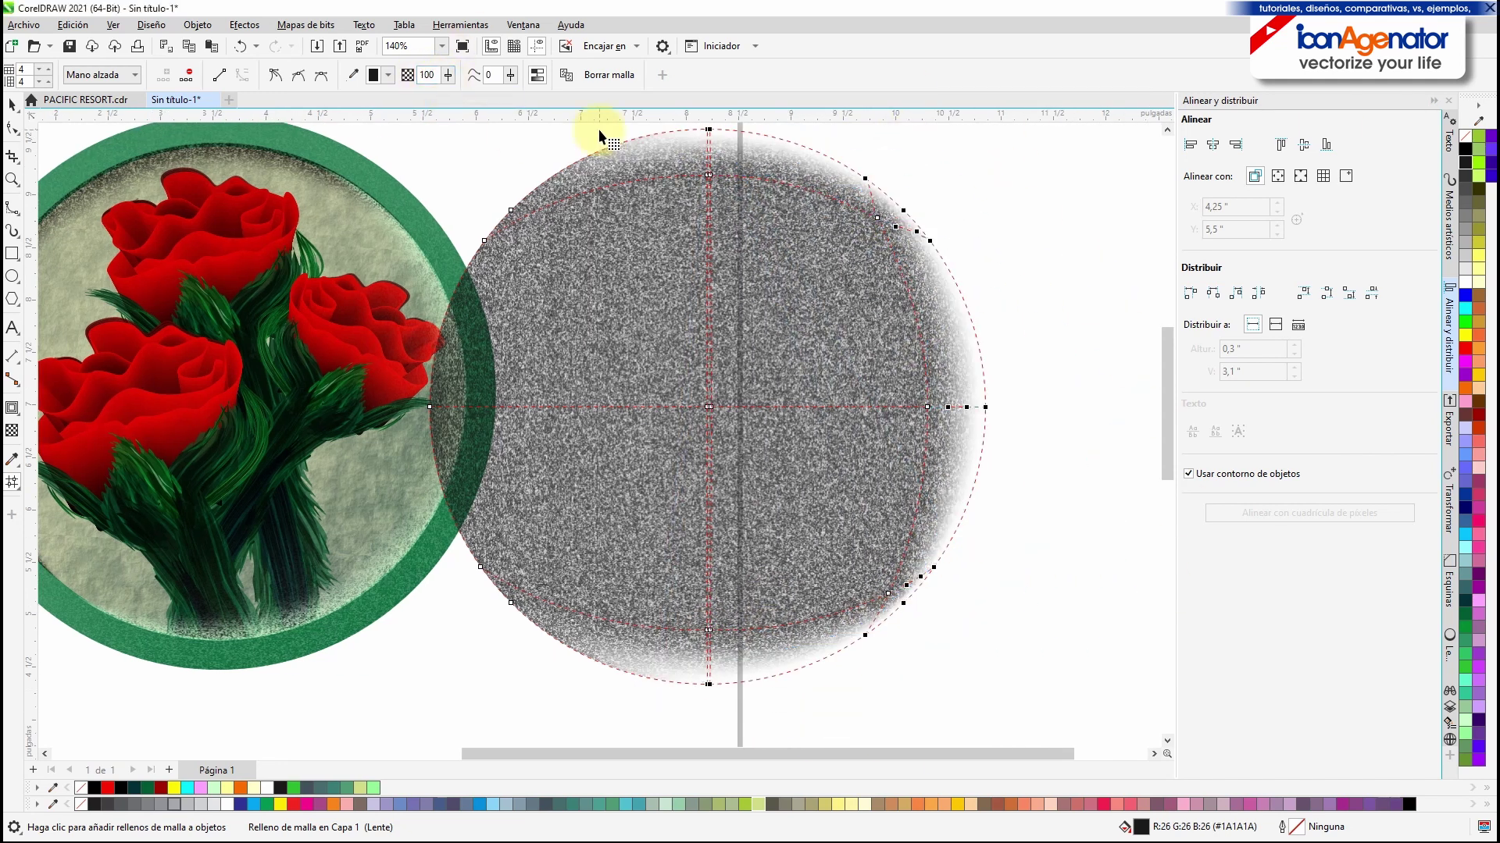
# Step: Move the soft-edged dark circle behind the green ring, offset to the lower right as a drop shadow
pyautogui.press('space')
pyautogui.moveTo(877, 468); pyautogui.dragTo(486, 476)
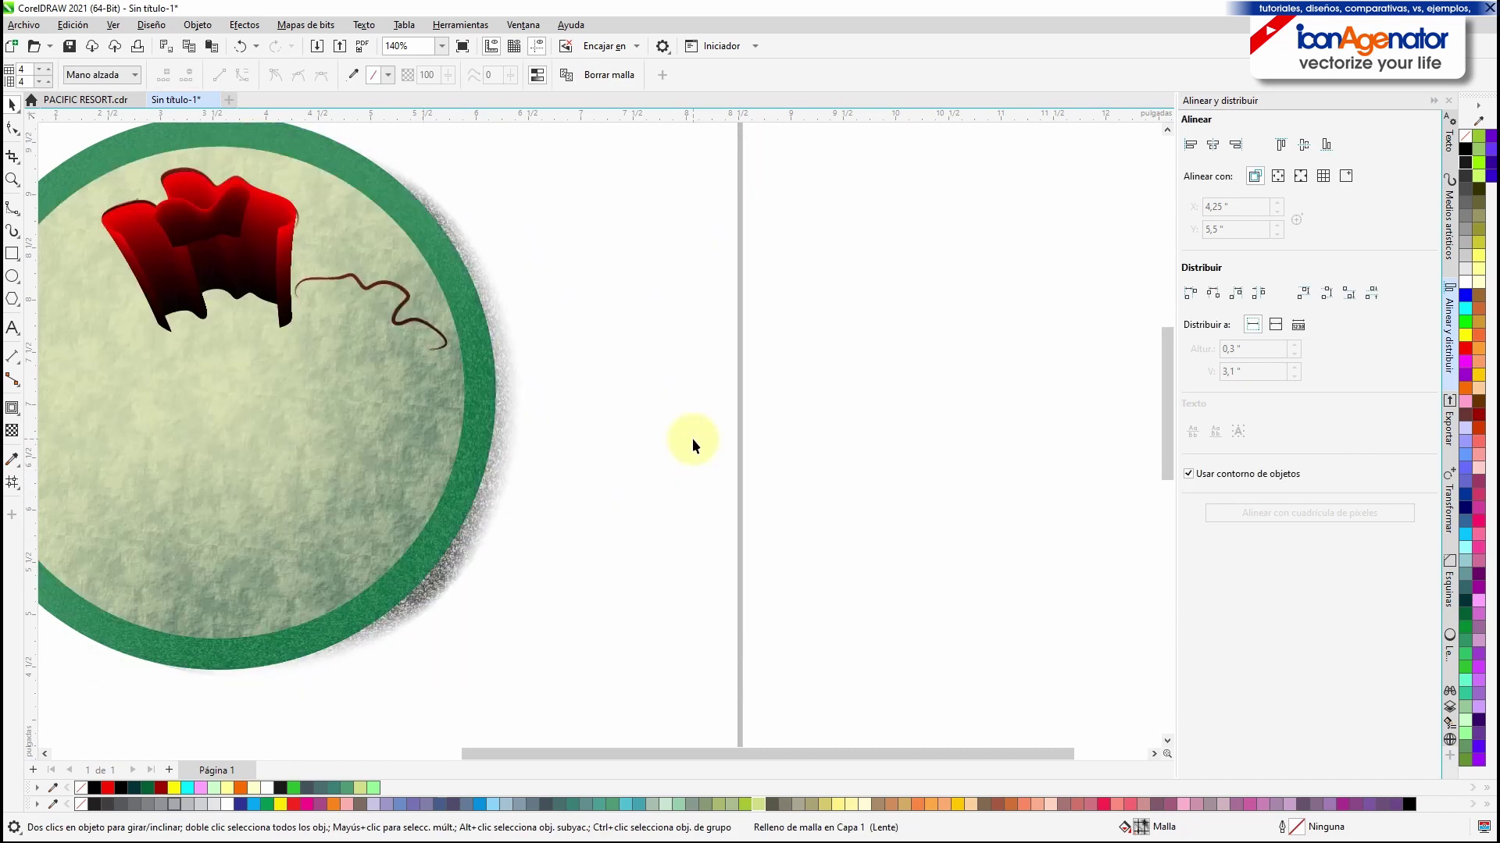
pyautogui.moveTo(547, 569); pyautogui.dragTo(656, 523)
pyautogui.press('space')
pyautogui.click(11, 105)
pyautogui.click(830, 326)
pyautogui.moveTo(541, 363)
pyautogui.mouseDown()
pyautogui.moveTo(583, 455)
pyautogui.moveTo(667, 475)
pyautogui.mouseUp()
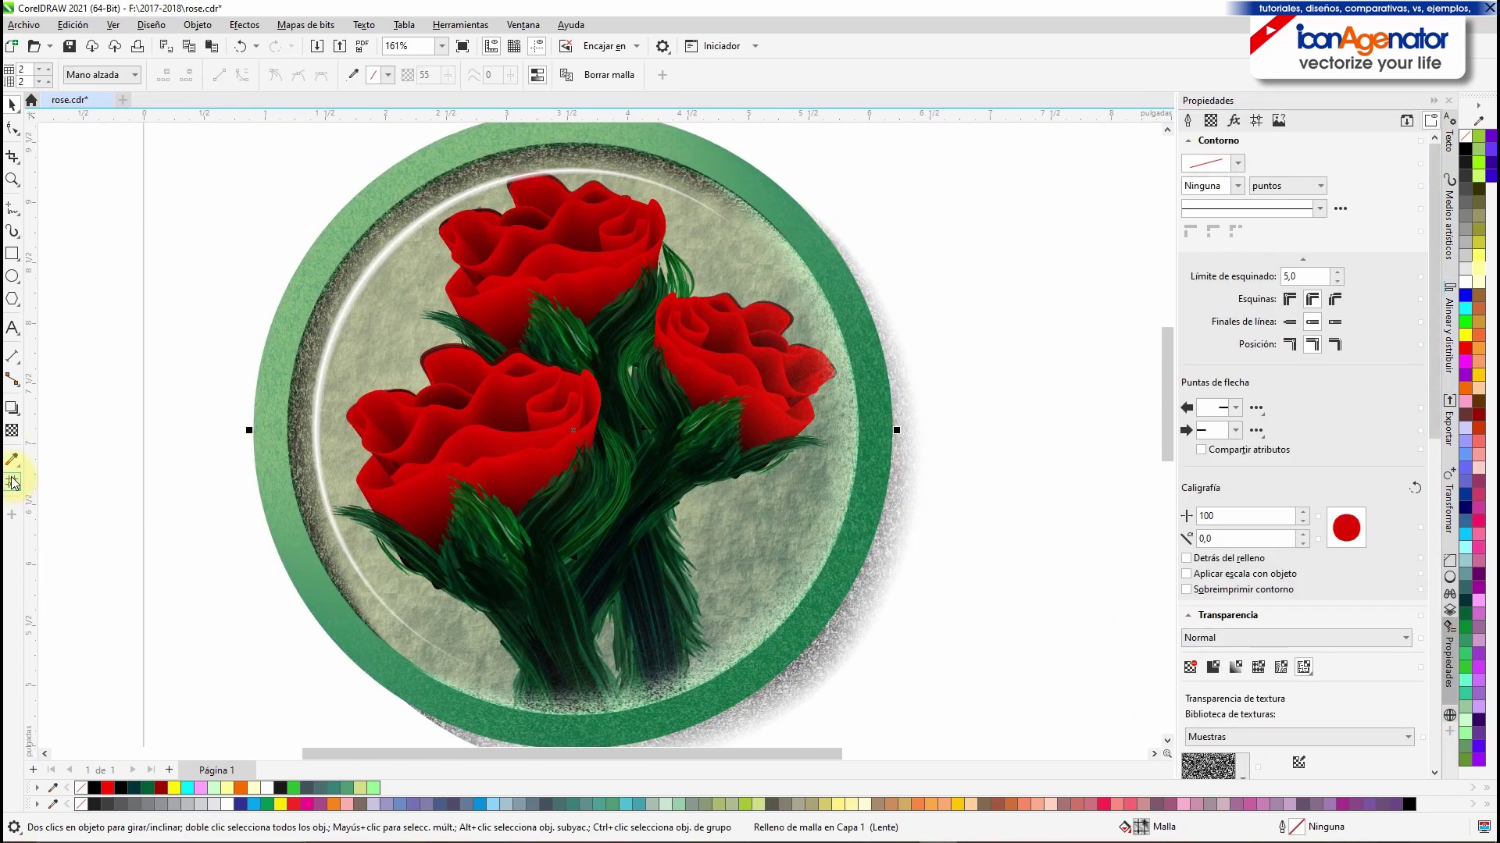
# Step: Darken the right edge of the green outer ring by coloring its right-side mesh nodes dark green
pyautogui.click(14, 485)
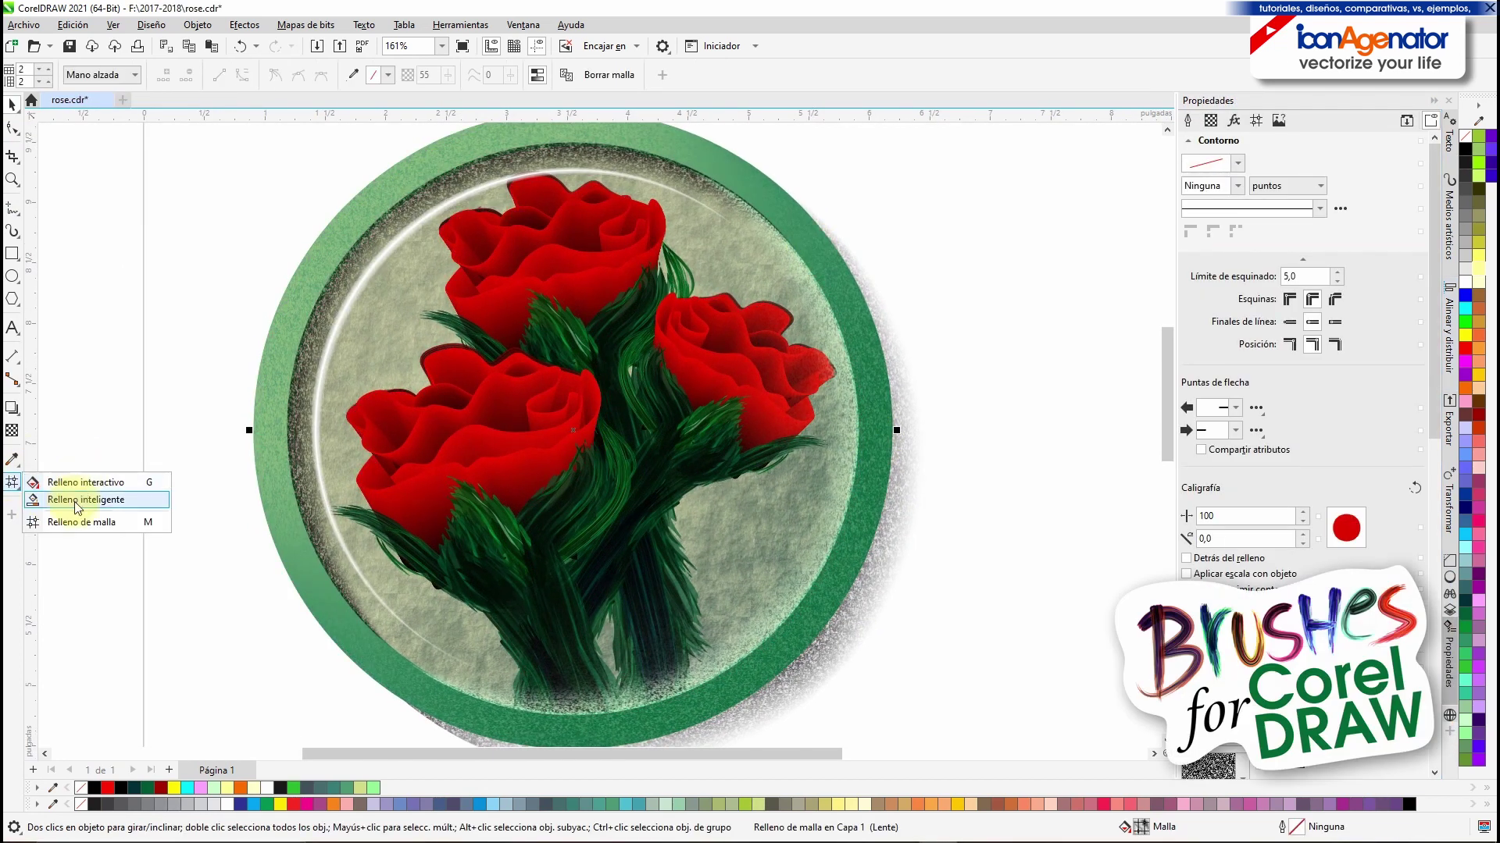
pyautogui.click(78, 522)
pyautogui.moveTo(876, 434)
pyautogui.mouseDown()
pyautogui.moveTo(713, 696)
pyautogui.moveTo(952, 291)
pyautogui.mouseUp()
pyautogui.click(1466, 602)
pyautogui.moveTo(960, 447); pyautogui.dragTo(957, 522)
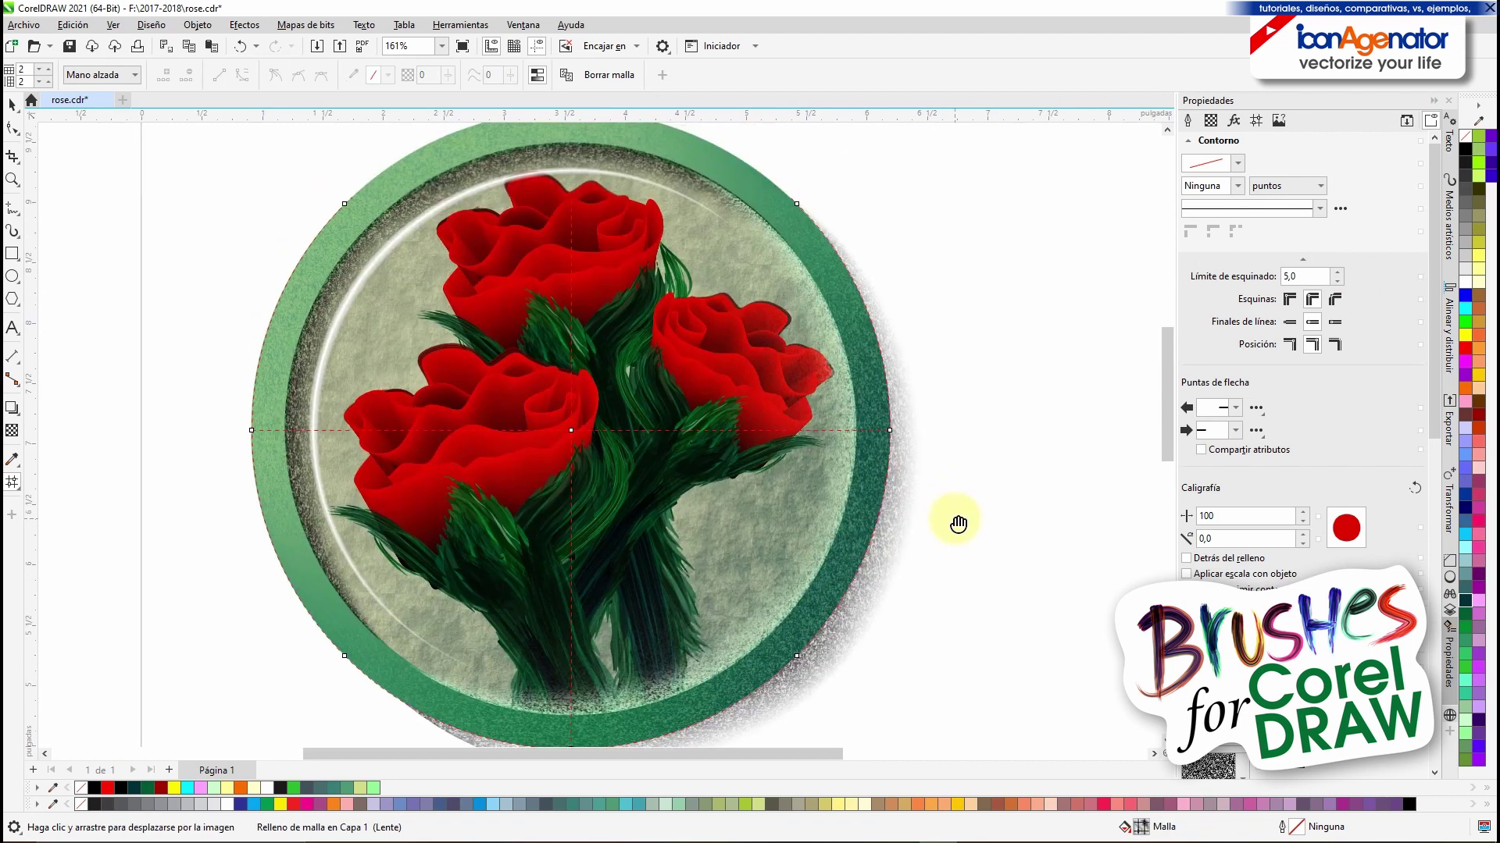
pyautogui.click(12, 104)
pyautogui.click(948, 216)
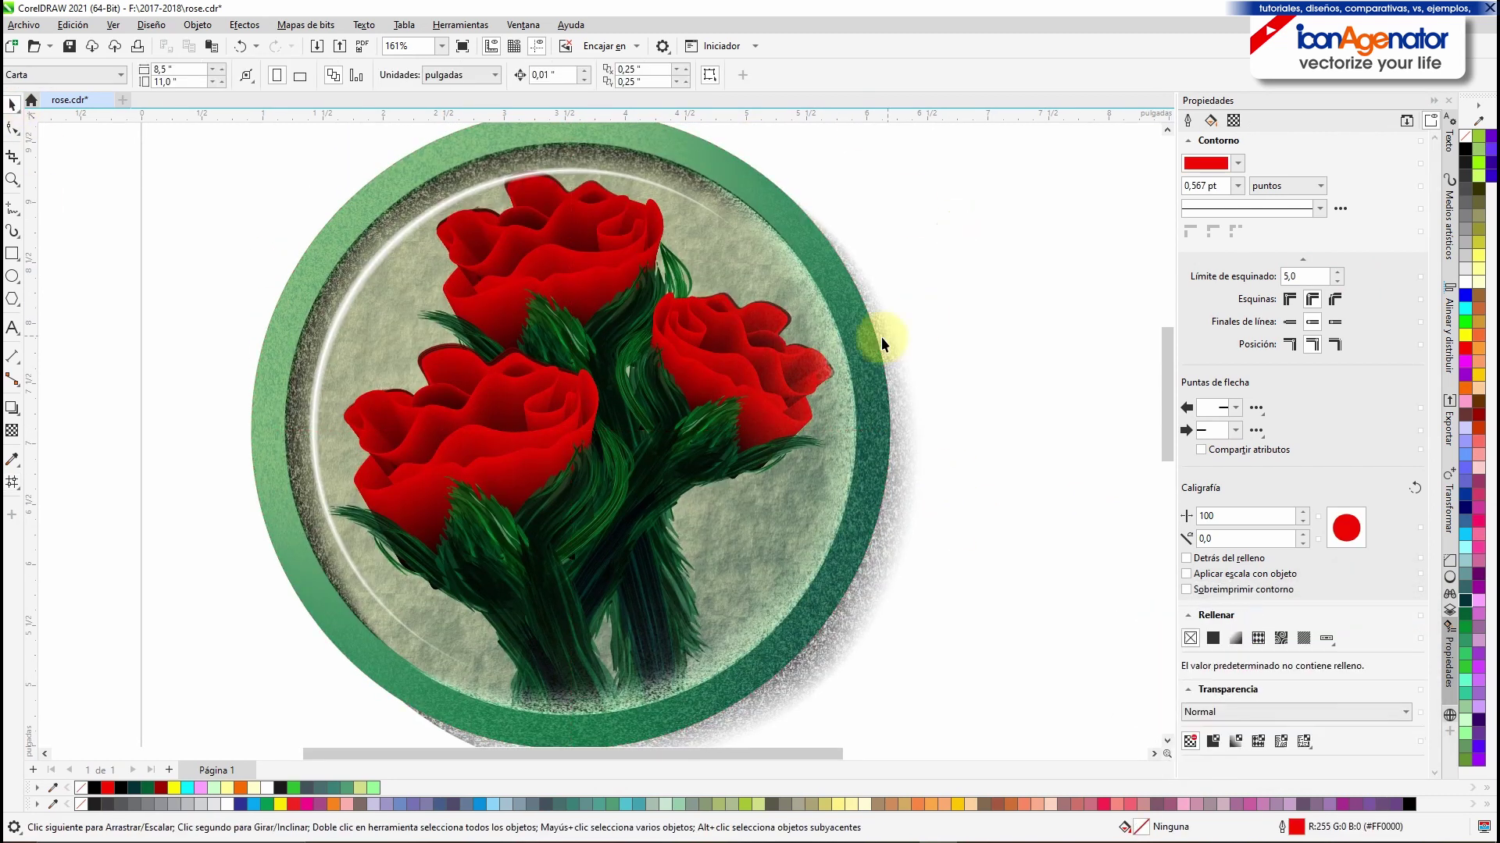
# Step: Tint the rim mesh nodes of the speckled inner shadow circle dark green, including the upper-left node
pyautogui.click(559, 147)
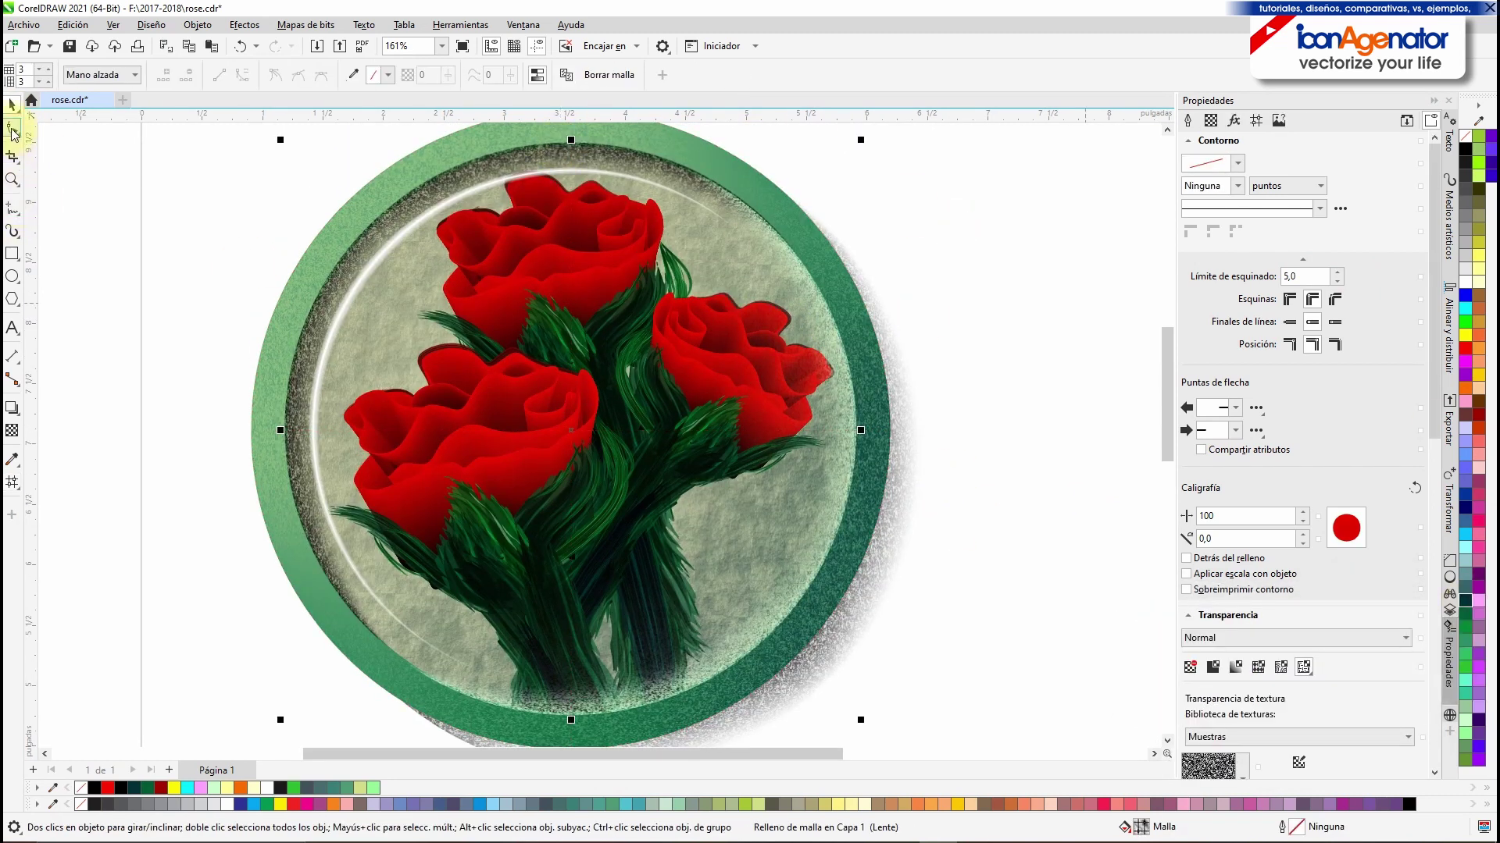
pyautogui.click(13, 482)
pyautogui.moveTo(615, 140)
pyautogui.mouseDown()
pyautogui.moveTo(747, 174)
pyautogui.moveTo(322, 271)
pyautogui.moveTo(322, 619)
pyautogui.moveTo(420, 700)
pyautogui.moveTo(522, 306)
pyautogui.mouseUp()
pyautogui.click(1465, 601)
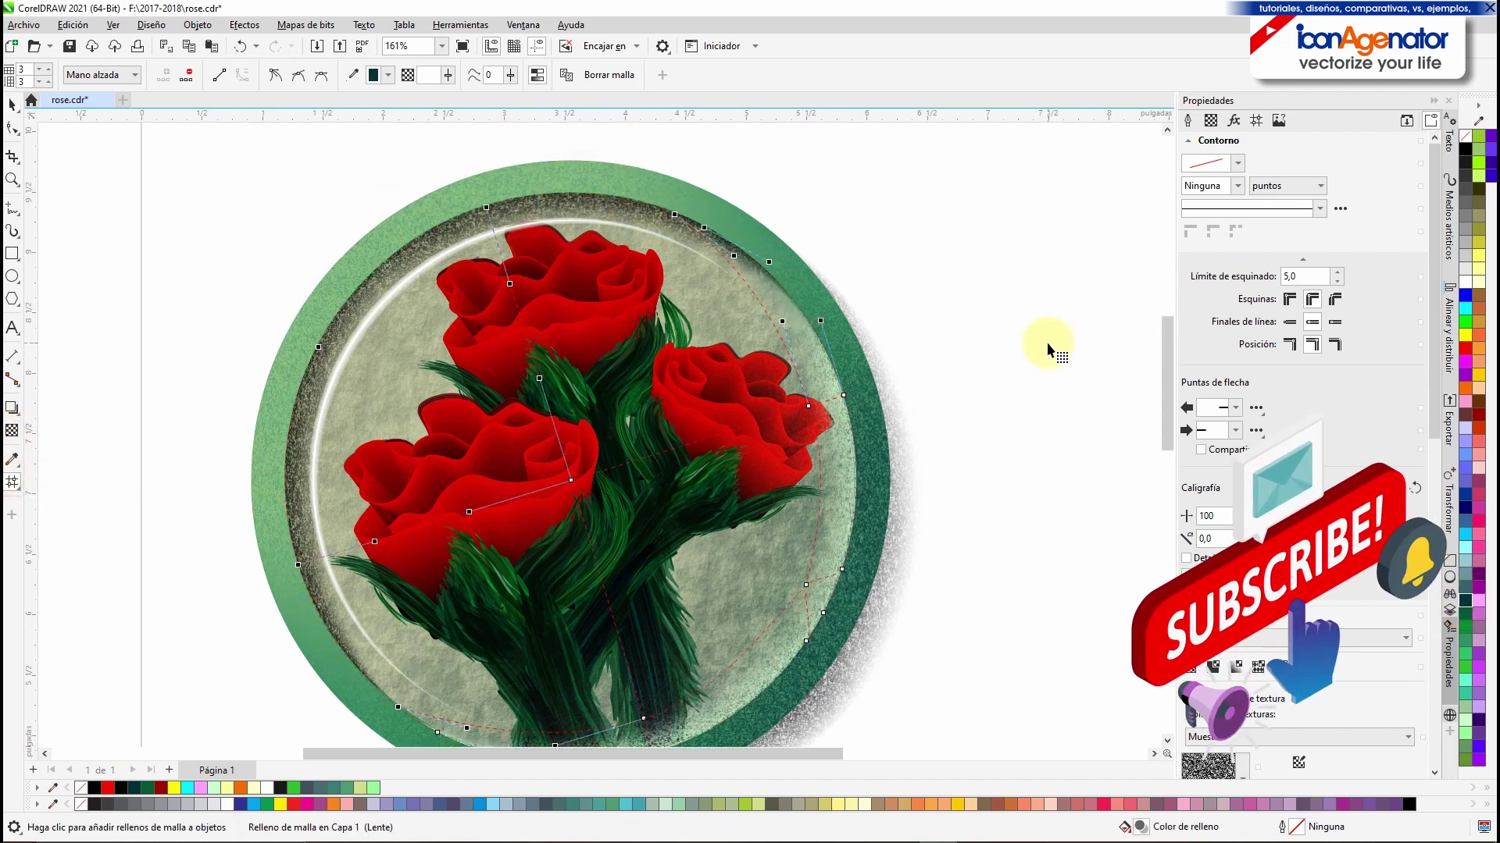
pyautogui.click(486, 207)
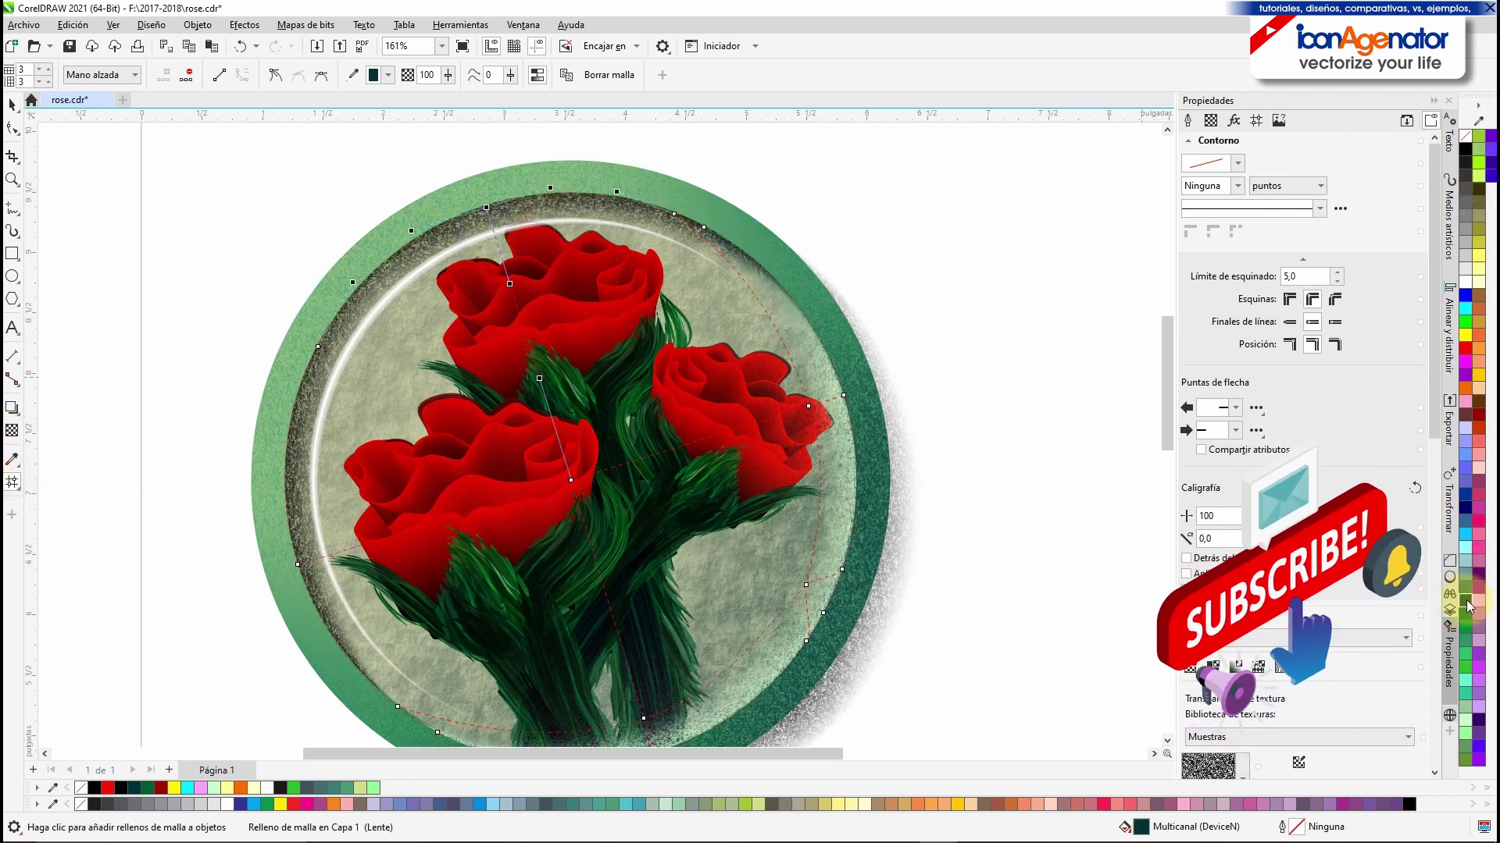
pyautogui.click(1465, 600)
pyautogui.press('space')
pyautogui.moveTo(986, 539); pyautogui.dragTo(981, 490)
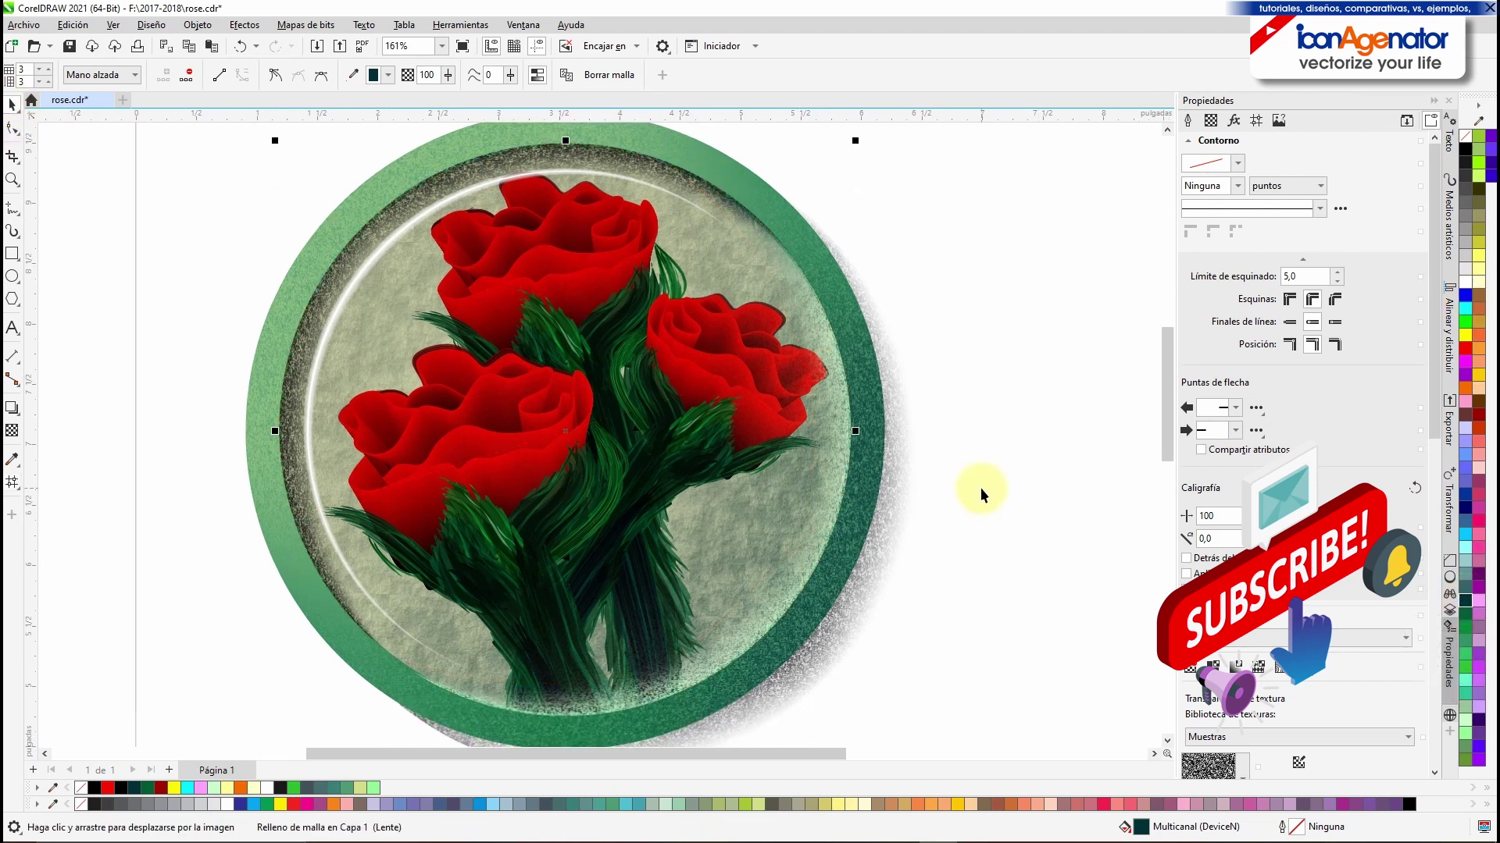
# Step: Recolor the inner shadow circle's left-edge mesh nodes to a muted grayish green with a custom RGB color
pyautogui.click(13, 482)
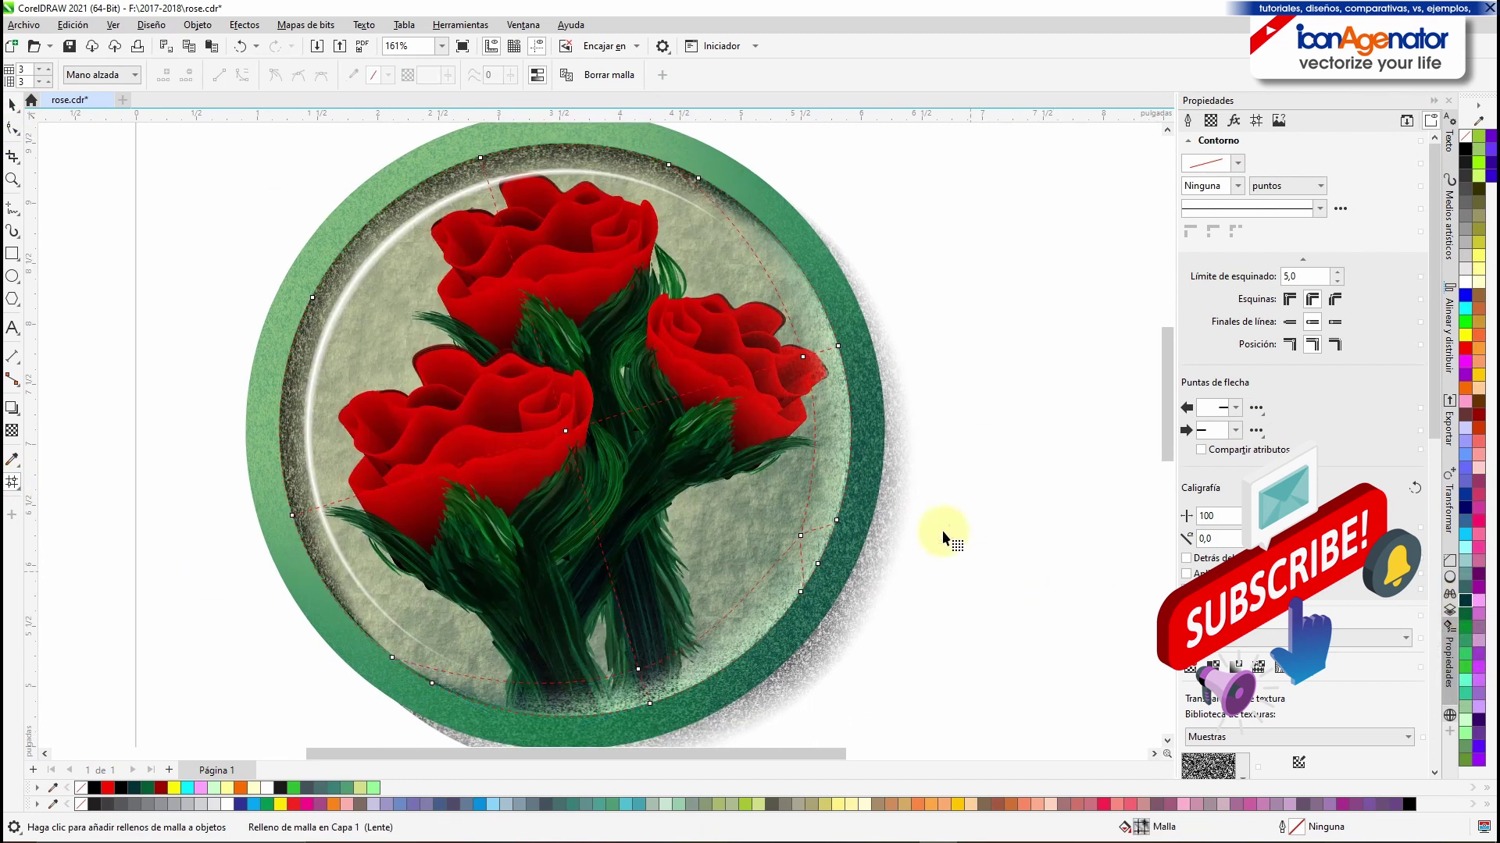
pyautogui.click(388, 77)
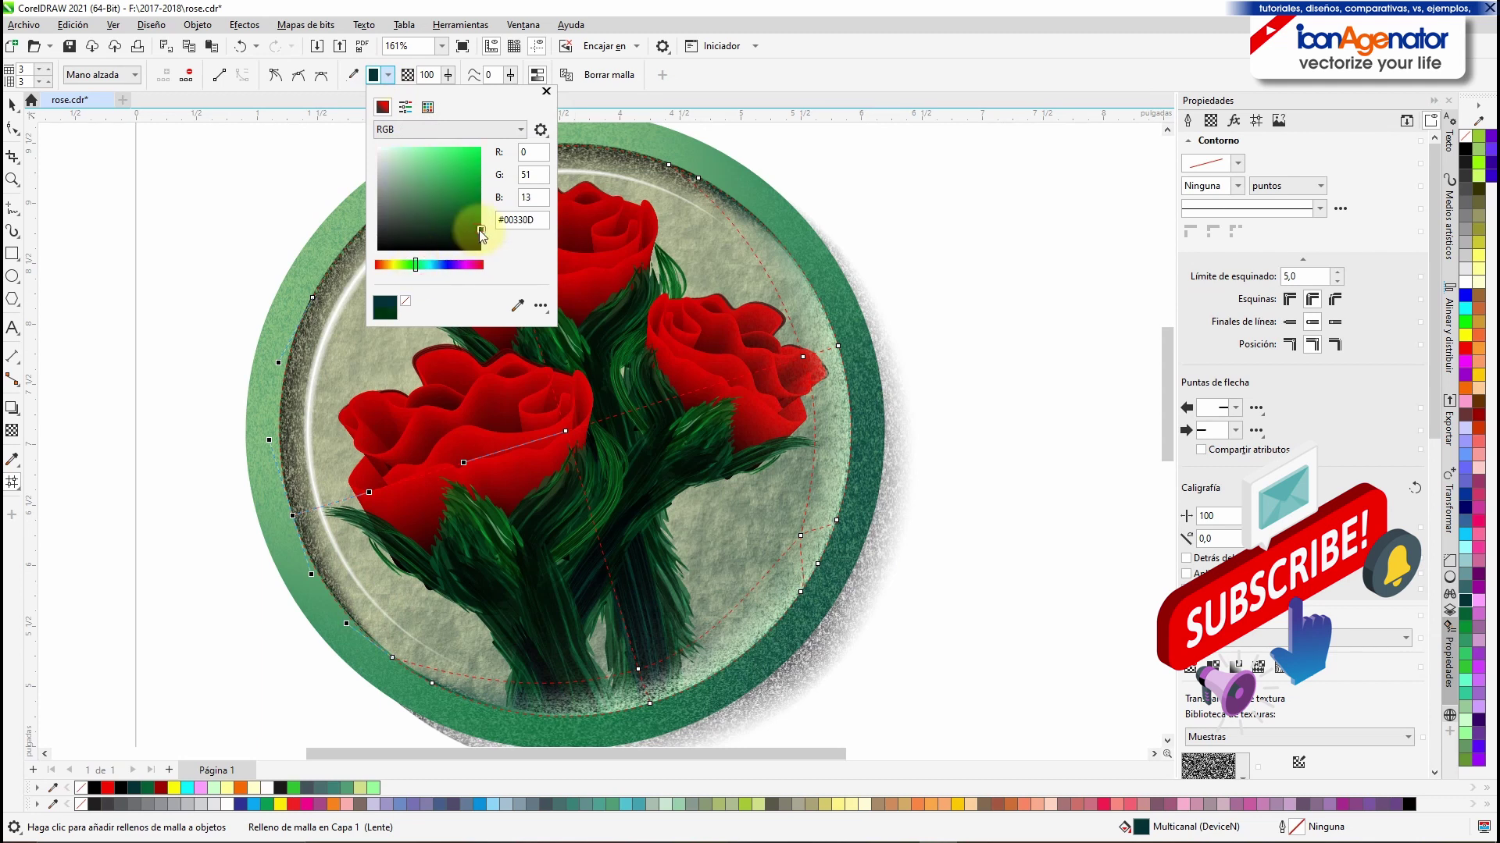
pyautogui.moveTo(480, 229); pyautogui.dragTo(443, 215)
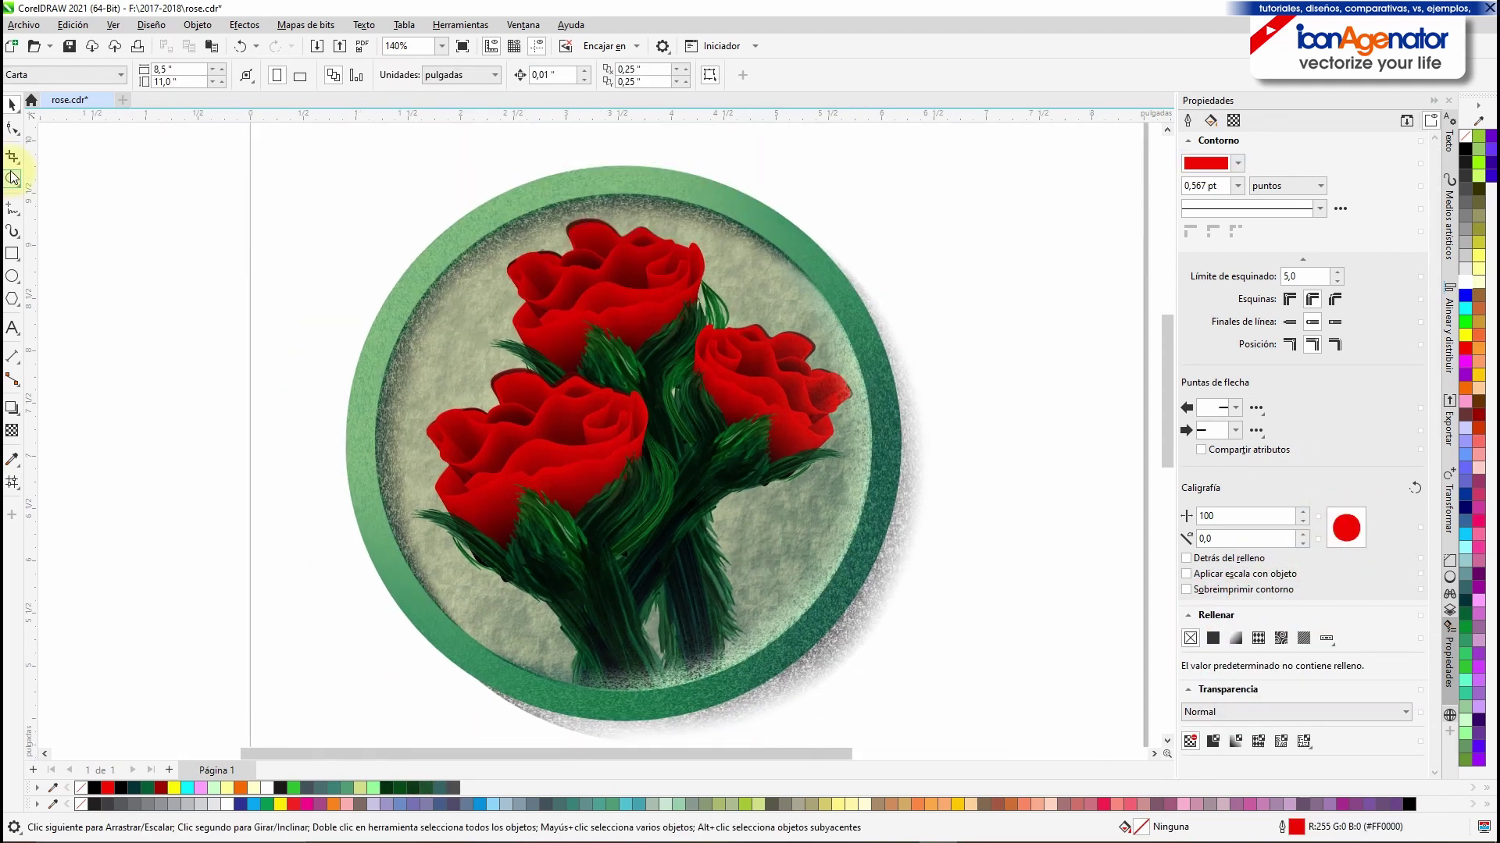
# Step: Save the finished framed rose bouquet in its existing file, rose.cdr, with nothing selected
pyautogui.click(12, 178)
pyautogui.moveTo(344, 154); pyautogui.dragTo(906, 707)
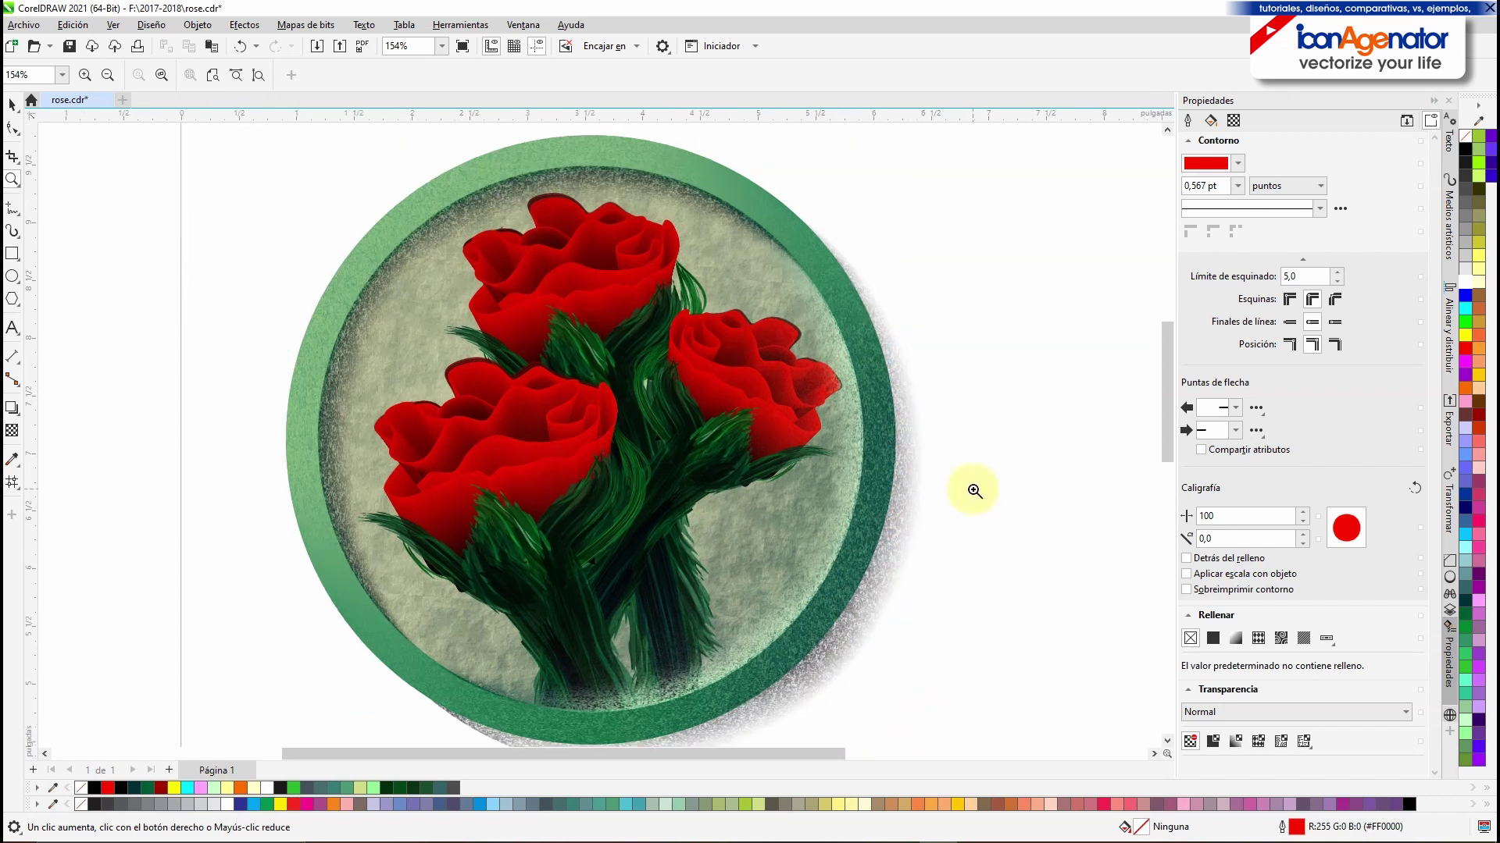
pyautogui.click(12, 104)
pyautogui.click(596, 435)
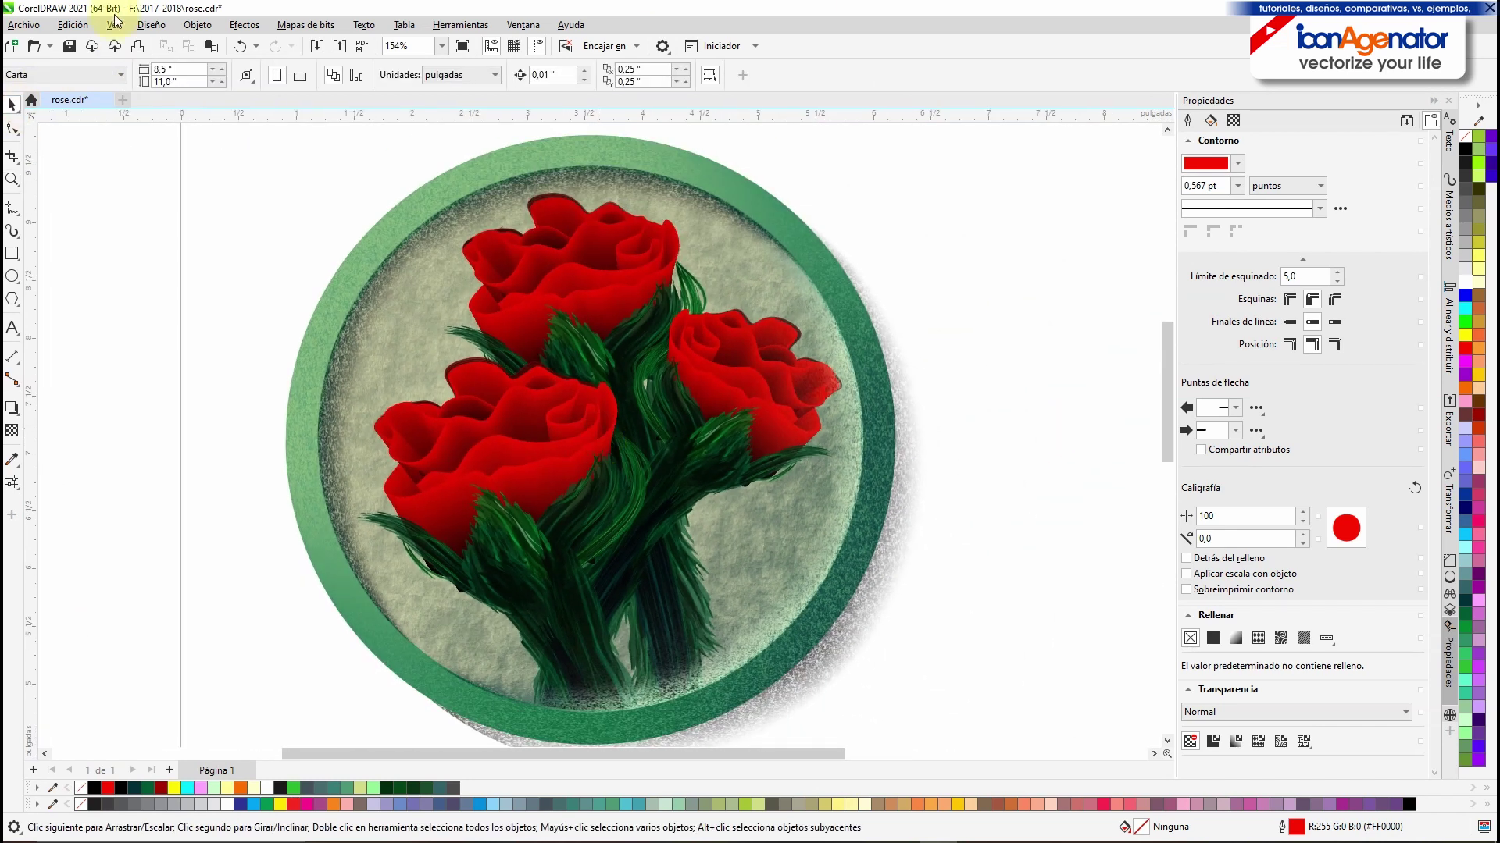
pyautogui.click(68, 46)
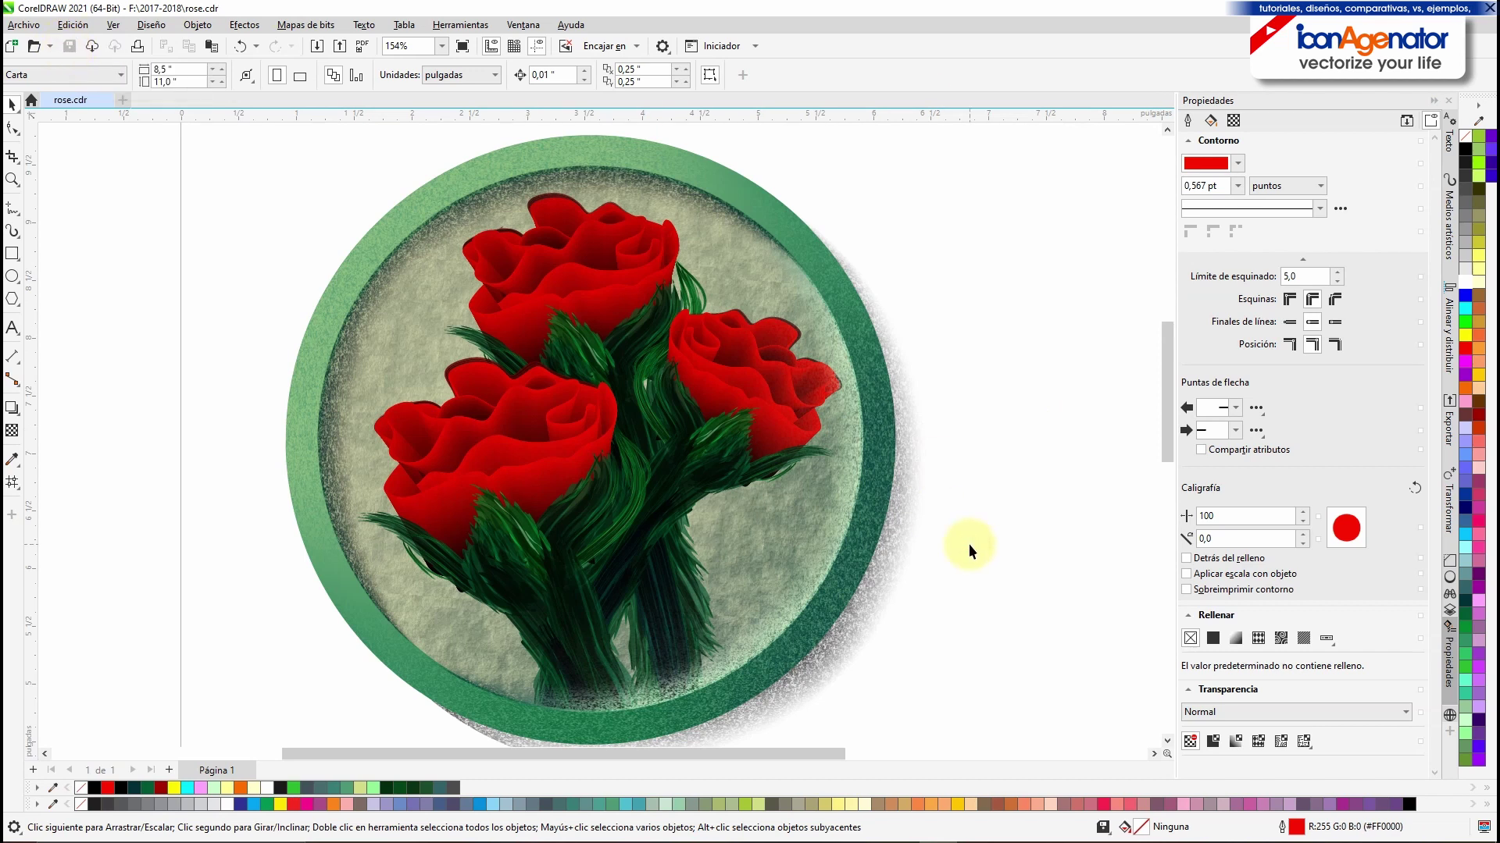